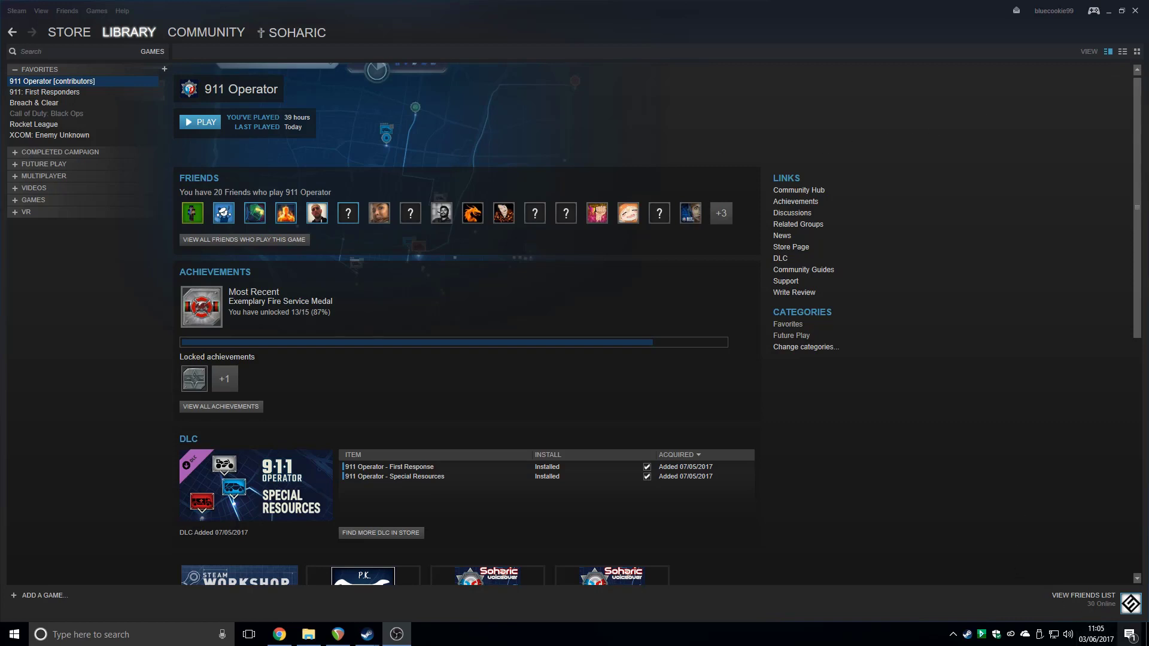
{"action": "mouse_move", "coordinate": [1084, 643]}
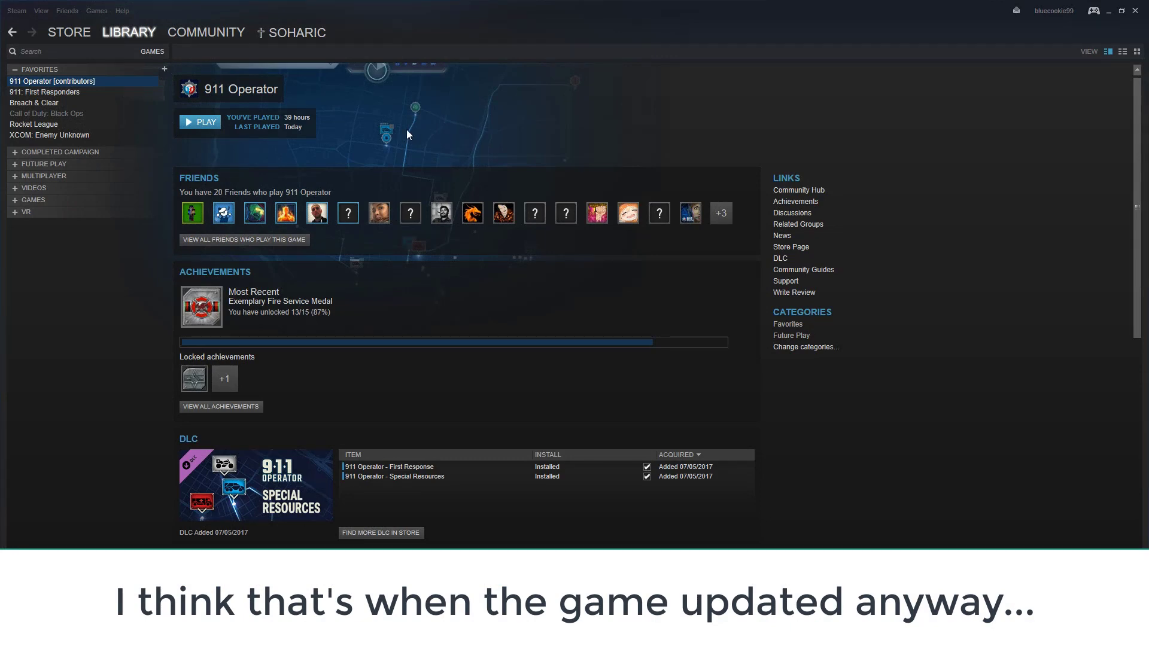
{"action": "left_click", "coordinate": [203, 122]}
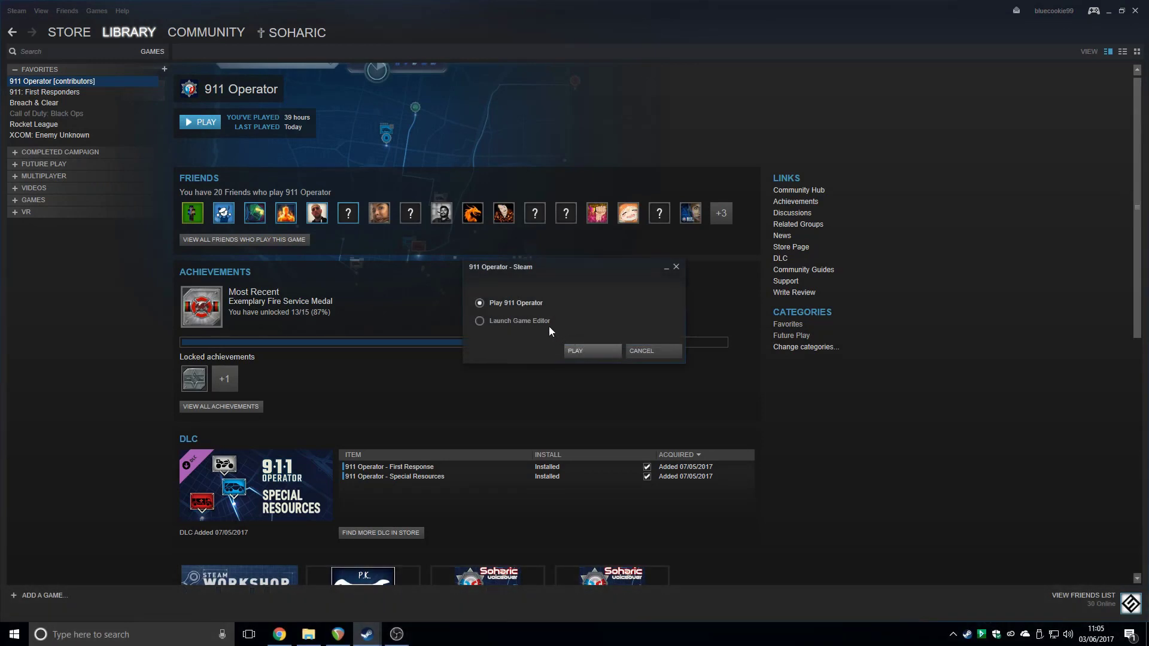
{"action": "left_click", "coordinate": [534, 321]}
{"action": "left_click", "coordinate": [627, 352]}
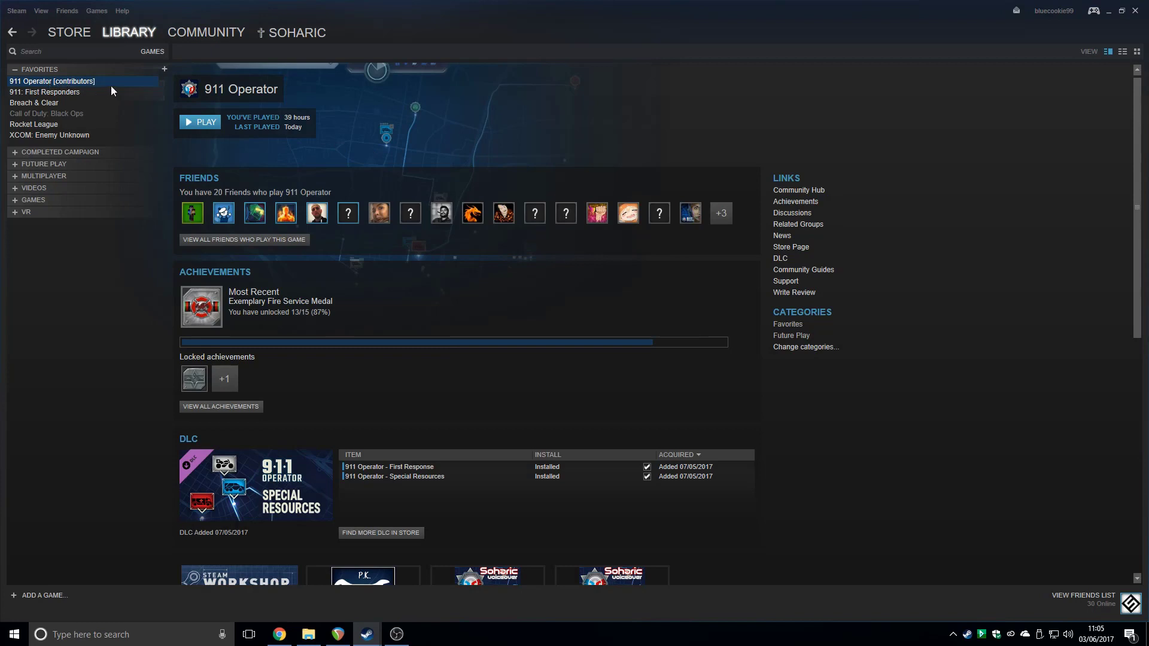
Step: Set the beta opt-in for 911 Operator to "contributors - content creators" in its game properties
{"action": "right_click", "coordinate": [92, 81]}
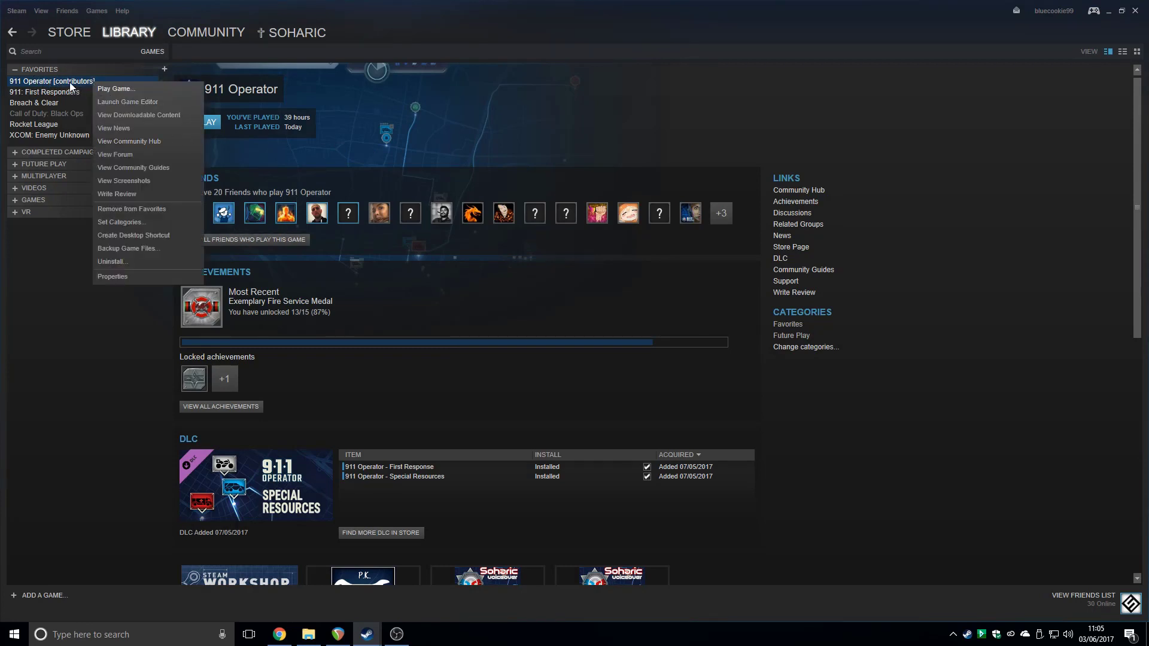
{"action": "left_click", "coordinate": [135, 277]}
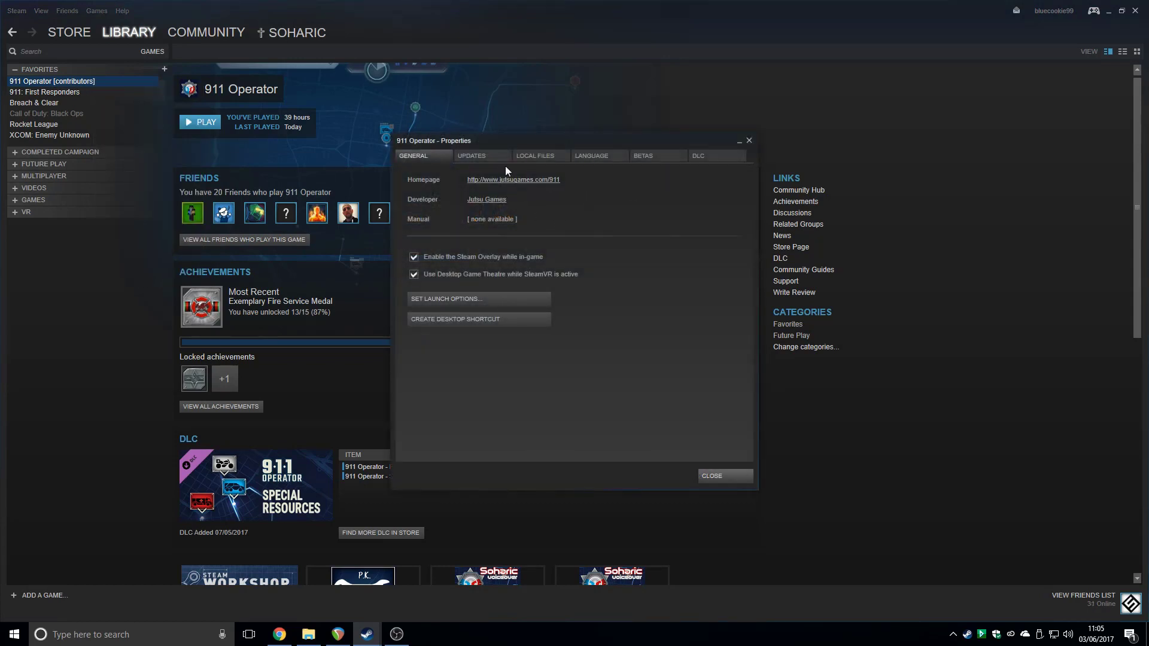
{"action": "left_click", "coordinate": [645, 156]}
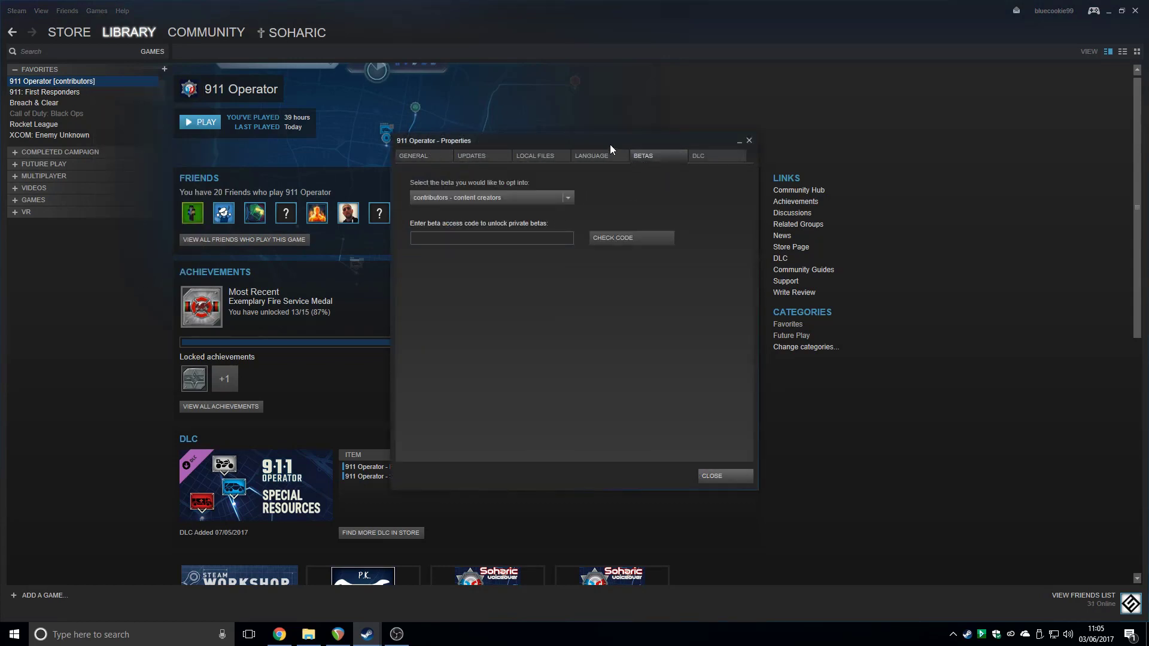
{"action": "left_click_drag", "start_coordinate": [611, 145], "coordinate": [568, 103]}
{"action": "left_click", "coordinate": [526, 157]}
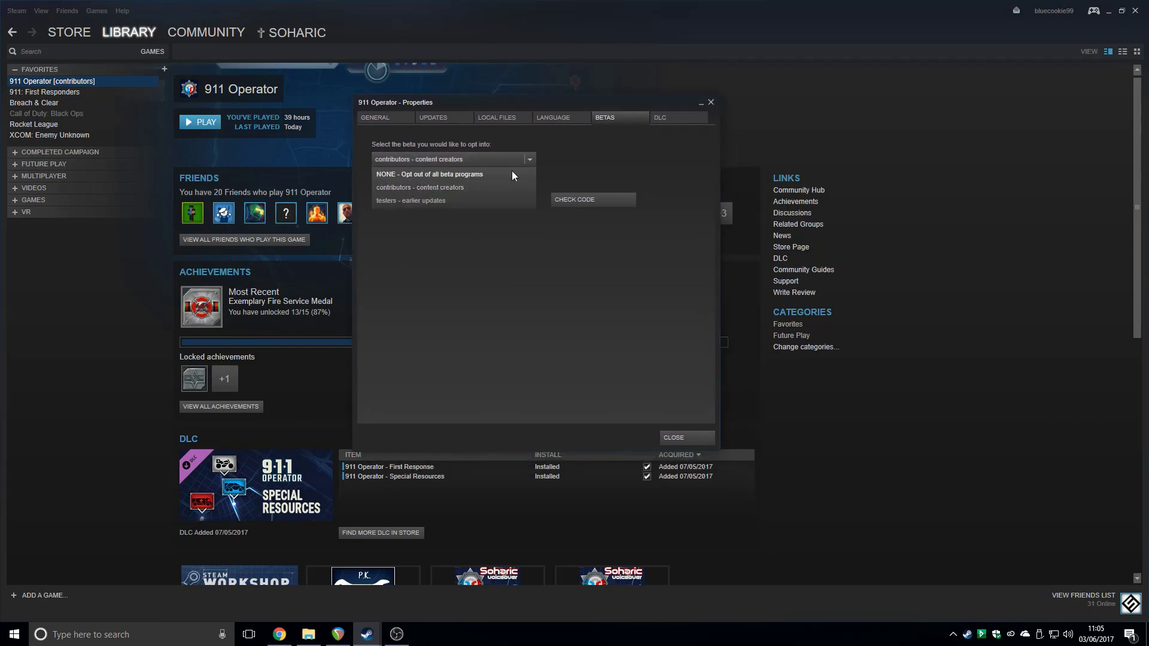
{"action": "left_click", "coordinate": [477, 189]}
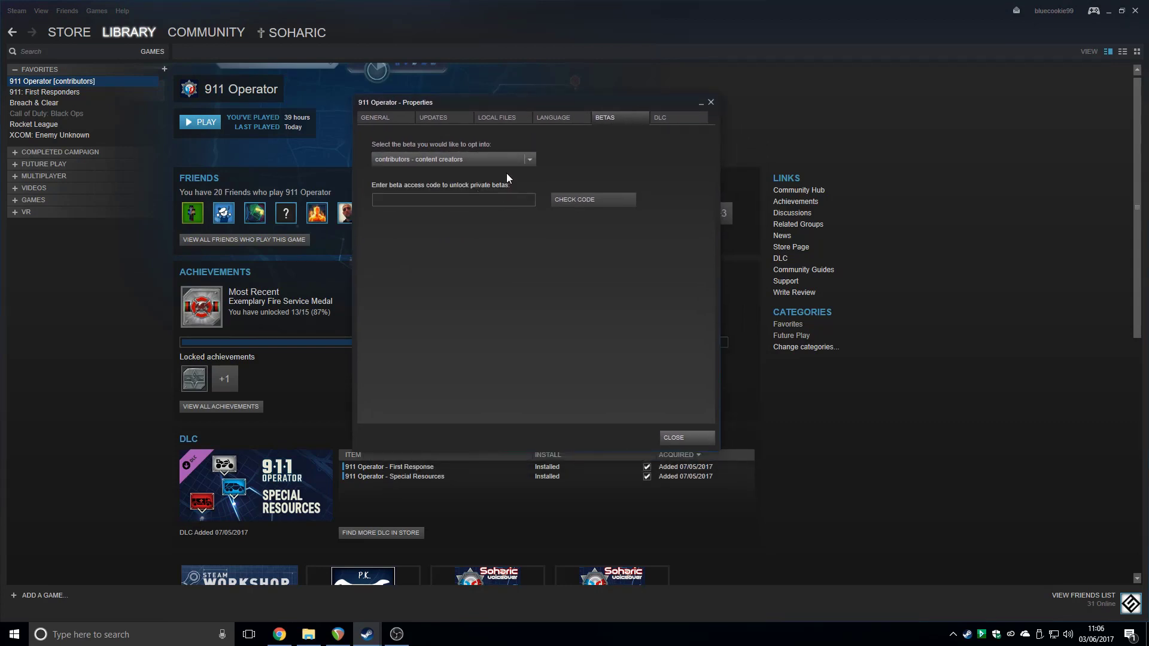
{"action": "left_click", "coordinate": [685, 436]}
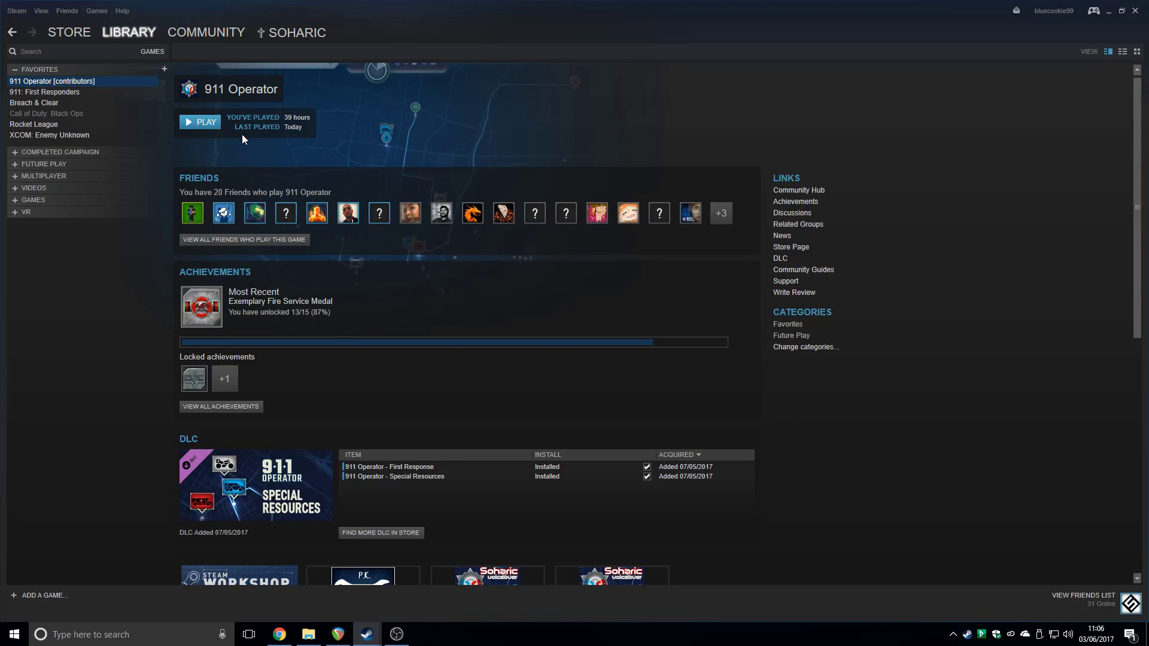
Step: Launch the 911 Operator game editor, maximize its window and look over the list of calls
{"action": "left_click", "coordinate": [214, 120]}
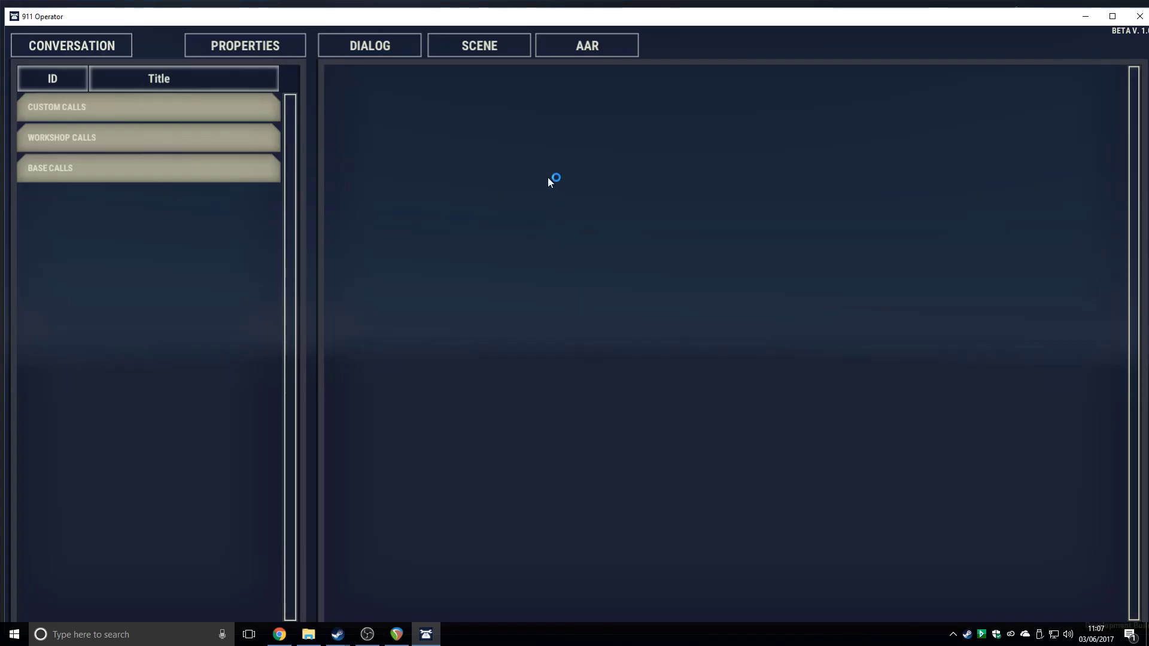
{"action": "double_click", "coordinate": [558, 18]}
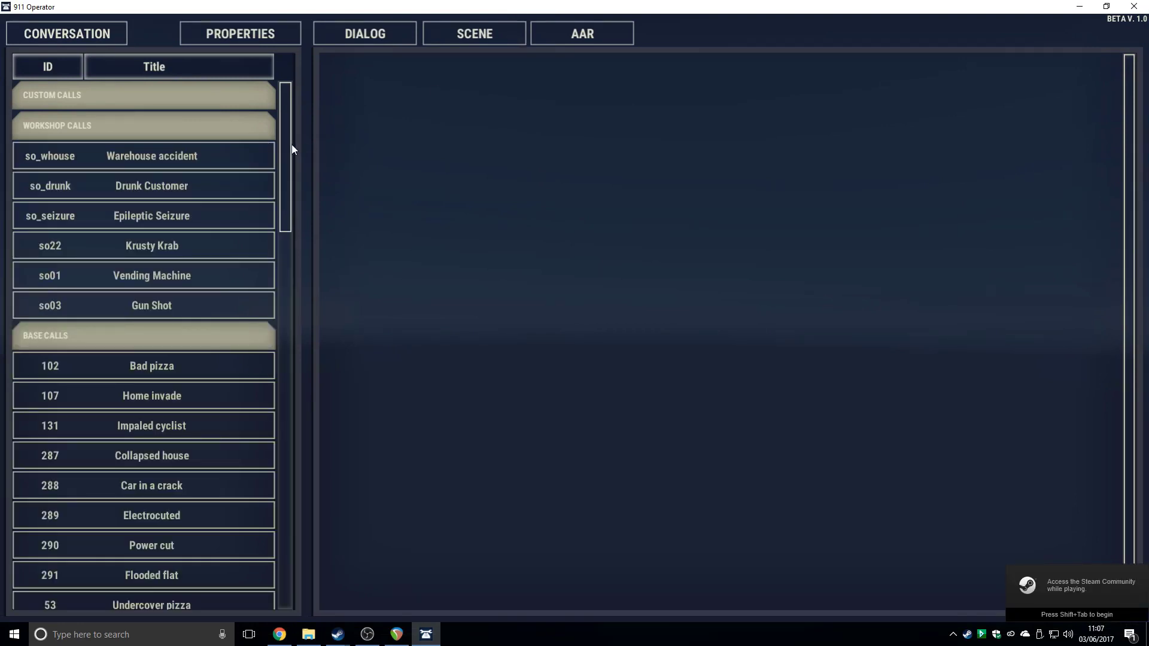
{"action": "scroll", "coordinate": [283, 155], "scroll_direction": "down", "scroll_amount": 1}
{"action": "scroll", "coordinate": [278, 119], "scroll_direction": "up", "scroll_amount": 1}
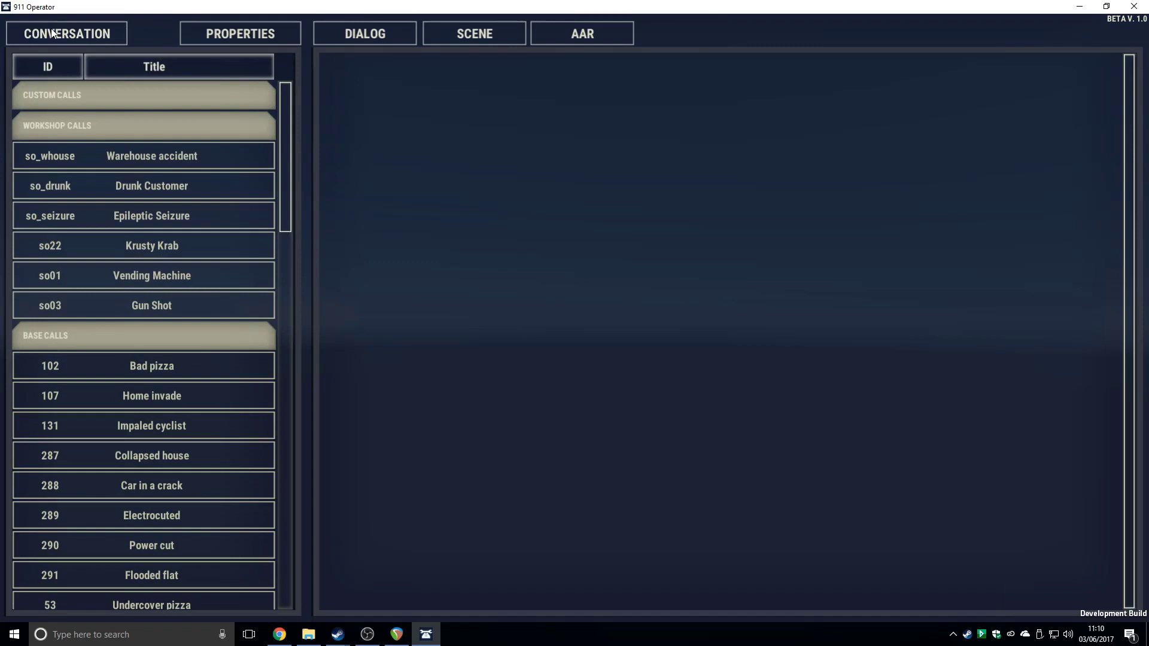
Step: Create a new conversation with the ID so_comedy and the title Bad Comedian
{"action": "left_click", "coordinate": [53, 33]}
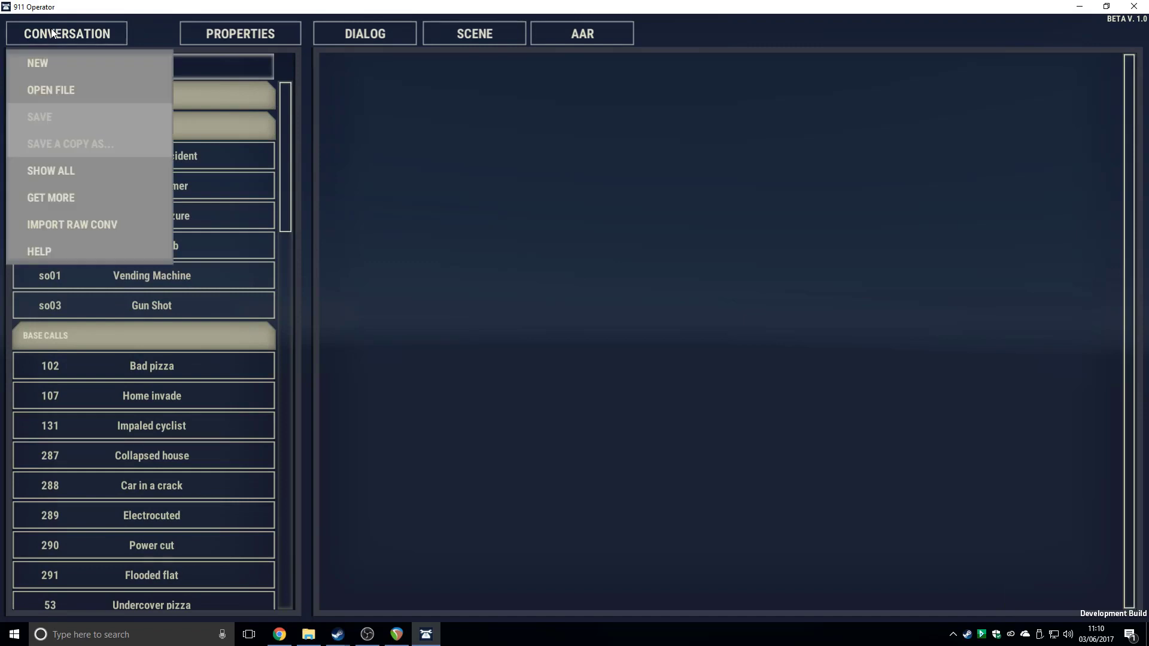
{"action": "left_click", "coordinate": [62, 59]}
{"action": "left_click", "coordinate": [176, 527]}
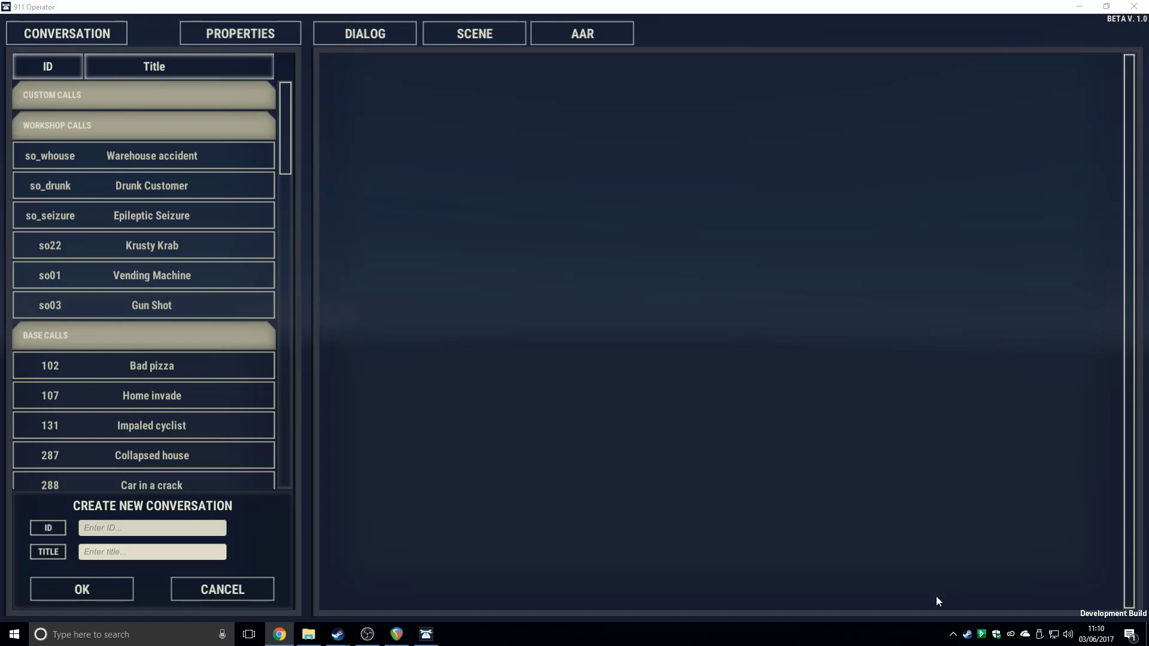
{"action": "left_click", "coordinate": [154, 528]}
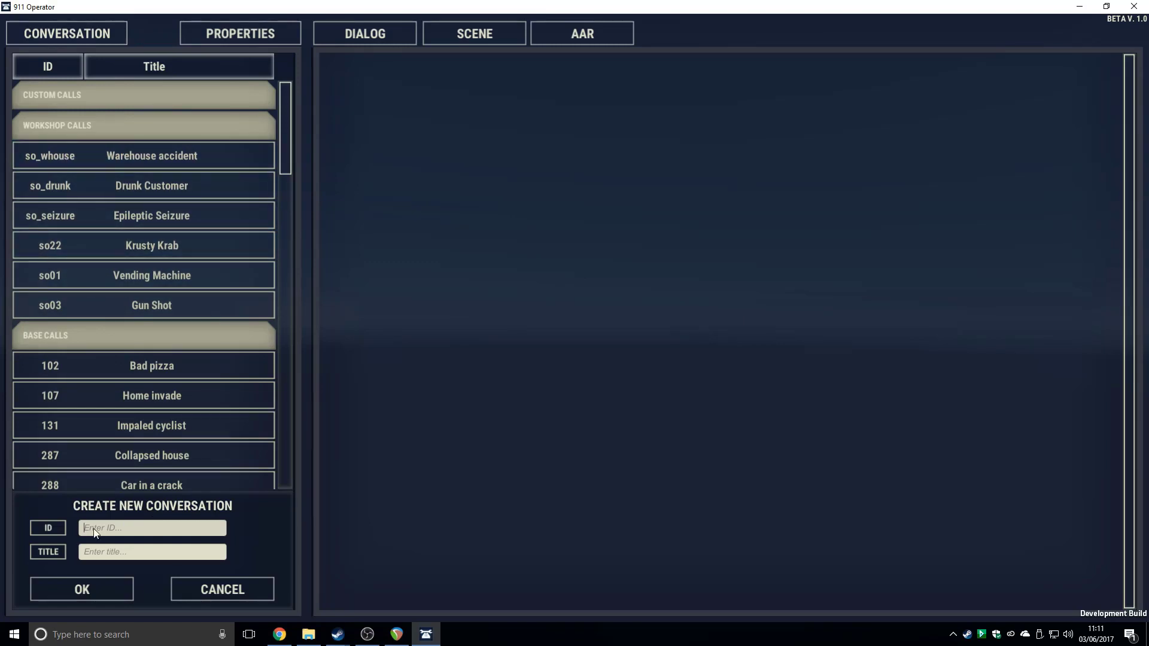
{"action": "type", "text": "so_comedy"}
{"action": "left_click", "coordinate": [100, 554]}
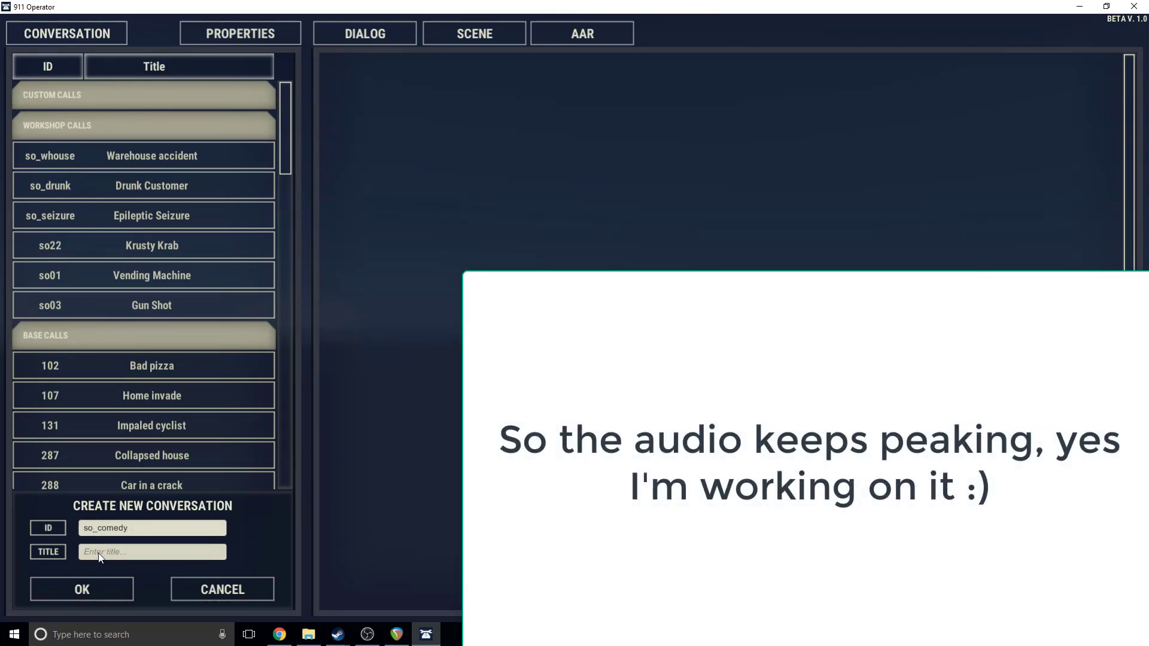
{"action": "type", "text": "Bad Comedian"}
{"action": "left_click", "coordinate": [117, 585]}
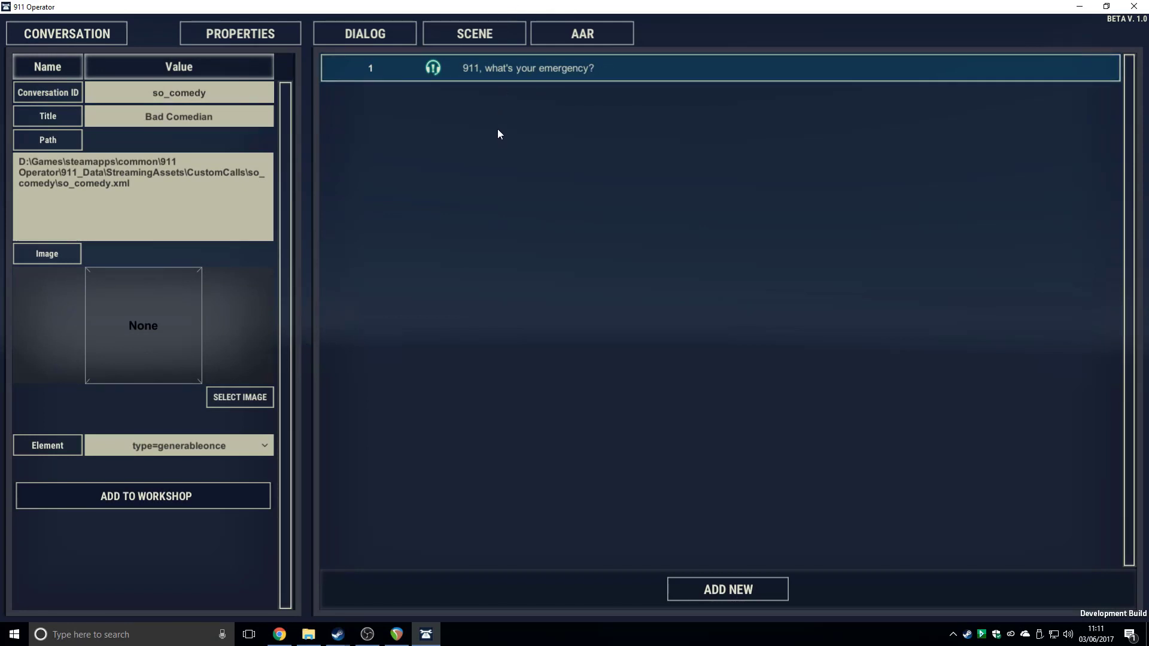
Step: Replace the text of the opening operator line with "Police emergency."
{"action": "left_click", "coordinate": [538, 67]}
{"action": "left_click", "coordinate": [193, 326]}
{"action": "left_click_drag", "start_coordinate": [194, 324], "coordinate": [2, 331]}
{"action": "type", "text": "Polic"}
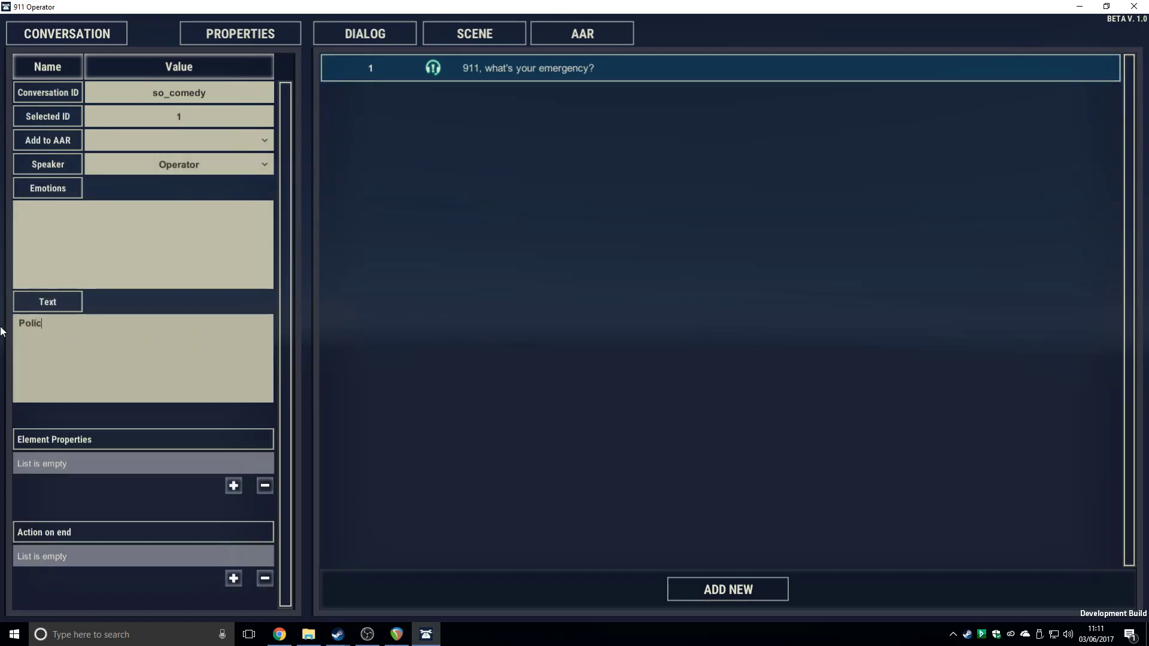
{"action": "type", "text": "e emergency."}
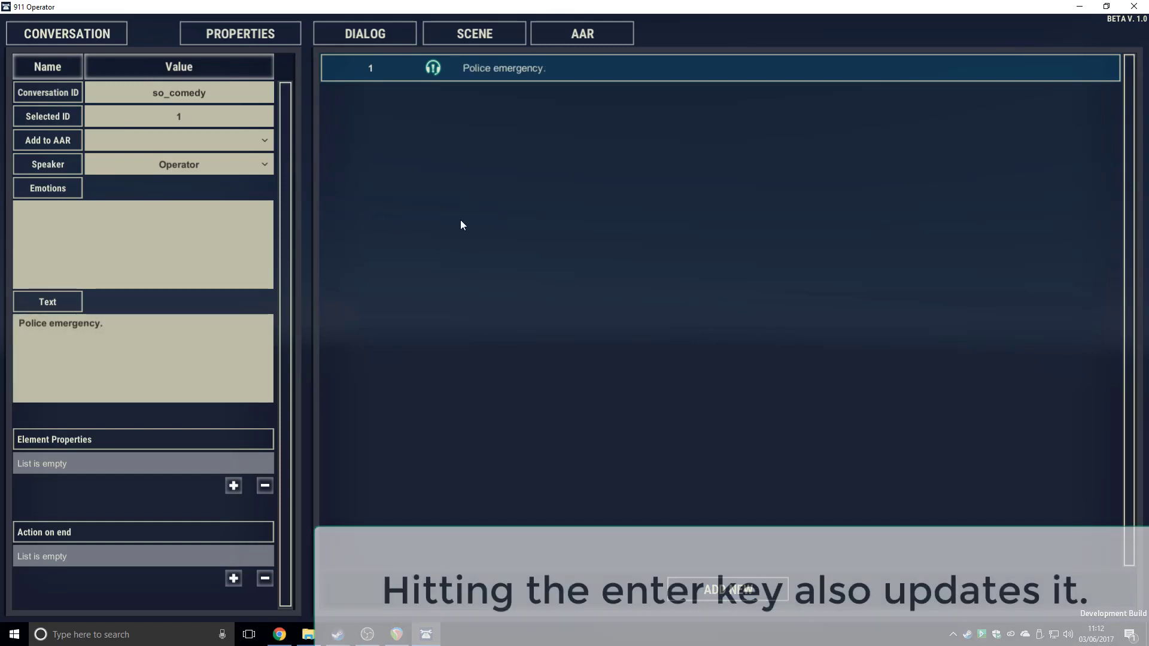
Step: Examine the opening line's ID, speaker choices, element properties and end actions, keeping Operator as the speaker
{"action": "left_click", "coordinate": [206, 118]}
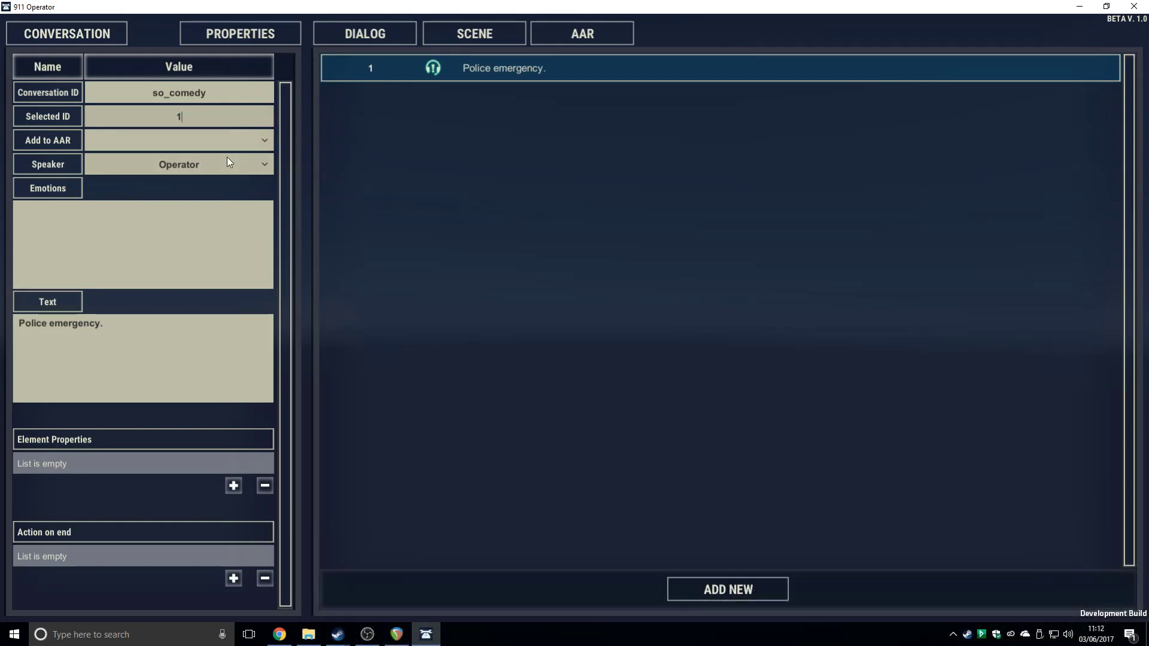
{"action": "left_click", "coordinate": [253, 163]}
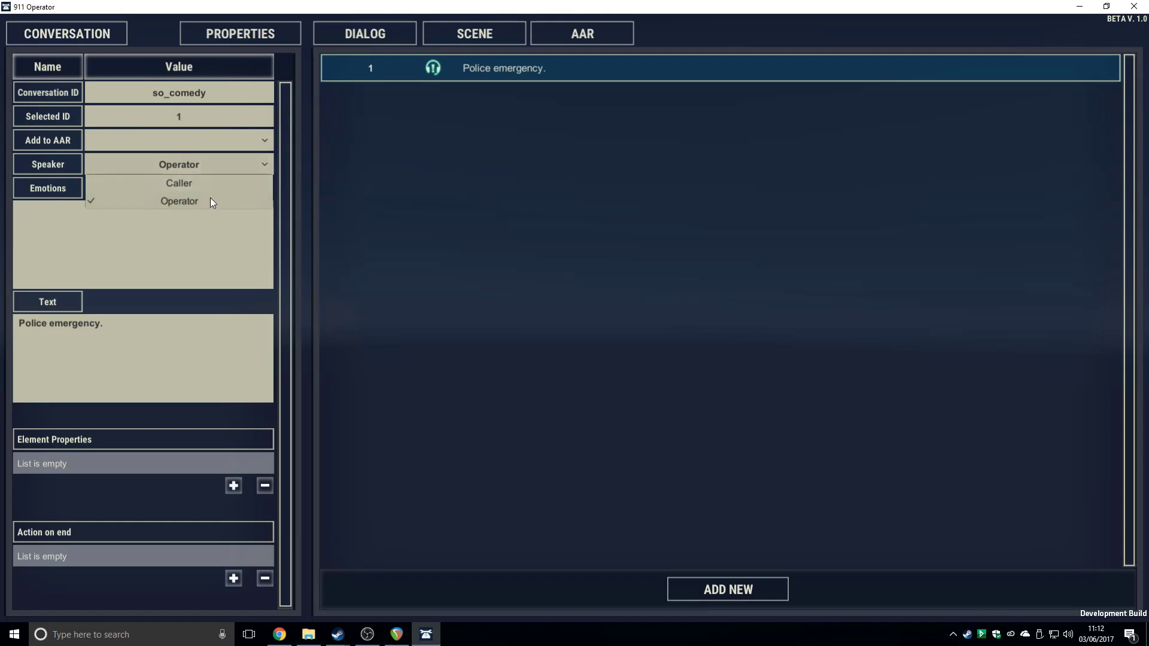
{"action": "left_click", "coordinate": [166, 193]}
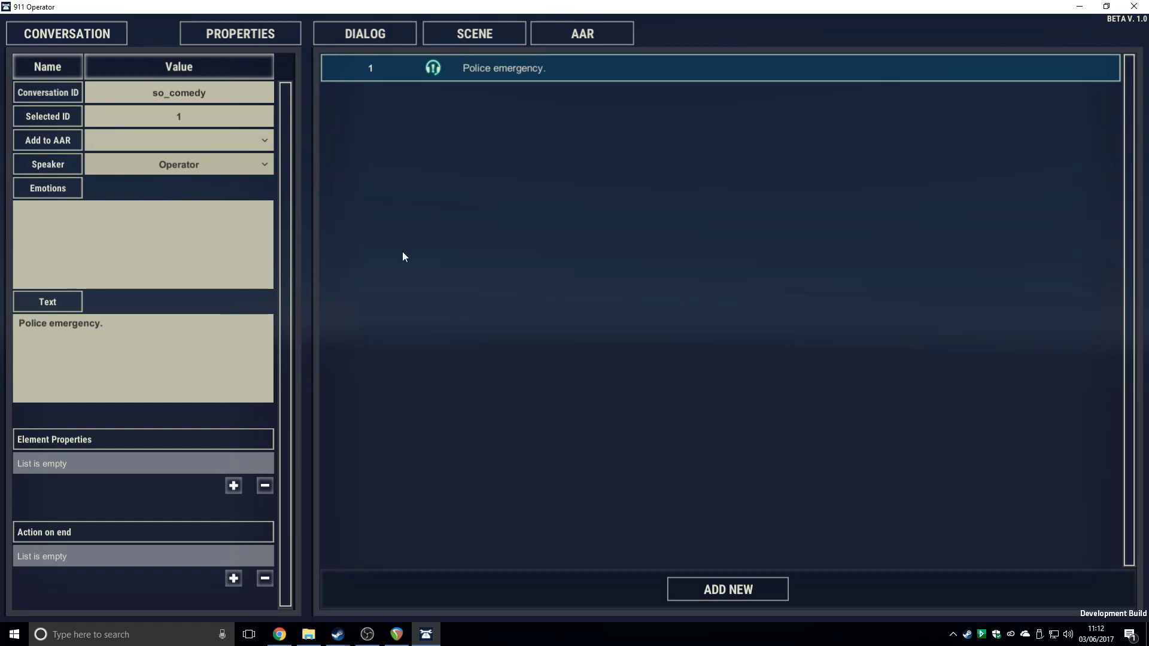
{"action": "left_click", "coordinate": [200, 464]}
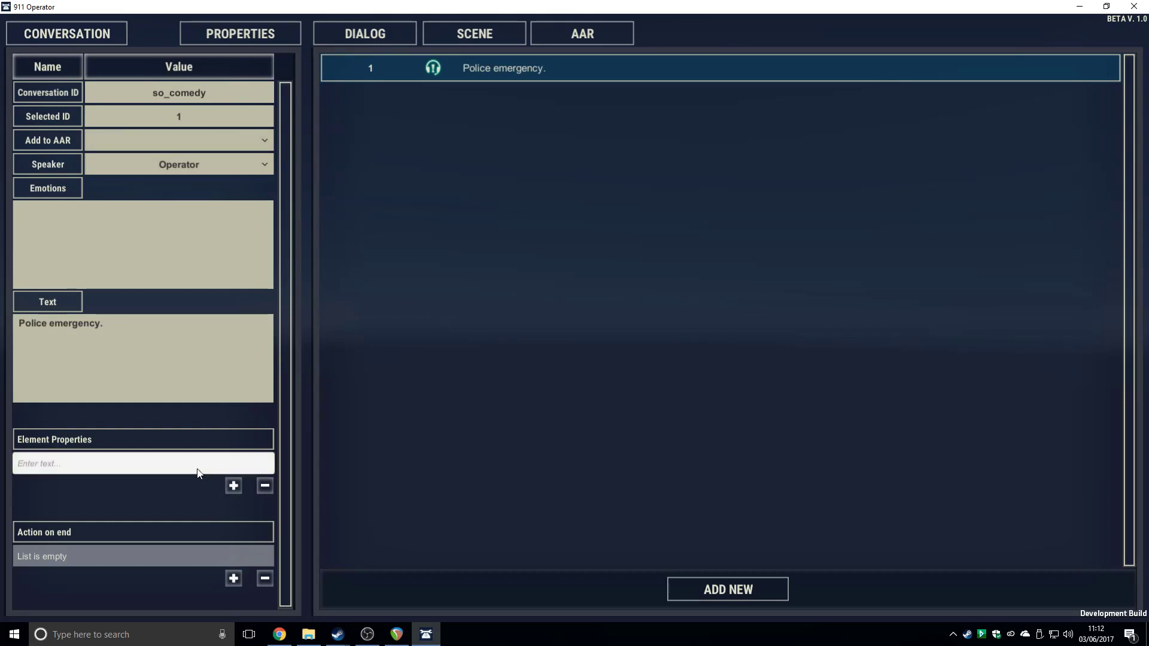
{"action": "left_click", "coordinate": [264, 486]}
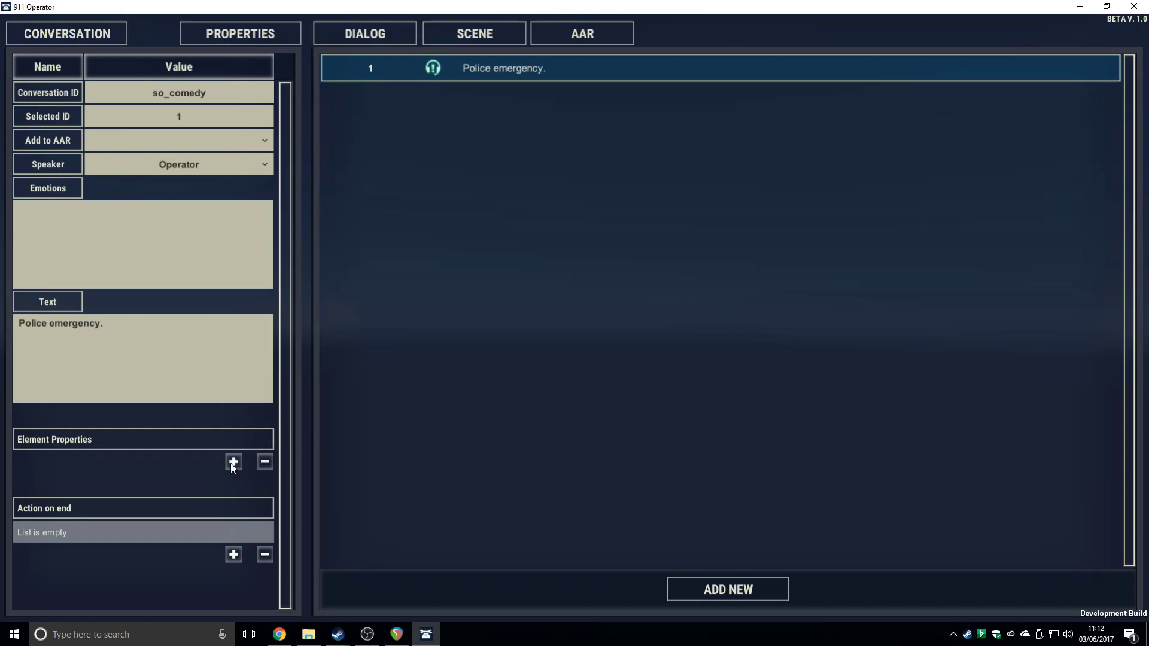
{"action": "left_click", "coordinate": [264, 554]}
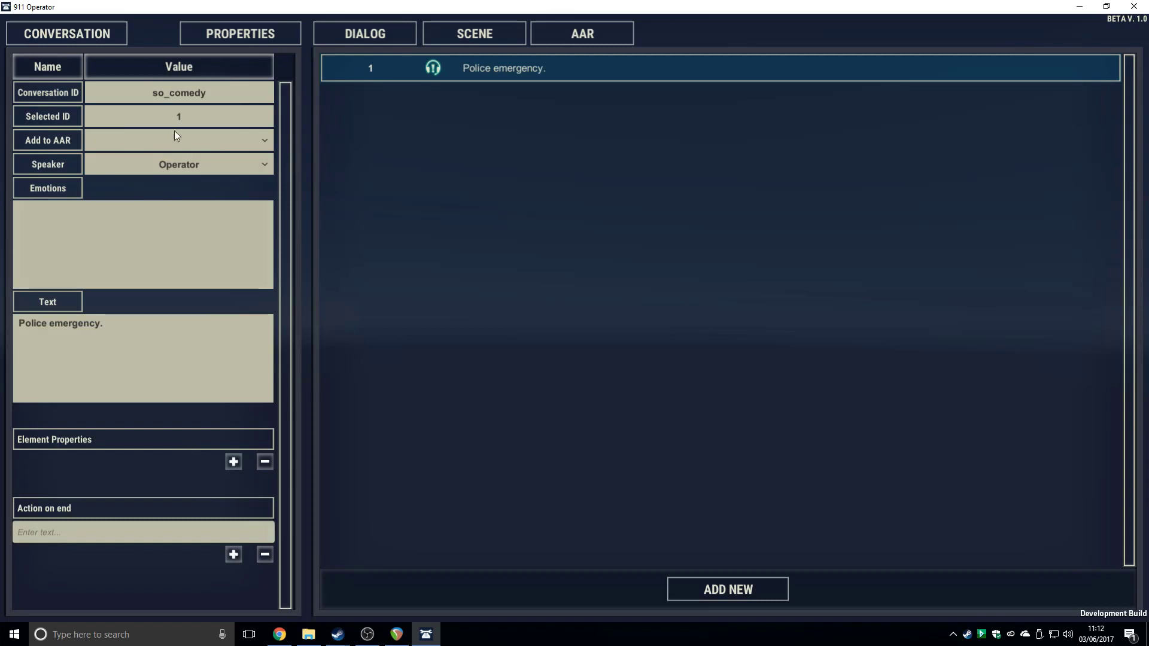
Step: Examine the conversation's general properties, including the image selection and element type choices, keeping type=generableonce
{"action": "left_click", "coordinate": [249, 36]}
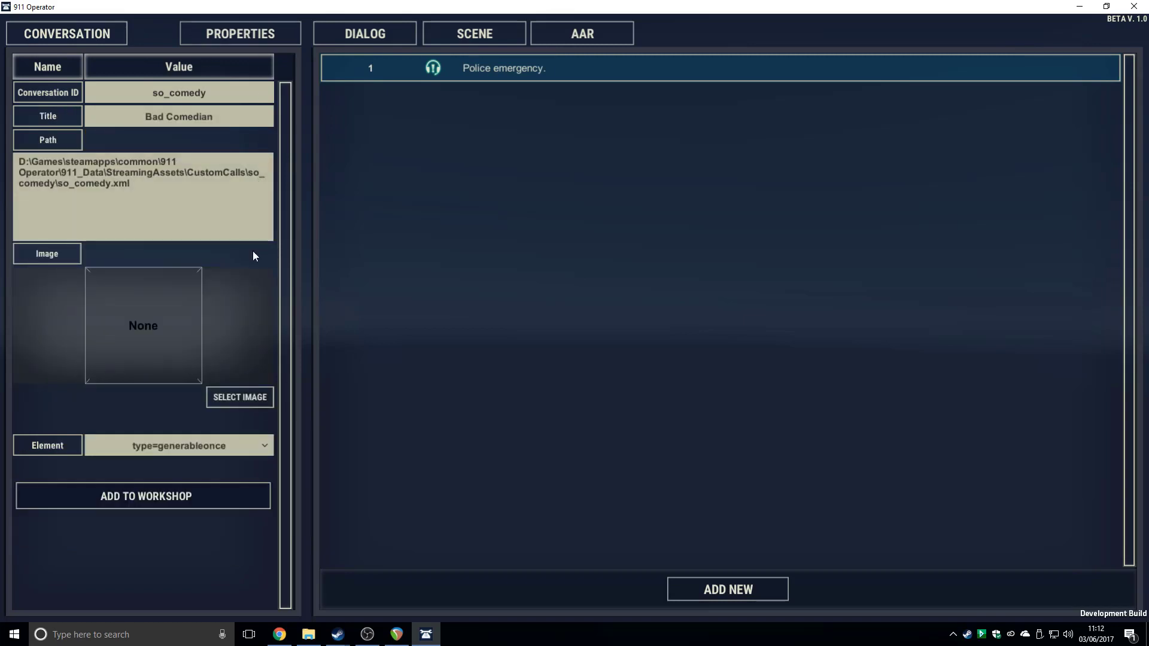
{"action": "left_click", "coordinate": [218, 38]}
{"action": "left_click", "coordinate": [224, 397]}
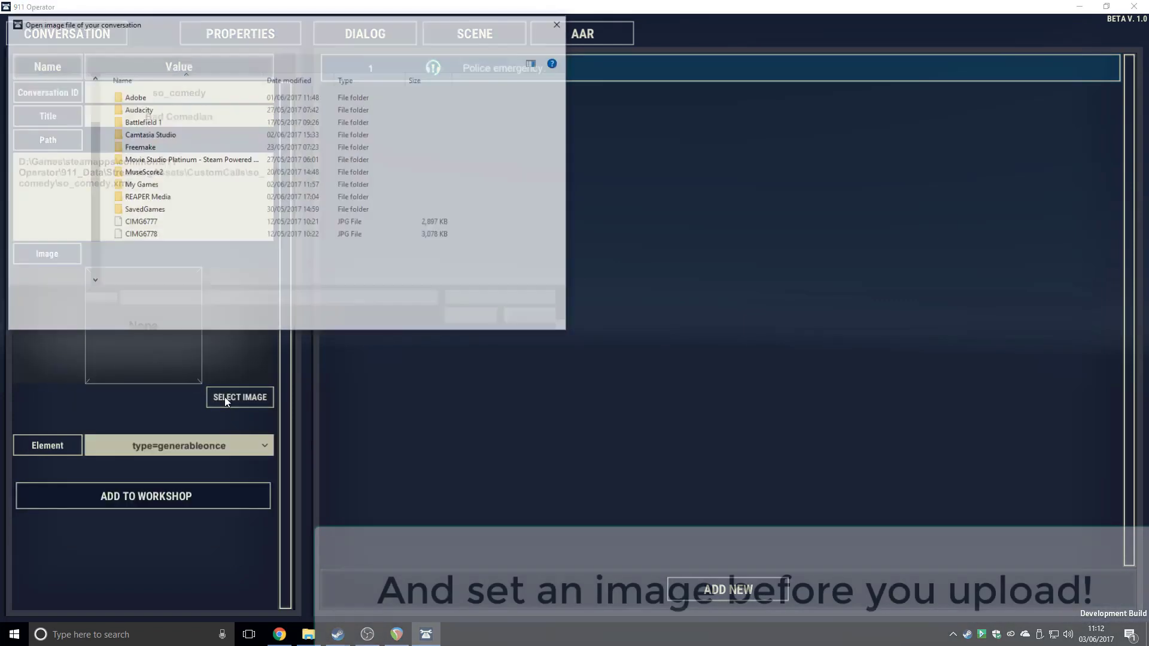
{"action": "left_click", "coordinate": [532, 318]}
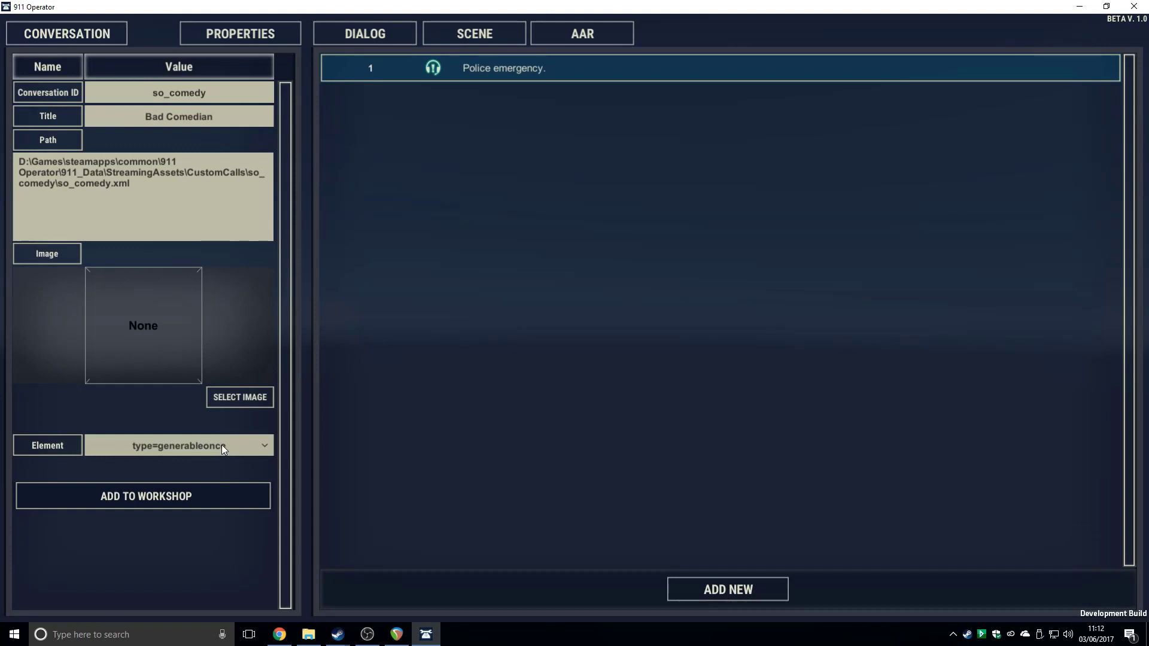
{"action": "left_click", "coordinate": [222, 446]}
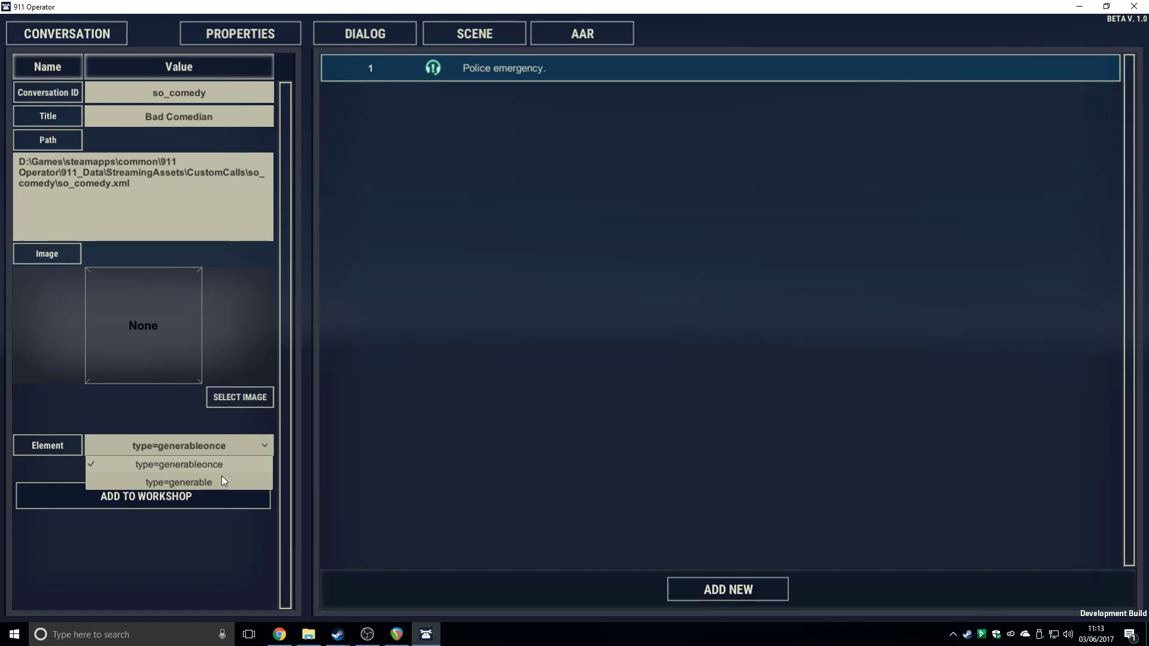
{"action": "left_click", "coordinate": [210, 456]}
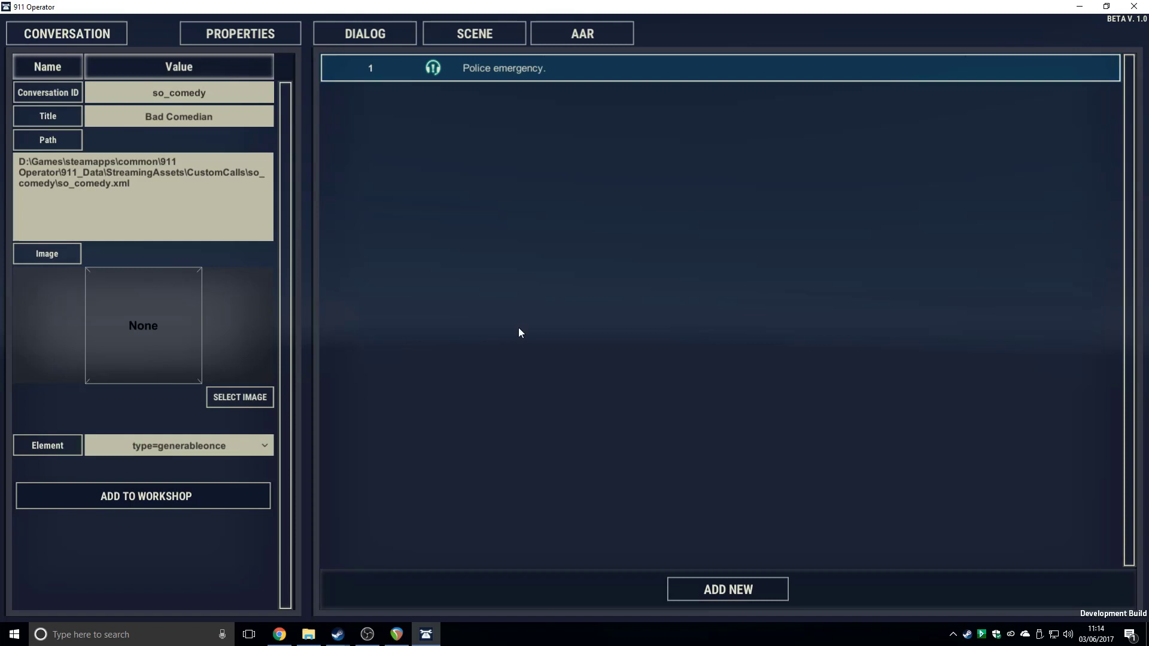
Step: Add dialog line 2 with Caller as the speaker and the text "Yeah, it not funny."
{"action": "left_click", "coordinate": [737, 591]}
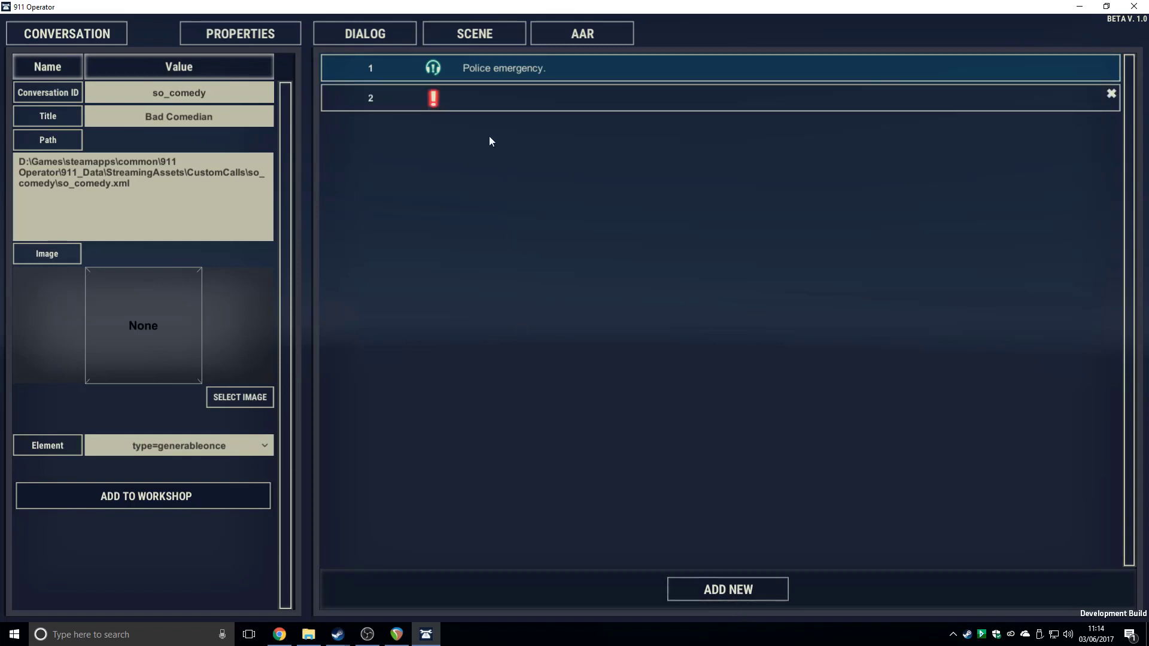
{"action": "left_click", "coordinate": [482, 96]}
{"action": "left_click", "coordinate": [265, 164]}
{"action": "left_click", "coordinate": [250, 163]}
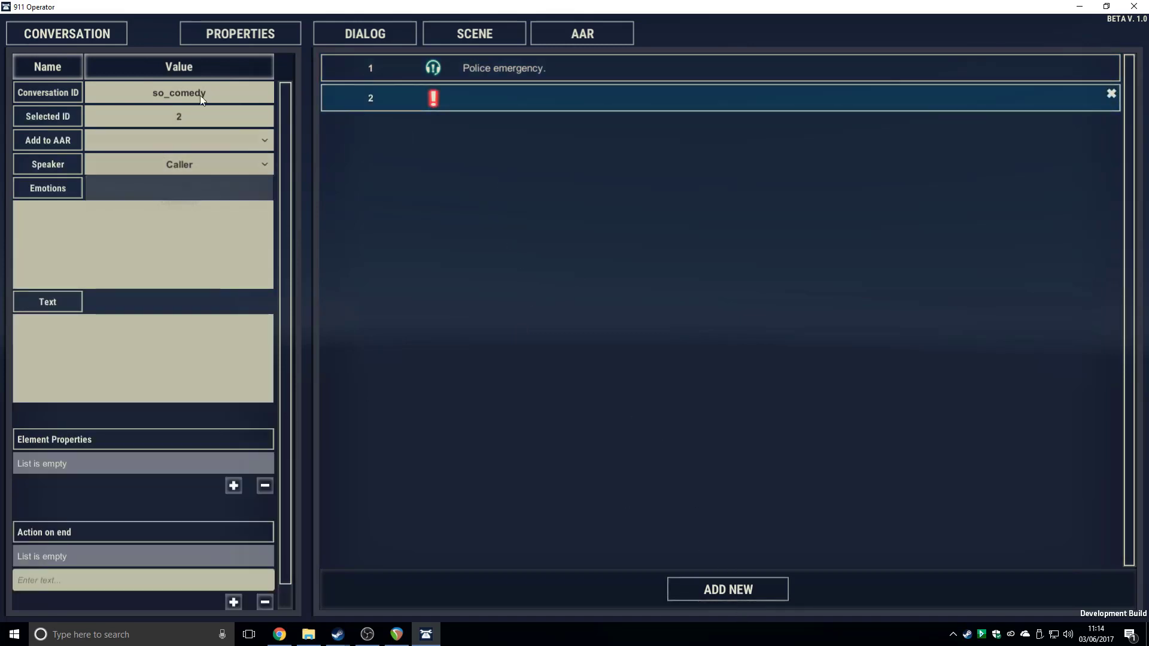
{"action": "left_click", "coordinate": [163, 355]}
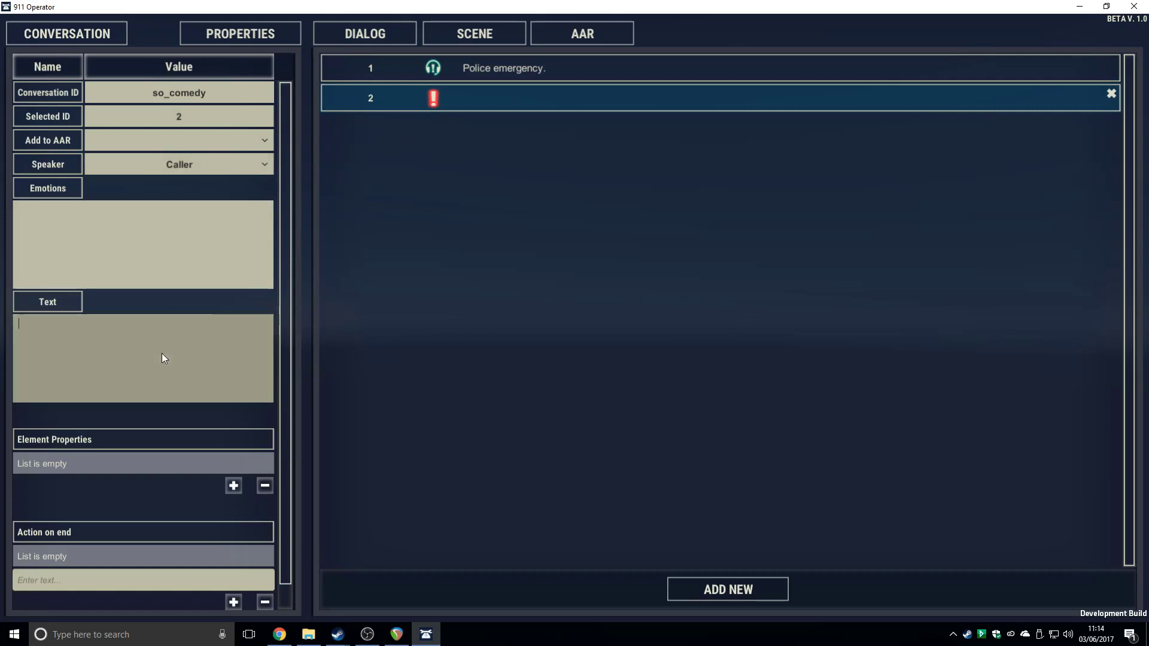
{"action": "type", "text": "Yeah, it not funny."}
Step: Add an empty third dialog line and correct the text of line 2 to "Yeah, it's not funny."
{"action": "left_click", "coordinate": [705, 590]}
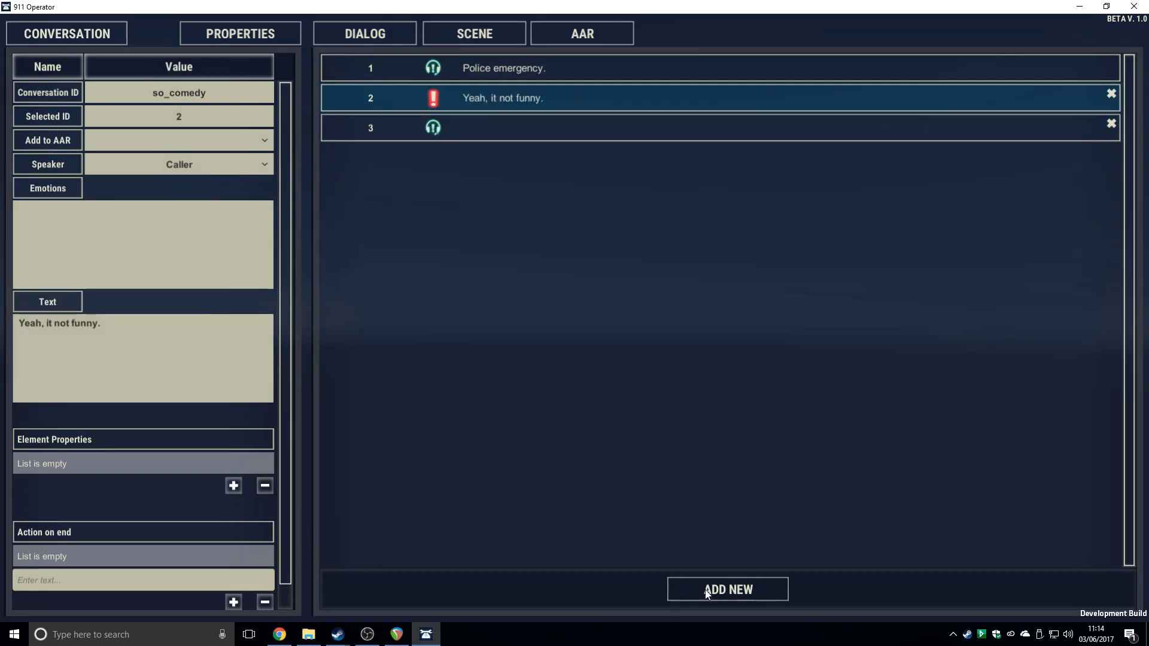
{"action": "key", "text": "BackSpace"}
{"action": "key", "text": "BackSpace"}
{"action": "key", "text": "BackSpace"}
{"action": "key", "text": "BackSpace"}
{"action": "key", "text": "BackSpace"}
{"action": "key", "text": "BackSpace"}
{"action": "key", "text": "BackSpace"}
{"action": "key", "text": "BackSpace"}
{"action": "key", "text": "BackSpace"}
{"action": "key", "text": "BackSpace"}
{"action": "key", "text": "BackSpace"}
{"action": "type", "text": "'s not funny."}
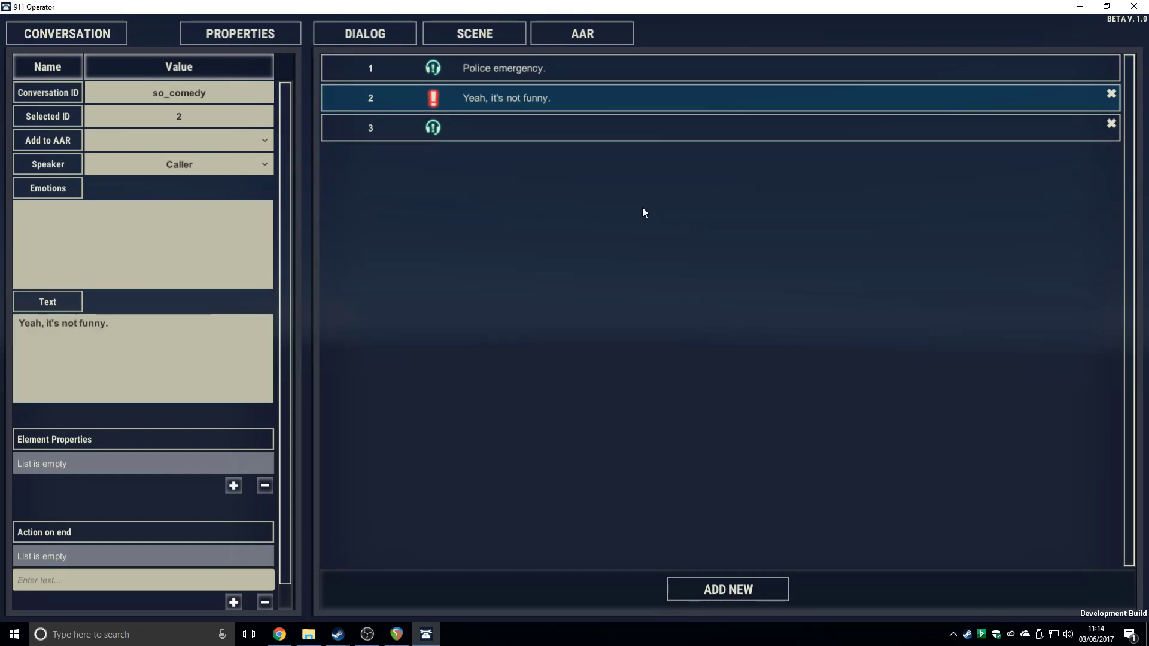
Step: Set the text of Operator line 3 to "What's not funny sir?" and add a fourth dialog line
{"action": "left_click", "coordinate": [601, 134]}
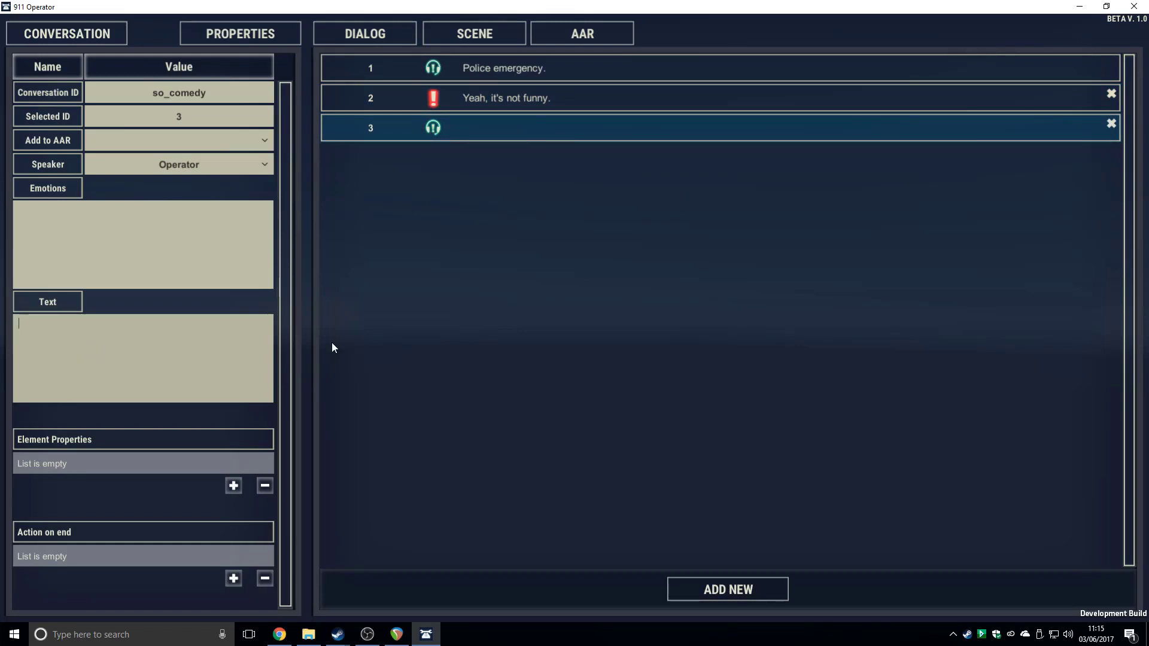
{"action": "type", "text": "What's not funny sir?"}
{"action": "left_click", "coordinate": [433, 318]}
{"action": "left_click", "coordinate": [744, 587]}
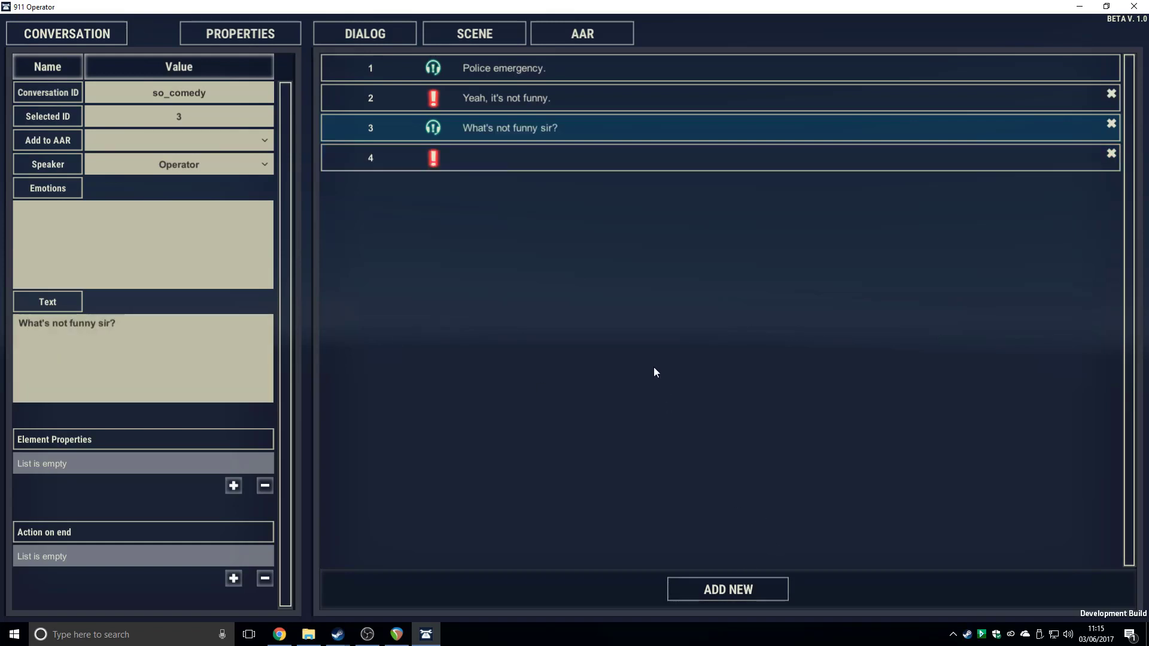
Step: Set line 4's speaker to Operator and its text to "I beg your pardon? You've reached the emergency services sir."
{"action": "left_click", "coordinate": [407, 154]}
{"action": "left_click", "coordinate": [210, 164]}
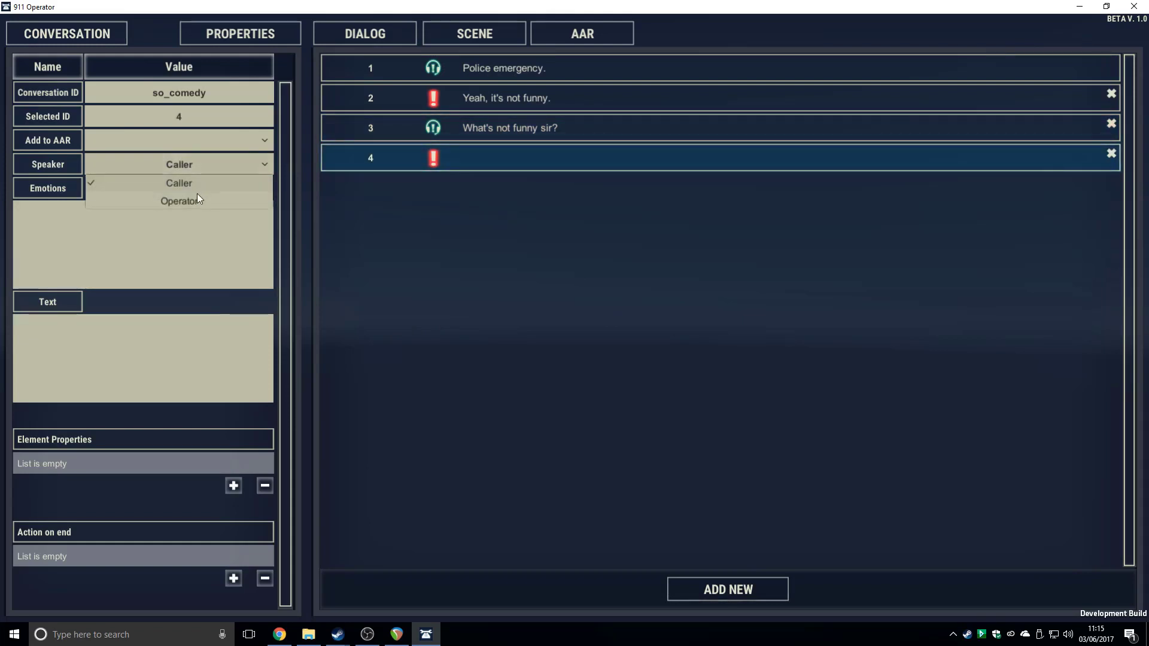
{"action": "left_click", "coordinate": [195, 195]}
{"action": "left_click", "coordinate": [476, 97]}
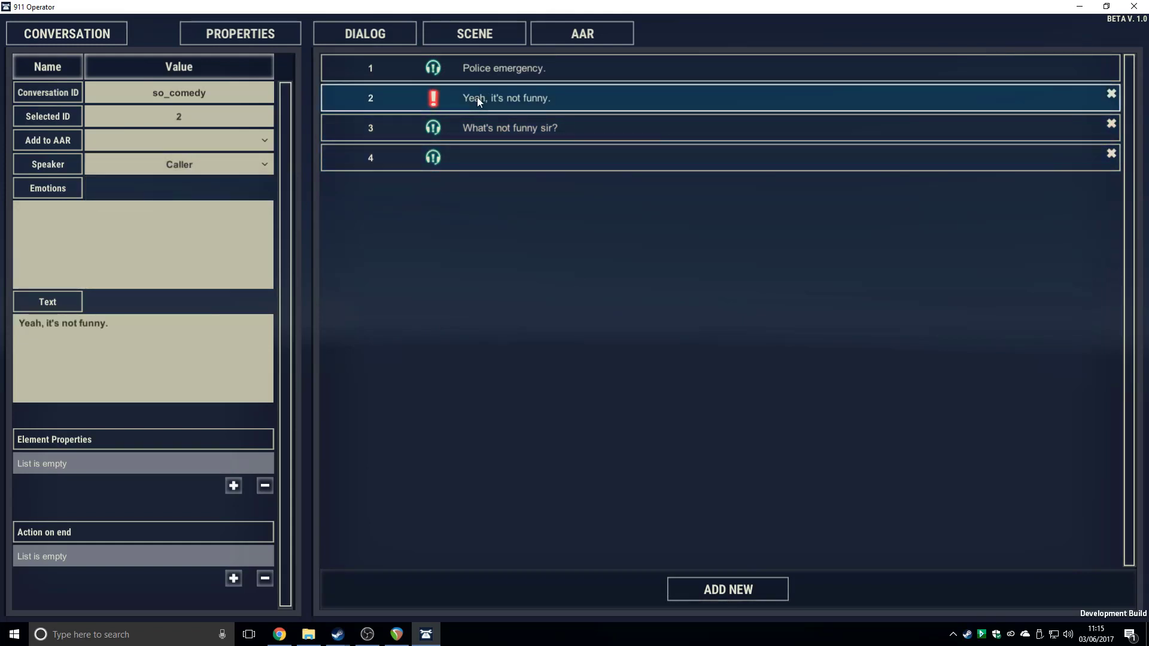
{"action": "left_click", "coordinate": [470, 153]}
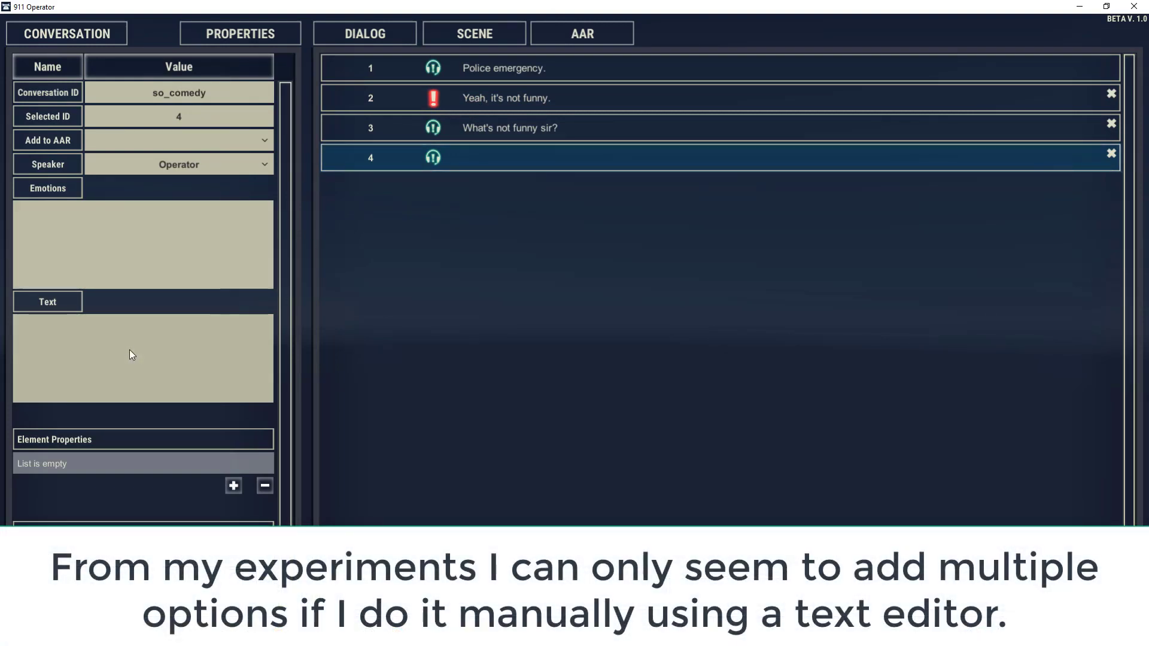
{"action": "left_click", "coordinate": [130, 351]}
{"action": "type", "text": "I beg your pardon? You've reached the eme"}
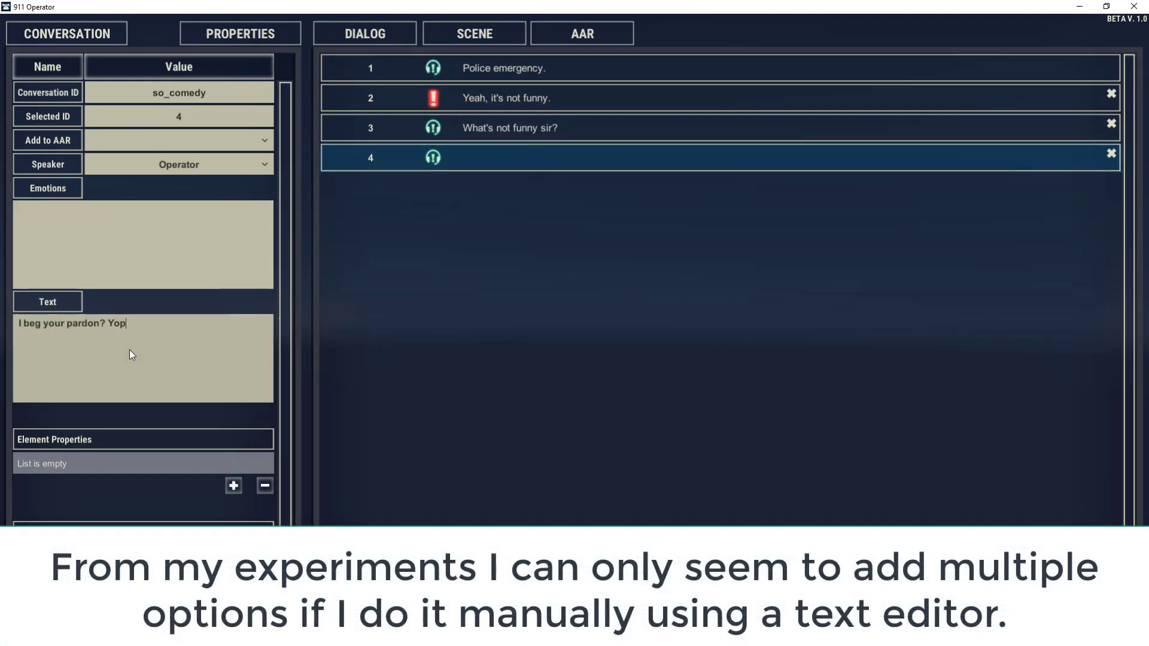
{"action": "type", "text": "rgency services sir."}
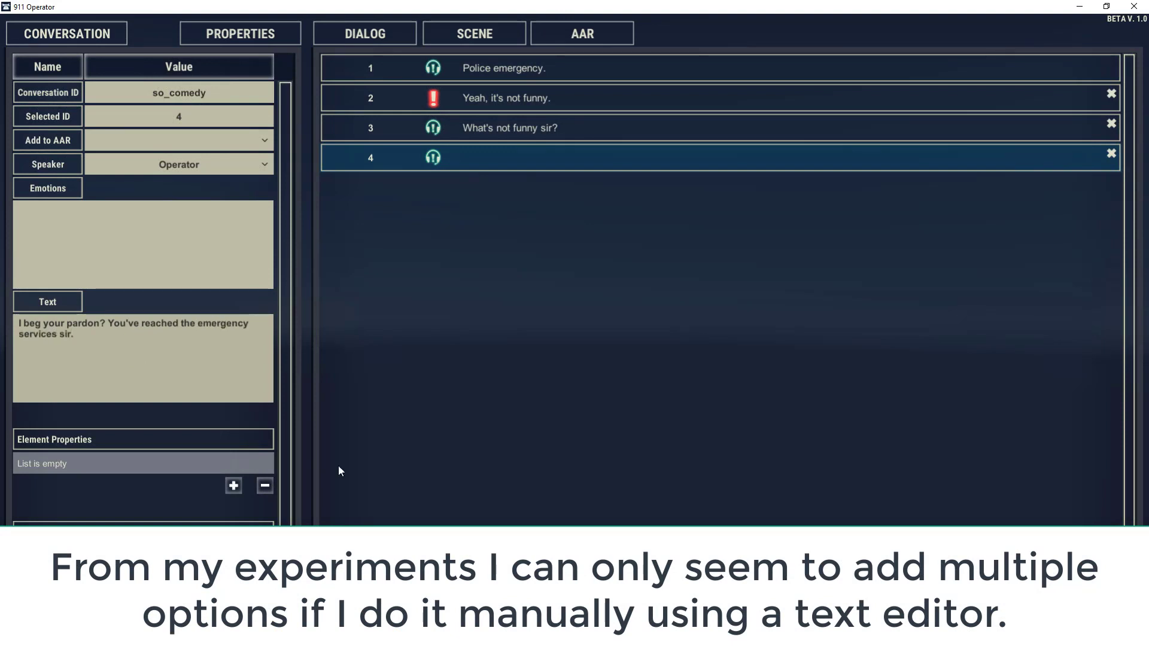
{"action": "key", "text": "Return"}
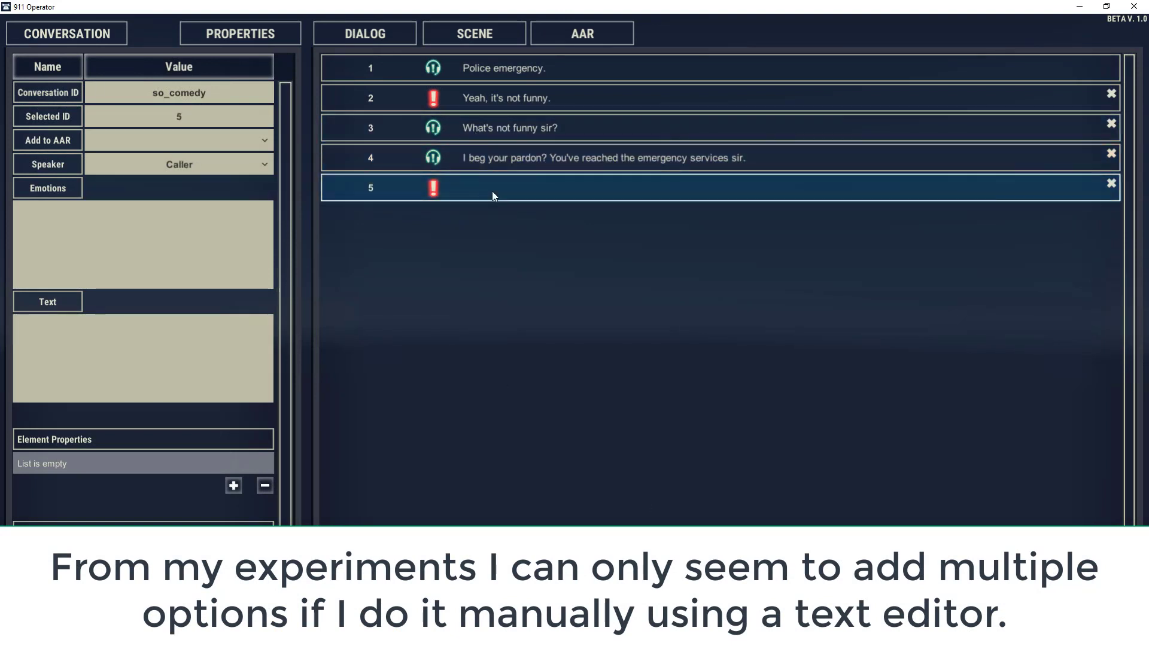
Step: Set the text of Caller line 5 to "This comedian, he's really boring." and delete the surplus empty line 7
{"action": "left_click", "coordinate": [135, 363]}
{"action": "type", "text": "This comedian, he's really boring."}
{"action": "key", "text": "Return"}
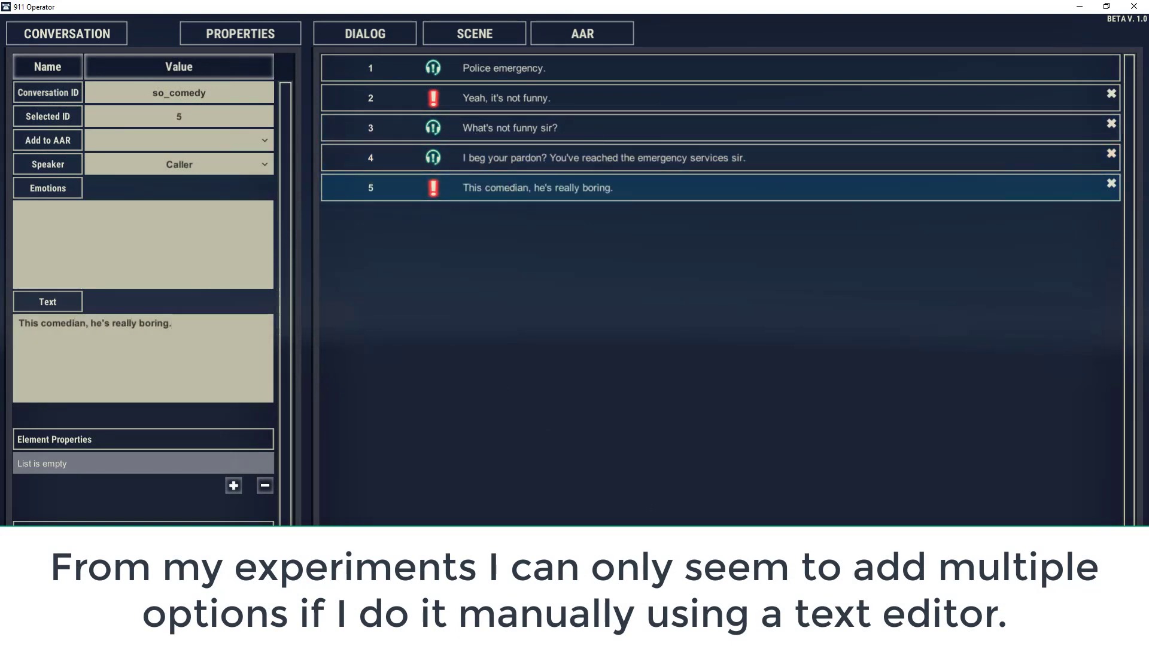
{"action": "left_click", "coordinate": [249, 164]}
{"action": "left_click", "coordinate": [249, 174]}
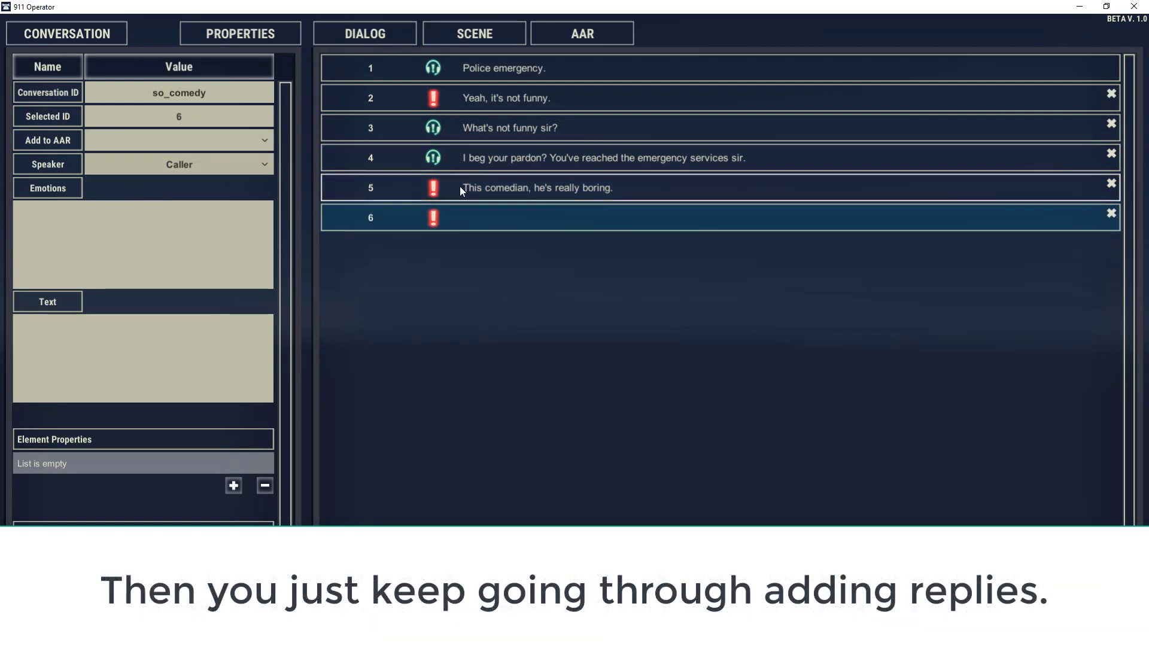
{"action": "left_click", "coordinate": [460, 186]}
{"action": "left_click", "coordinate": [456, 219]}
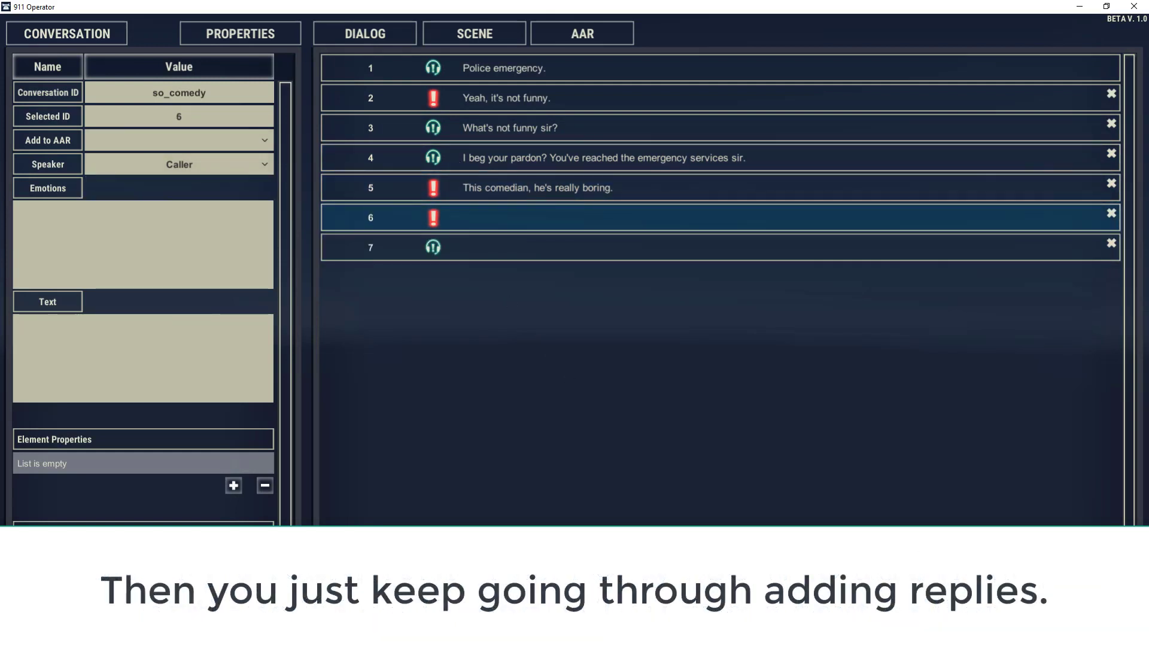
{"action": "left_click", "coordinate": [1112, 244]}
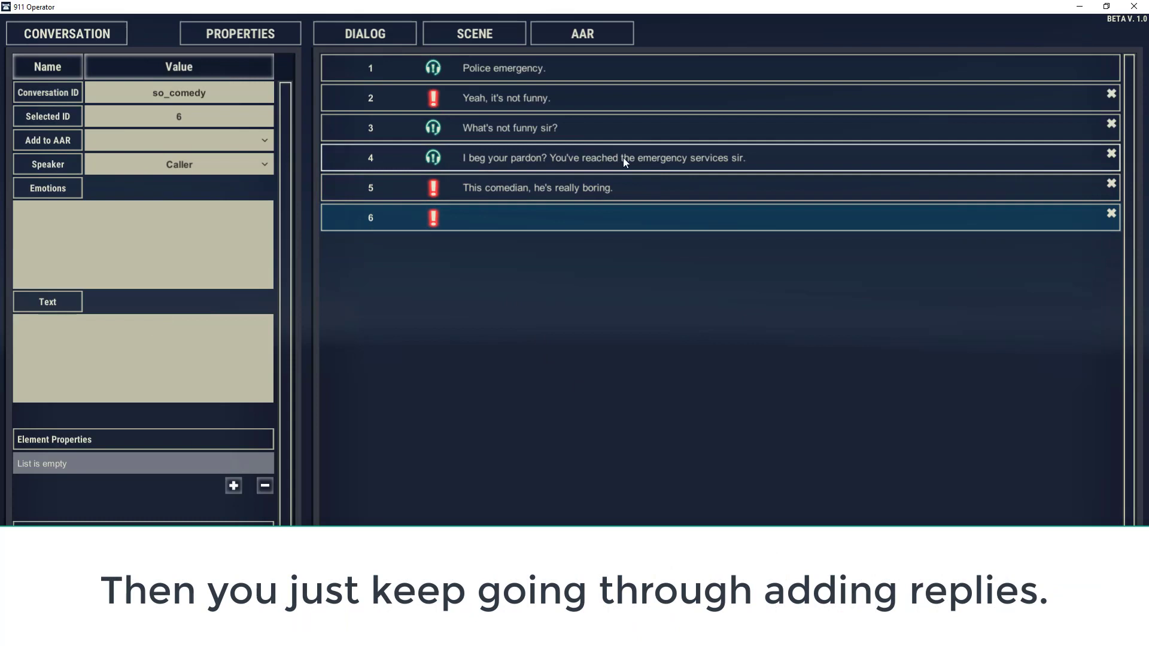
Step: Compare Operator lines 3 and 4 and Caller lines 5 and 6 to check how the alternative replies relate
{"action": "left_click", "coordinate": [541, 127]}
{"action": "left_click", "coordinate": [527, 153]}
{"action": "left_click", "coordinate": [526, 130]}
{"action": "left_click", "coordinate": [530, 158]}
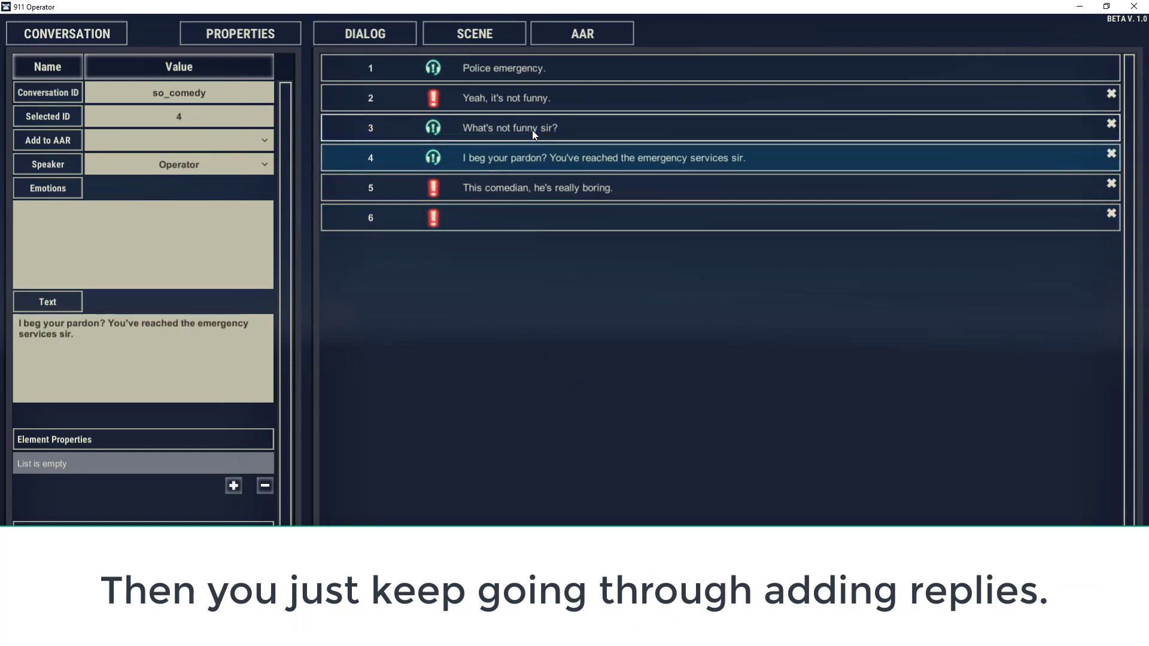
{"action": "left_click", "coordinate": [532, 131]}
{"action": "left_click", "coordinate": [533, 149]}
{"action": "left_click", "coordinate": [523, 185]}
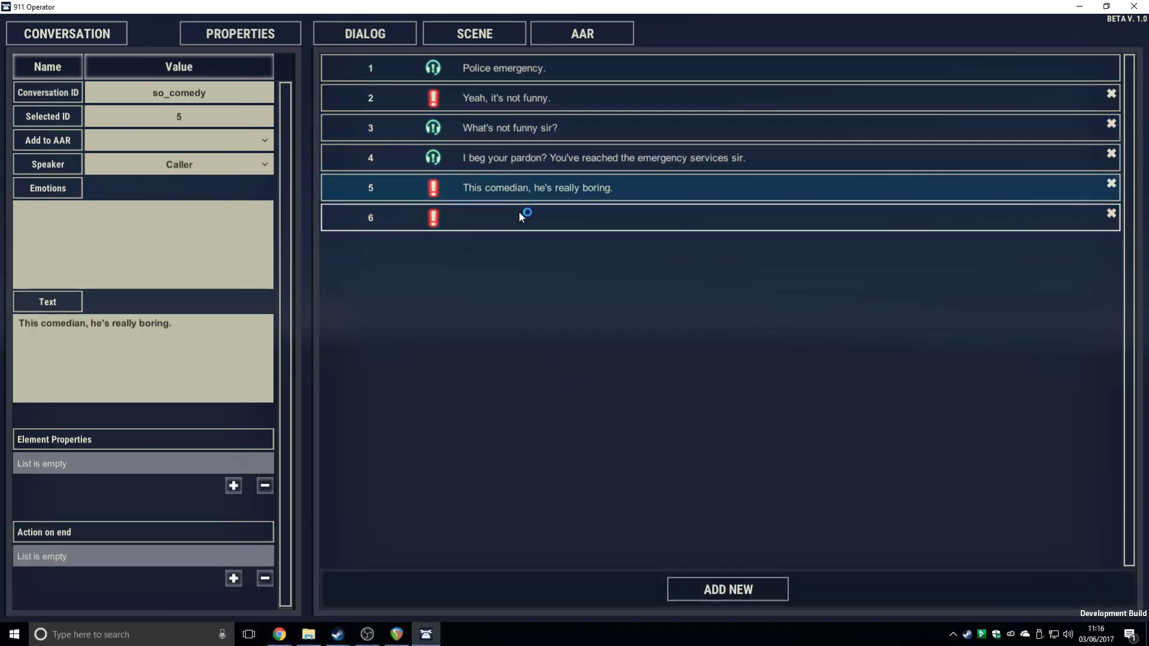
{"action": "left_click", "coordinate": [519, 212]}
{"action": "left_click", "coordinate": [516, 191]}
{"action": "left_click", "coordinate": [518, 210]}
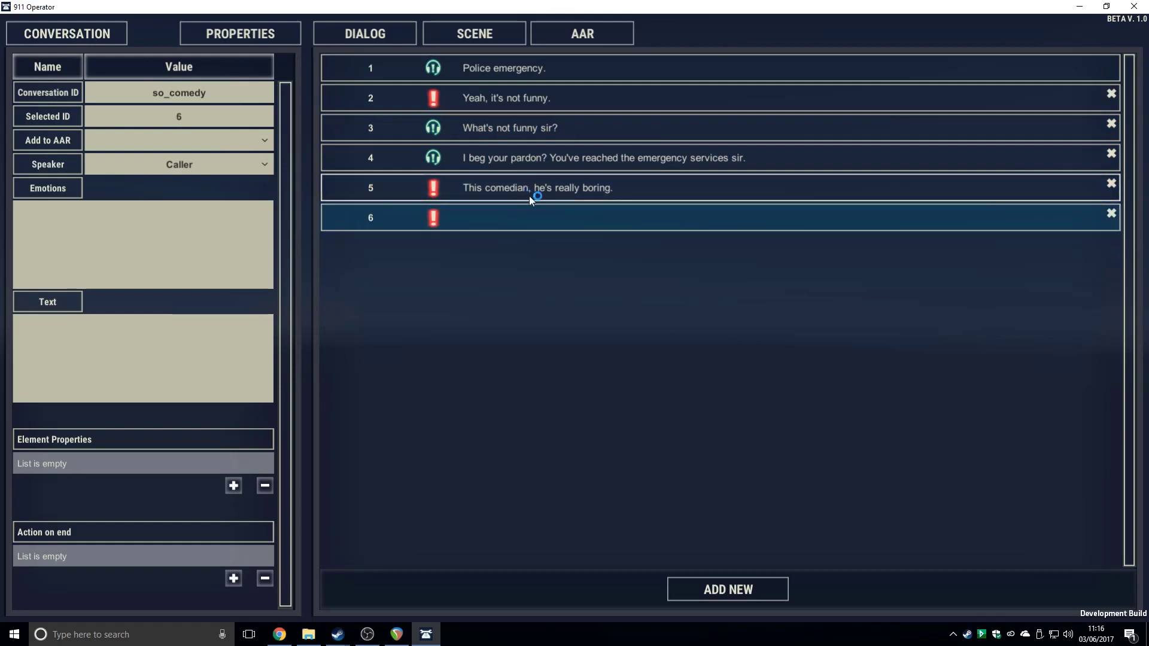
{"action": "left_click", "coordinate": [486, 190]}
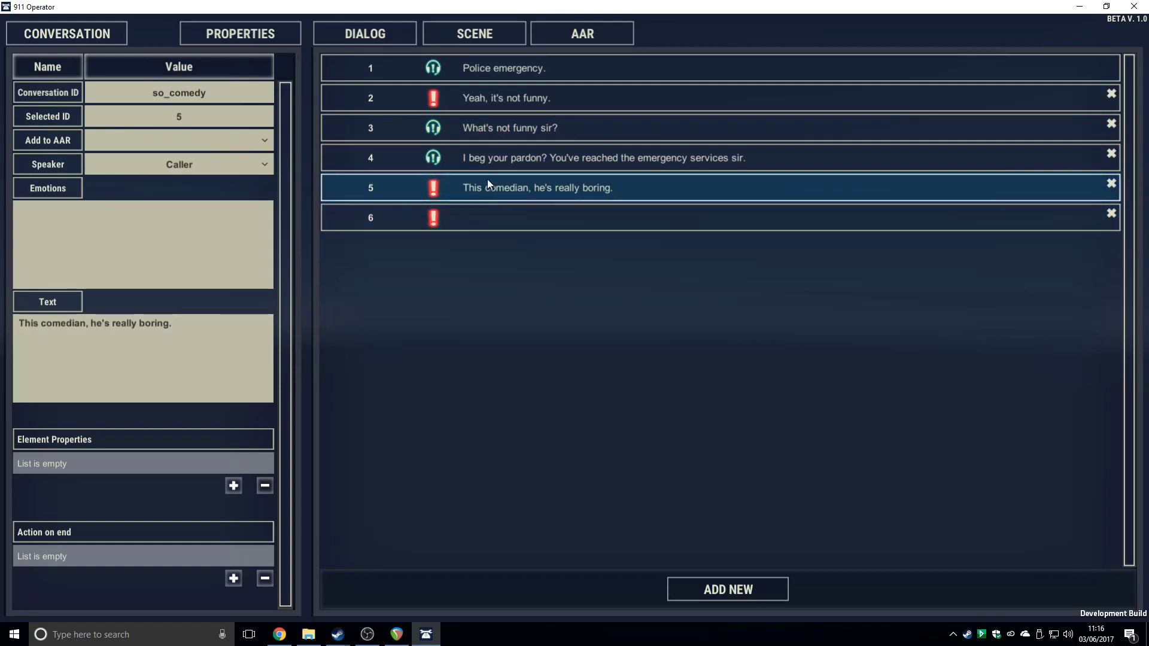
{"action": "left_click", "coordinate": [500, 134]}
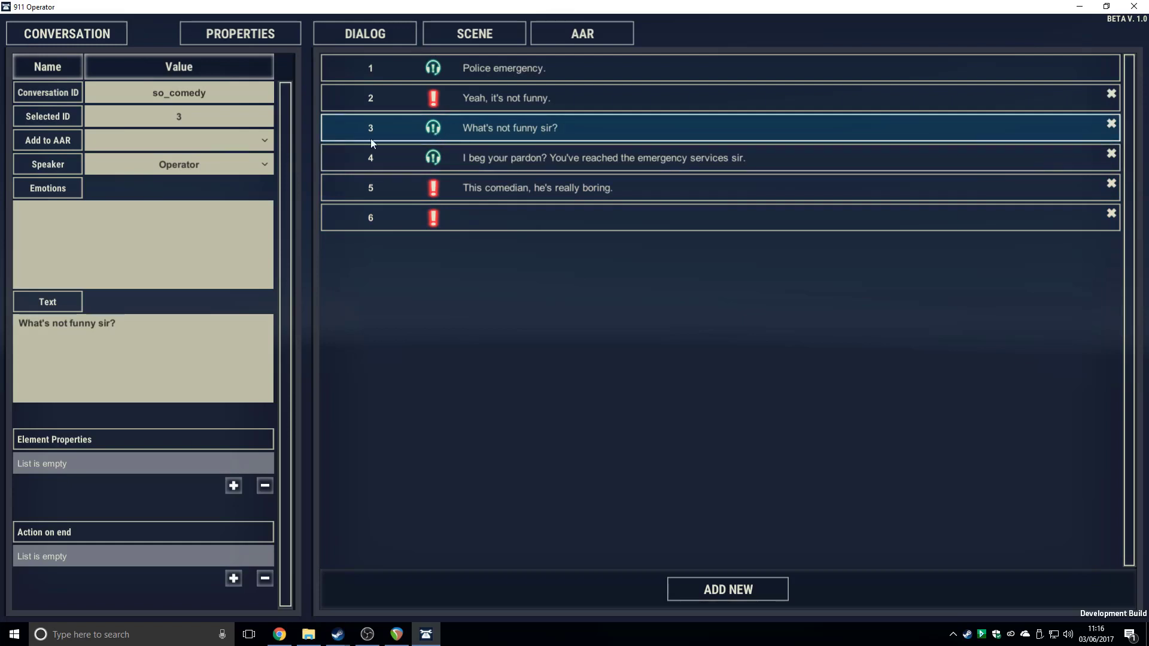
Step: Open the workshop call Epileptic Seizure from the list of all conversations and examine the reply options of its line 2
{"action": "left_click", "coordinate": [31, 36]}
{"action": "left_click", "coordinate": [79, 183]}
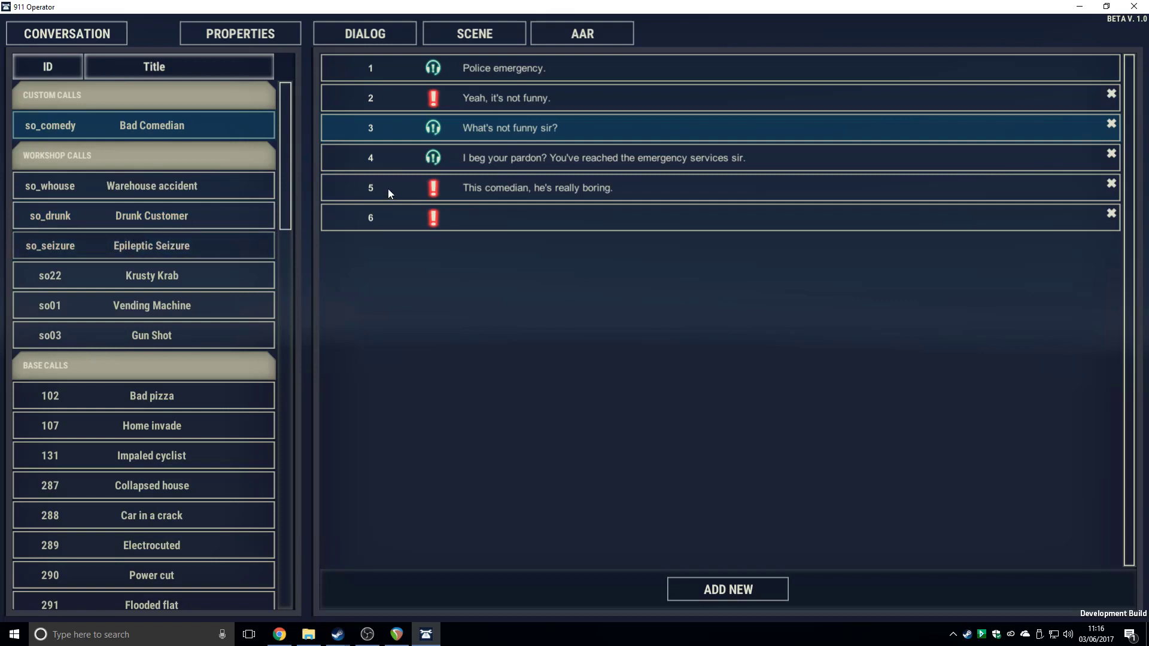
{"action": "left_click", "coordinate": [164, 248]}
{"action": "left_click", "coordinate": [479, 99]}
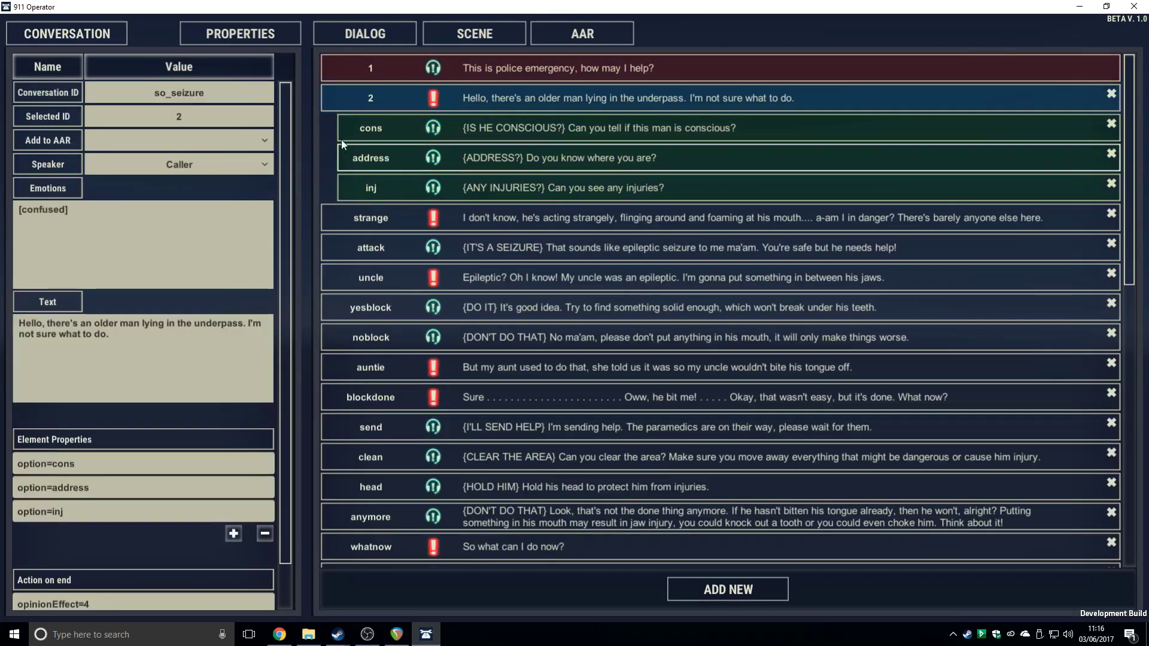
{"action": "left_click", "coordinate": [389, 156]}
{"action": "left_click", "coordinate": [411, 103]}
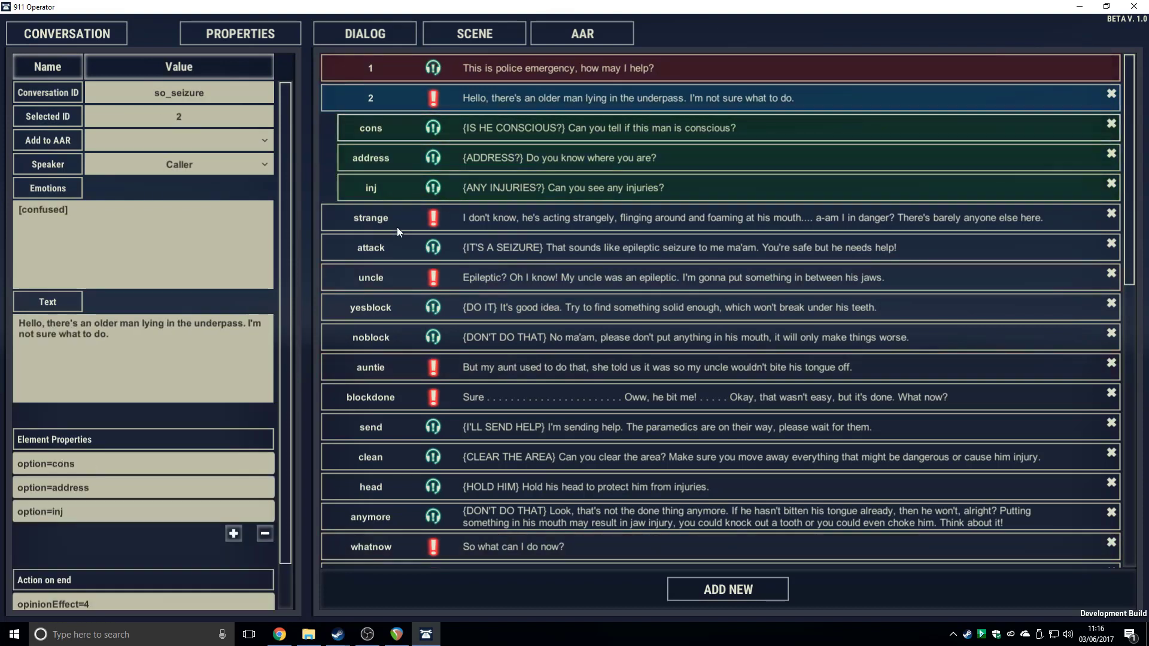
Step: Examine line 2's option properties and end action, and how the strange, attack and yesblock lines link to other lines
{"action": "left_click", "coordinate": [86, 465]}
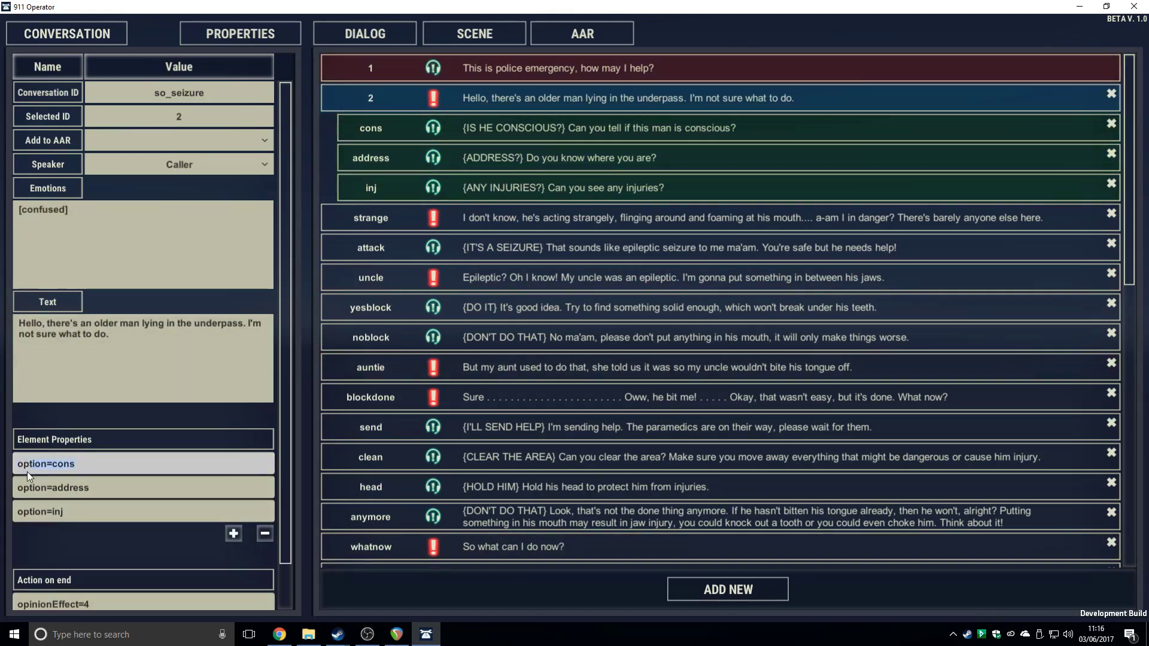
{"action": "left_click", "coordinate": [65, 465]}
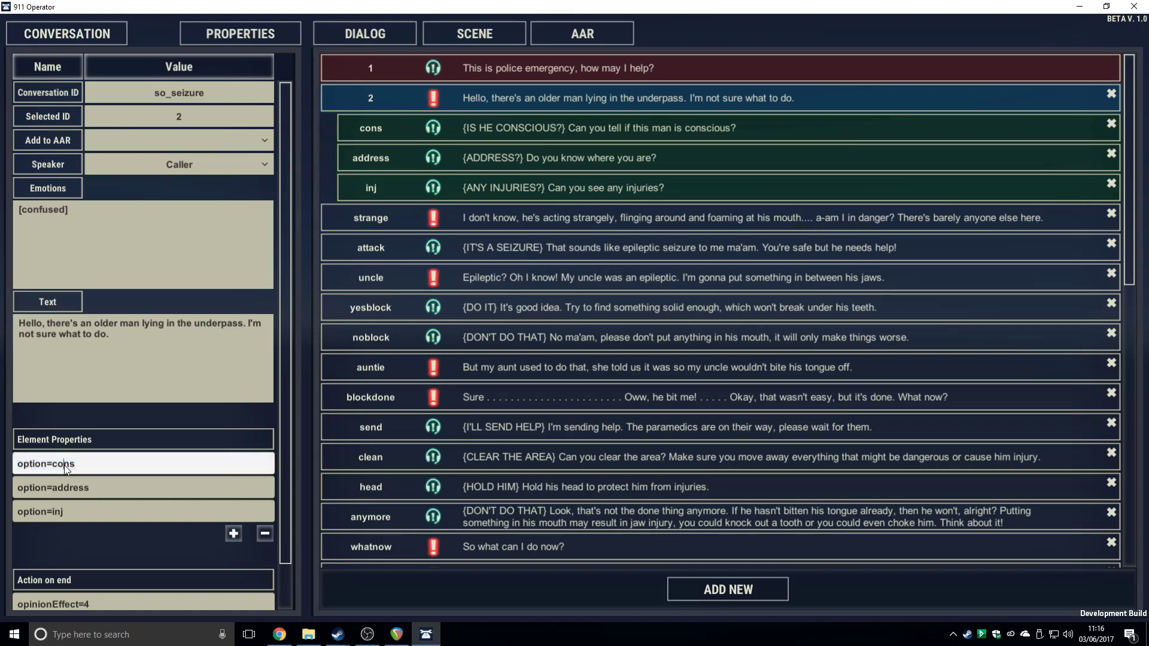
{"action": "scroll", "coordinate": [116, 471], "scroll_direction": "down", "scroll_amount": 2}
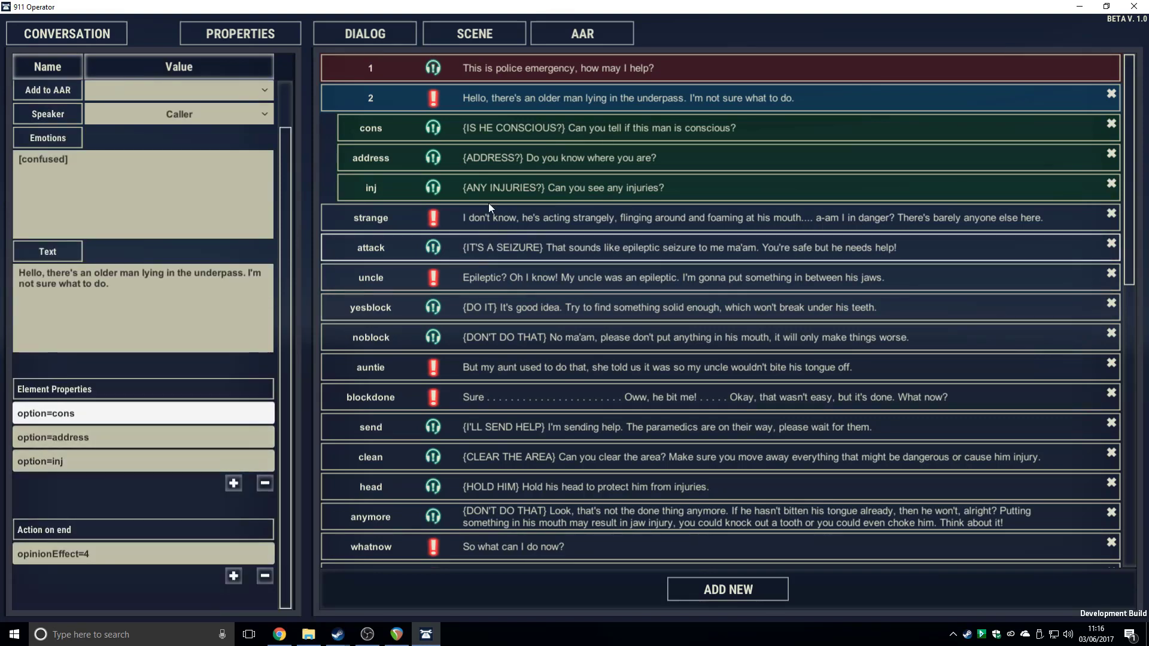
{"action": "left_click", "coordinate": [90, 553]}
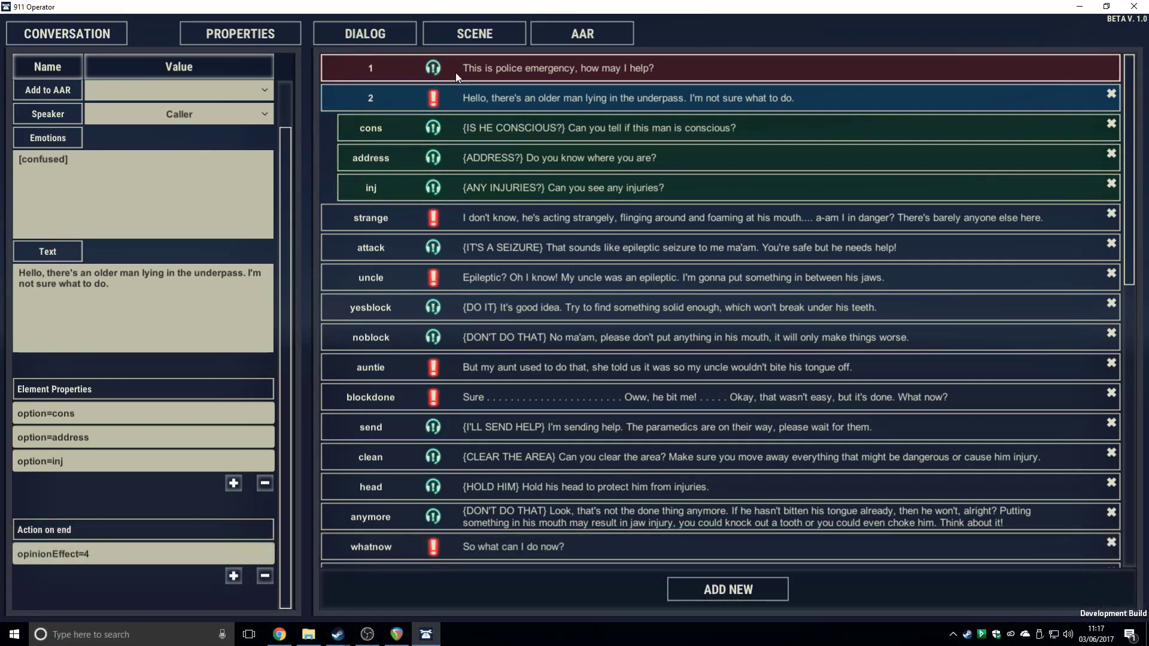
{"action": "left_click", "coordinate": [463, 215]}
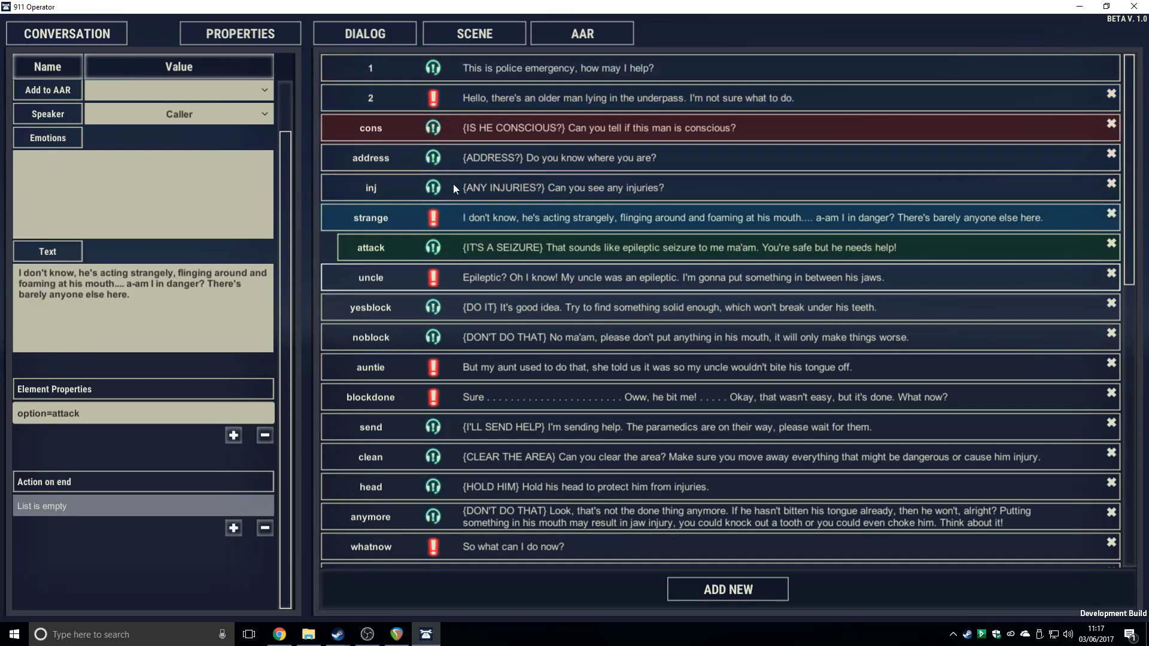
{"action": "left_click", "coordinate": [484, 390]}
{"action": "left_click", "coordinate": [525, 238]}
{"action": "left_click", "coordinate": [521, 308]}
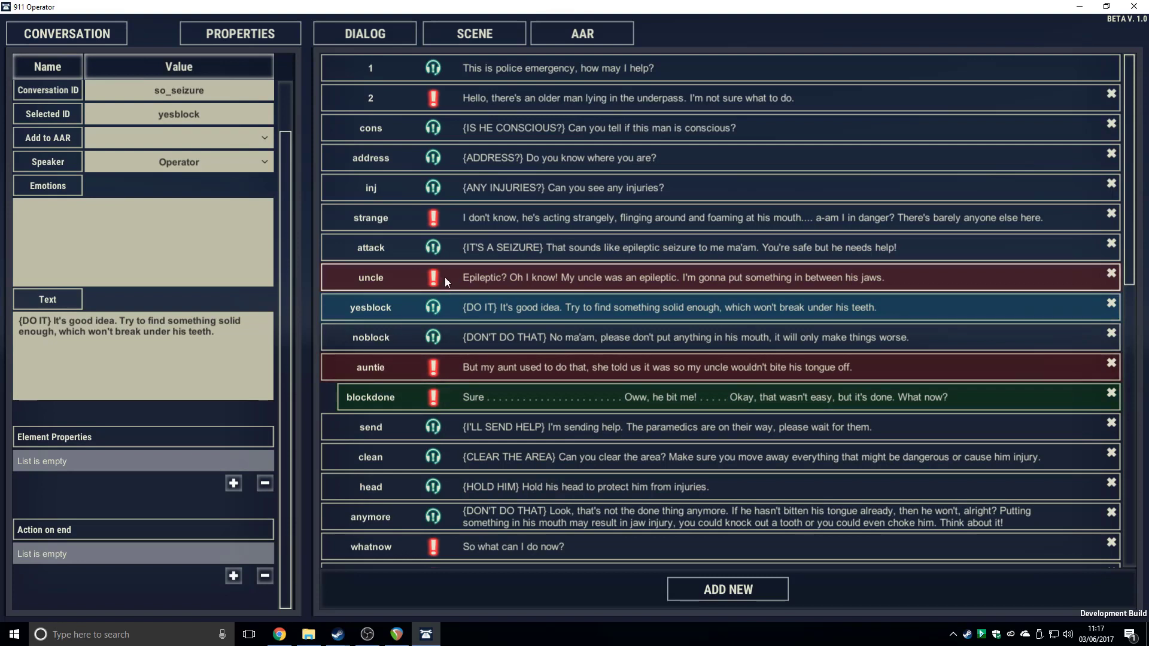
Step: Reopen the custom call Bad Comedian from the list of all conversations
{"action": "left_click", "coordinate": [23, 35]}
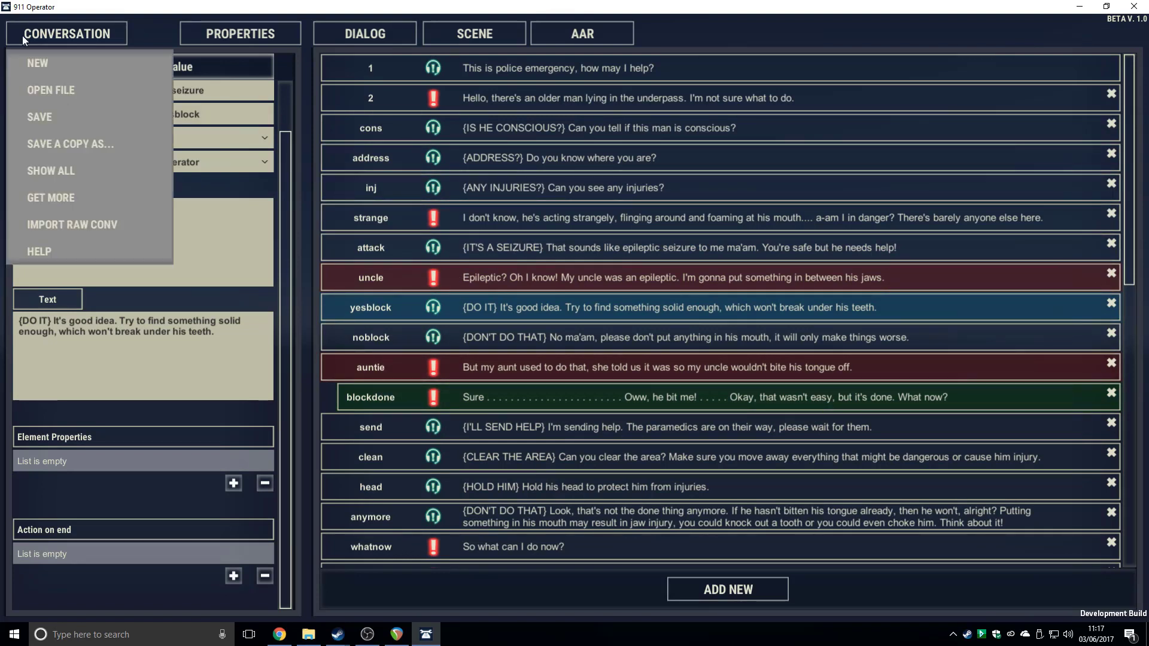
{"action": "left_click", "coordinate": [62, 172]}
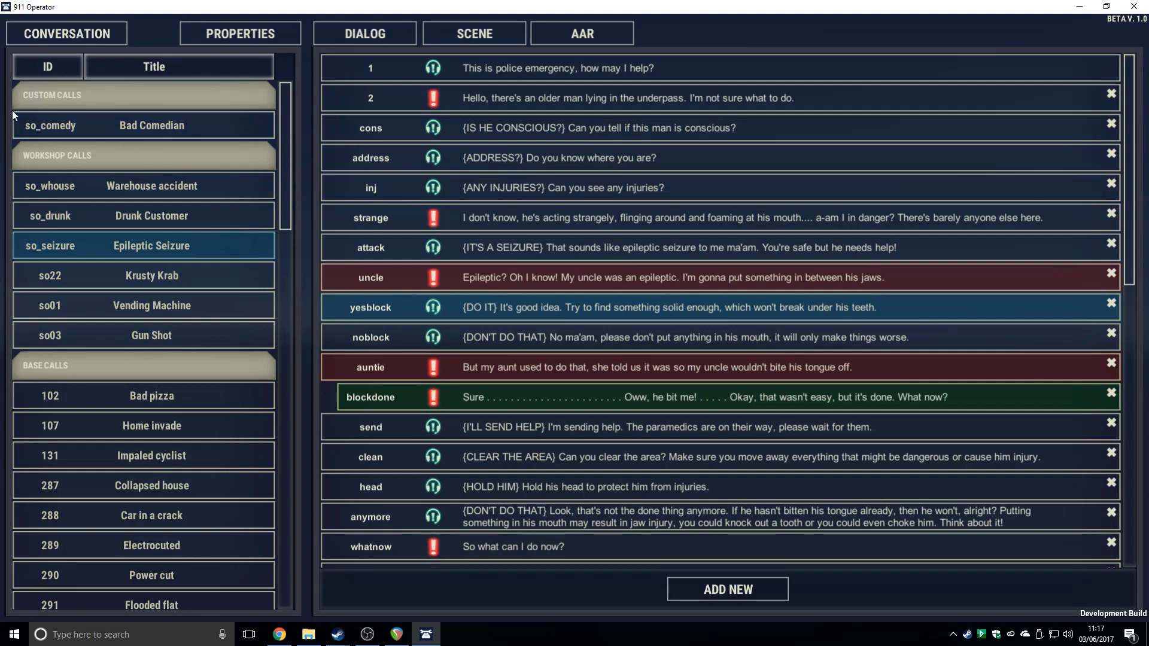
{"action": "left_click", "coordinate": [74, 123]}
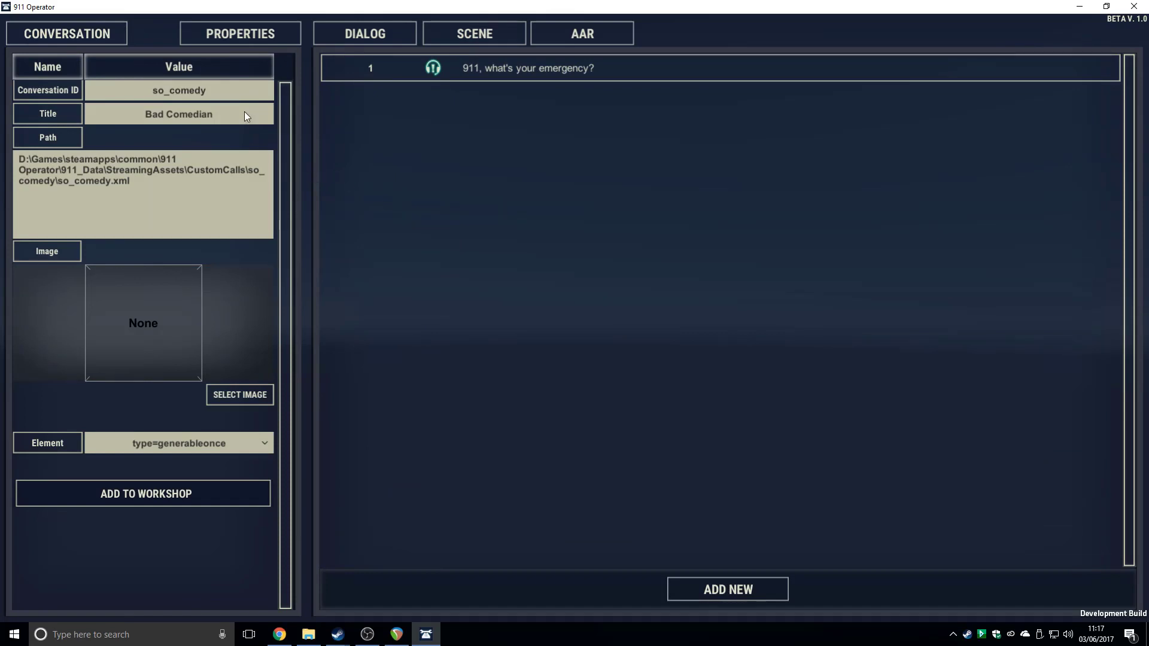
Step: Add a second dialog line to the Bad Comedian call and save the conversation
{"action": "left_click", "coordinate": [767, 591]}
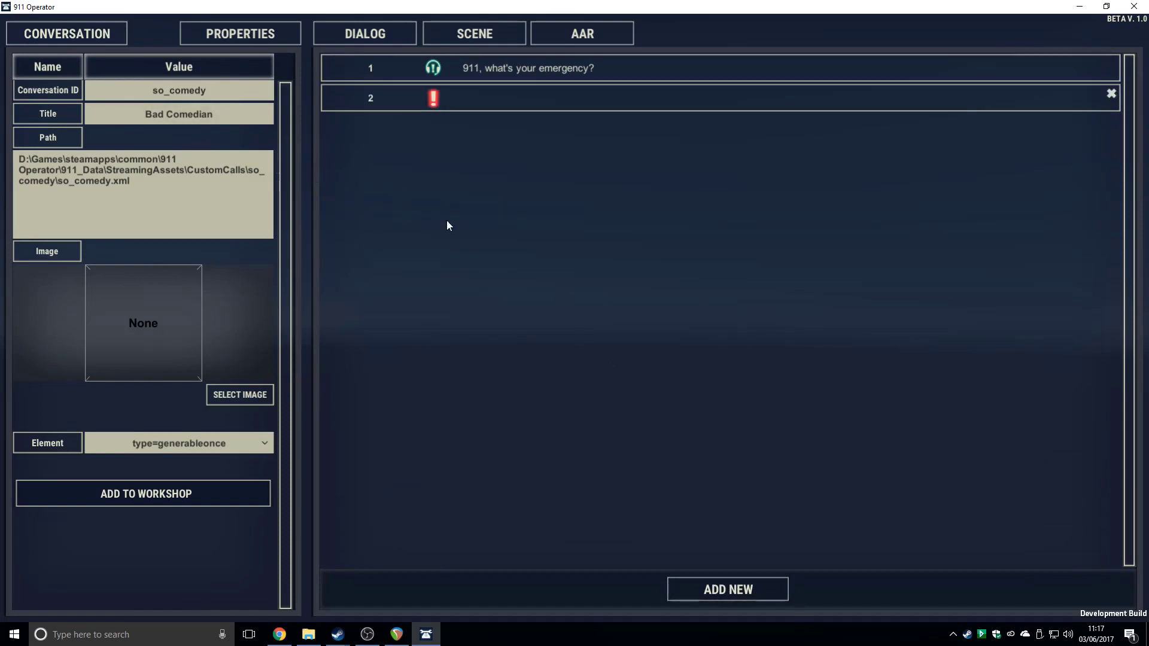
{"action": "left_click", "coordinate": [48, 35]}
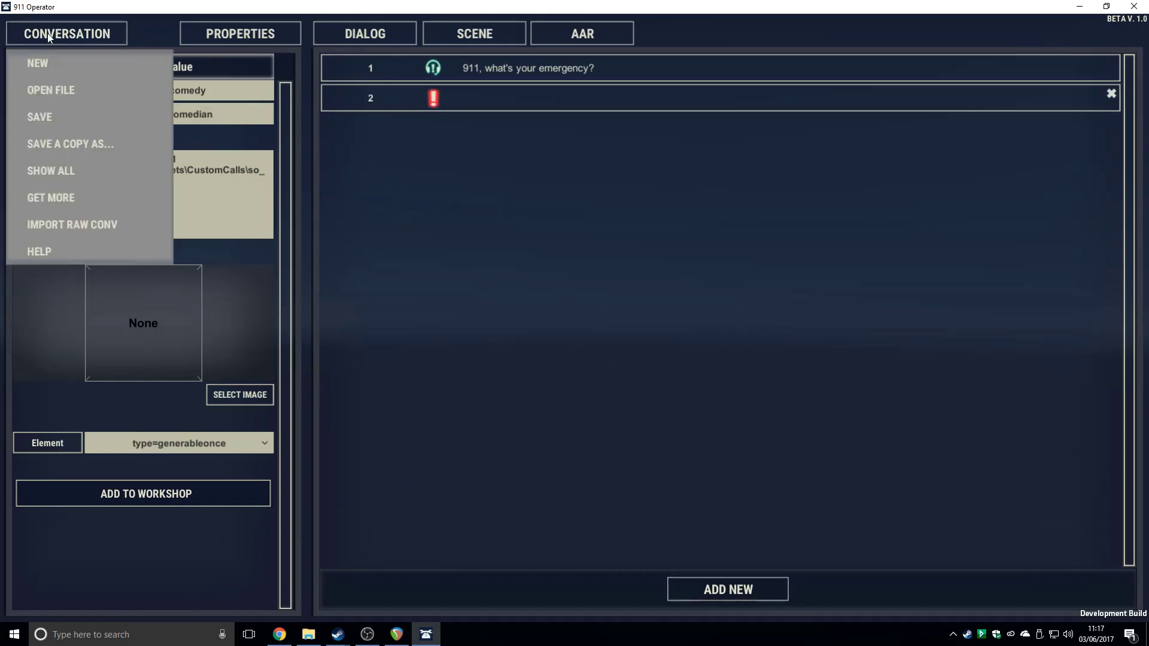
{"action": "left_click", "coordinate": [58, 124]}
{"action": "left_click", "coordinate": [473, 107]}
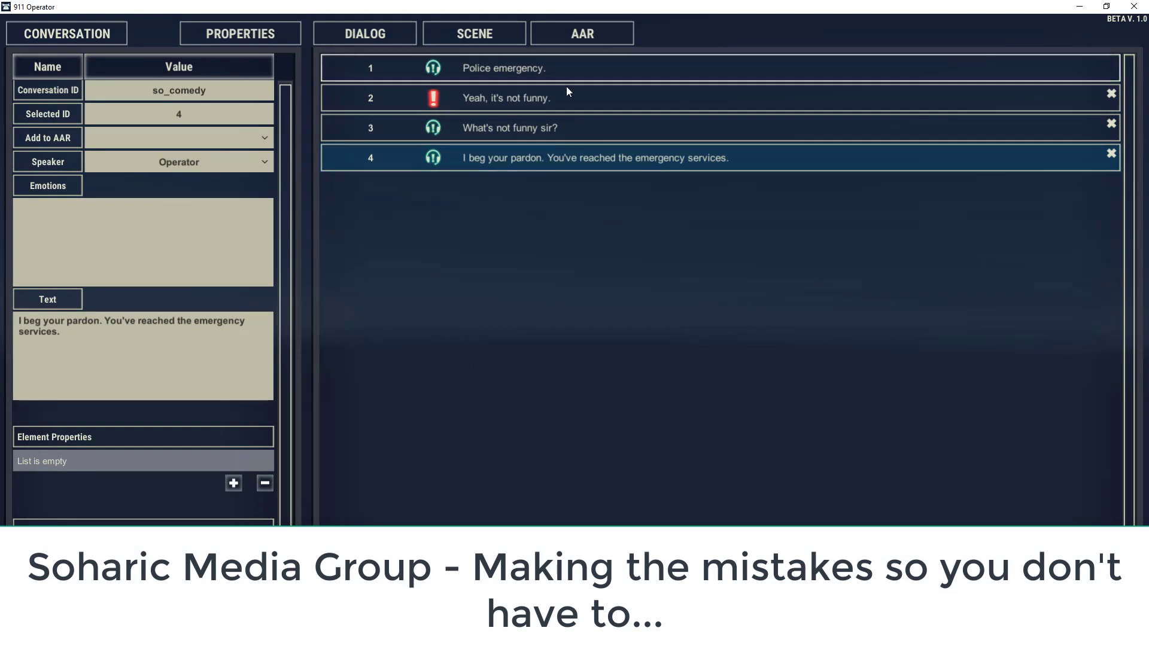
Step: Start an element property option= on the caller's line 2 and add a second, empty property entry
{"action": "left_click", "coordinate": [537, 100]}
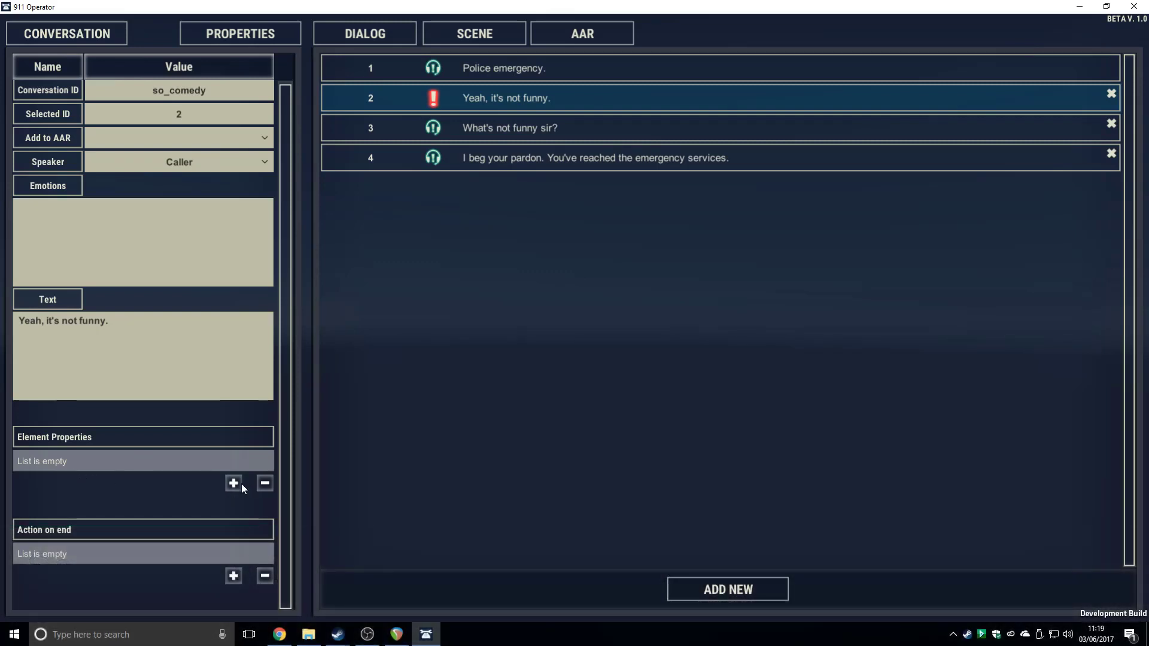
{"action": "left_click", "coordinate": [179, 461]}
{"action": "type", "text": "opt"}
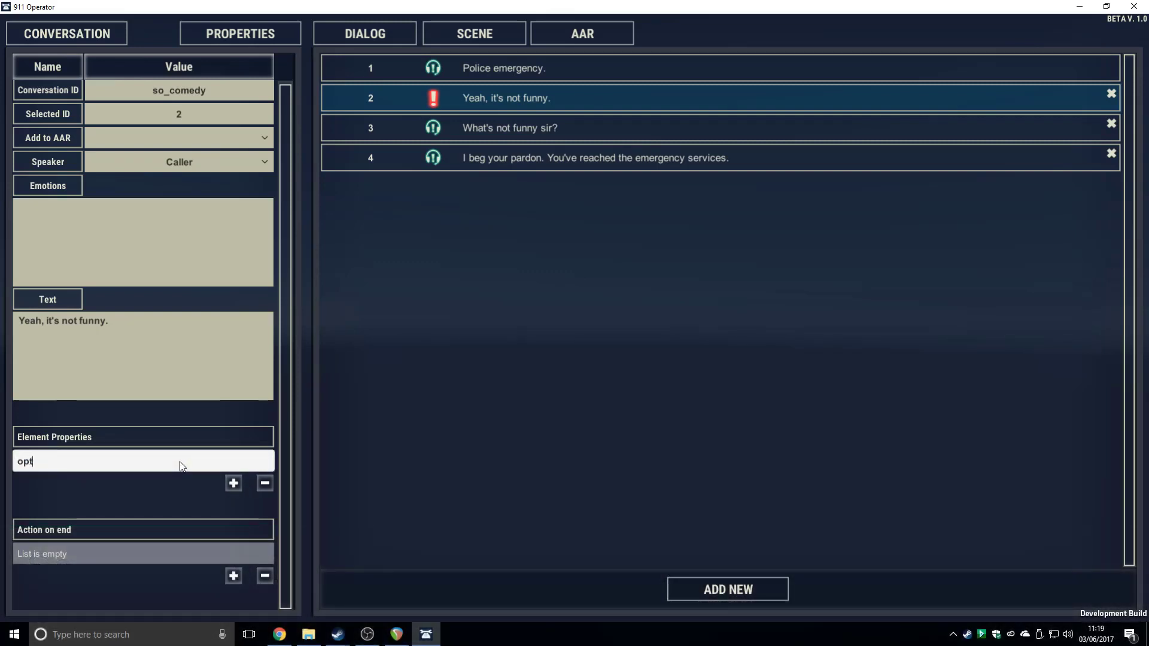
{"action": "type", "text": "ion="}
{"action": "left_click", "coordinate": [233, 483]}
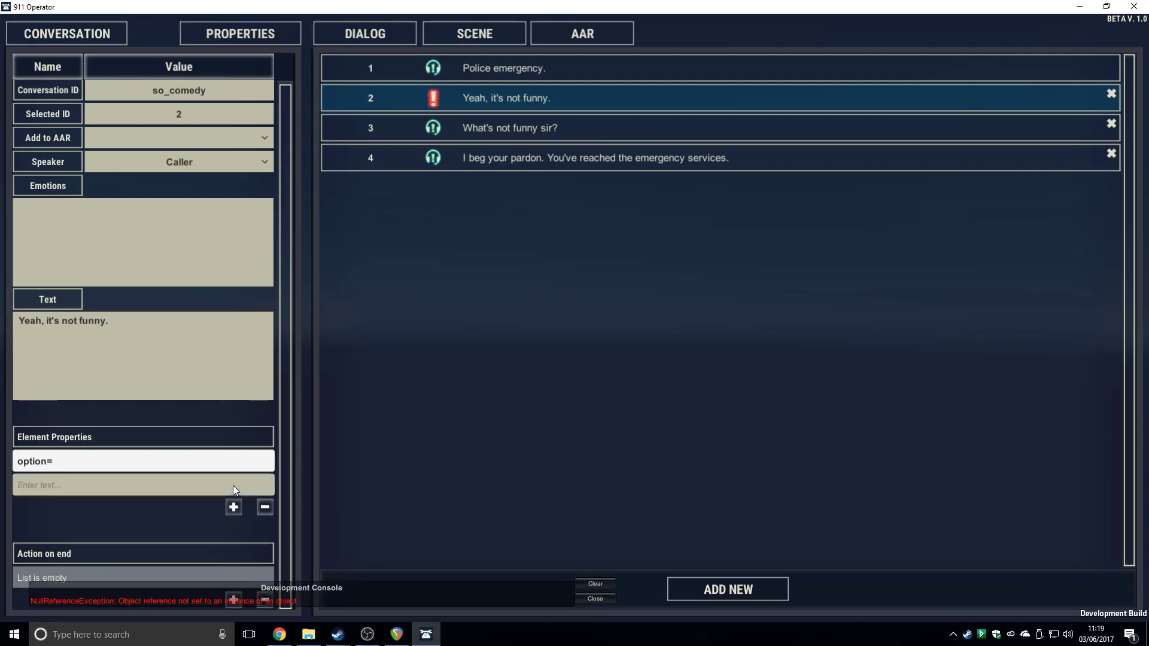
{"action": "left_click", "coordinate": [98, 485]}
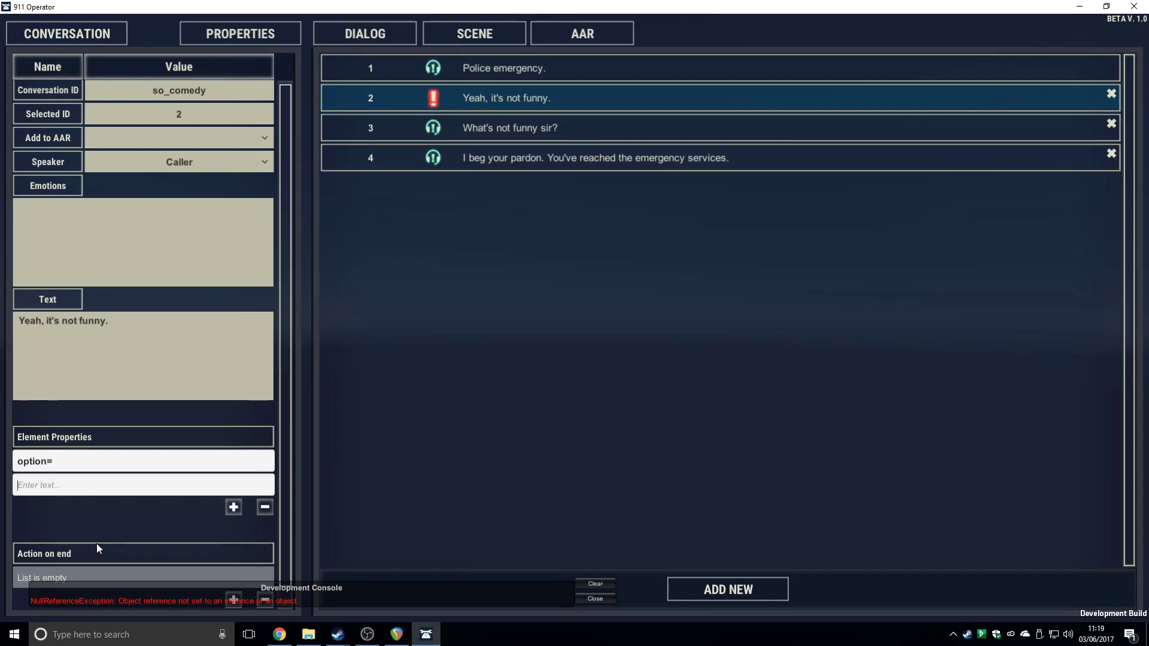
{"action": "scroll", "coordinate": [95, 541], "scroll_direction": "down", "scroll_amount": 1}
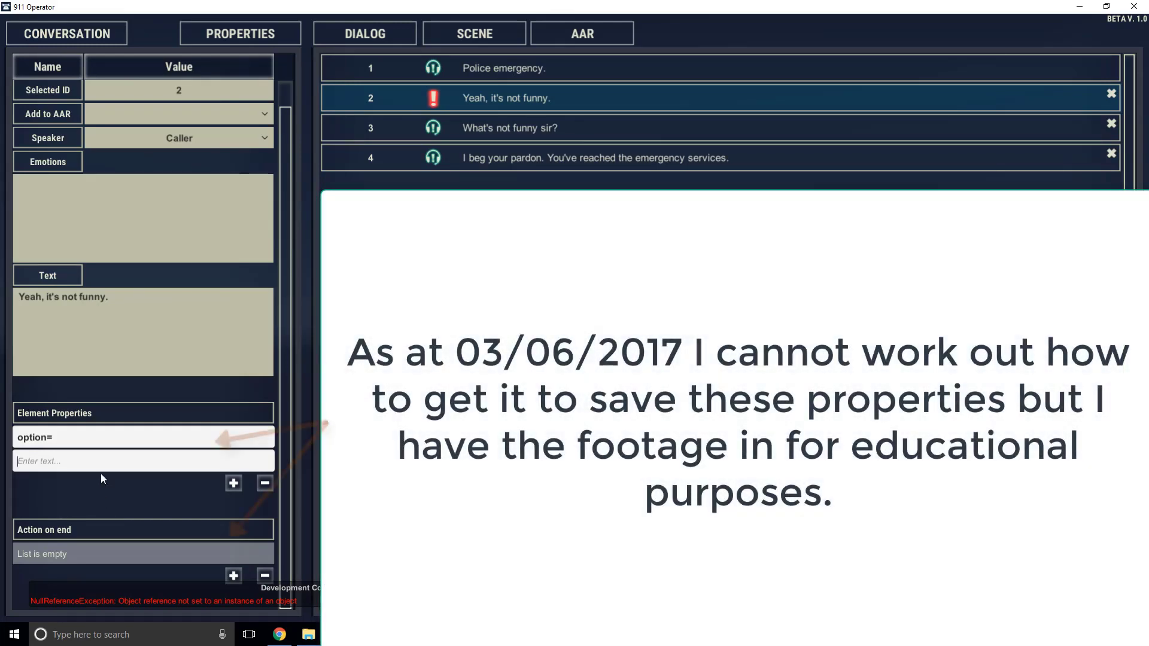
Step: Try to edit the option= entry of line 2 and close the development console
{"action": "left_click", "coordinate": [121, 431]}
{"action": "left_click", "coordinate": [127, 433]}
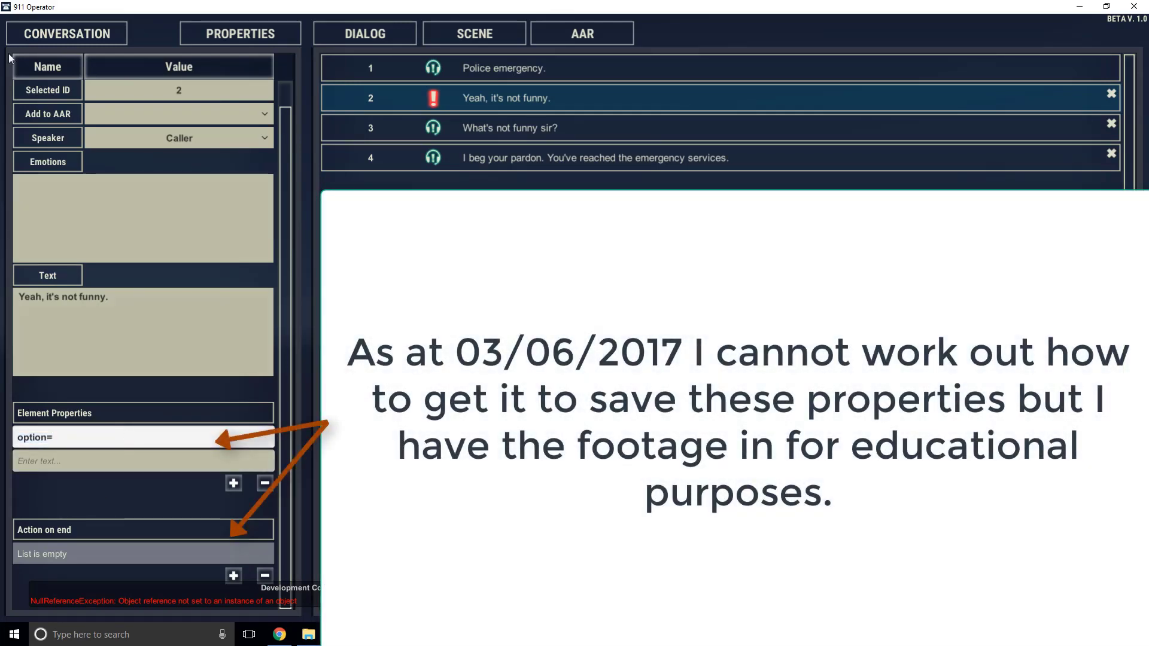
{"action": "left_click", "coordinate": [34, 37]}
{"action": "left_click", "coordinate": [157, 361]}
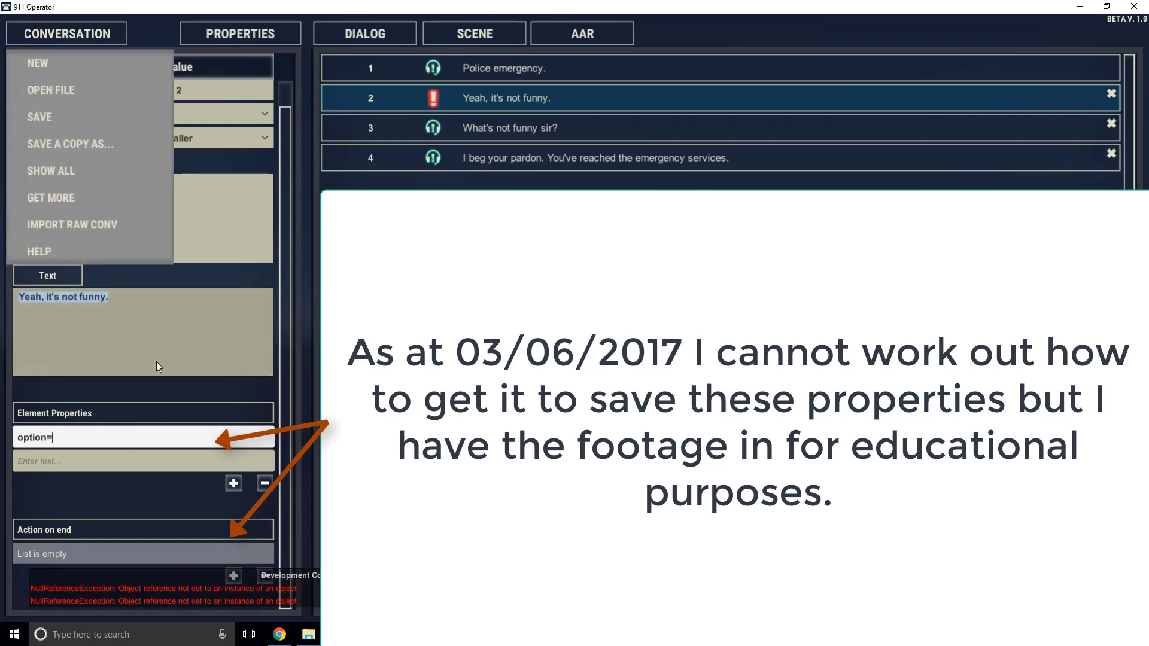
{"action": "left_click", "coordinate": [120, 438]}
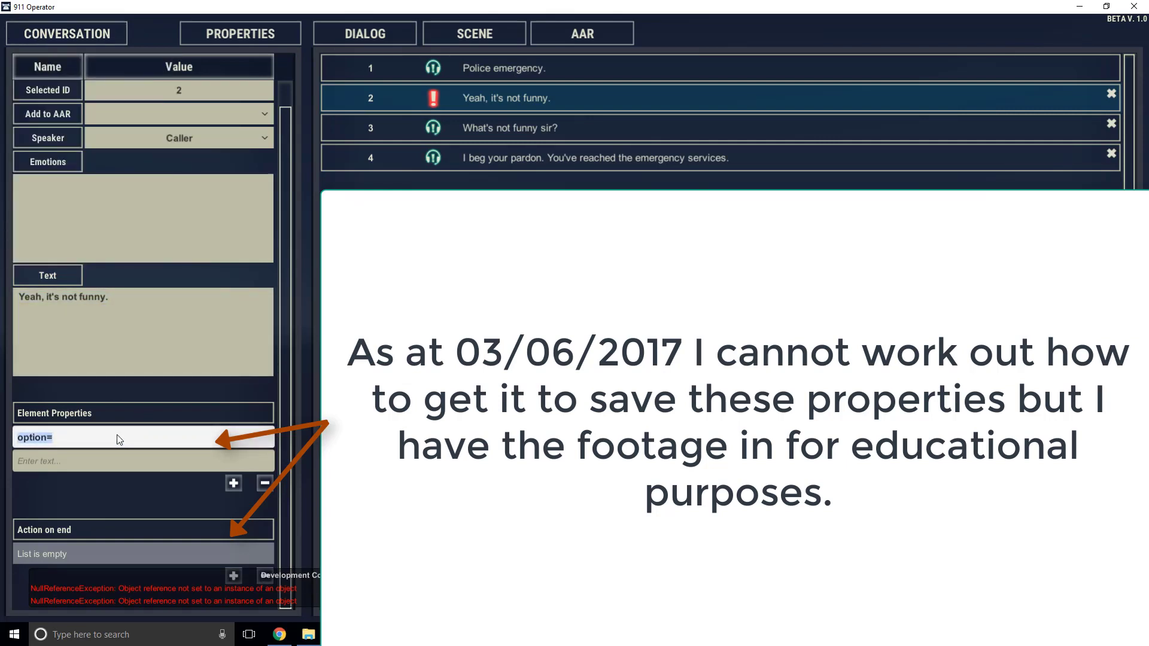
{"action": "left_click", "coordinate": [117, 435]}
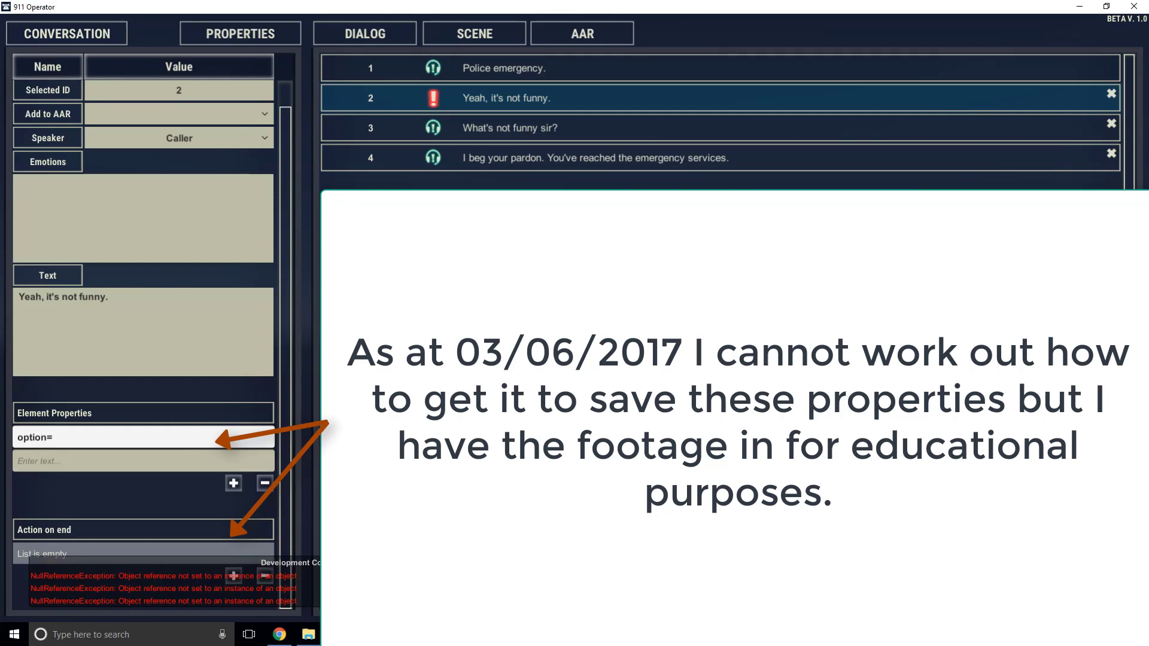
{"action": "left_click", "coordinate": [562, 563]}
{"action": "left_click", "coordinate": [132, 439]}
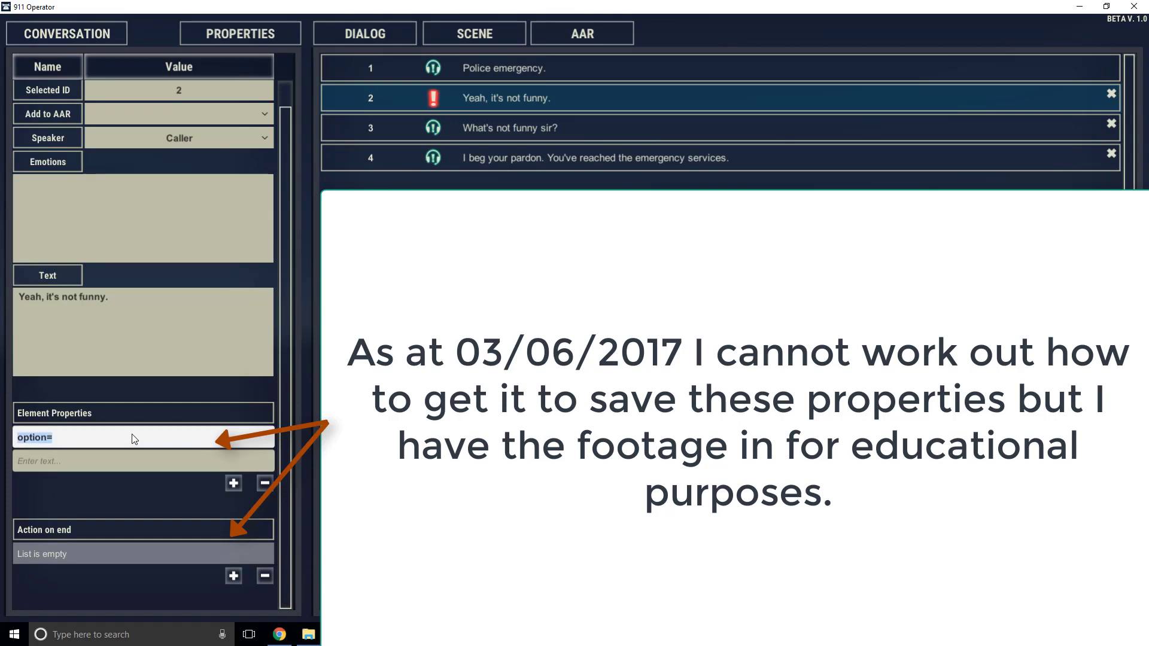
{"action": "left_click", "coordinate": [132, 439]}
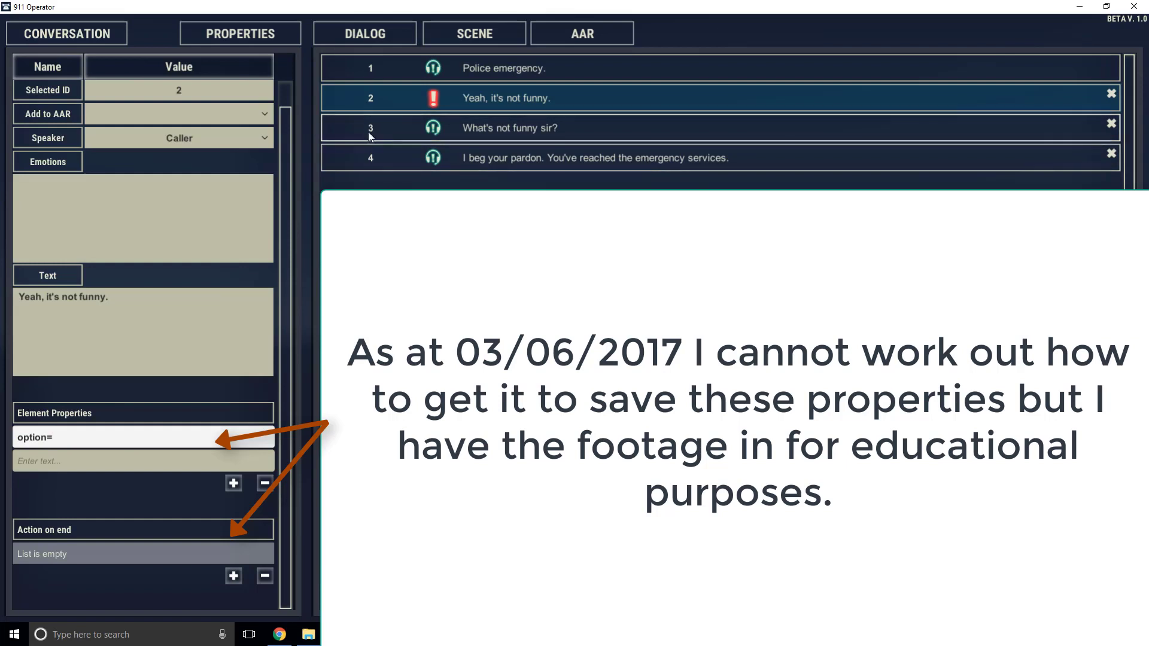
{"action": "left_click", "coordinate": [227, 90]}
{"action": "type", "text": "option"}
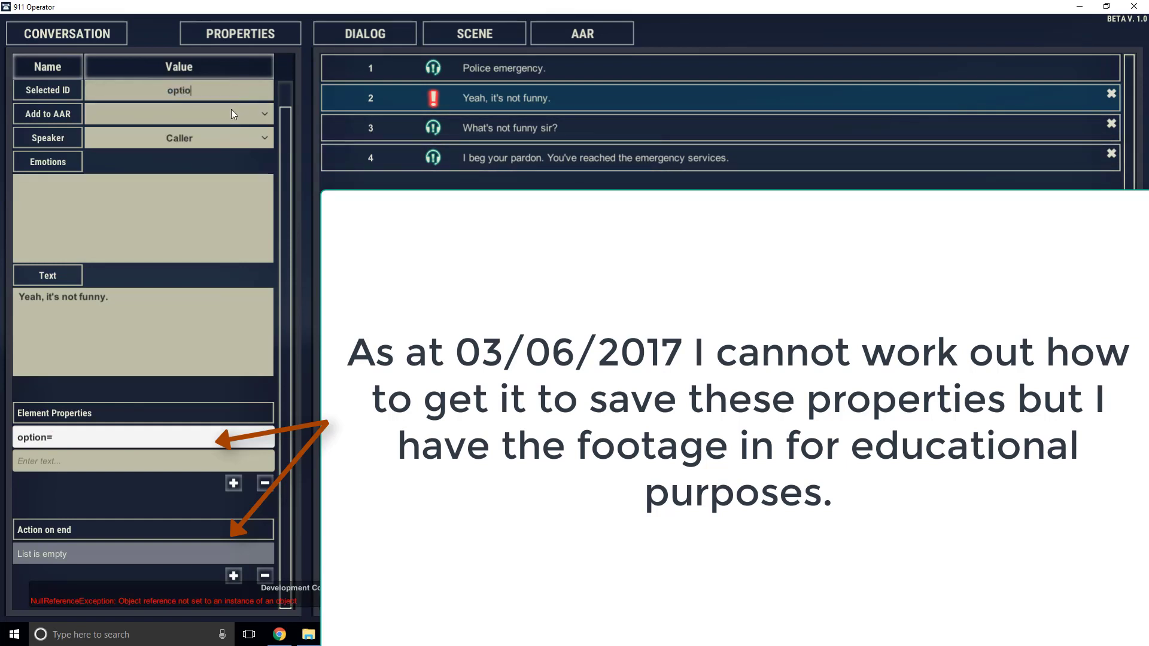
{"action": "key", "text": "Return"}
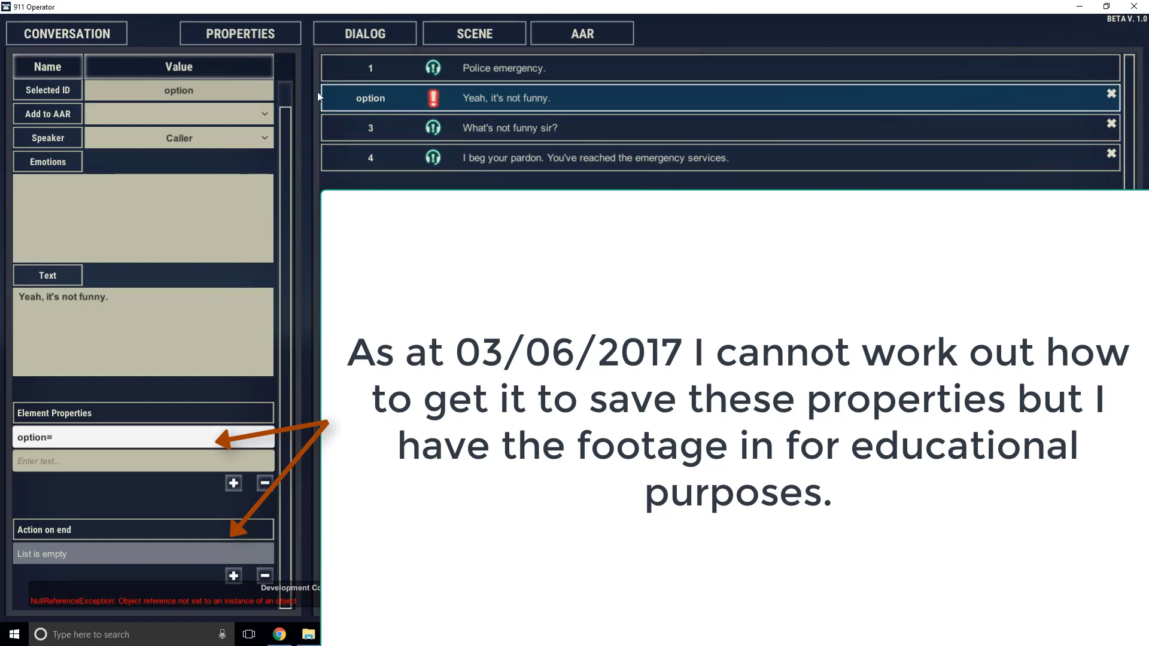
{"action": "left_click", "coordinate": [243, 90]}
{"action": "type", "text": "2"}
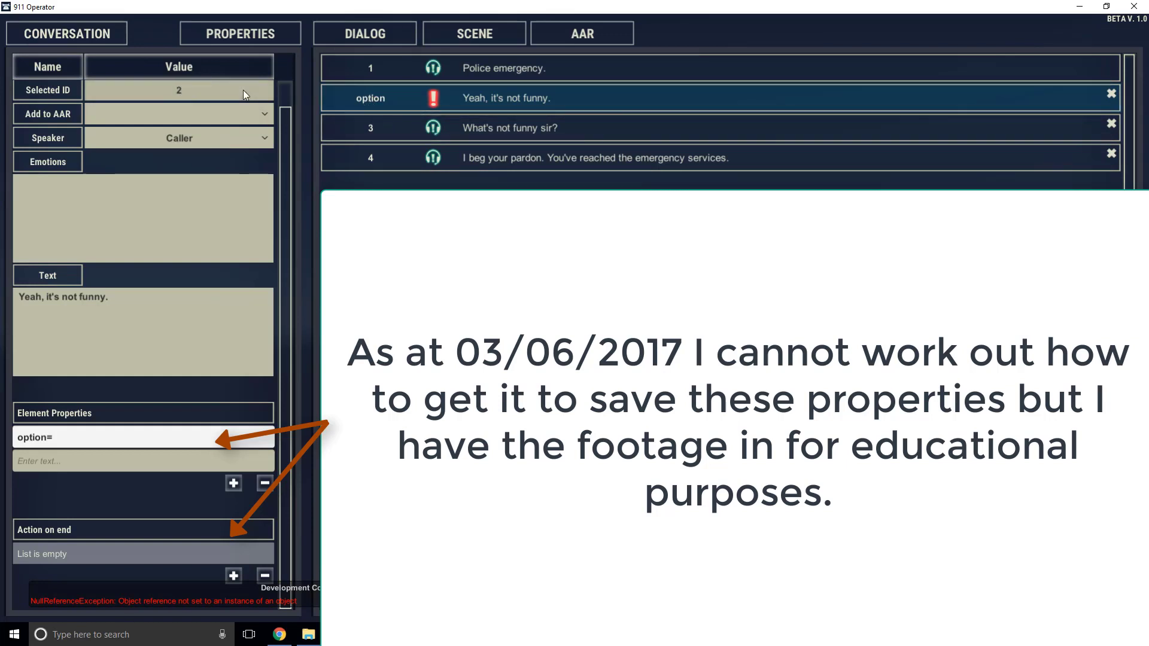
{"action": "left_click", "coordinate": [464, 168]}
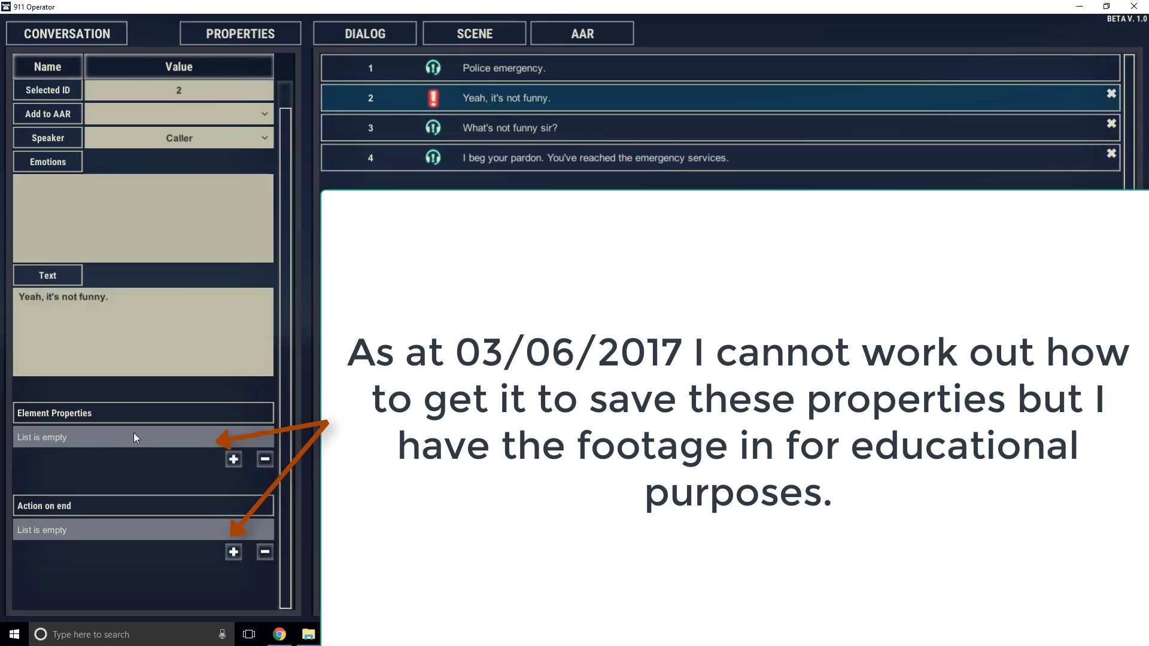
Step: Try to add the element properties option=3 and option=4 to the caller's line 2
{"action": "left_click", "coordinate": [234, 459]}
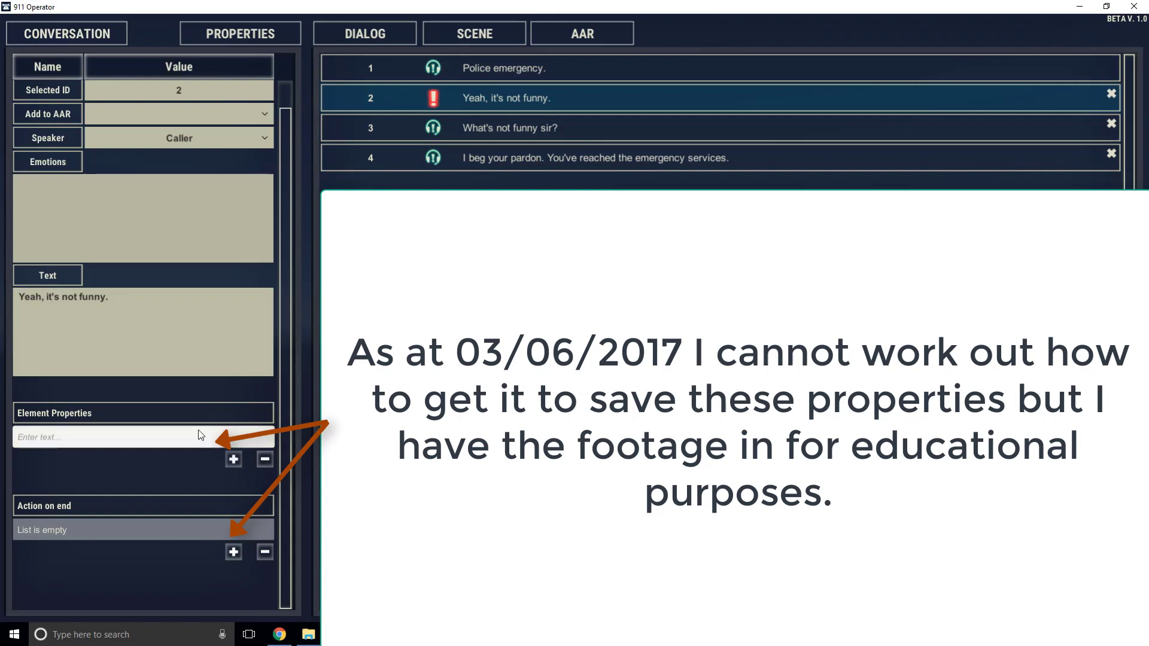
{"action": "type", "text": "option=3"}
{"action": "left_click", "coordinate": [233, 462]}
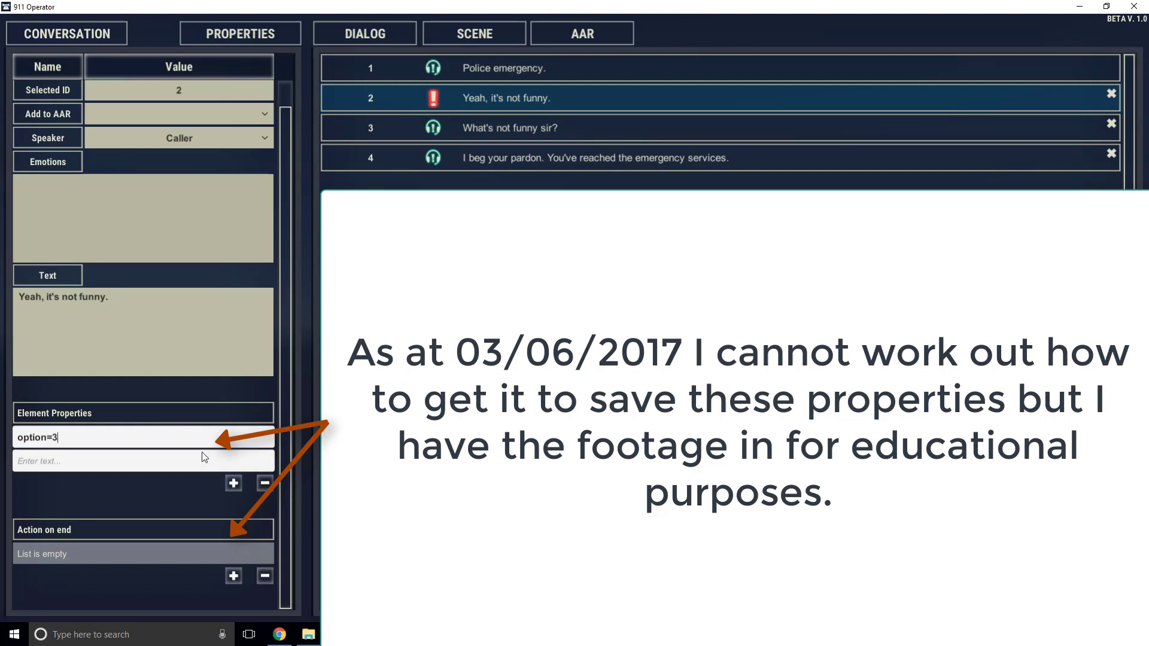
{"action": "left_click", "coordinate": [203, 453]}
{"action": "type", "text": "option=4"}
Step: Try to add the end action opinionEffect=-1 to the caller's line 2
{"action": "left_click", "coordinate": [233, 576]}
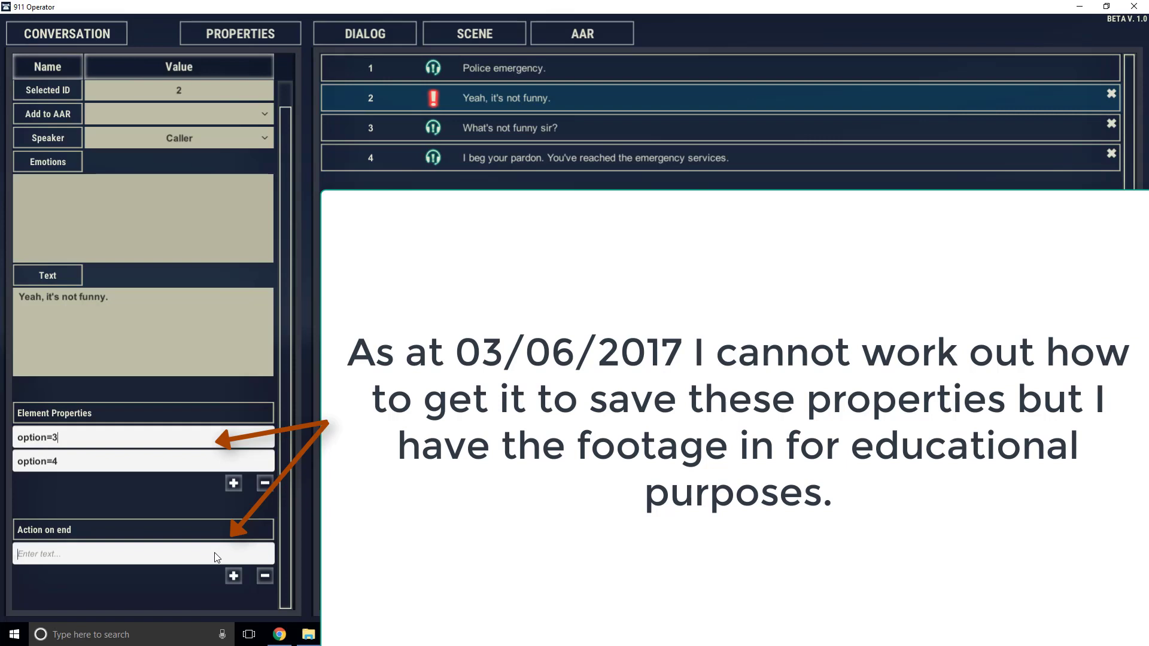
{"action": "left_click", "coordinate": [217, 558]}
{"action": "type", "text": "opio"}
{"action": "key", "text": "BackSpace"}
{"action": "type", "text": "nionWE"}
{"action": "key", "text": "BackSpace"}
{"action": "key", "text": "BackSpace"}
{"action": "type", "text": "Effect="}
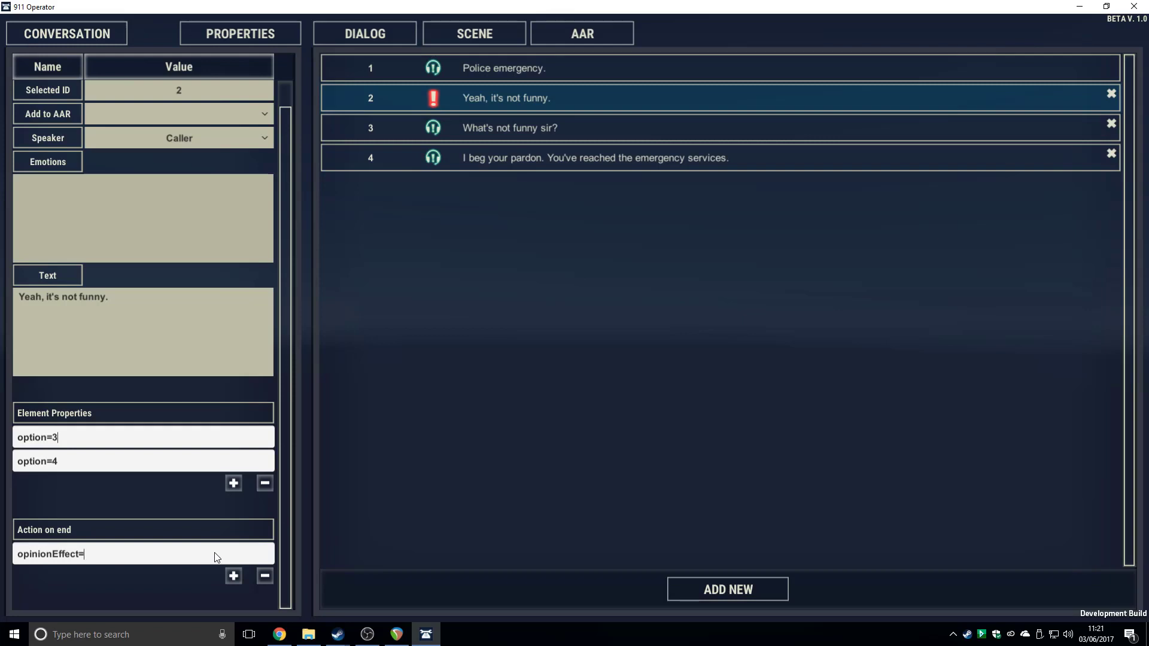
{"action": "type", "text": "1"}
Step: Switch to line 4 and back to line 2 to check whether its properties and end action were kept
{"action": "left_click", "coordinate": [170, 328]}
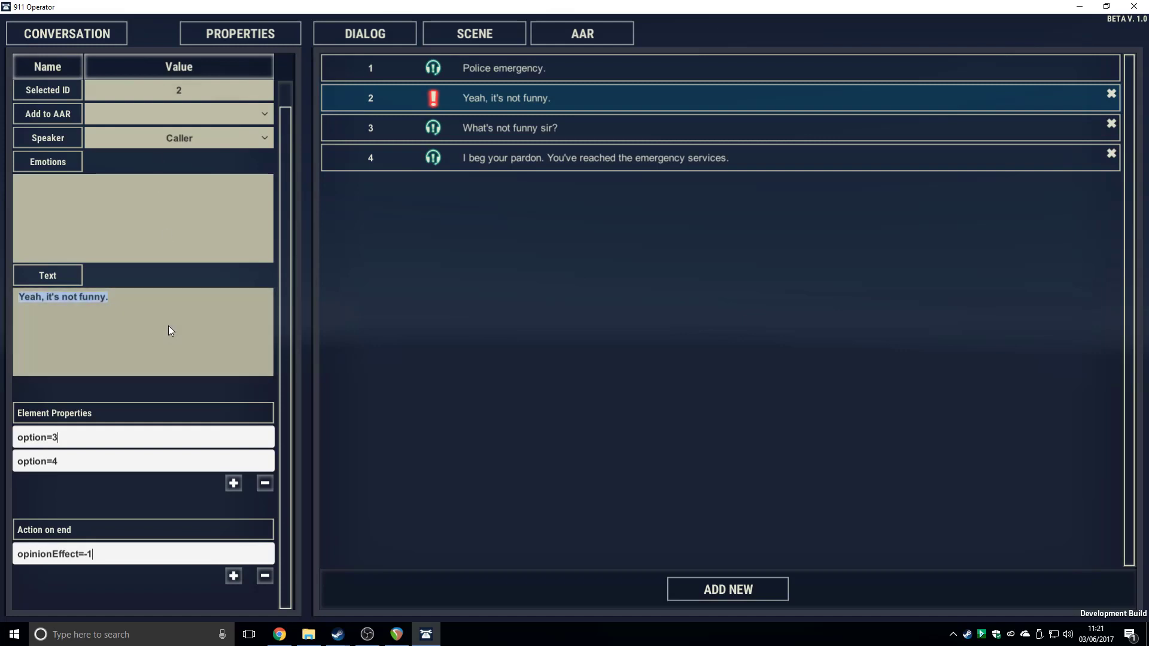
{"action": "left_click", "coordinate": [271, 273]}
{"action": "left_click", "coordinate": [476, 157]}
{"action": "left_click", "coordinate": [482, 105]}
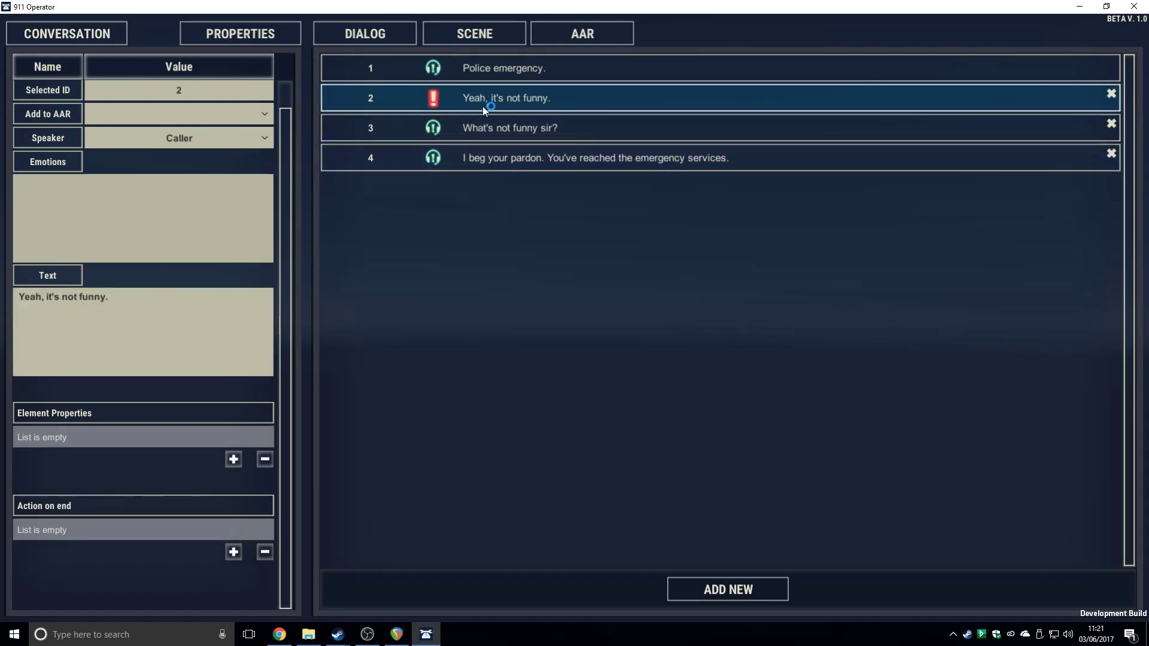
{"action": "left_click", "coordinate": [233, 459]}
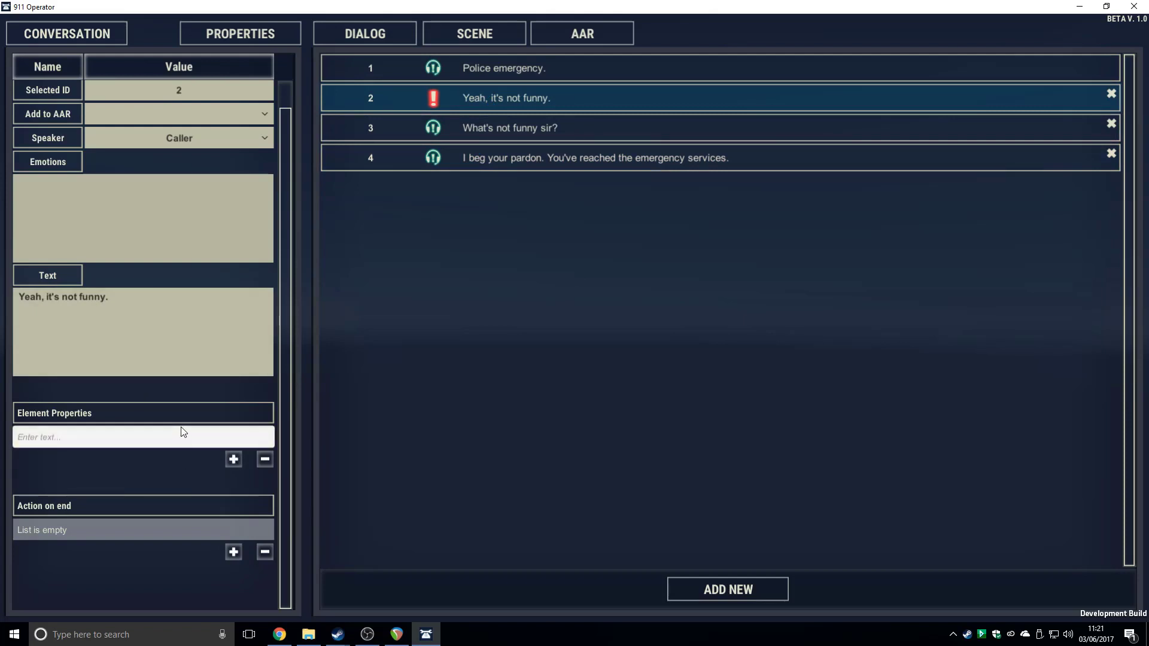
{"action": "type", "text": "opion"}
{"action": "key", "text": "BackSpace"}
{"action": "key", "text": "BackSpace"}
{"action": "type", "text": "nion"}
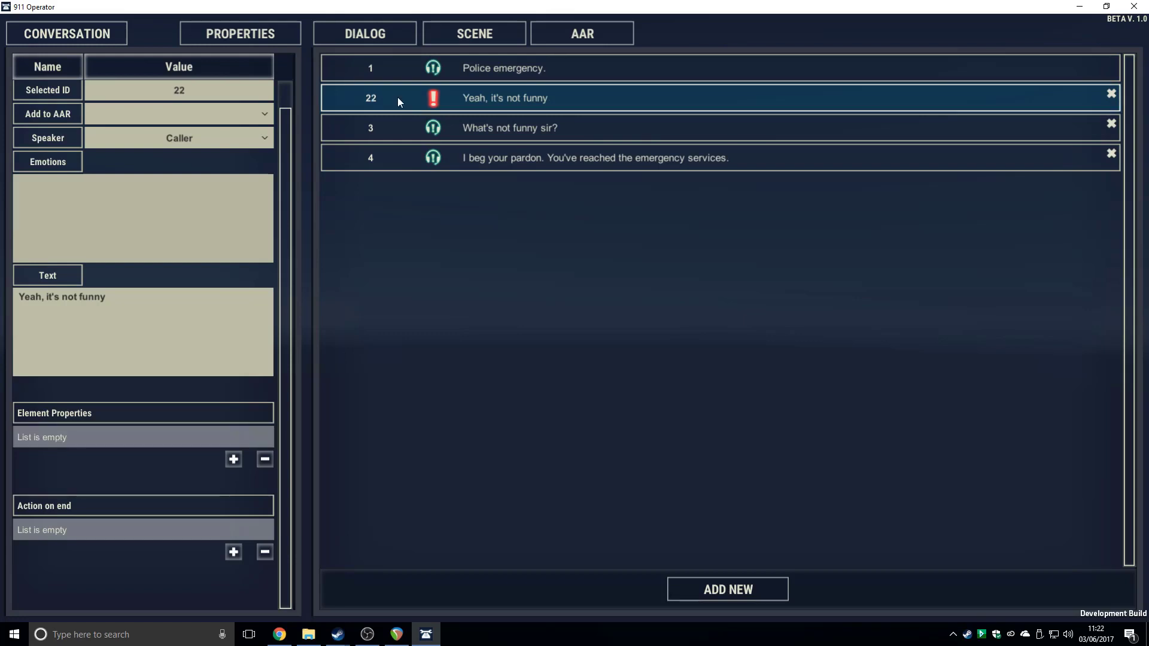
Step: Set the ID of the caller's line "Yeah, it's not funny" to 2
{"action": "left_click_drag", "start_coordinate": [285, 207], "coordinate": [288, 174]}
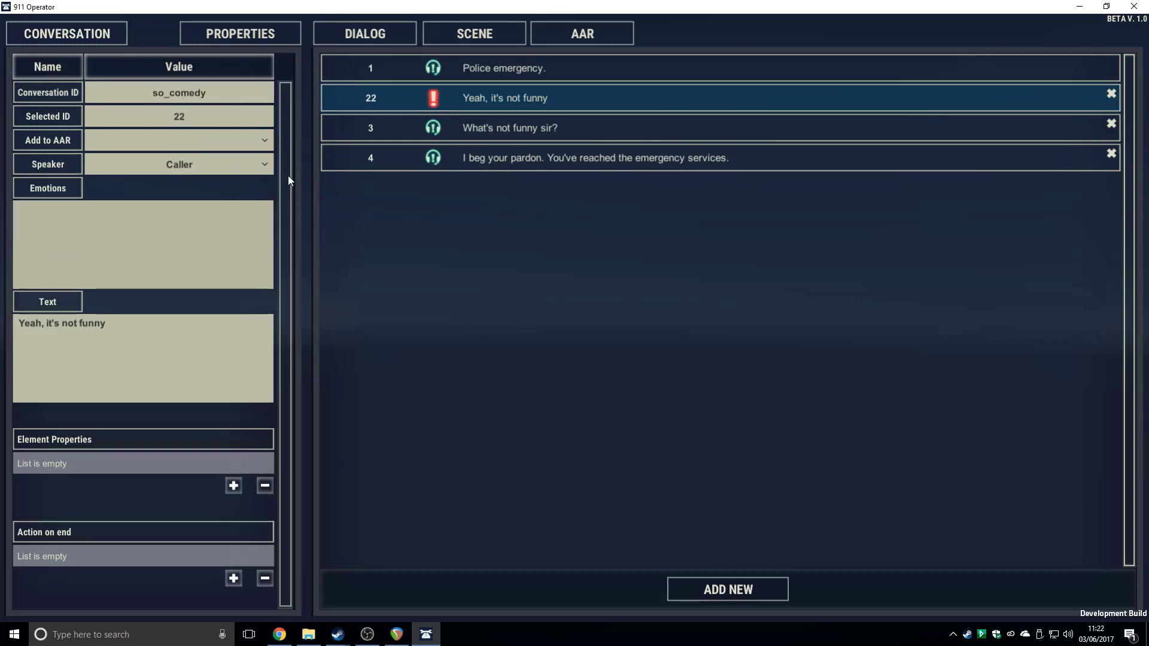
{"action": "left_click", "coordinate": [224, 118]}
{"action": "type", "text": "2"}
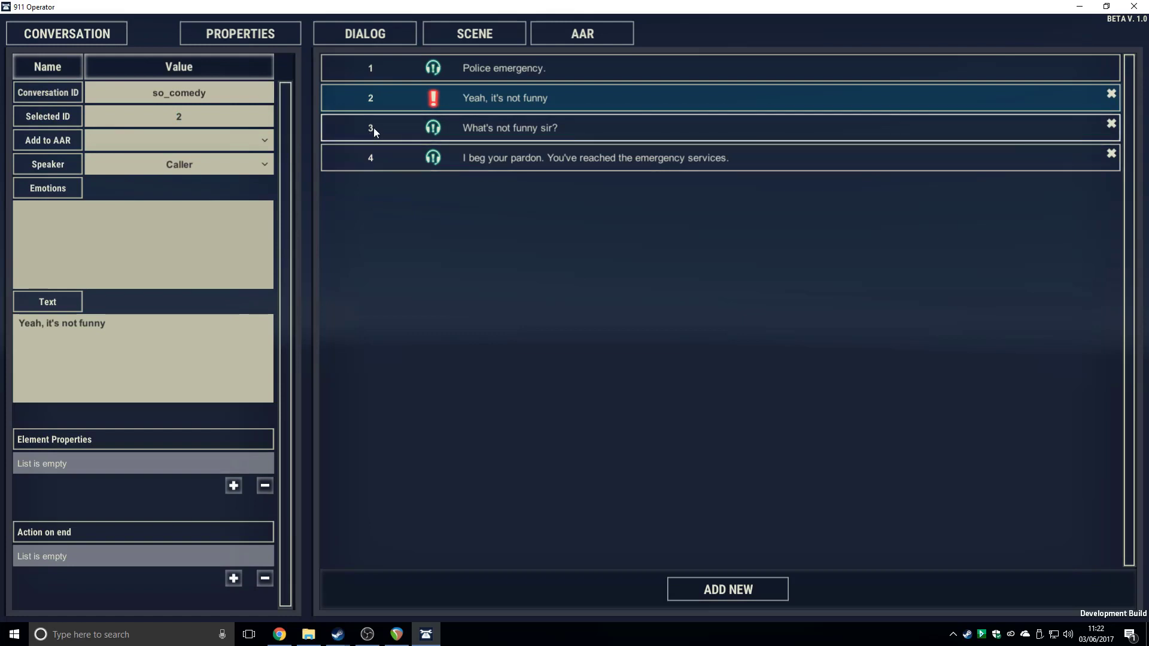
{"action": "left_click", "coordinate": [465, 109]}
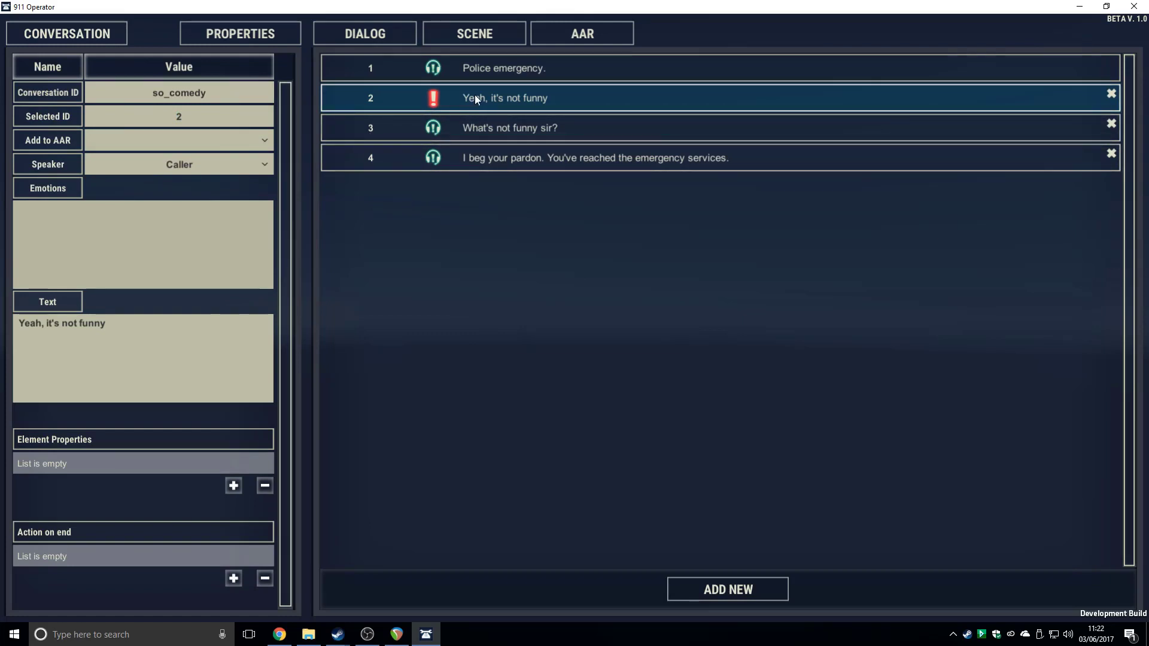
Step: Look through the call's AAR section and general properties, and return to the dialog lines
{"action": "left_click", "coordinate": [397, 35]}
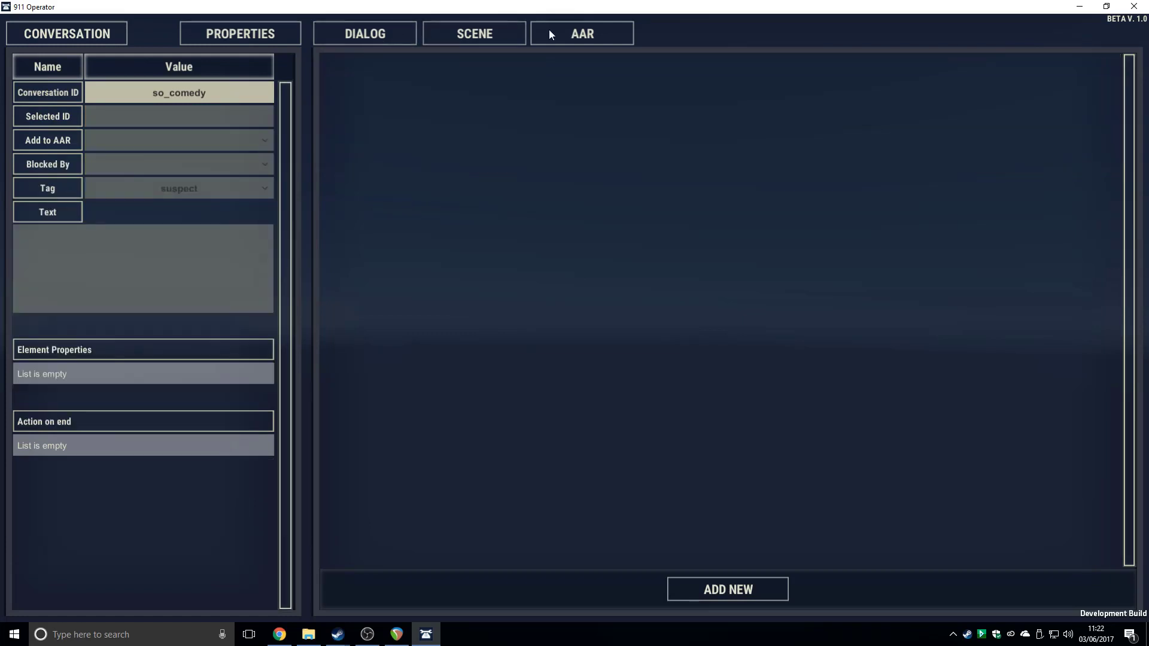
{"action": "left_click", "coordinate": [378, 35]}
{"action": "left_click", "coordinate": [262, 38]}
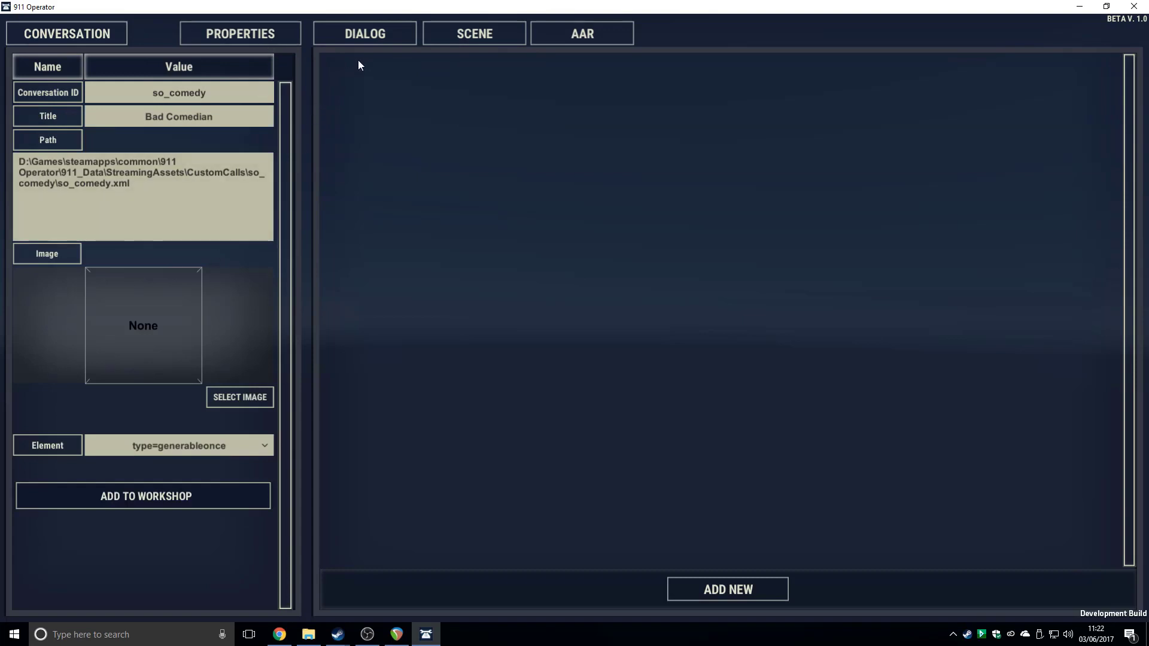
{"action": "left_click", "coordinate": [357, 36]}
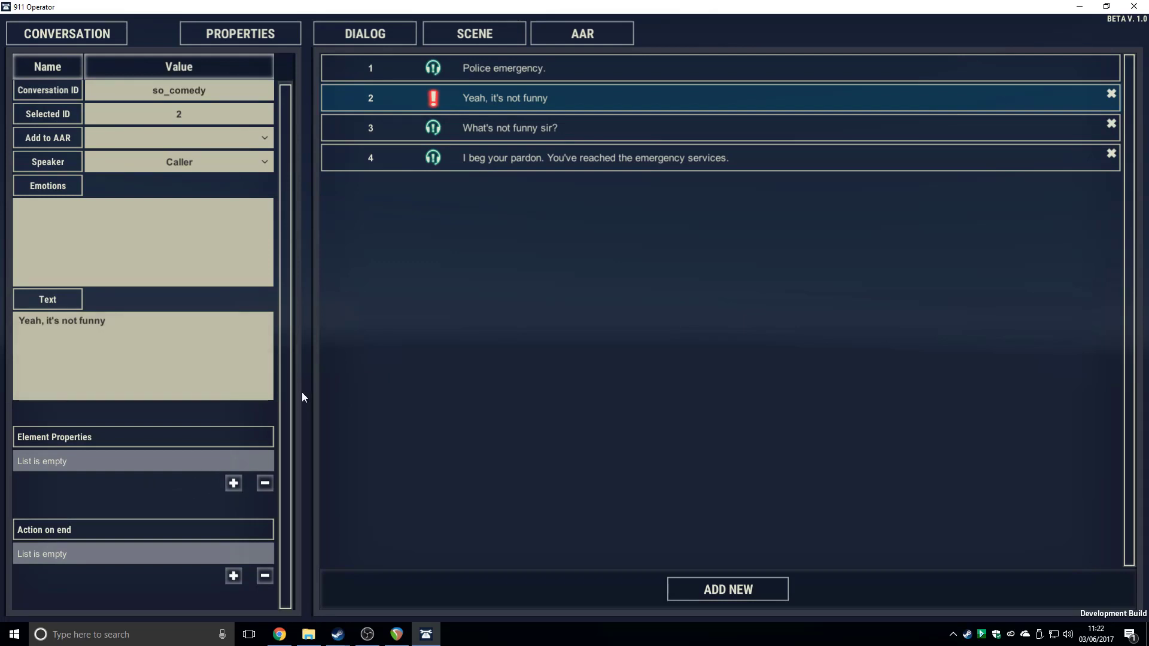
Step: Enter the element properties option=3 and option=4 on the caller's line 2, and select line 3
{"action": "left_click_drag", "start_coordinate": [286, 413], "coordinate": [276, 384]}
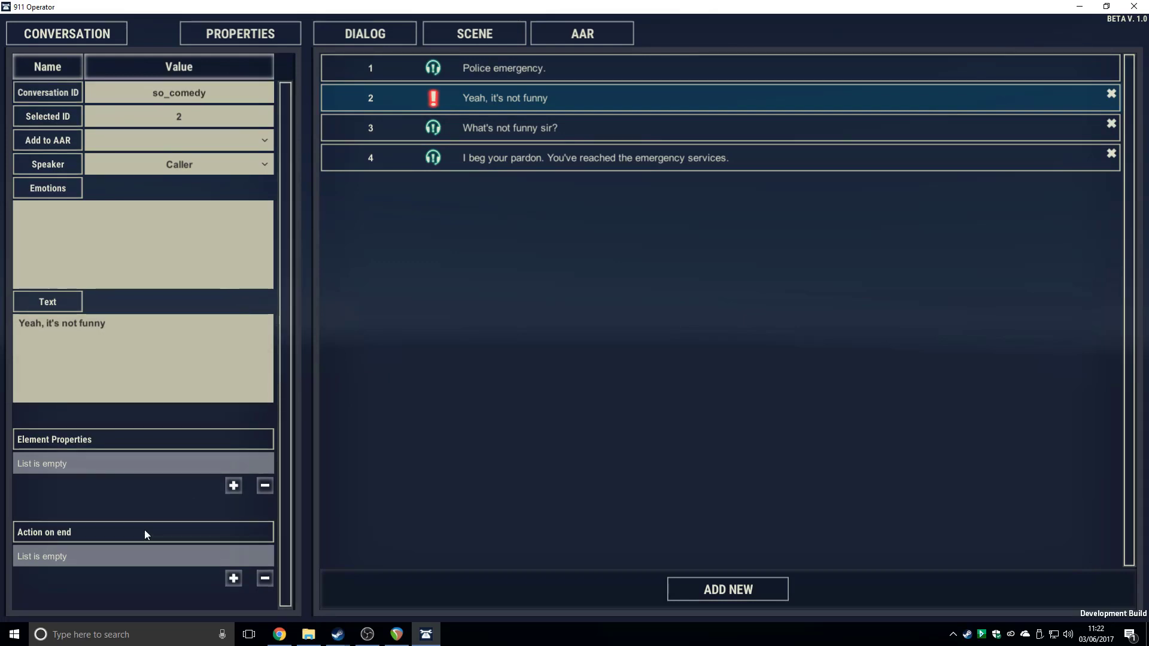
{"action": "left_click", "coordinate": [193, 464]}
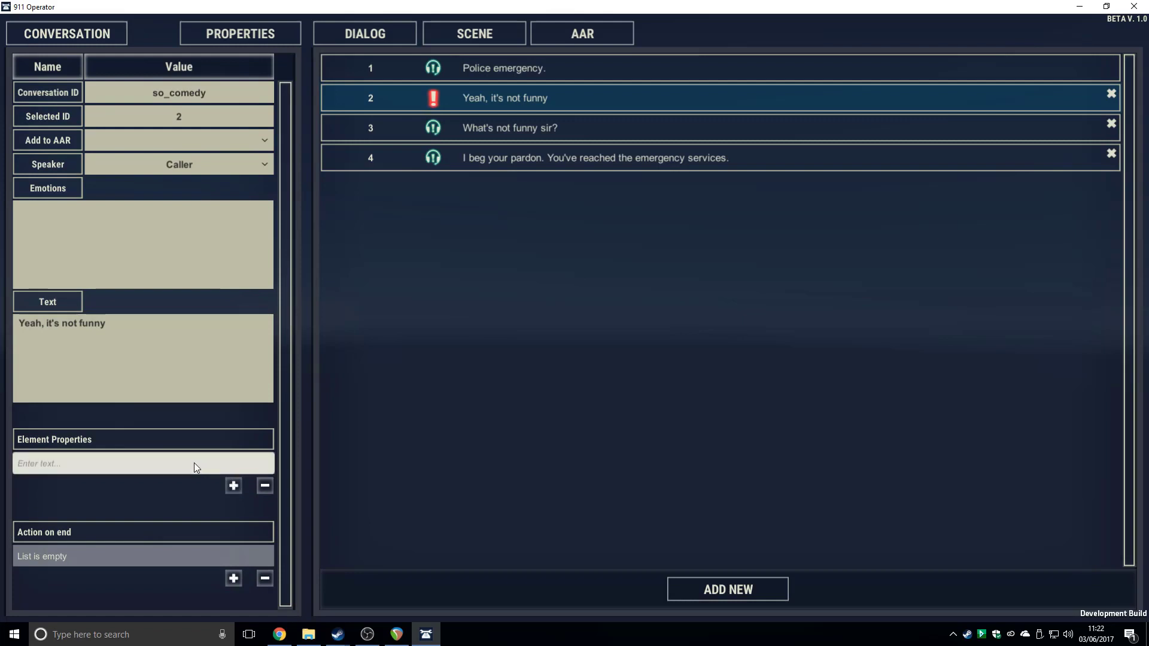
{"action": "type", "text": "option=3"}
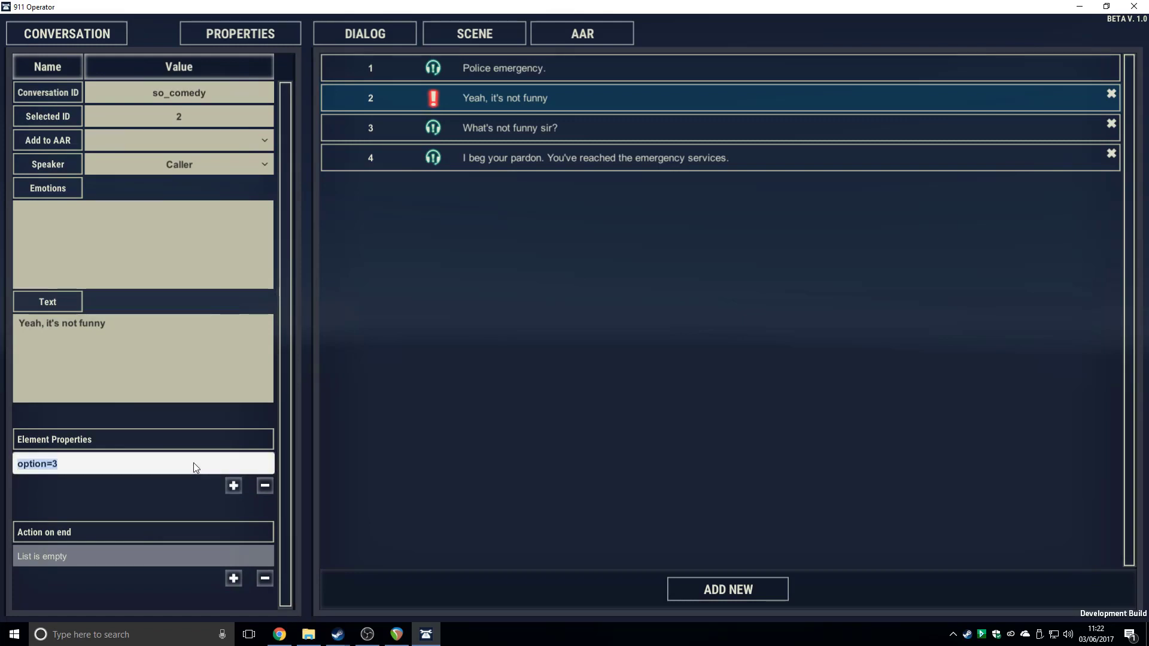
{"action": "left_click", "coordinate": [232, 486]}
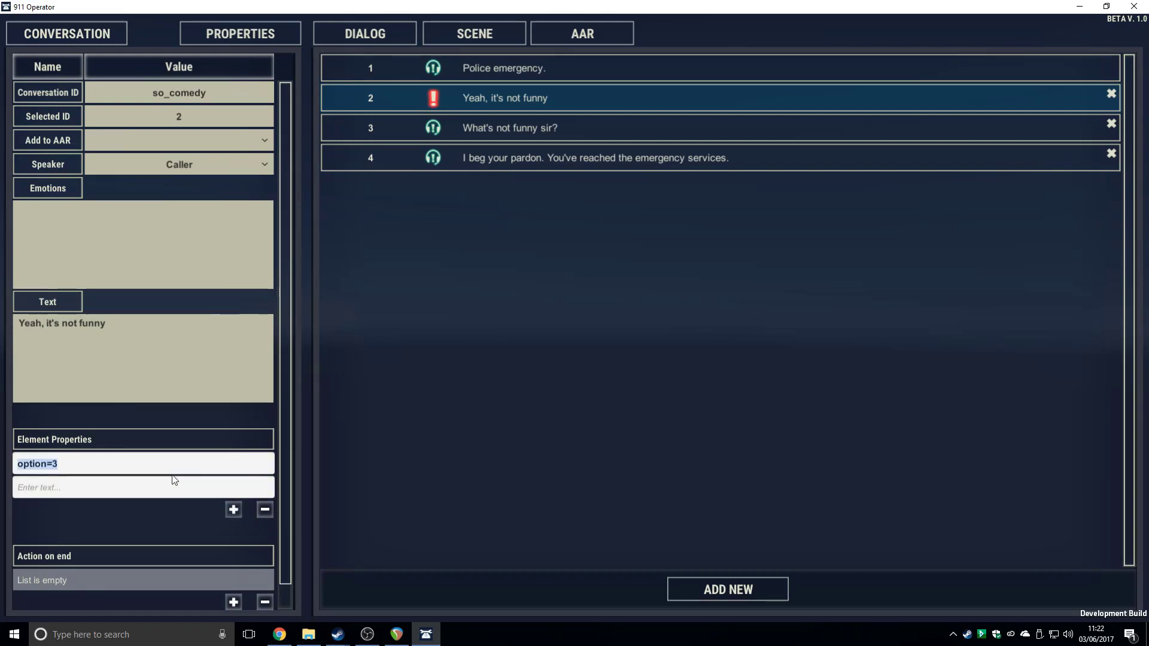
{"action": "left_click", "coordinate": [157, 484]}
{"action": "type", "text": "option=4"}
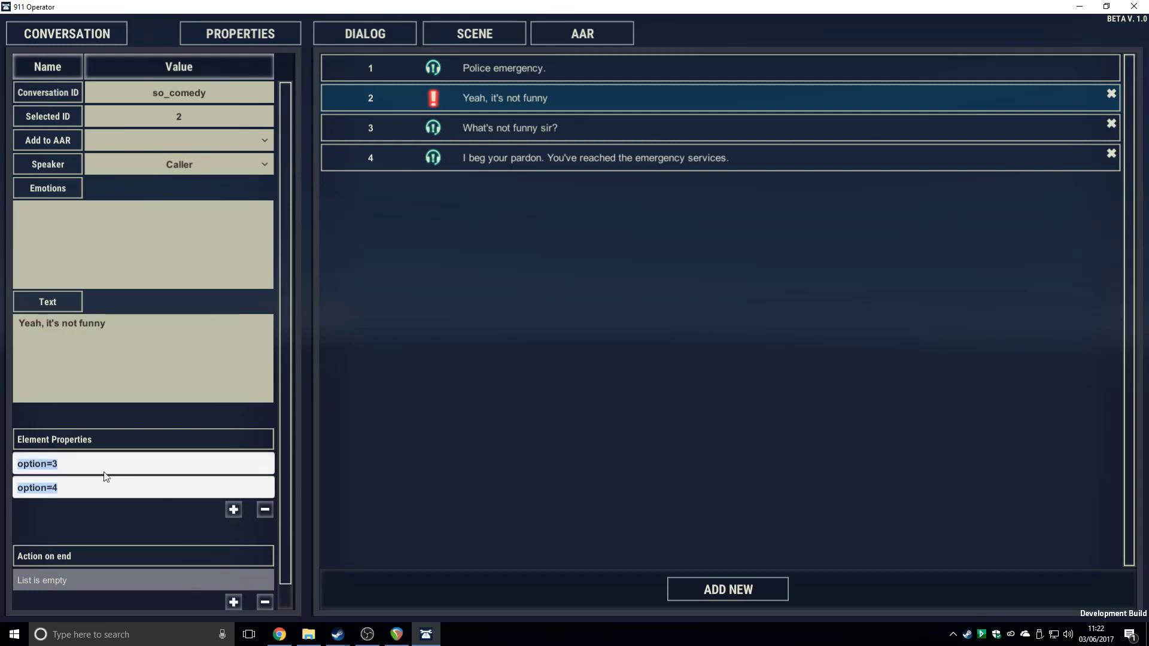
{"action": "left_click", "coordinate": [369, 122]}
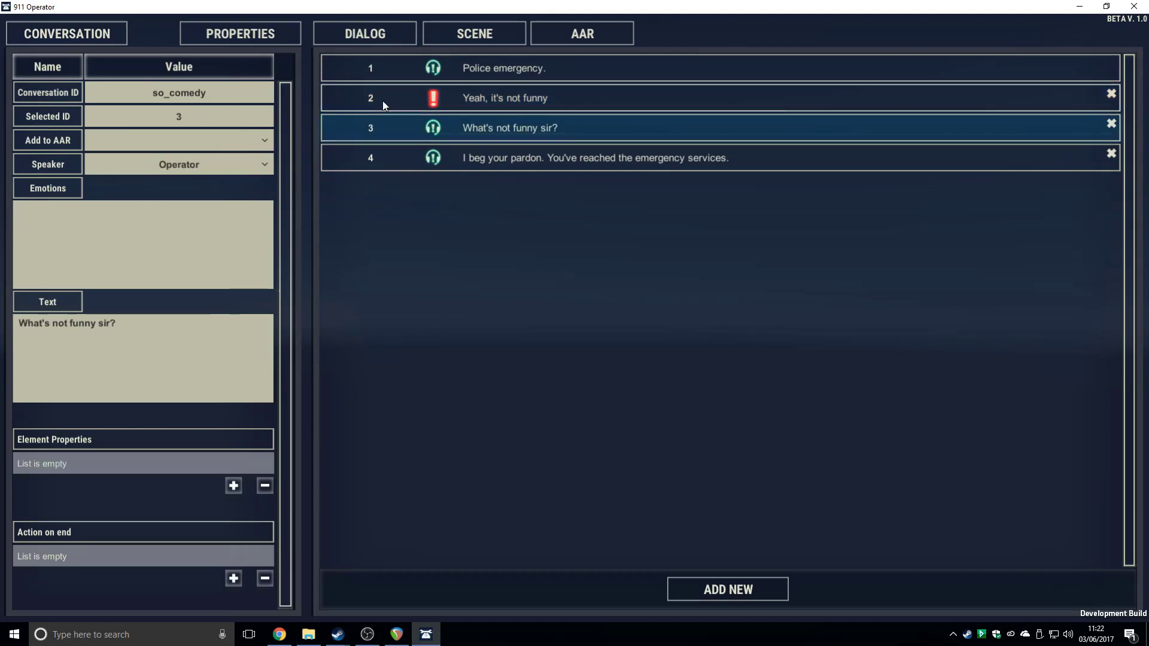
Step: Switch between lines 2, 3 and 4 and the call's general properties to check whether line 2 keeps its element properties
{"action": "left_click", "coordinate": [382, 100]}
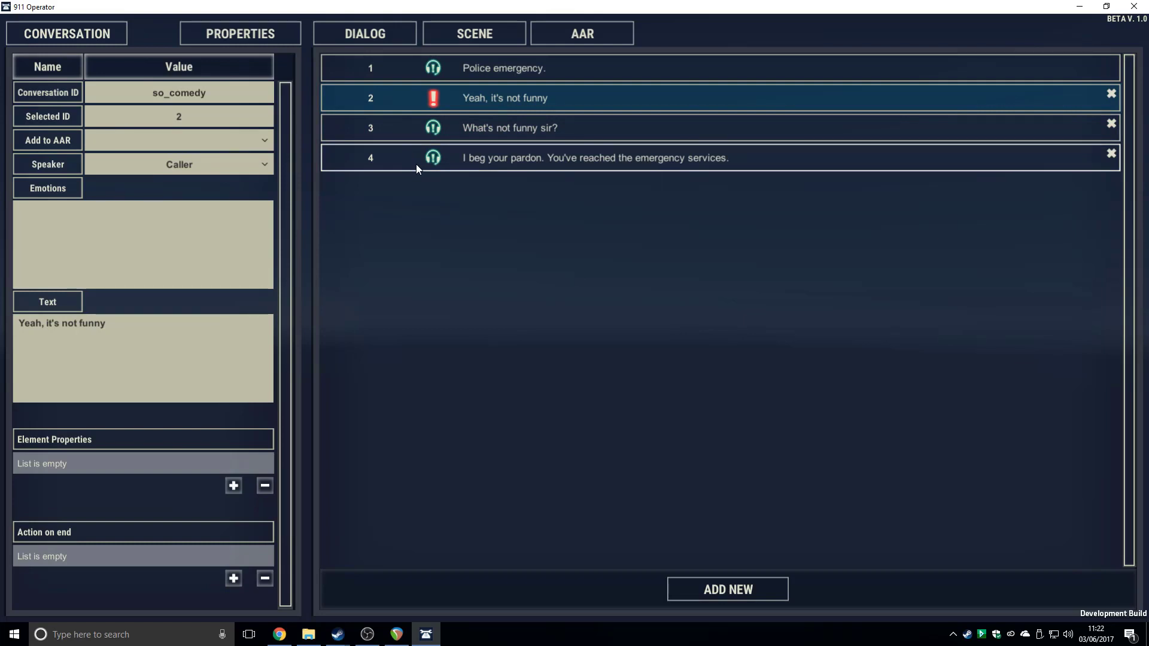
{"action": "left_click", "coordinate": [420, 118]}
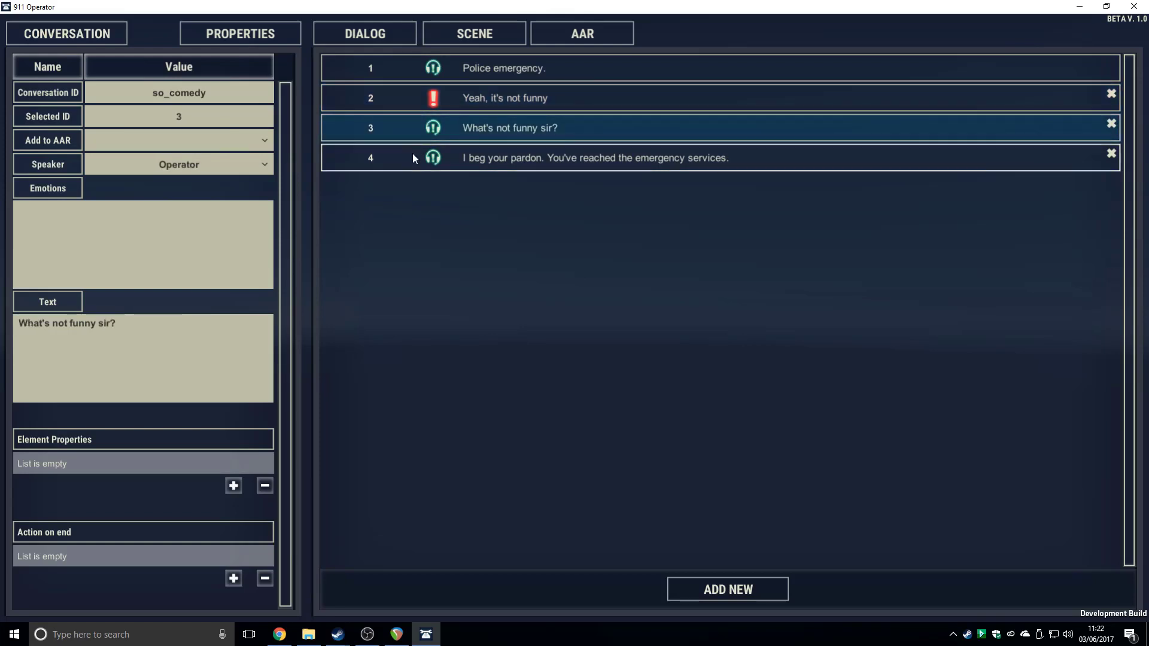
{"action": "left_click", "coordinate": [412, 158]}
{"action": "left_click", "coordinate": [404, 103]}
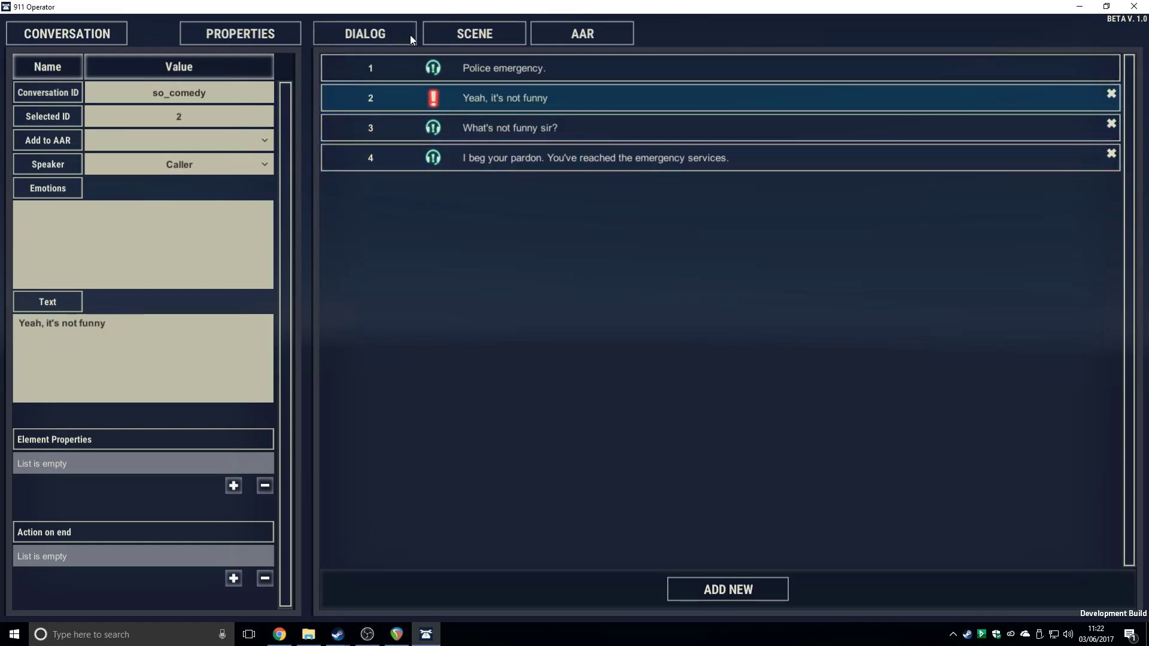
{"action": "left_click", "coordinate": [444, 38]}
{"action": "left_click", "coordinate": [282, 34]}
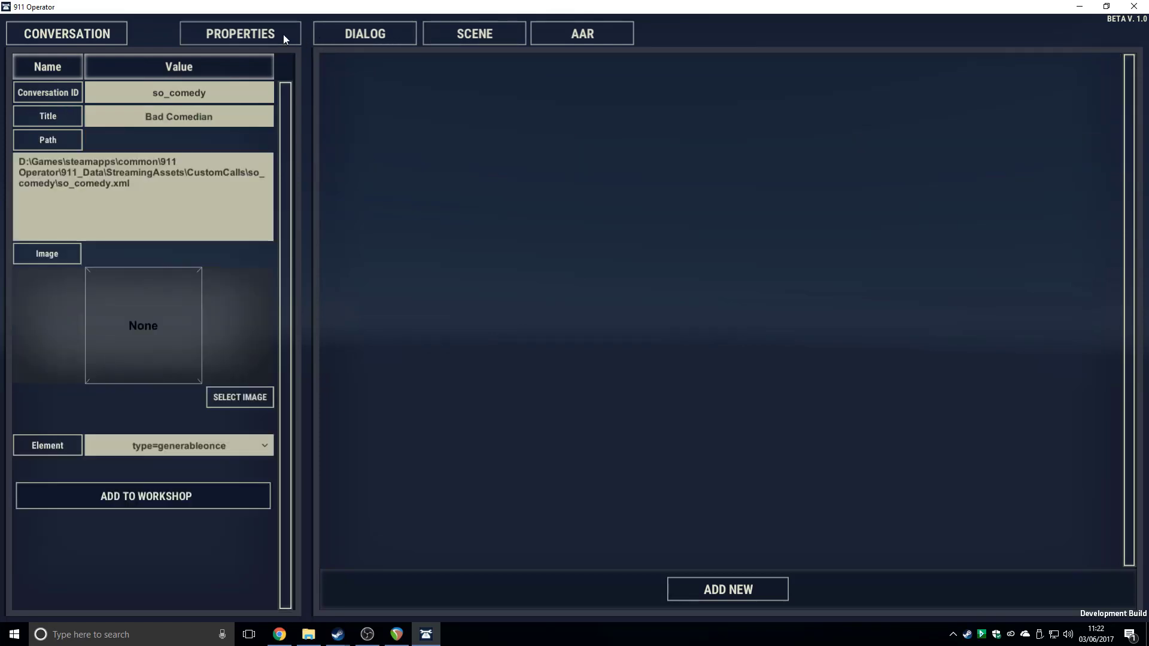
{"action": "left_click", "coordinate": [339, 32]}
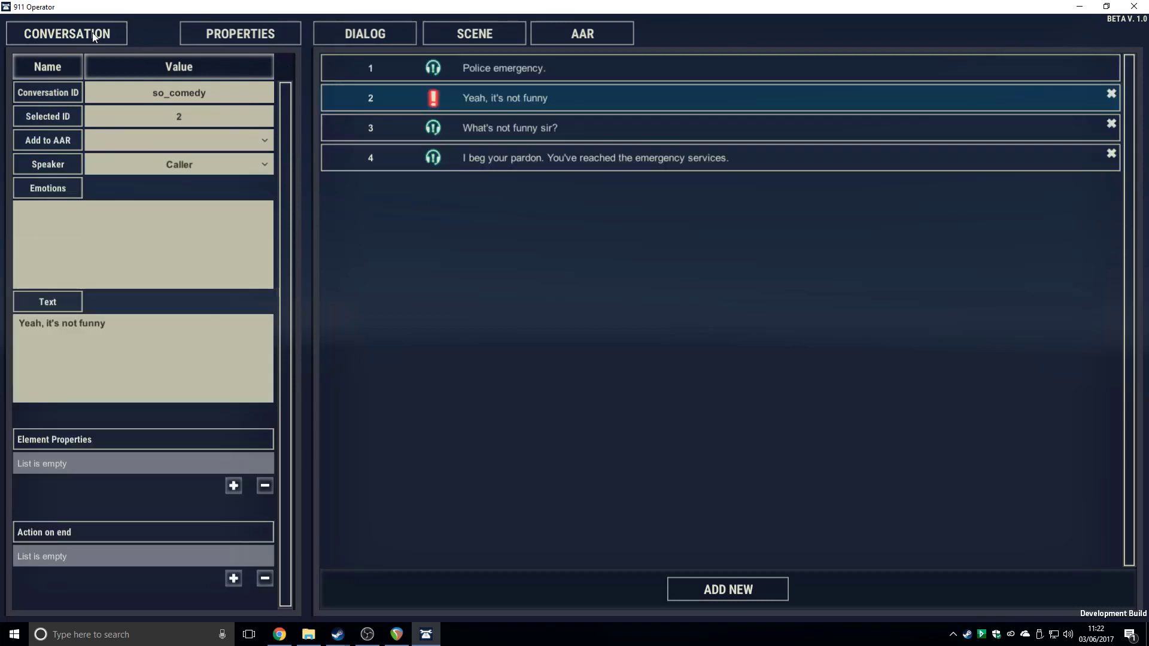
Step: Enter option=3 and option=4 again as element properties of the caller's line 2 and save the conversation
{"action": "left_click", "coordinate": [92, 32]}
{"action": "left_click", "coordinate": [228, 485]}
{"action": "left_click", "coordinate": [192, 465]}
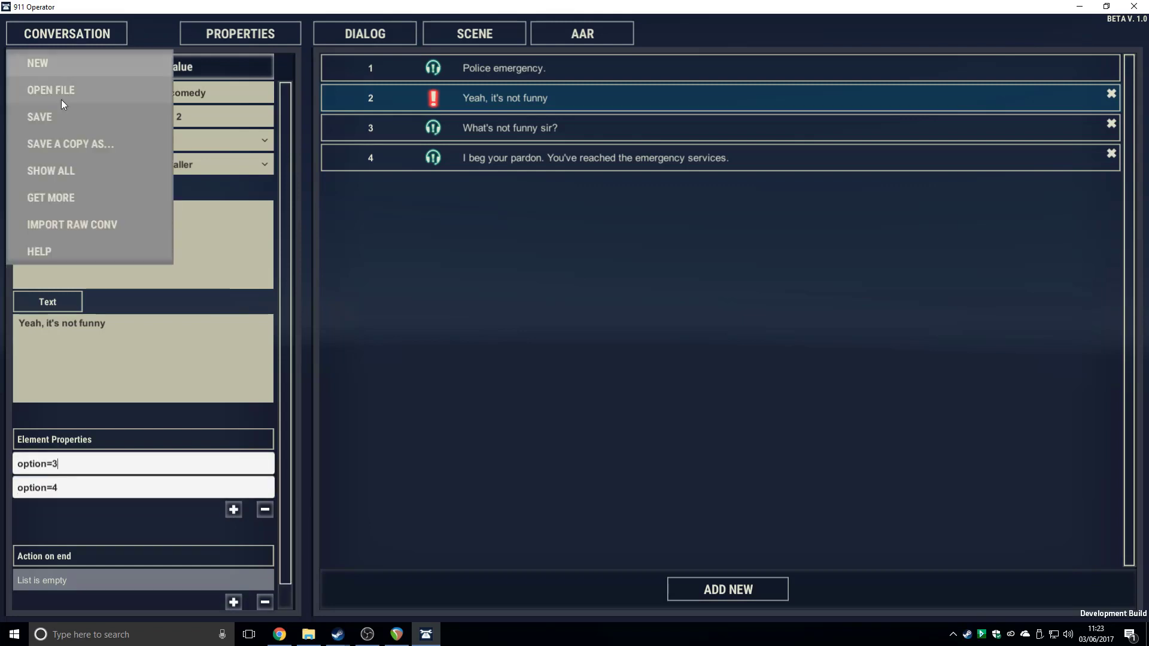
{"action": "left_click", "coordinate": [60, 116]}
Step: Reopen Bad Comedian from the list of all calls and check the element properties of dialog lines 2, 3 and 4
{"action": "left_click", "coordinate": [106, 34]}
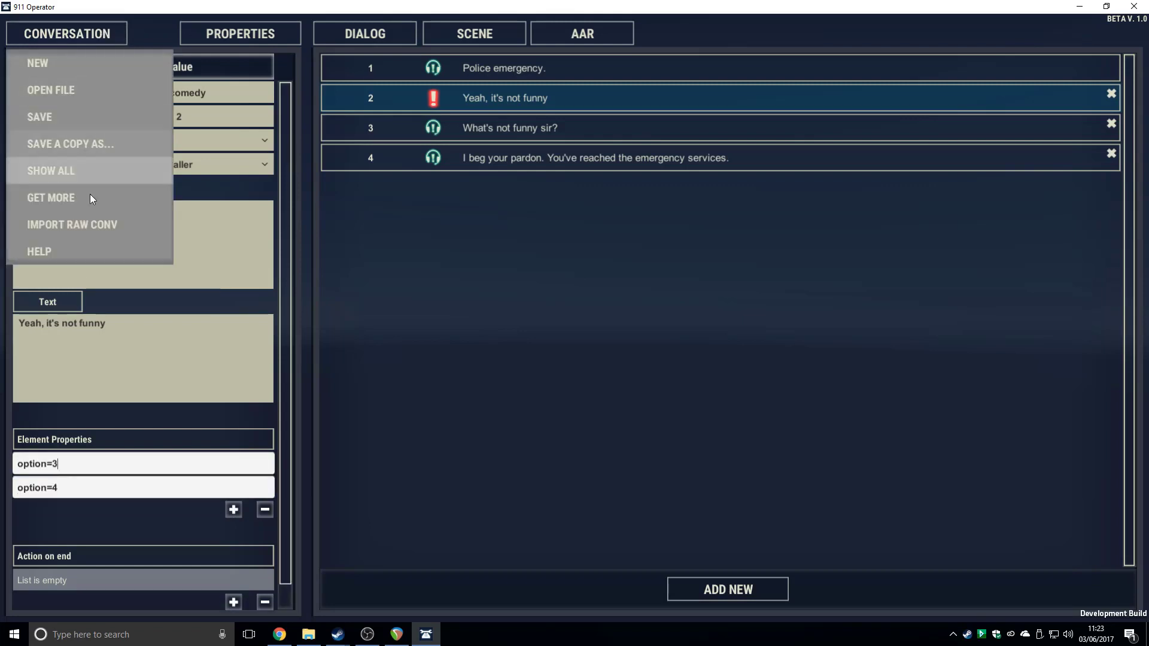
{"action": "left_click", "coordinate": [88, 174]}
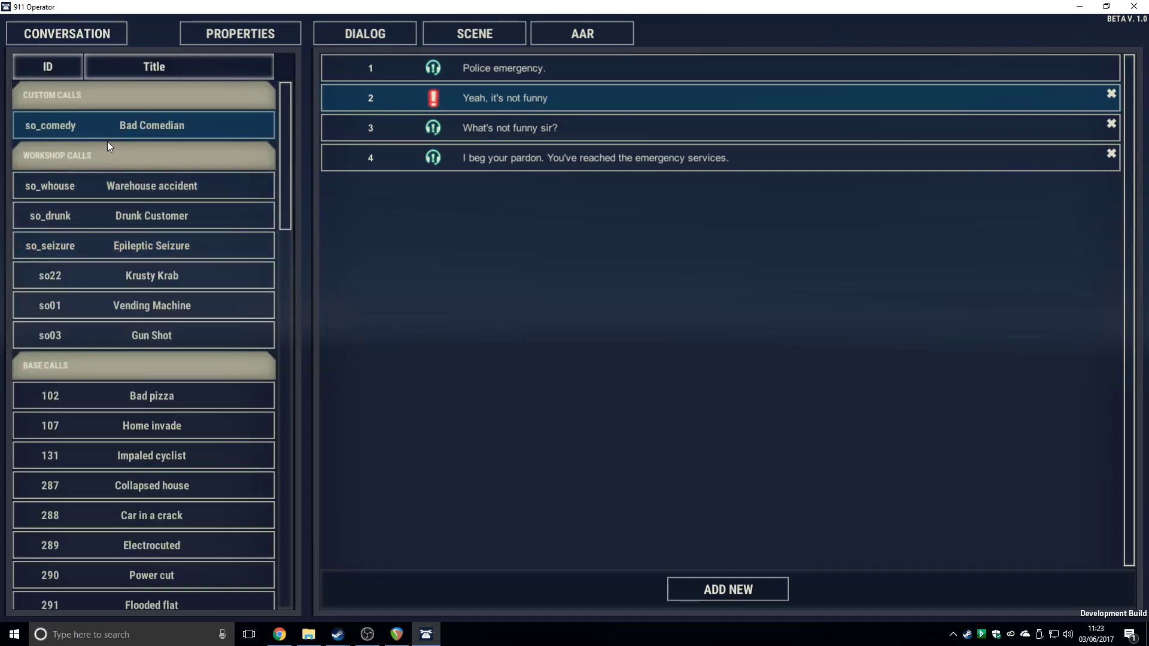
{"action": "left_click", "coordinate": [113, 123]}
{"action": "left_click", "coordinate": [342, 35]}
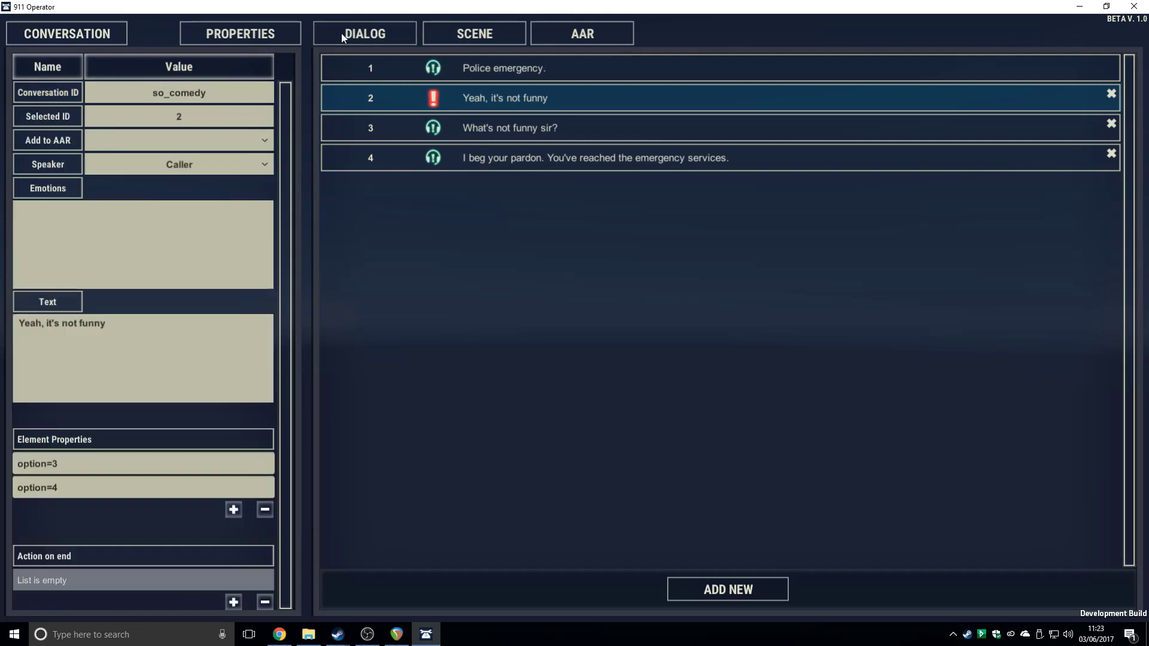
{"action": "left_click", "coordinate": [385, 125]}
{"action": "left_click", "coordinate": [377, 96]}
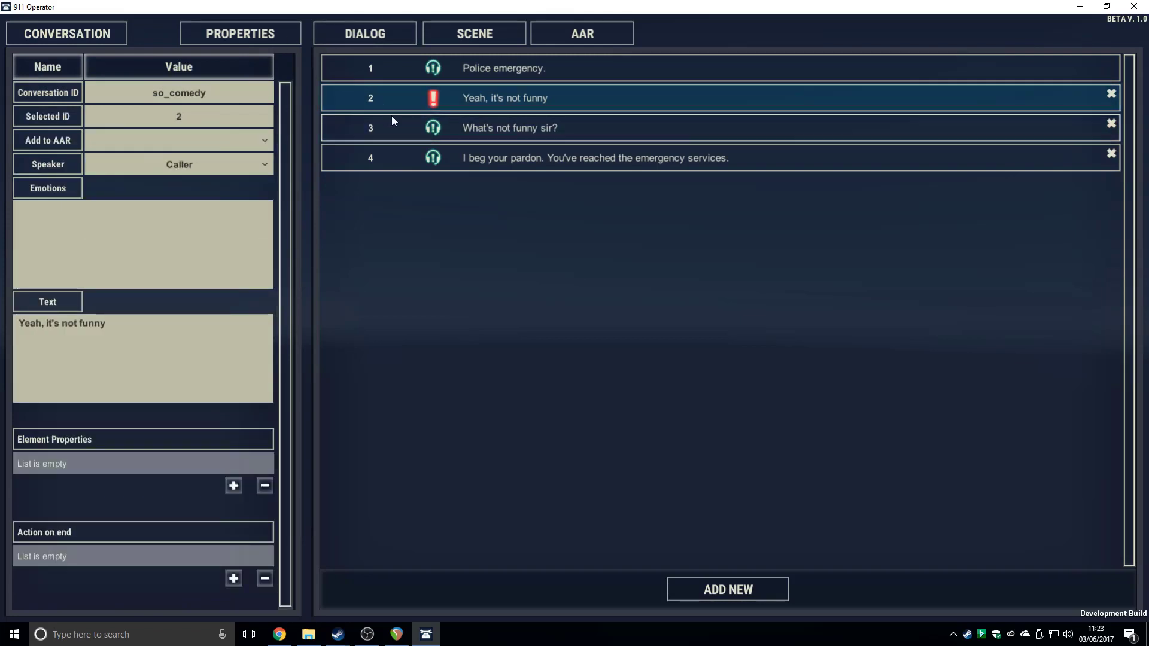
{"action": "left_click", "coordinate": [393, 124]}
{"action": "left_click", "coordinate": [390, 95]}
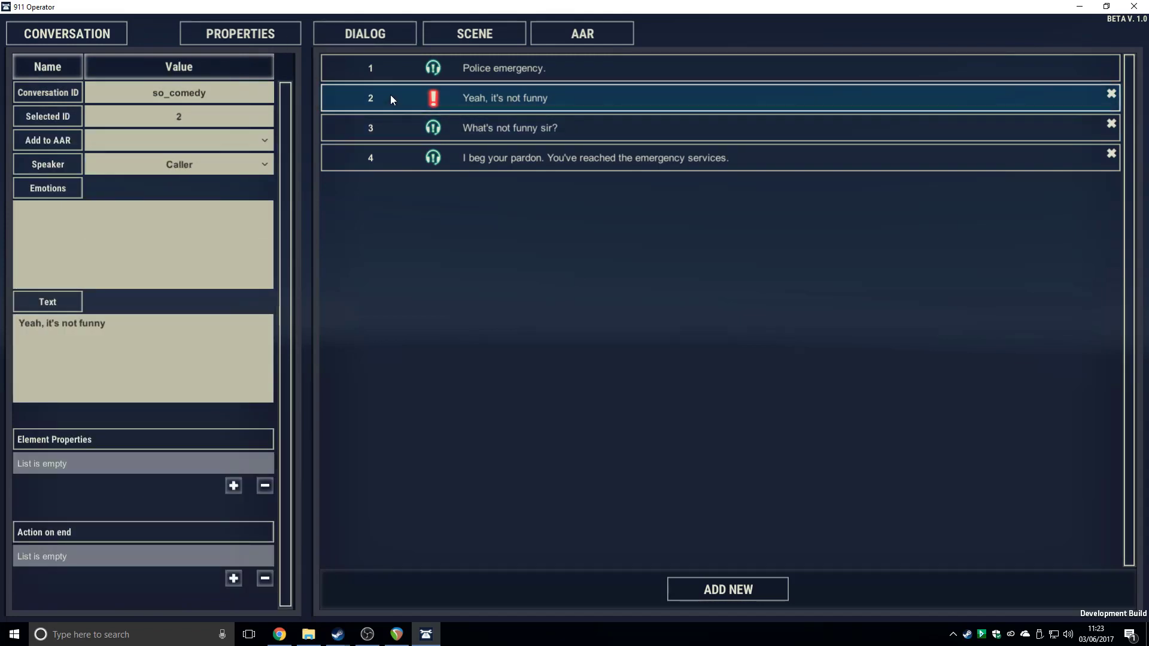
{"action": "left_click", "coordinate": [378, 133]}
{"action": "left_click", "coordinate": [372, 159]}
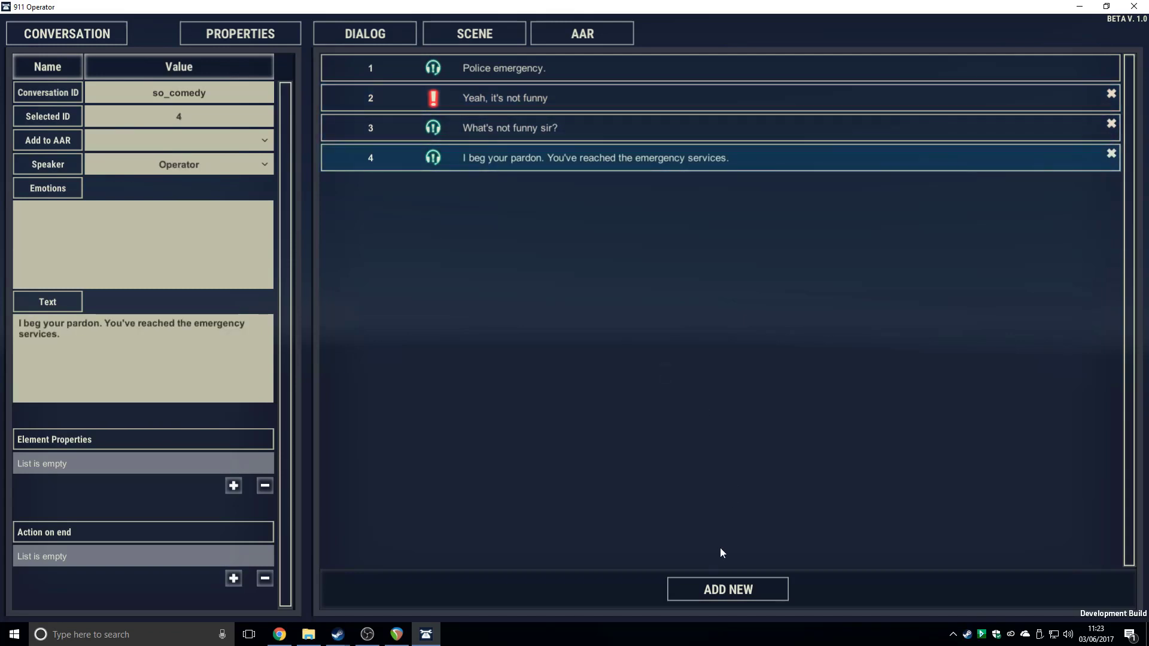
Step: Add new dialog lines after line 4 and select the empty operator line 20
{"action": "left_click", "coordinate": [705, 592]}
{"action": "left_click", "coordinate": [705, 592]}
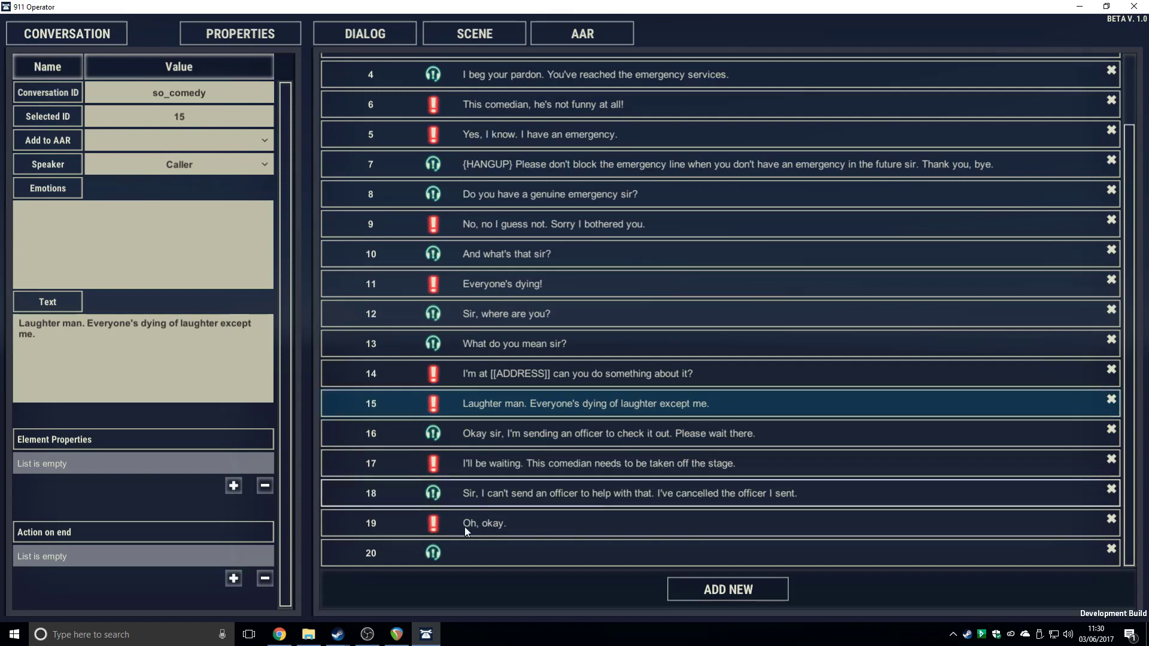
{"action": "left_click", "coordinate": [473, 545]}
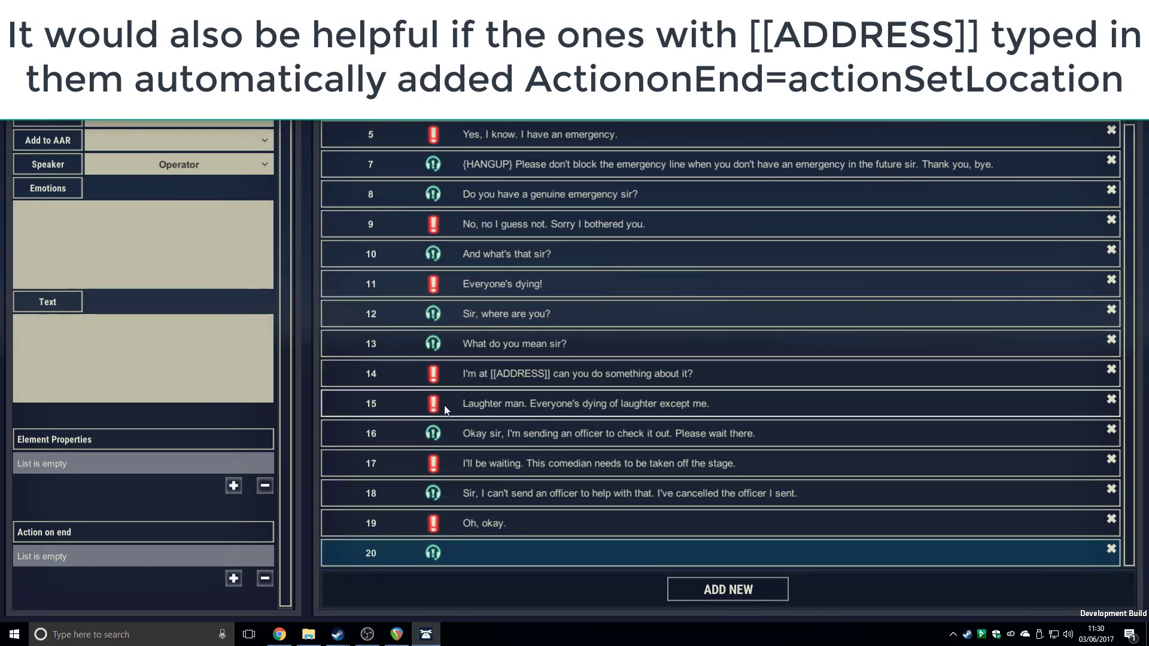
Step: Review the whole dialog from line 1 to line 20, checking the properties of lines 6, 10 and 20
{"action": "scroll", "coordinate": [444, 409], "scroll_direction": "up", "scroll_amount": 1}
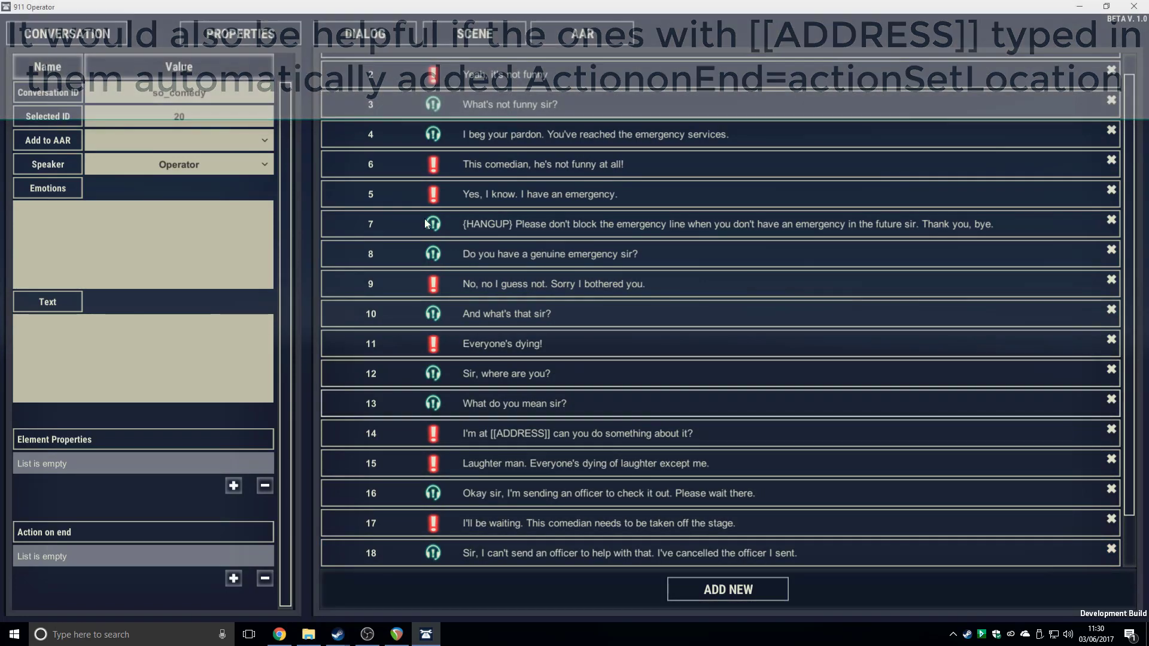
{"action": "scroll", "coordinate": [452, 180], "scroll_direction": "up", "scroll_amount": 1}
{"action": "left_click", "coordinate": [443, 187]}
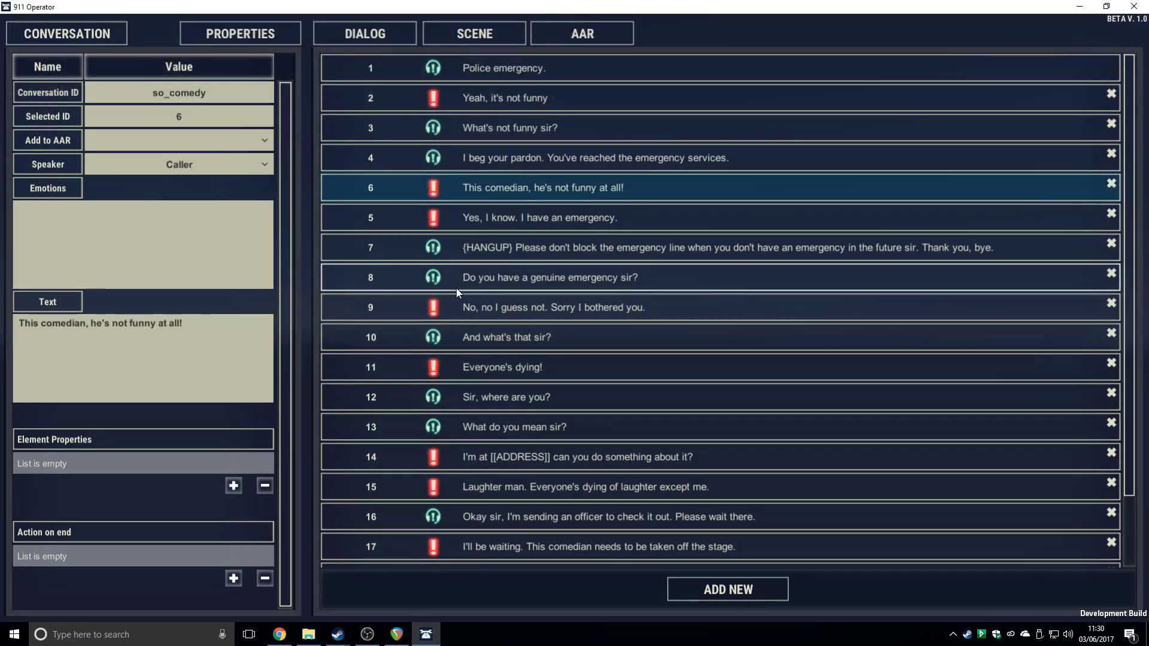
{"action": "scroll", "coordinate": [482, 308], "scroll_direction": "down", "scroll_amount": 3}
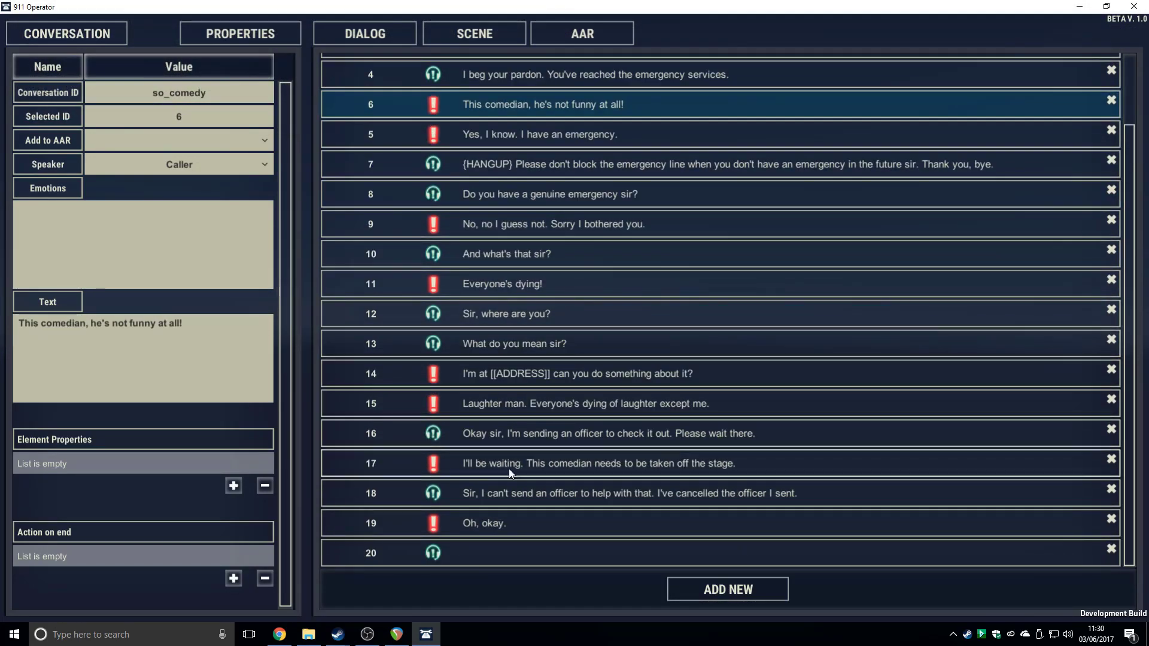
{"action": "left_click", "coordinate": [499, 549]}
{"action": "left_click", "coordinate": [151, 334]}
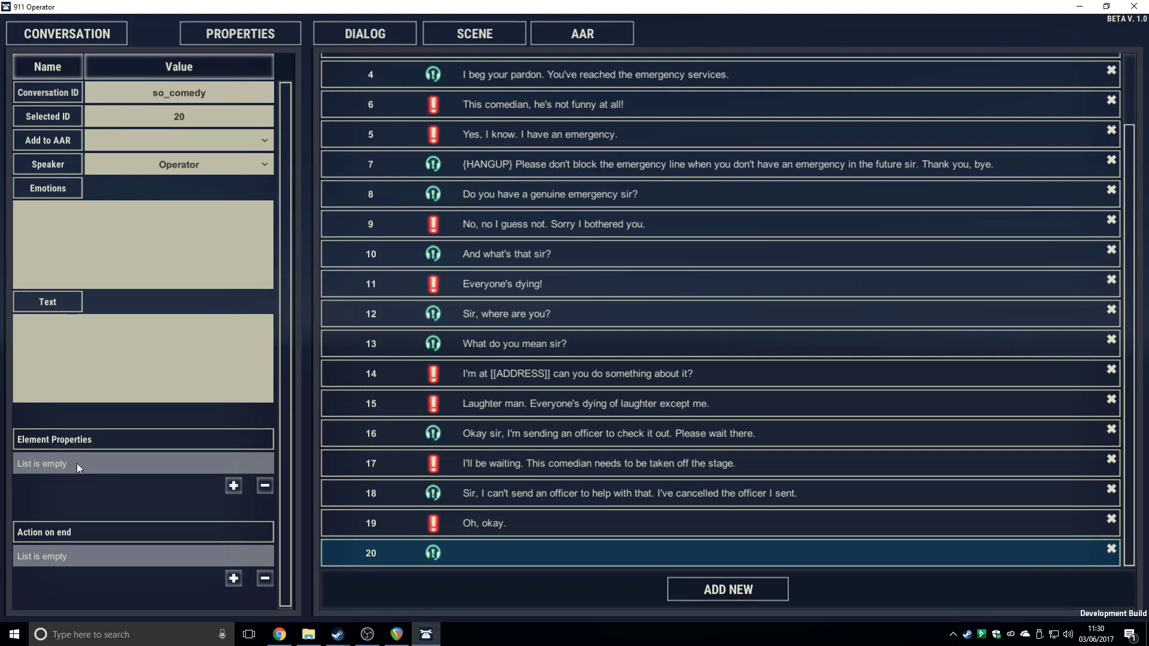
{"action": "scroll", "coordinate": [526, 453], "scroll_direction": "up", "scroll_amount": 3}
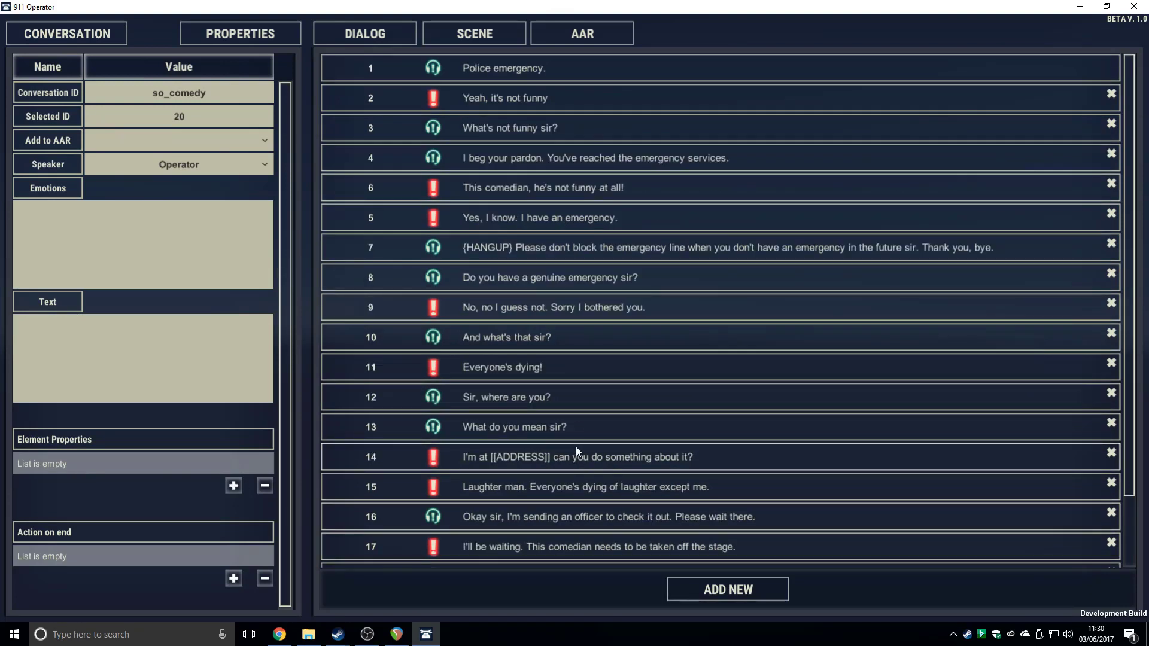
{"action": "scroll", "coordinate": [576, 446], "scroll_direction": "down", "scroll_amount": 3}
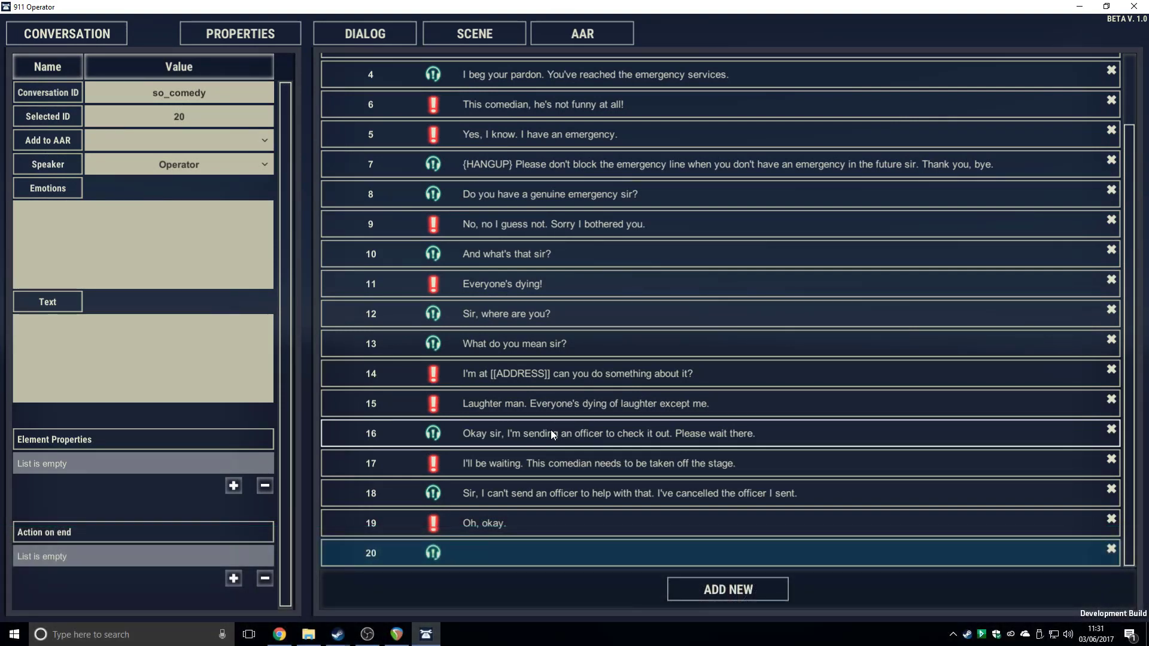
{"action": "left_click", "coordinate": [642, 251]}
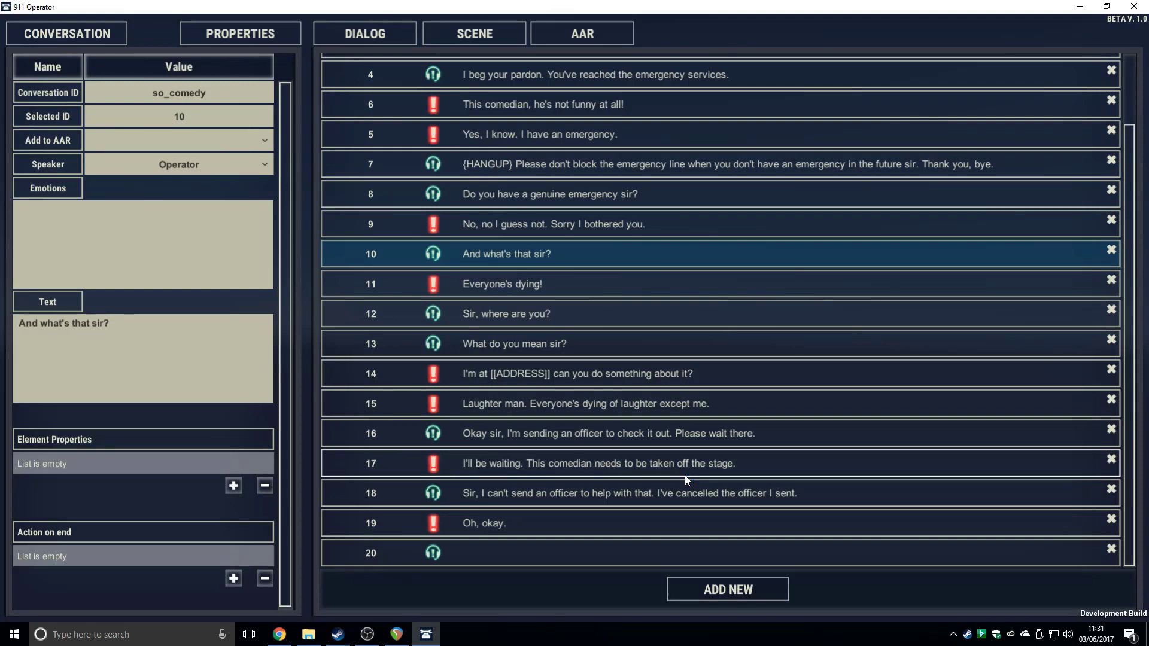
Step: Enter "Sir, I can't send an officer to help with that." as the text of the operator's line 20
{"action": "left_click", "coordinate": [481, 547]}
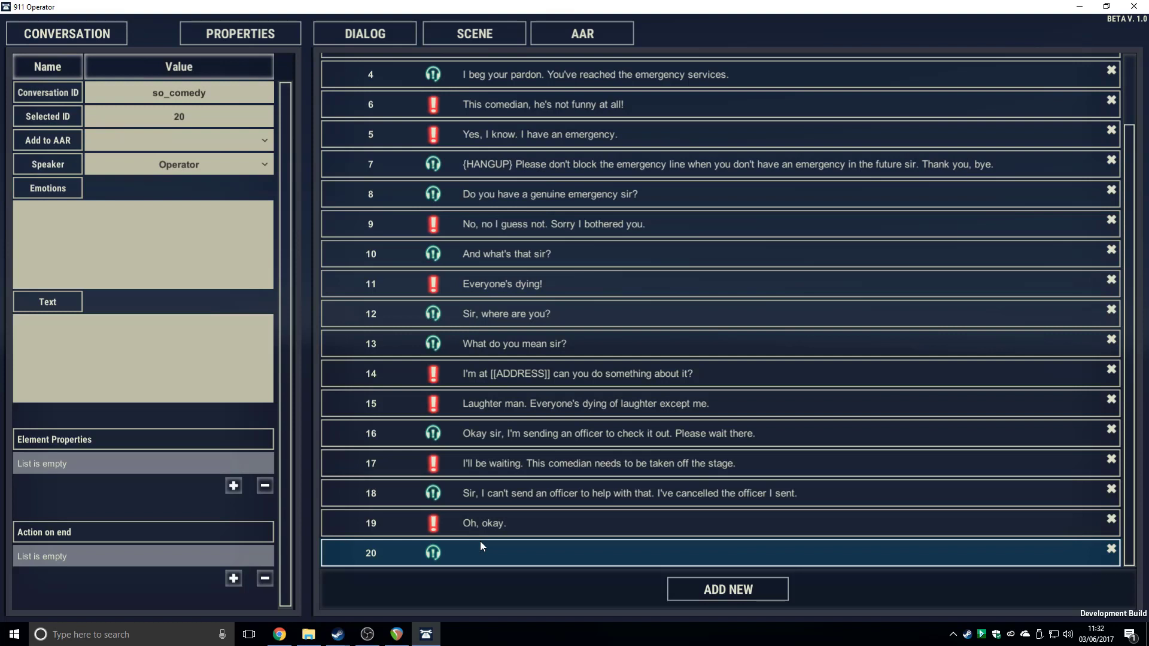
{"action": "type", "text": "Sir, I can't send an officer to help with that."}
Step: Check which AAR entries can be assigned to the operator's {HANGUP} line 7
{"action": "left_click", "coordinate": [533, 171]}
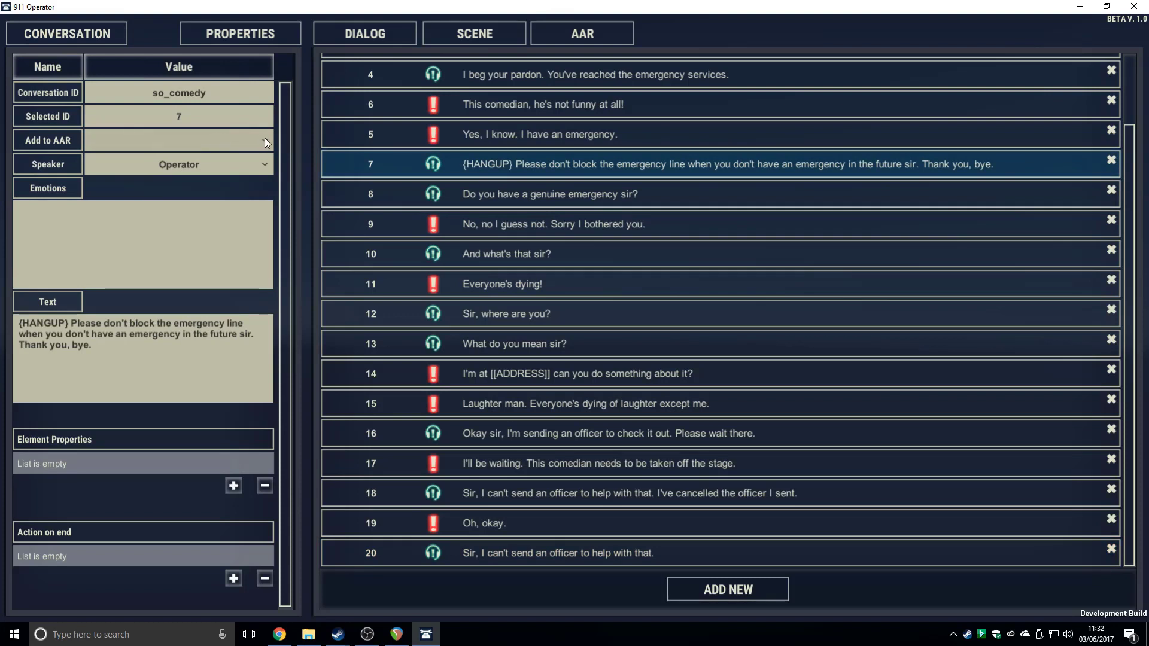
{"action": "left_click", "coordinate": [265, 138]}
{"action": "left_click", "coordinate": [208, 159]}
{"action": "left_click", "coordinate": [184, 133]}
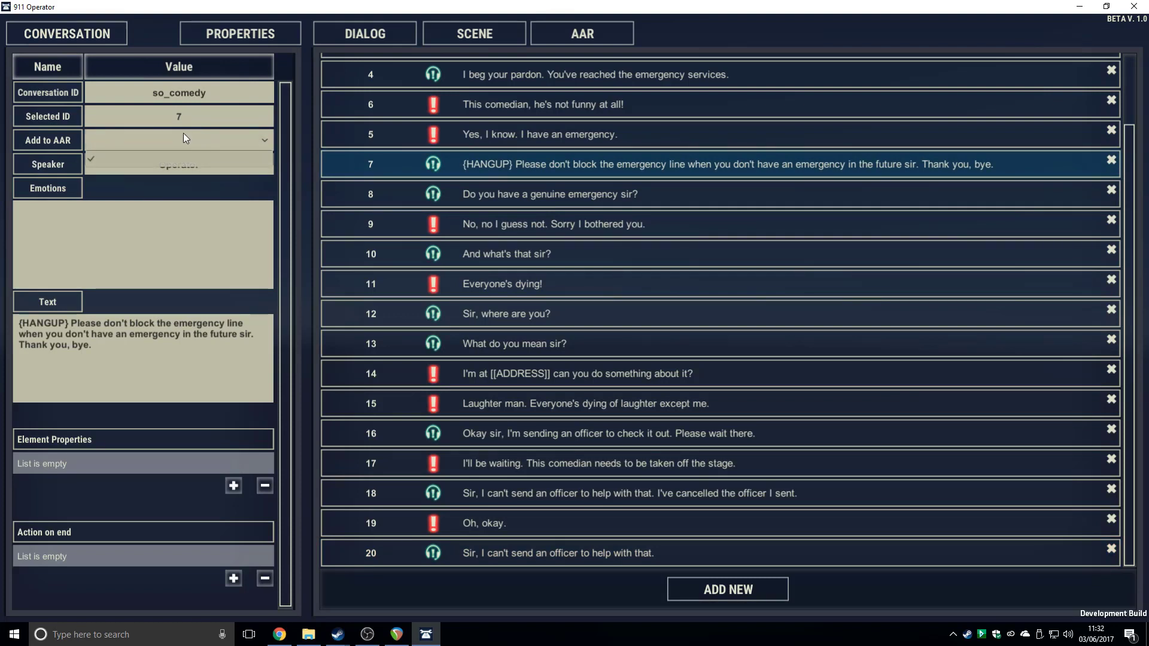
{"action": "left_click", "coordinate": [182, 134]}
{"action": "left_click", "coordinate": [181, 133]}
Step: Add an AAR element with the ID end and the text "A man called the emergency services to complain about a bad comedian."
{"action": "left_click", "coordinate": [554, 36]}
{"action": "left_click", "coordinate": [569, 37]}
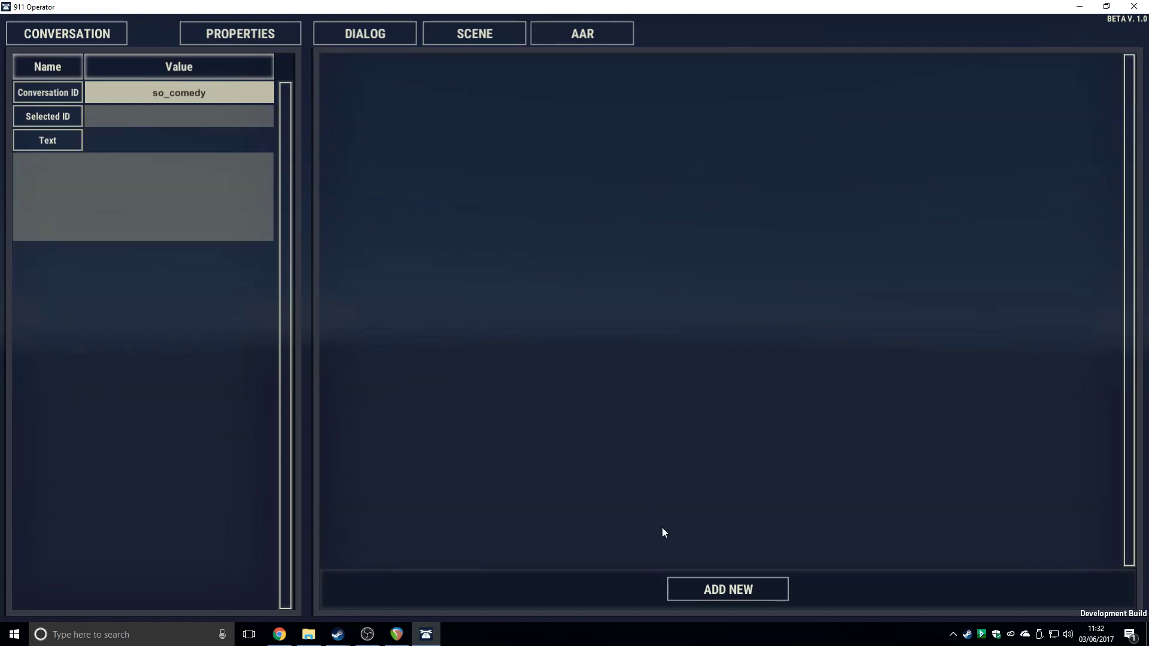
{"action": "left_click", "coordinate": [708, 587]}
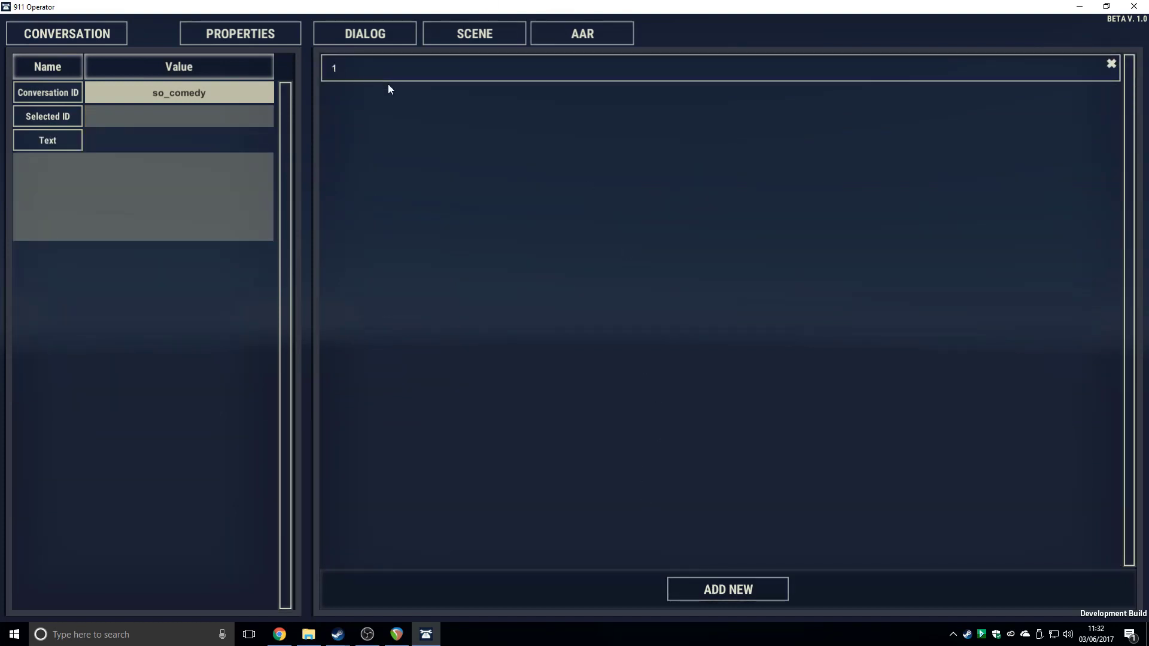
{"action": "left_click", "coordinate": [364, 69]}
{"action": "left_click", "coordinate": [201, 117]}
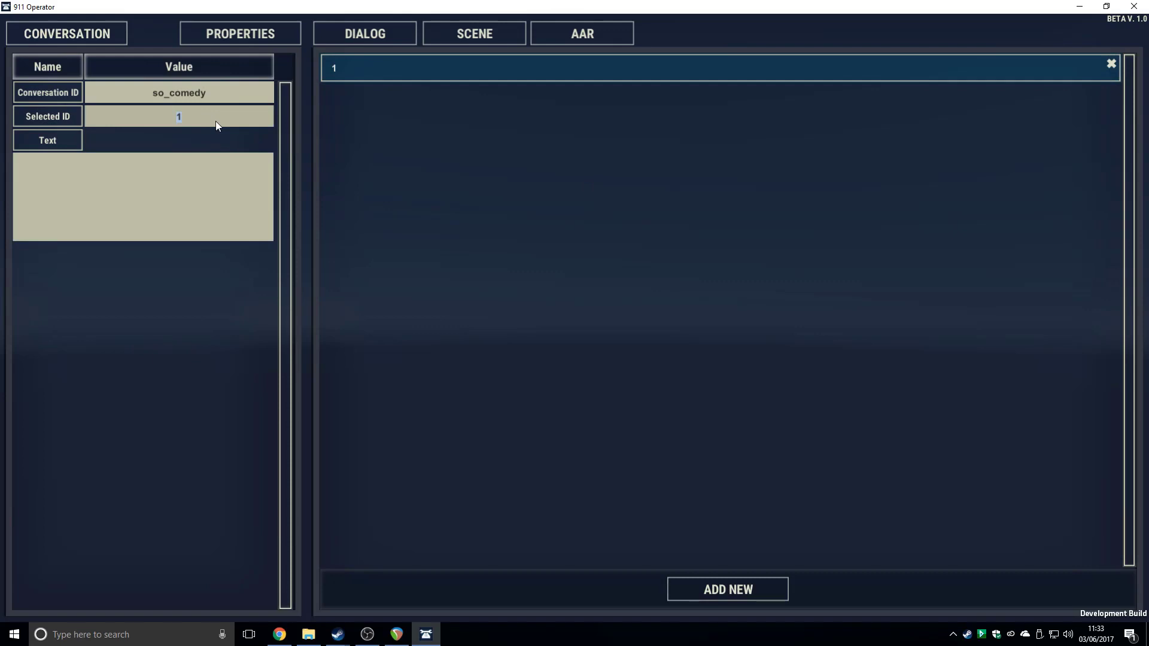
{"action": "type", "text": "end"}
{"action": "left_click", "coordinate": [187, 197]}
{"action": "type", "text": "A man called the emergency services to complain about a bad comedian."}
Step: Try to change the AAR element's ID to 1 and to story, and dismiss the error dialog and development console
{"action": "left_click", "coordinate": [209, 115]}
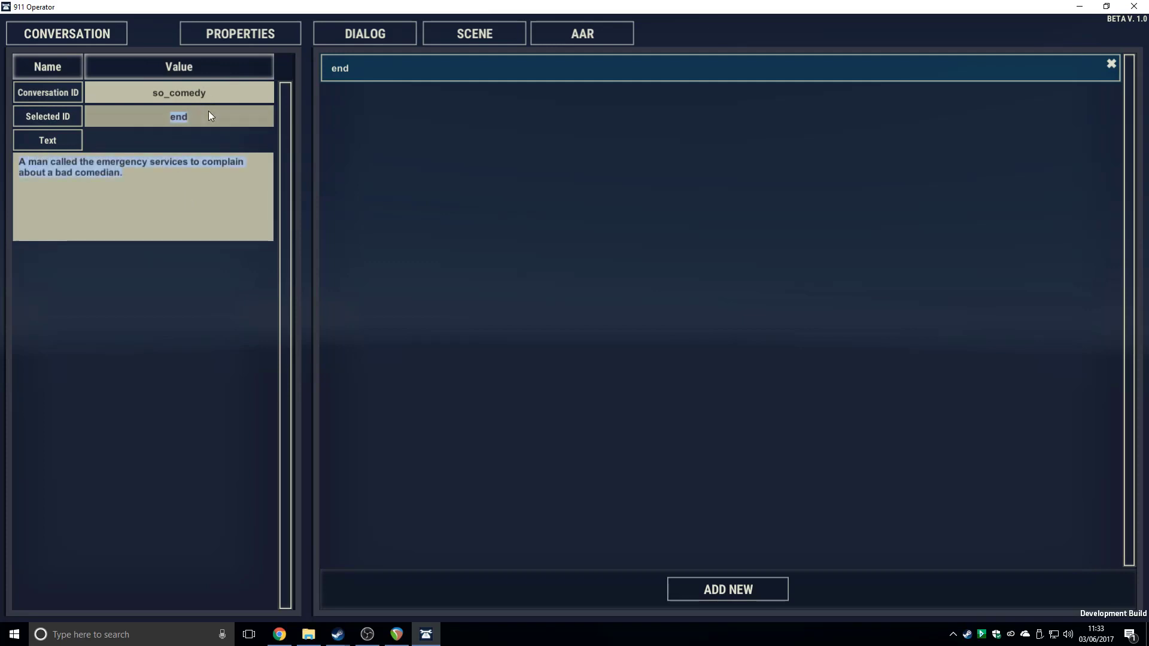
{"action": "type", "text": "1"}
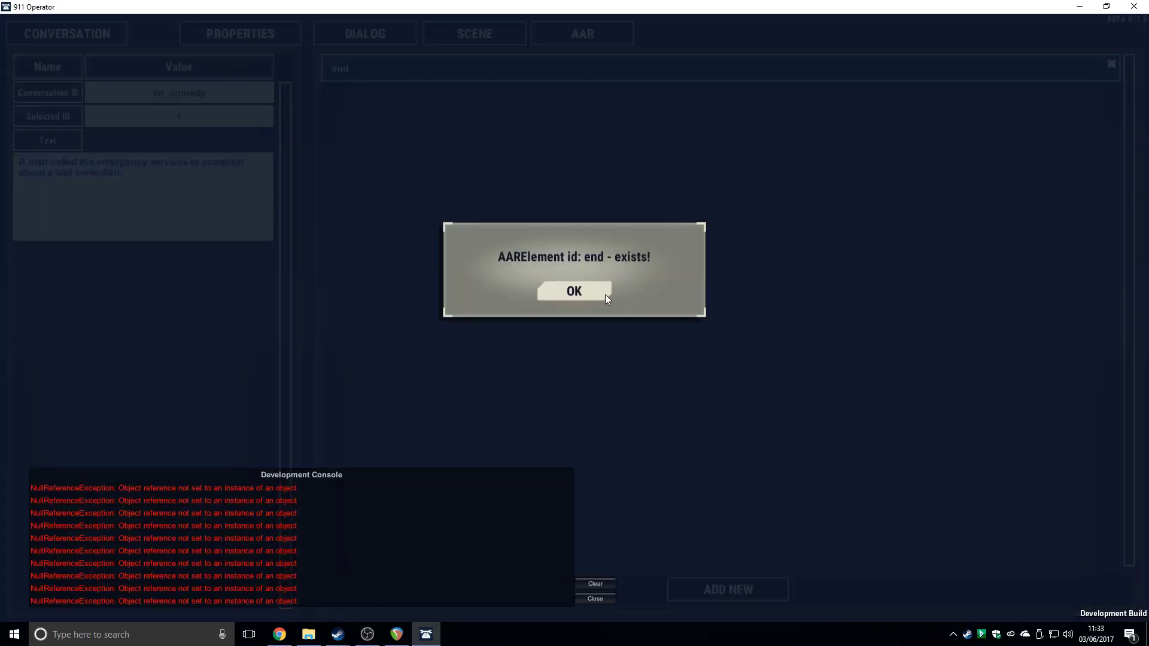
{"action": "left_click", "coordinate": [574, 291]}
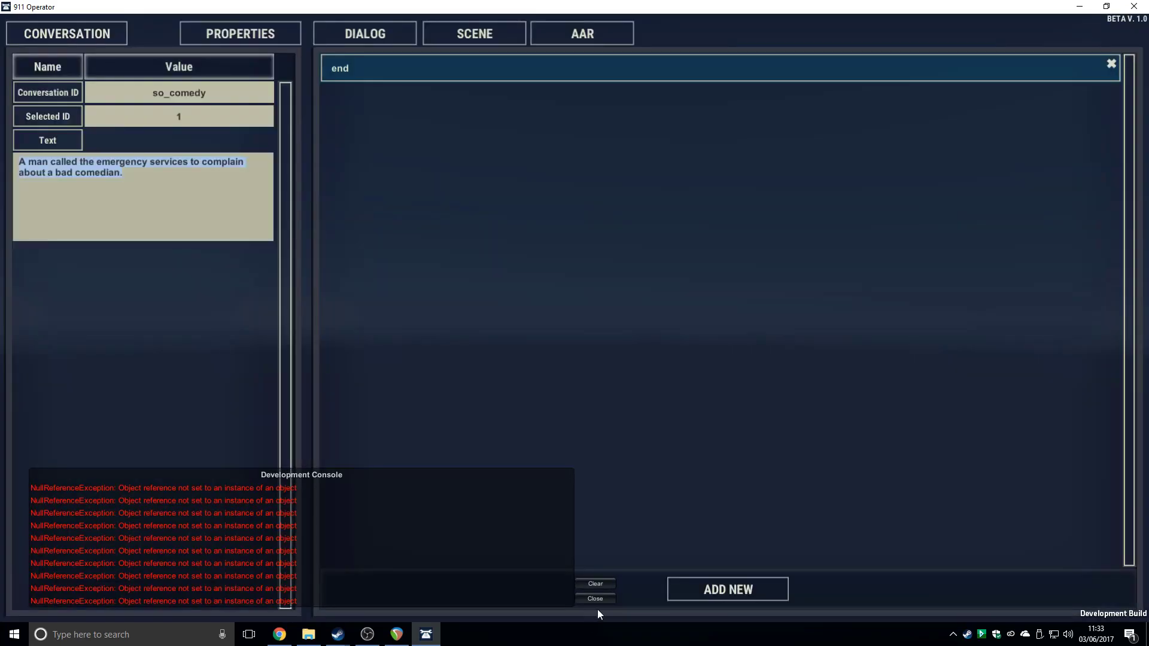
{"action": "left_click", "coordinate": [599, 583]}
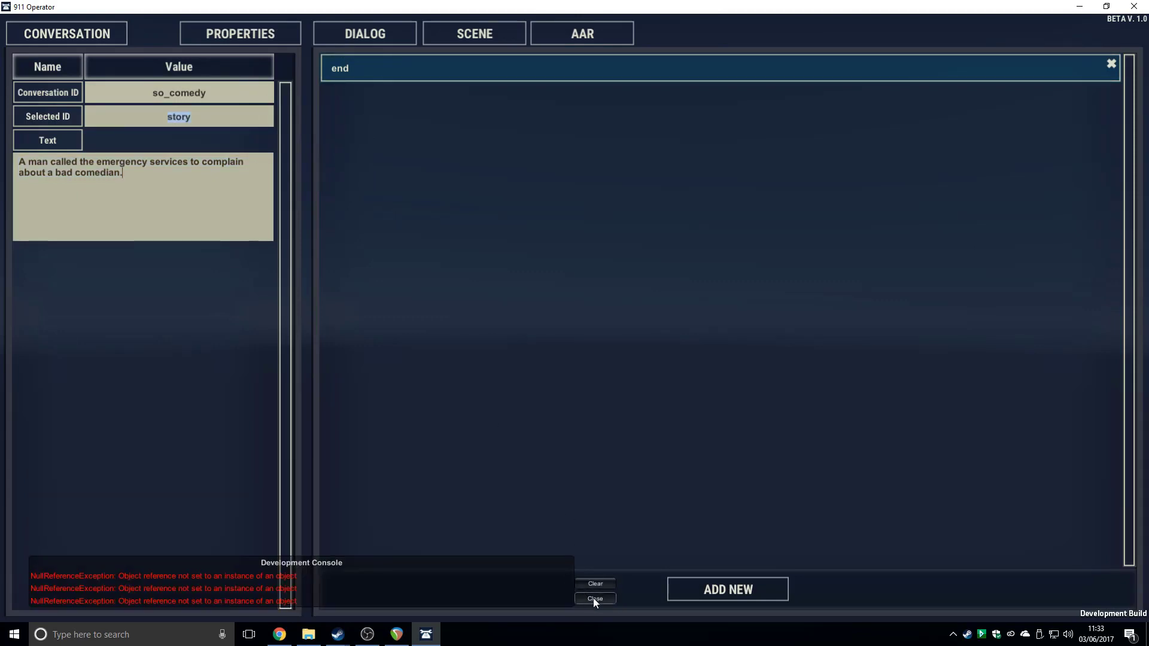
{"action": "left_click", "coordinate": [594, 598]}
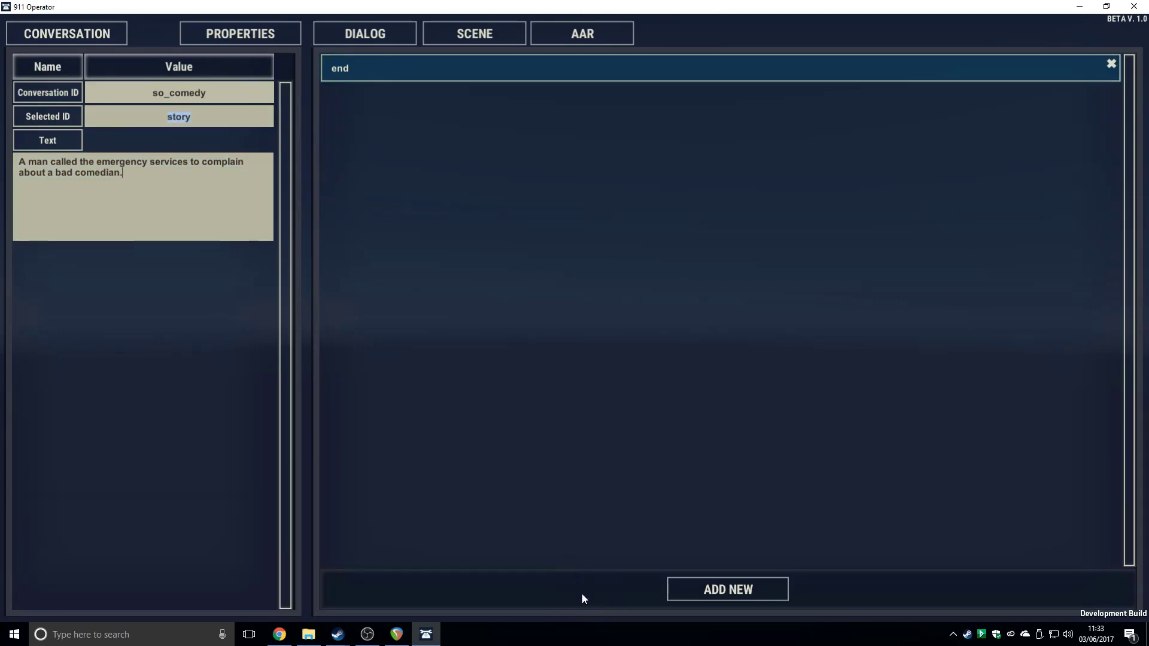
Step: Copy the AAR element's text, clear it and delete the element with the ID end
{"action": "left_click", "coordinate": [142, 176]}
{"action": "key", "text": "ctrl+c"}
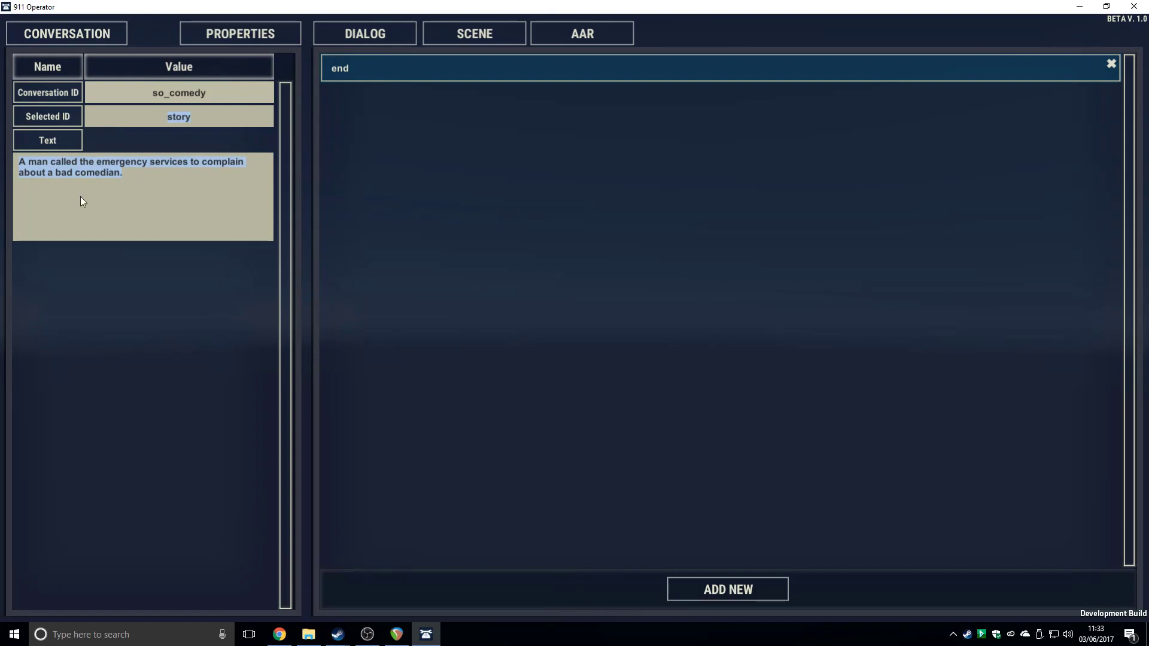
{"action": "key", "text": "BackSpace"}
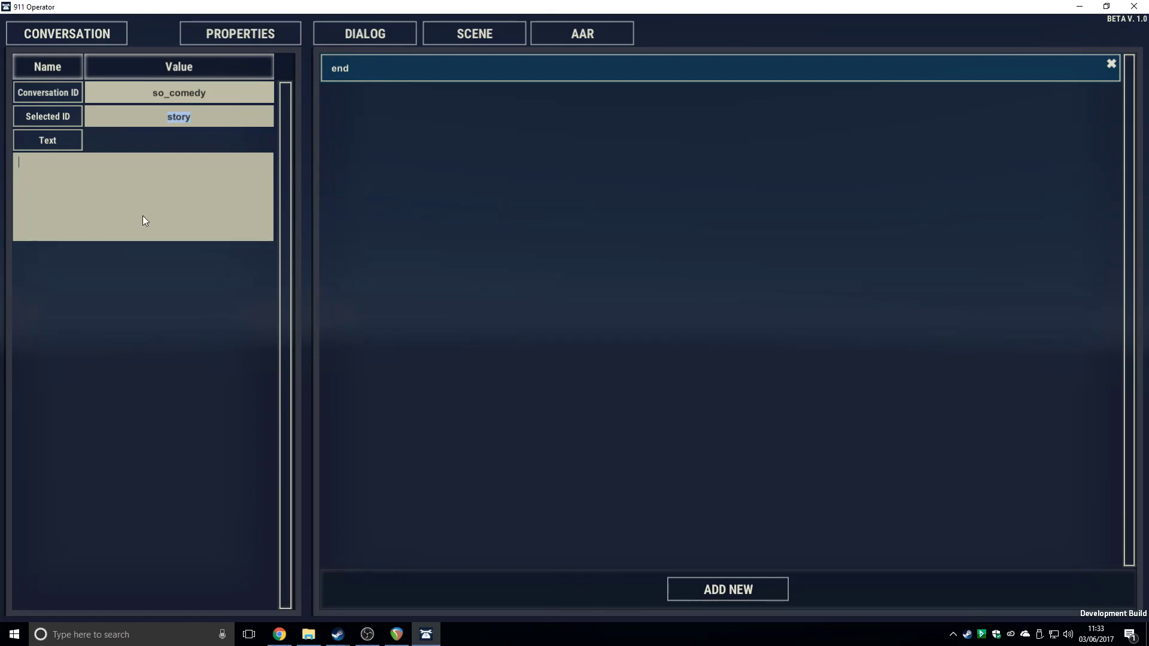
{"action": "left_click", "coordinate": [1111, 64]}
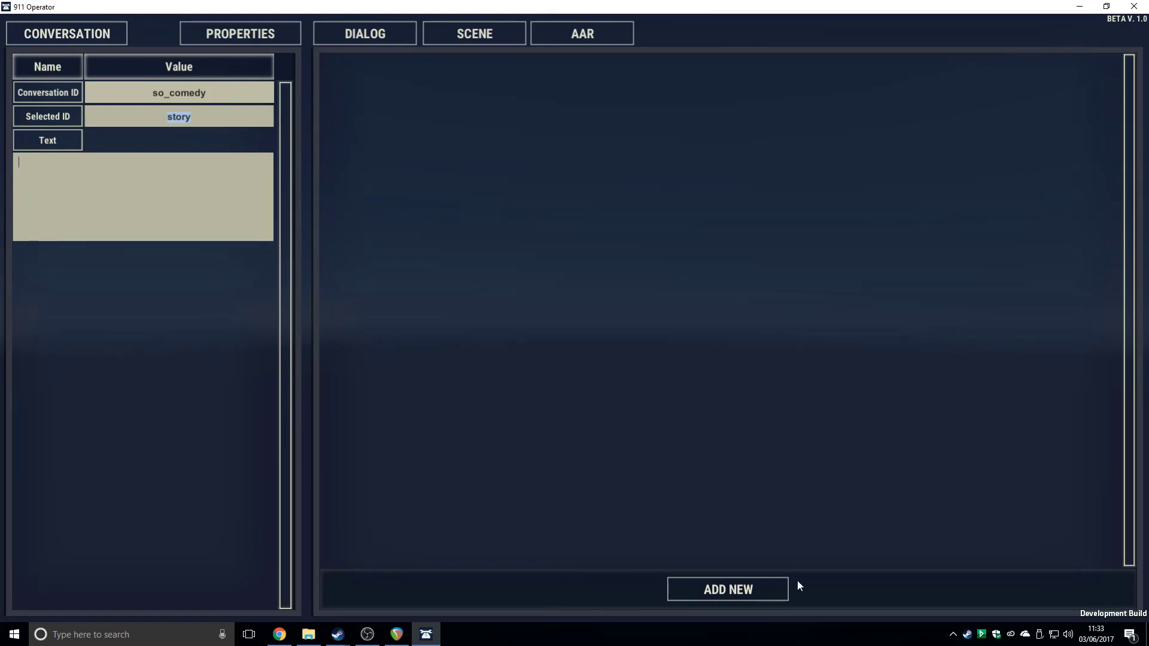
Step: Add an AAR element with the ID story and the text "A man called the emergency services to complain about a bad comedian."
{"action": "left_click", "coordinate": [766, 590]}
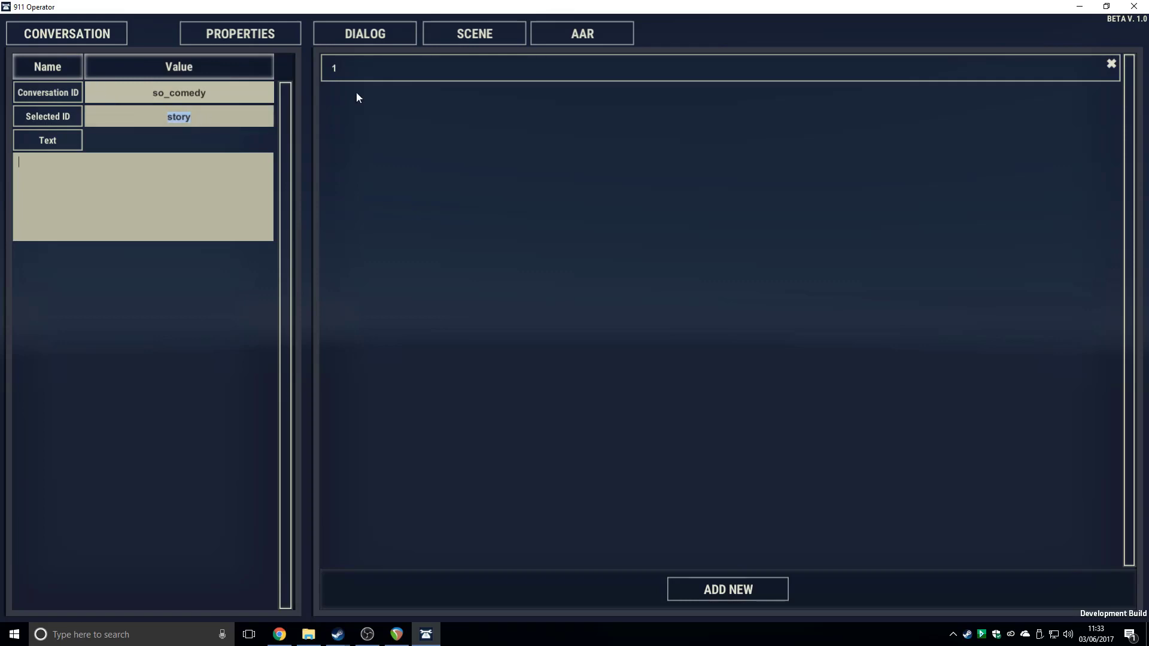
{"action": "left_click", "coordinate": [410, 67]}
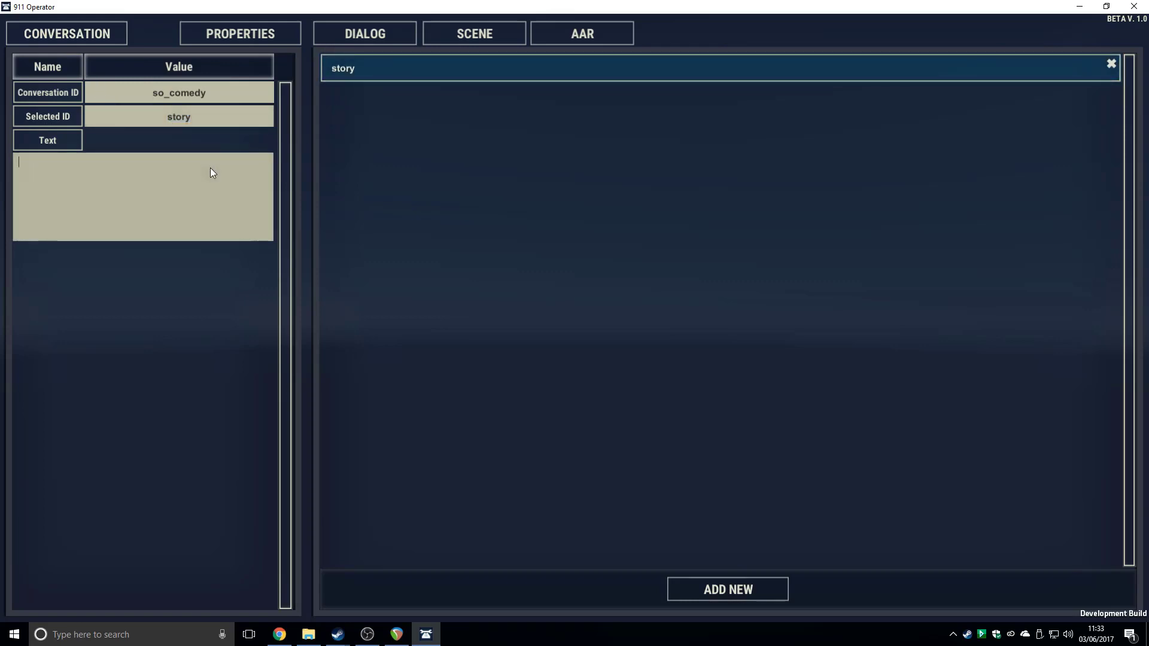
{"action": "key", "text": "ctrl+v"}
{"action": "key", "text": "BackSpace"}
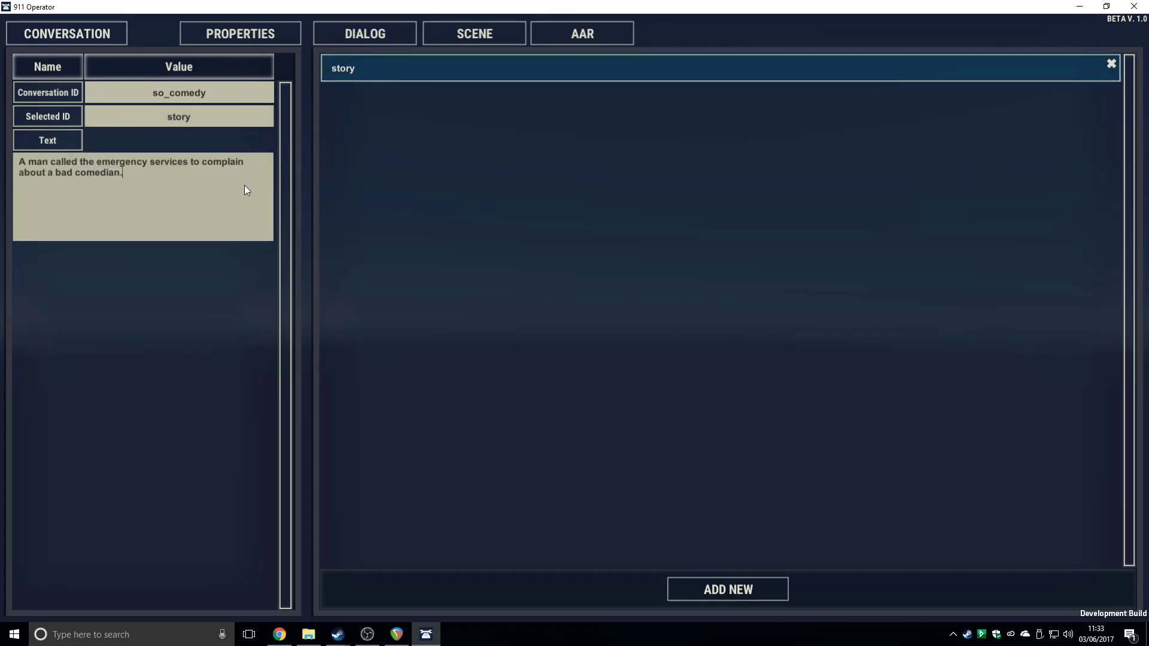
{"action": "left_click", "coordinate": [429, 145]}
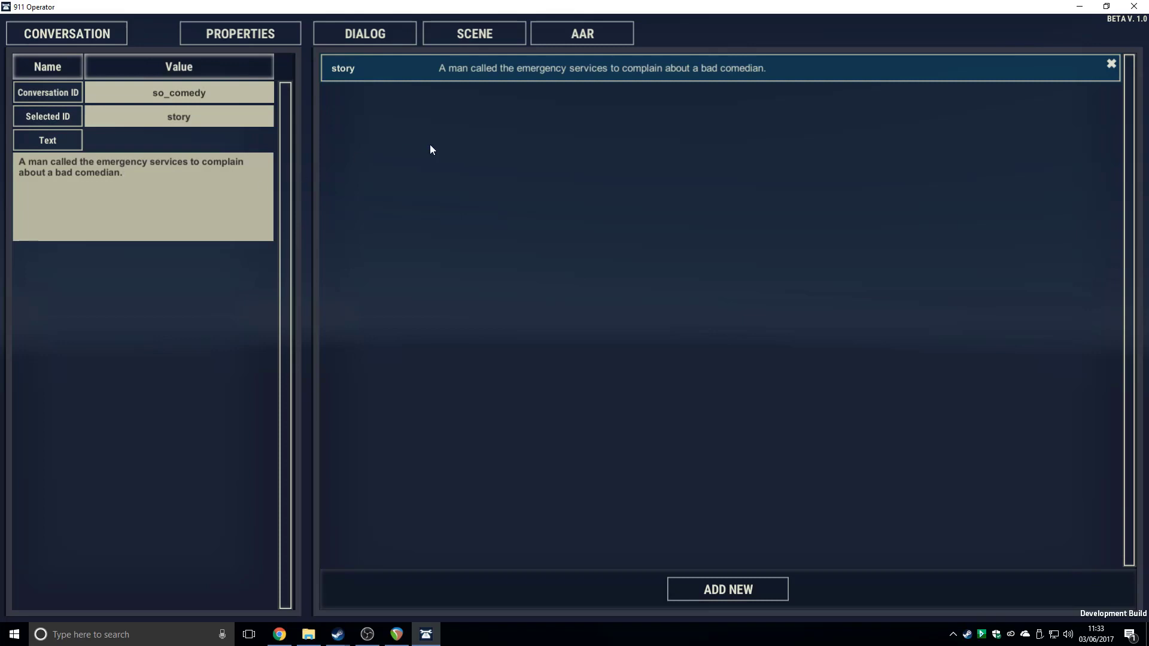
Step: Review the AAR entry alongside the dialog lines, checking caller lines 6 and 19 and the operator's line 20
{"action": "left_click", "coordinate": [329, 30]}
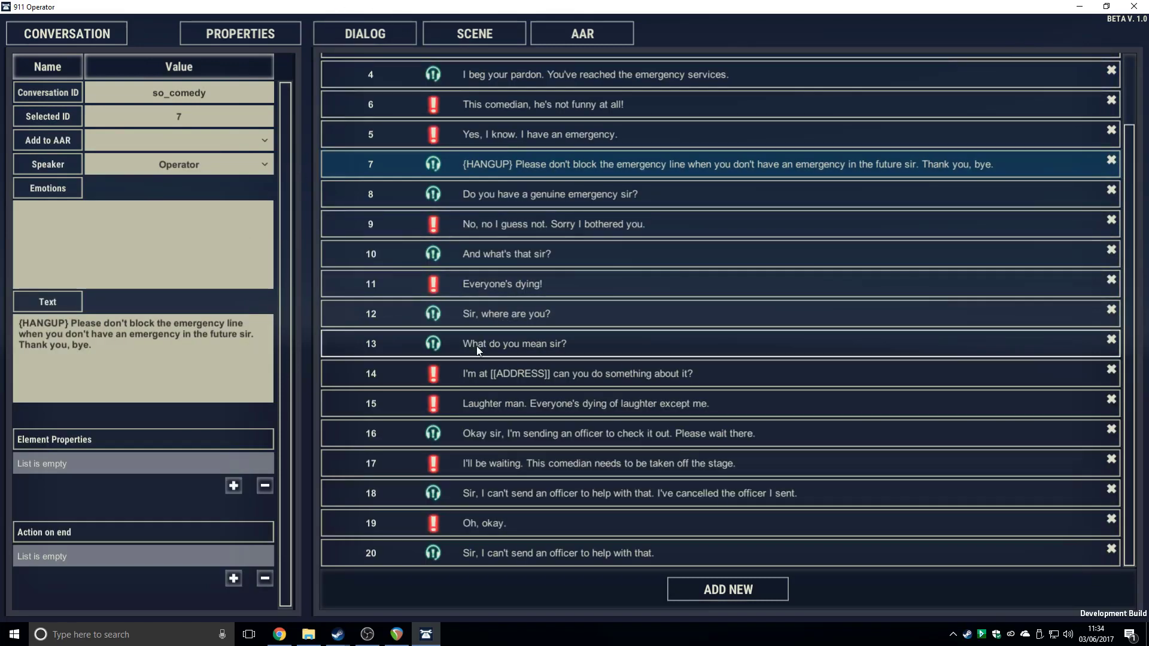
{"action": "left_click", "coordinate": [623, 27]}
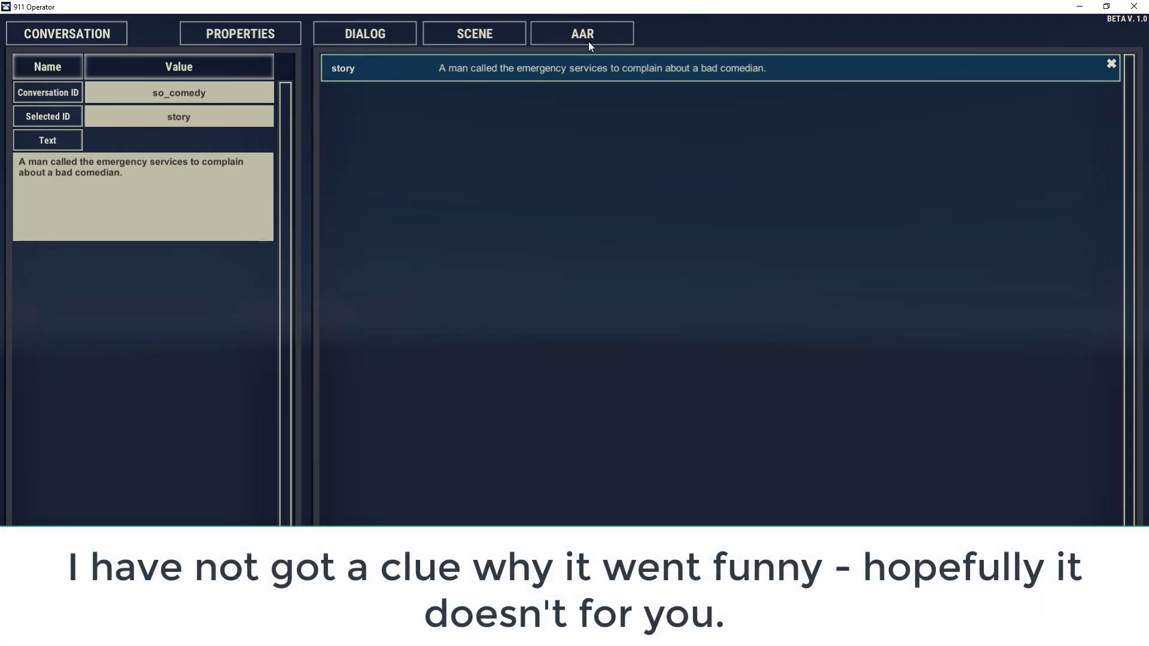
{"action": "left_click", "coordinate": [401, 25]}
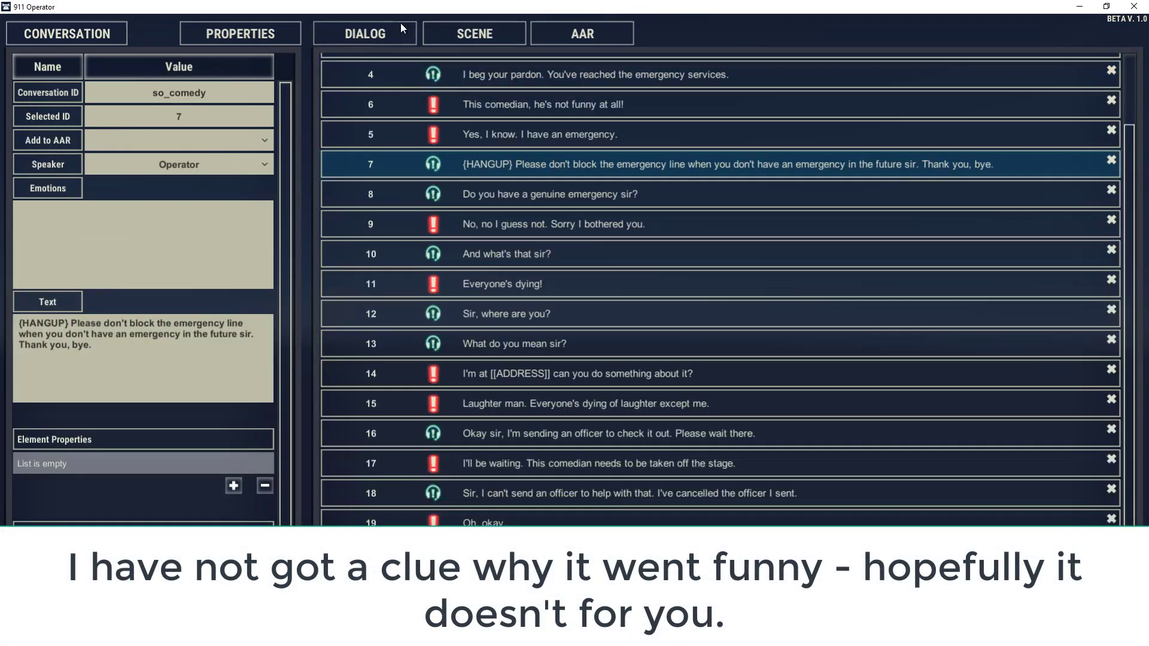
{"action": "left_click", "coordinate": [516, 466]}
{"action": "left_click", "coordinate": [514, 526]}
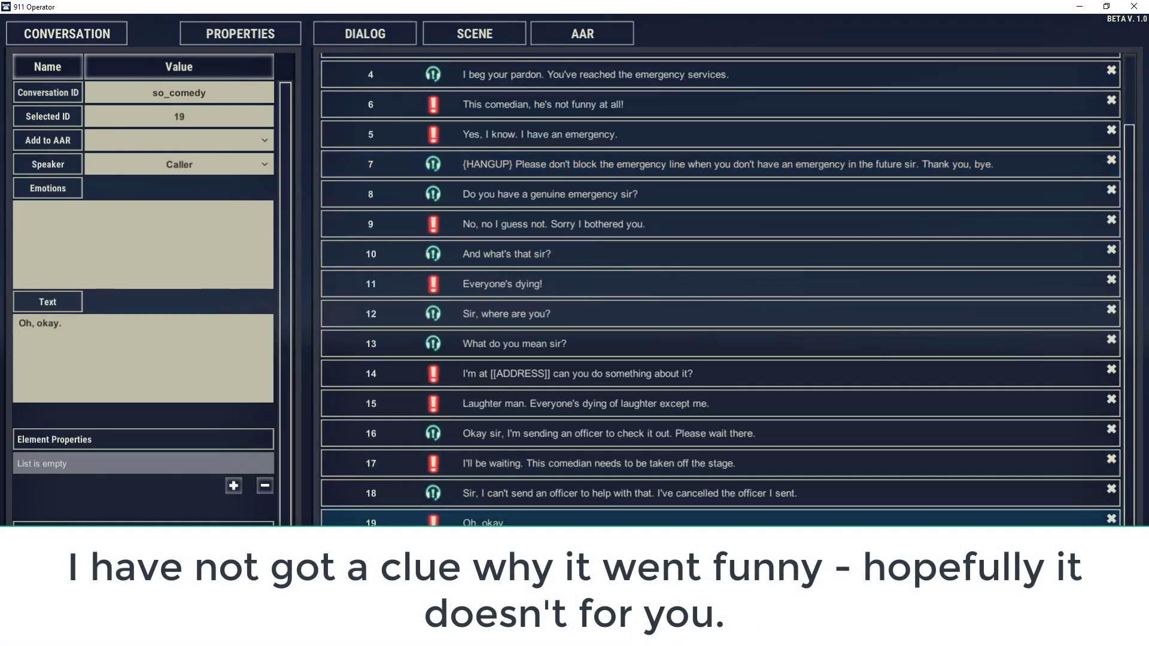
{"action": "left_click", "coordinate": [511, 552]}
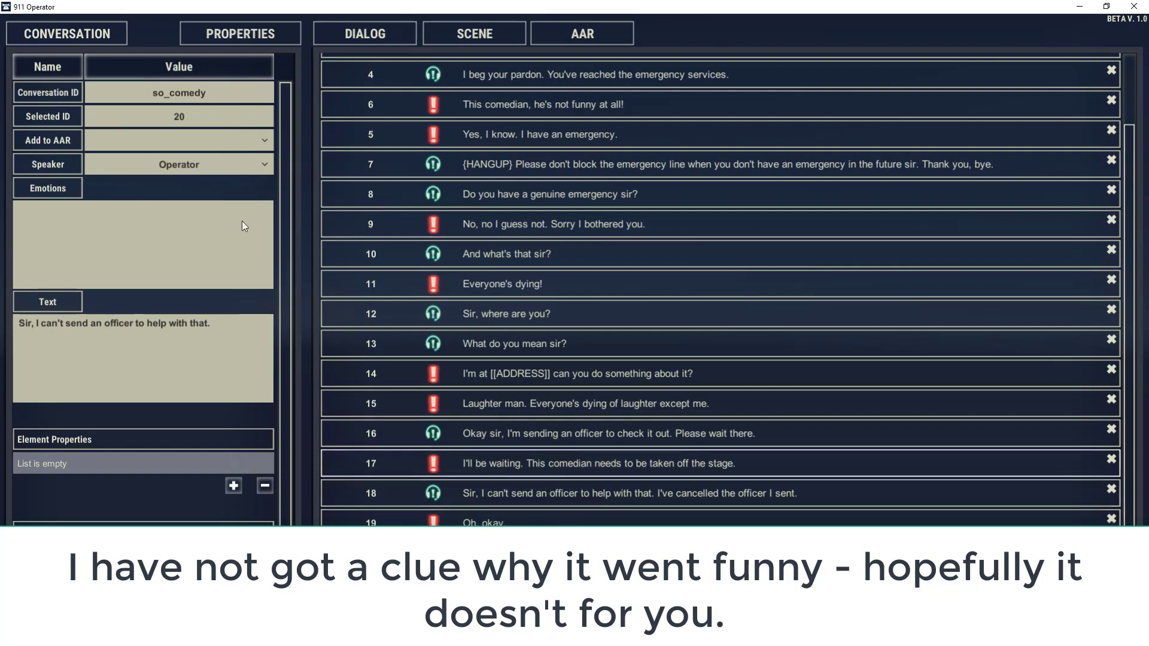
{"action": "left_click", "coordinate": [488, 164]}
{"action": "left_click", "coordinate": [487, 104]}
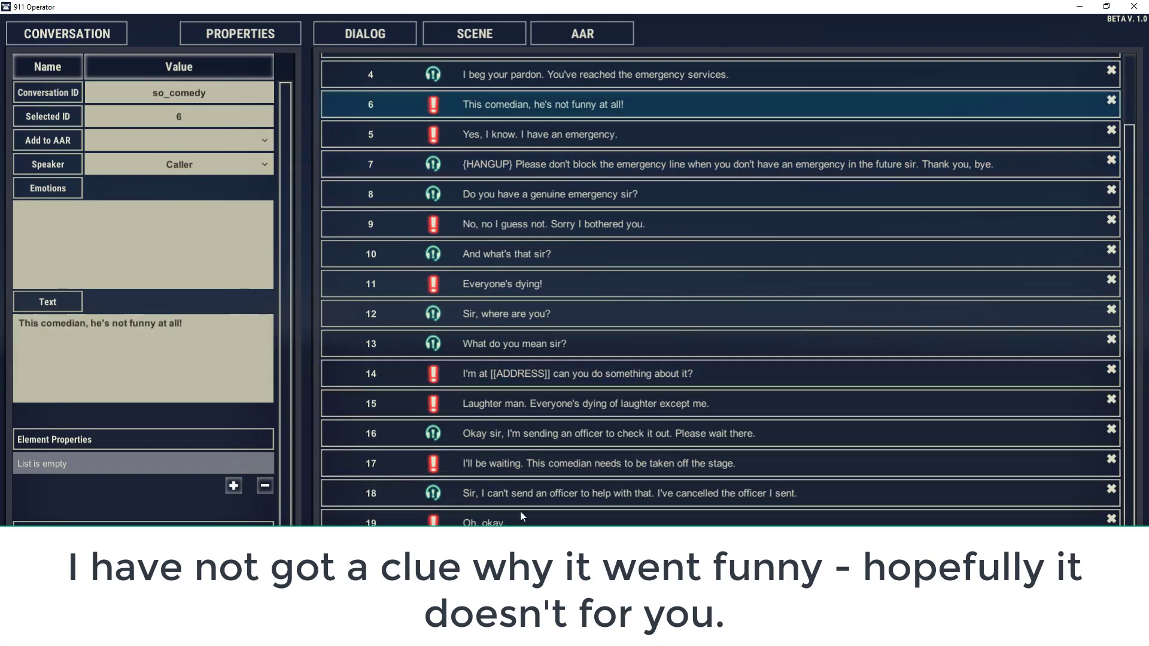
{"action": "left_click", "coordinate": [511, 551]}
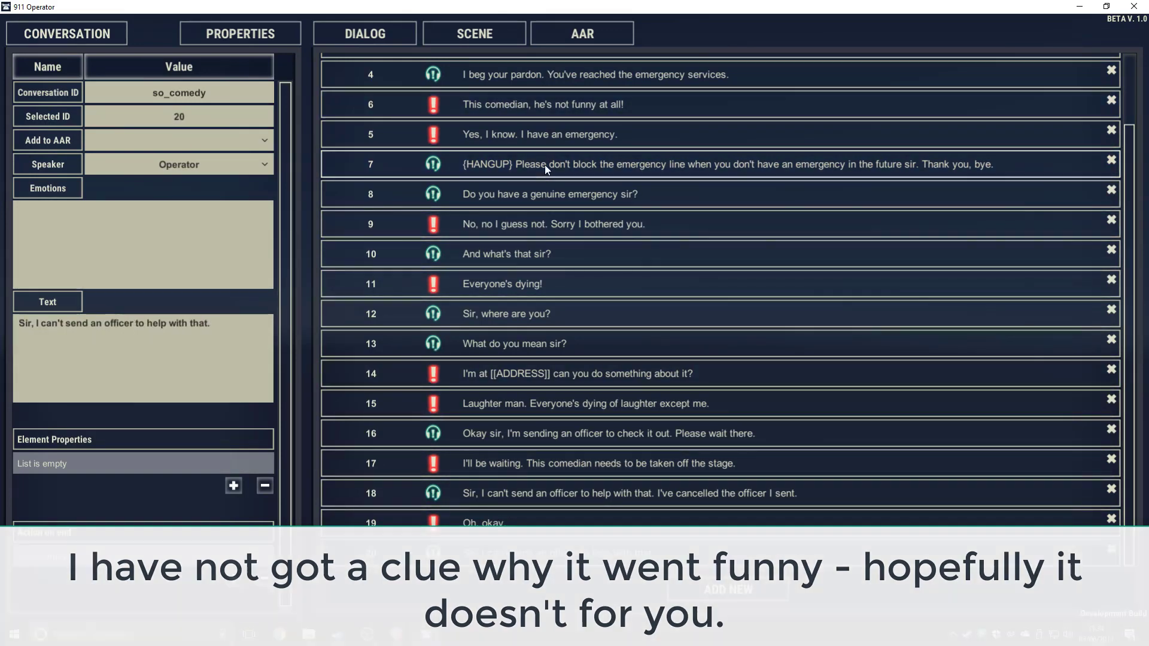
Step: Assign the AAR entry story to the operator's {HANGUP} line 7
{"action": "left_click", "coordinate": [544, 164]}
{"action": "left_click", "coordinate": [192, 140]}
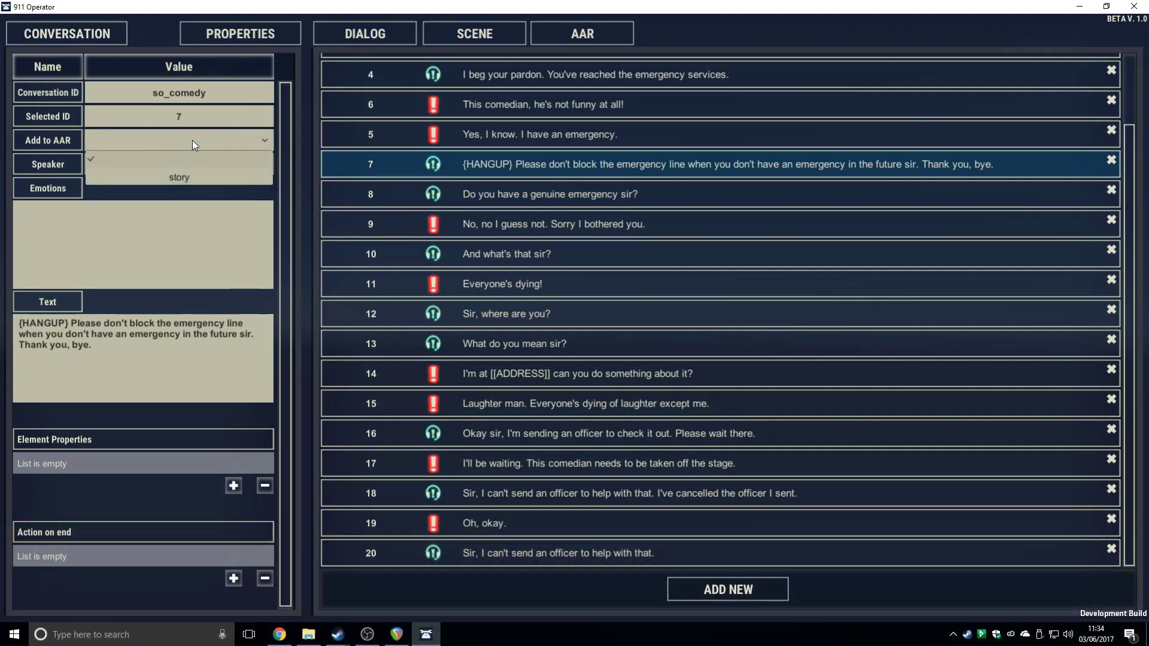
{"action": "left_click", "coordinate": [179, 178]}
{"action": "left_click", "coordinate": [202, 259]}
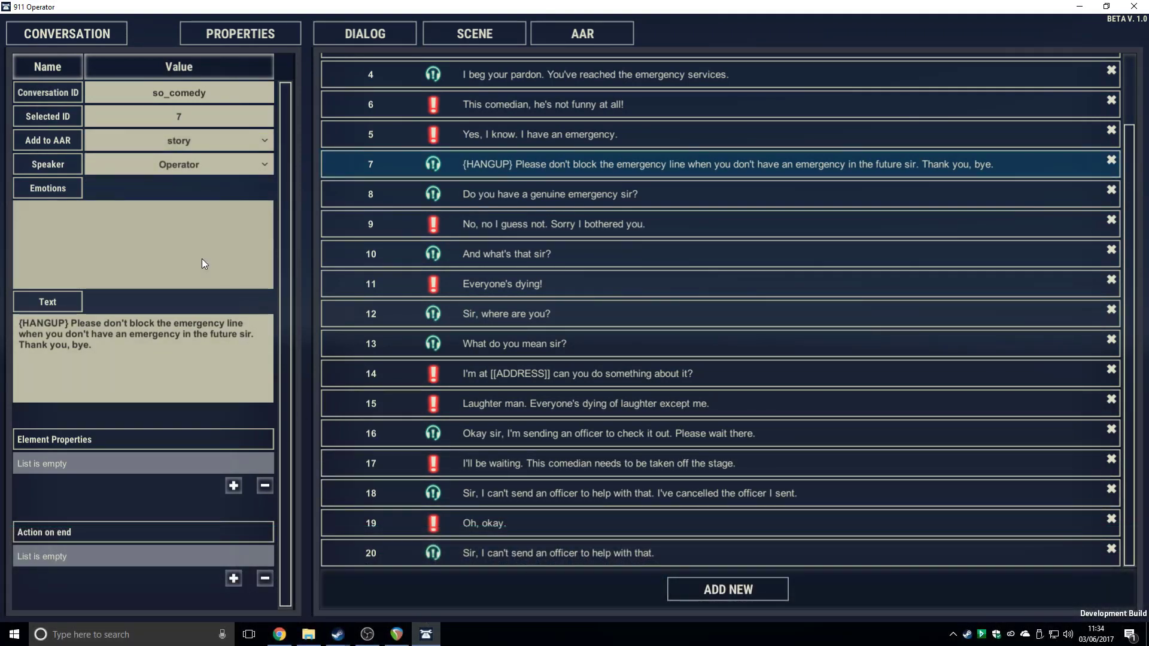
{"action": "left_click", "coordinate": [670, 433]}
{"action": "left_click", "coordinate": [530, 175]}
Step: Add a scene element to the call and look through its available tags
{"action": "left_click", "coordinate": [472, 38]}
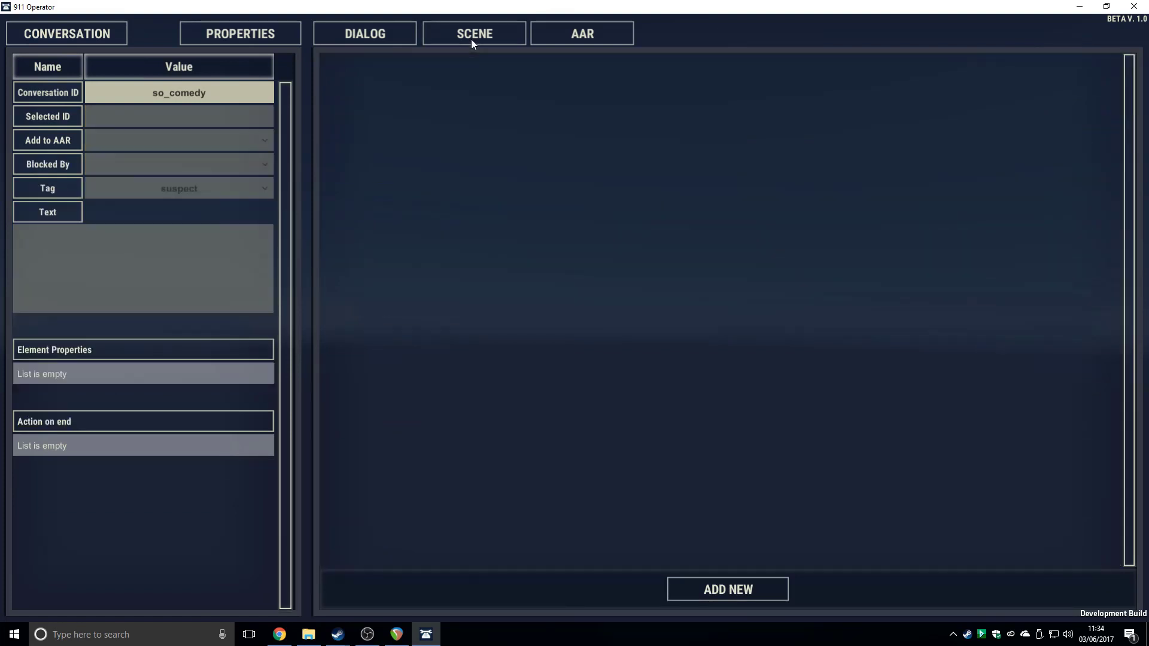
{"action": "left_click", "coordinate": [773, 589]}
{"action": "left_click", "coordinate": [413, 67]}
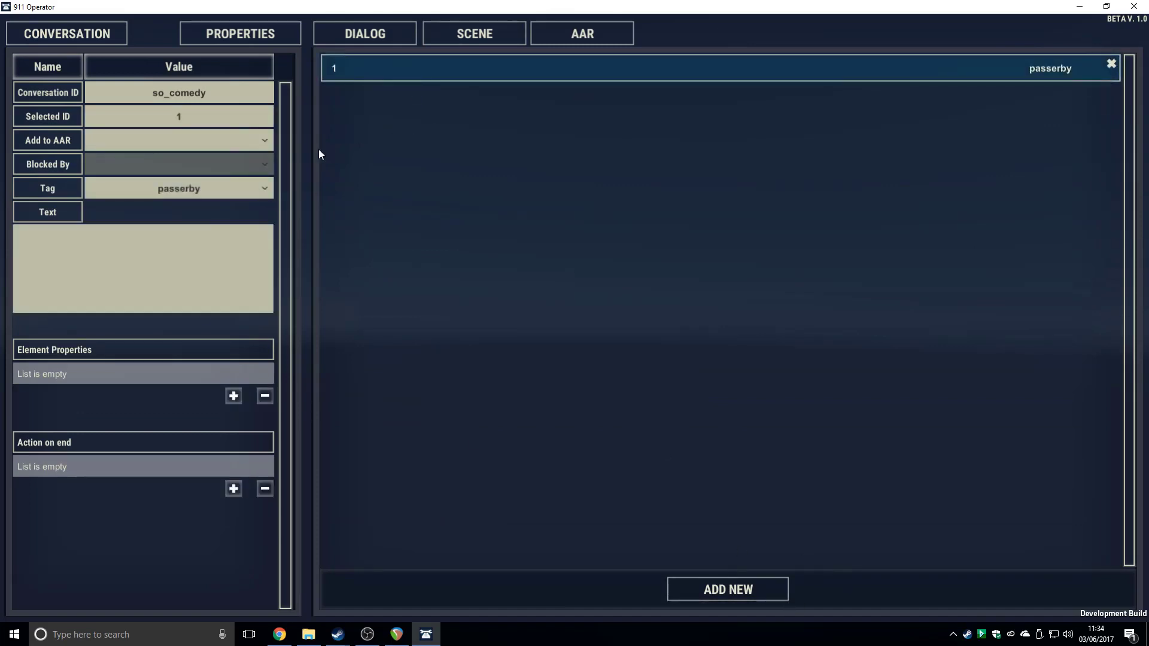
{"action": "left_click", "coordinate": [233, 187]}
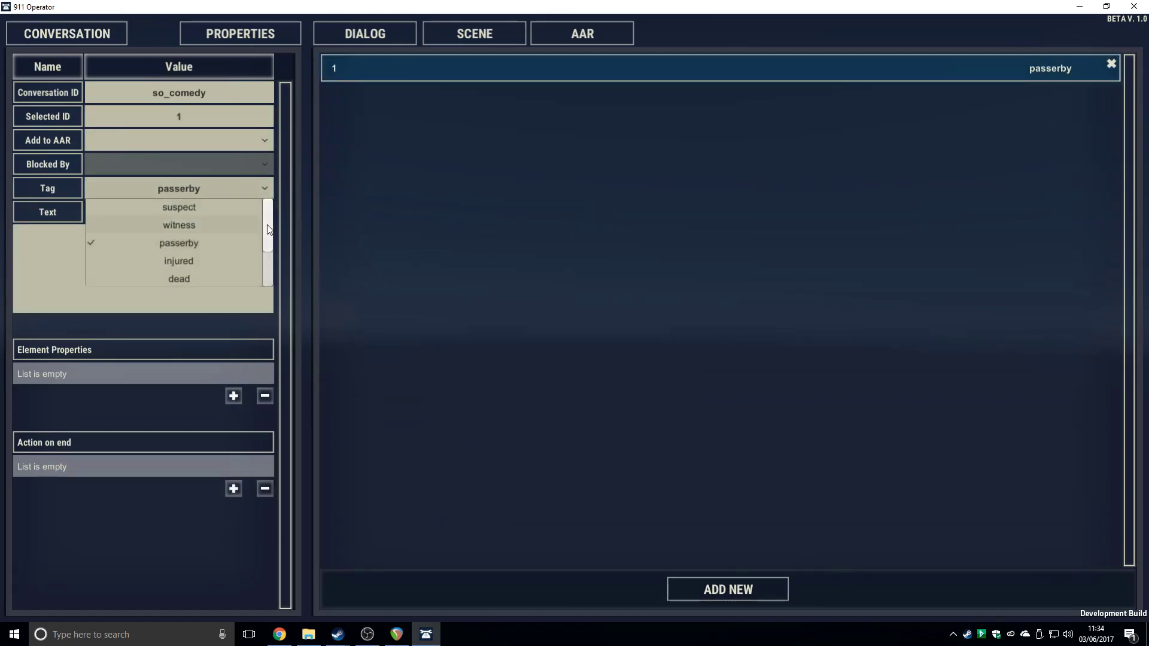
{"action": "mouse_move", "coordinate": [268, 230]}
{"action": "left_mouse_down"}
{"action": "mouse_move", "coordinate": [268, 281]}
{"action": "mouse_move", "coordinate": [262, 252]}
{"action": "left_mouse_up"}
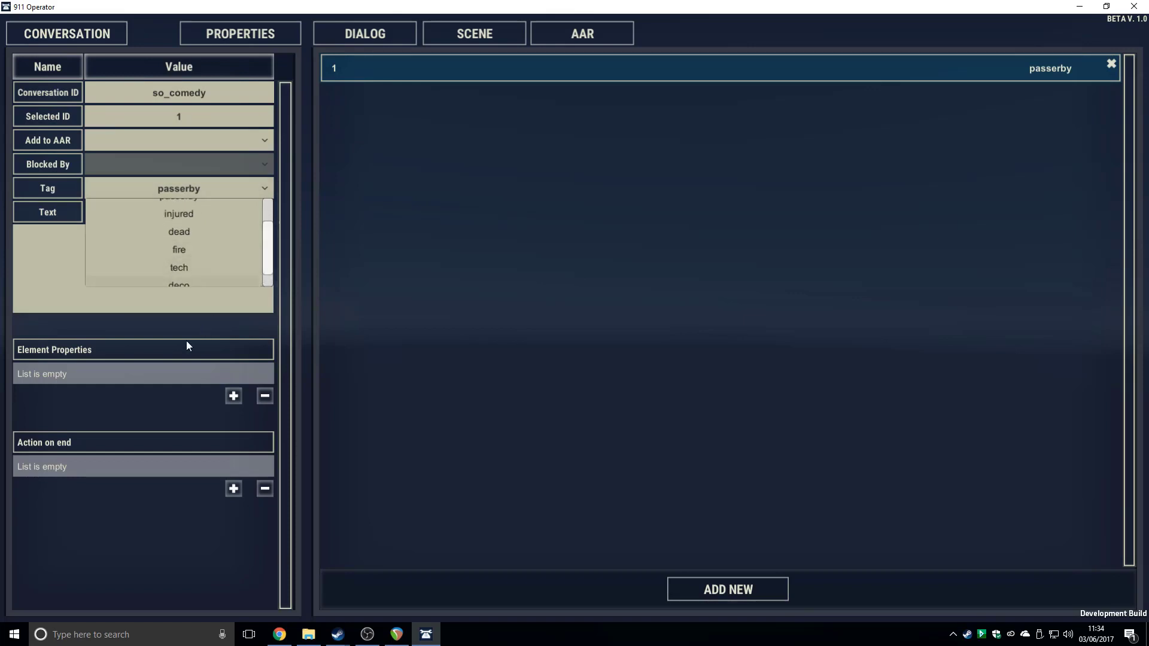
Step: Add an empty element property to scene element 1
{"action": "left_click", "coordinate": [229, 393]}
{"action": "left_click", "coordinate": [232, 395]}
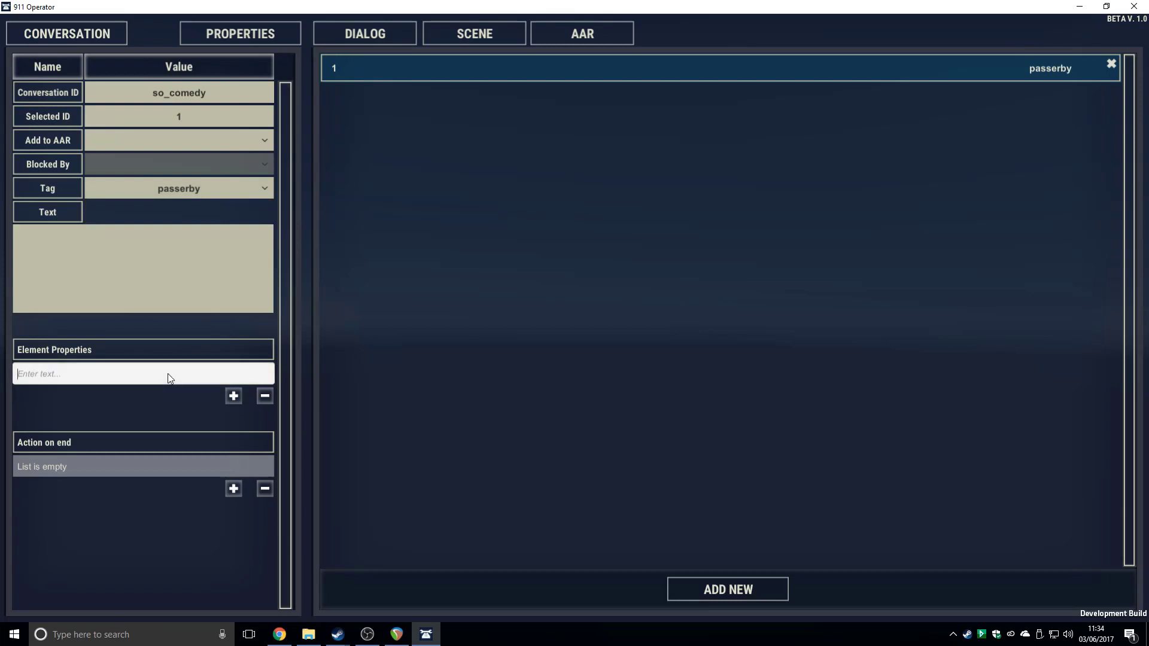
{"action": "left_click", "coordinate": [266, 376]}
Step: Review the tag options for scene element 1 and set its tag to witness
{"action": "left_click", "coordinate": [265, 182]}
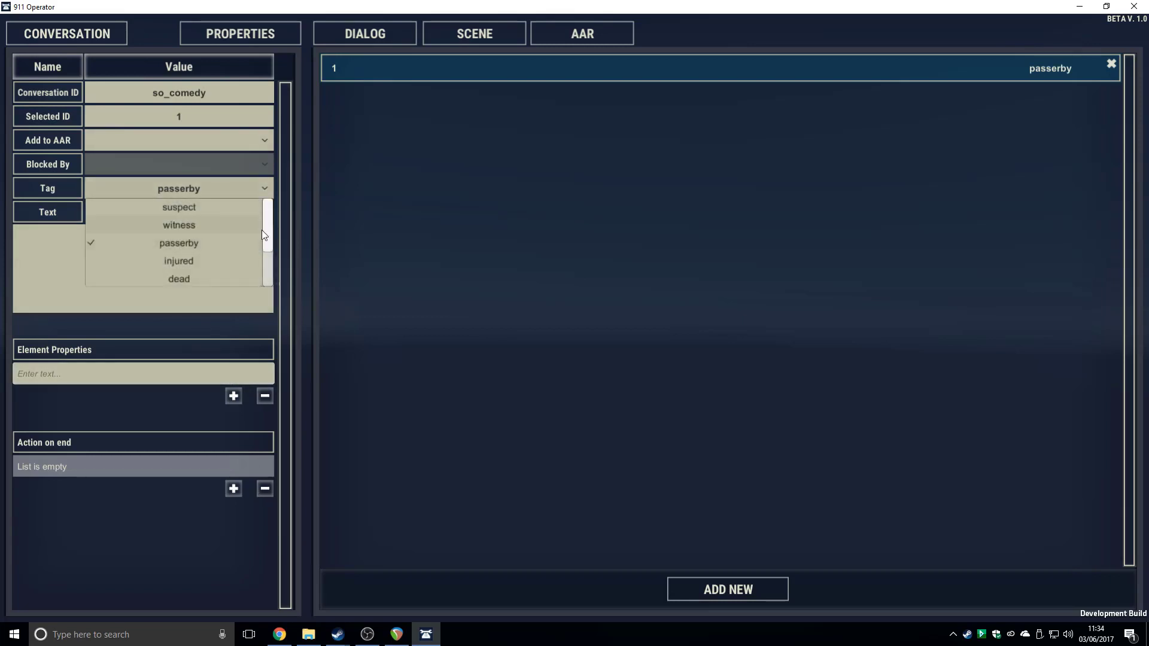
{"action": "scroll", "coordinate": [261, 230], "scroll_direction": "down", "scroll_amount": 3}
{"action": "scroll", "coordinate": [259, 266], "scroll_direction": "up", "scroll_amount": 3}
{"action": "scroll", "coordinate": [260, 228], "scroll_direction": "down", "scroll_amount": 2}
{"action": "scroll", "coordinate": [258, 215], "scroll_direction": "up", "scroll_amount": 2}
{"action": "scroll", "coordinate": [277, 246], "scroll_direction": "down", "scroll_amount": 4}
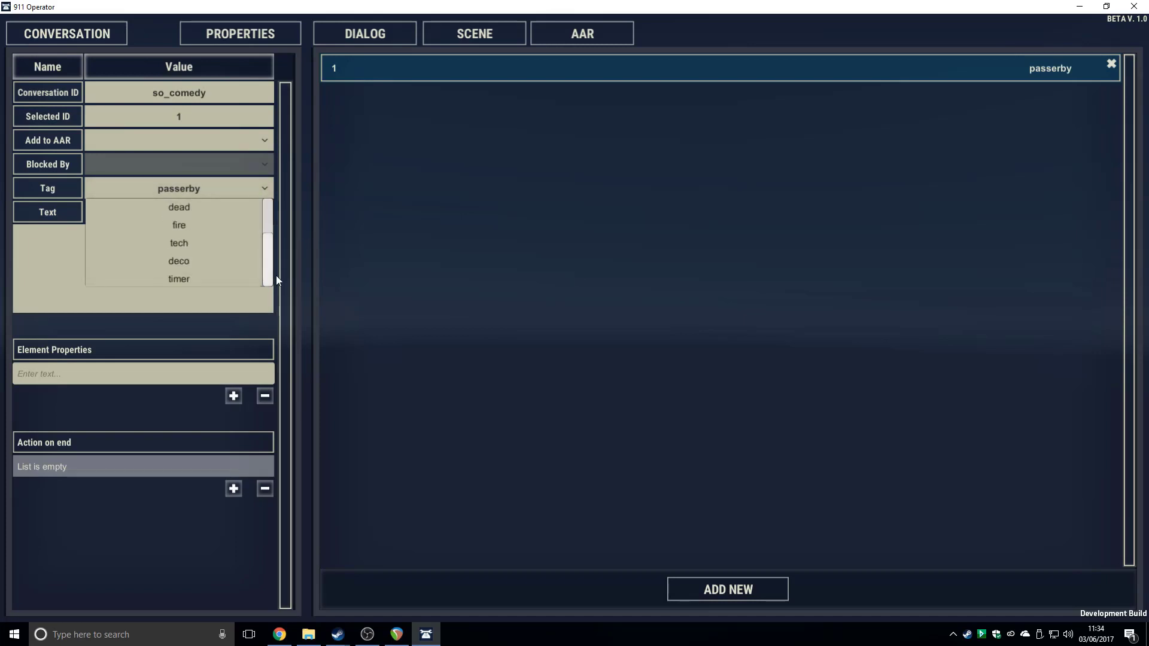
{"action": "scroll", "coordinate": [264, 236], "scroll_direction": "up", "scroll_amount": 3}
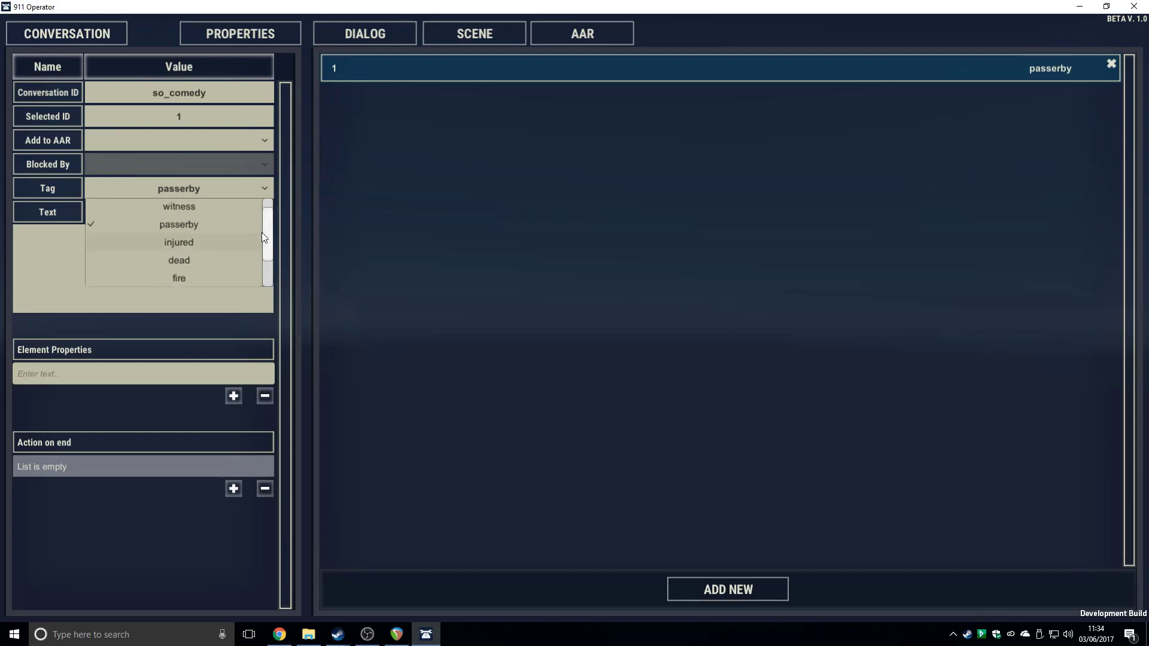
{"action": "left_click", "coordinate": [264, 397]}
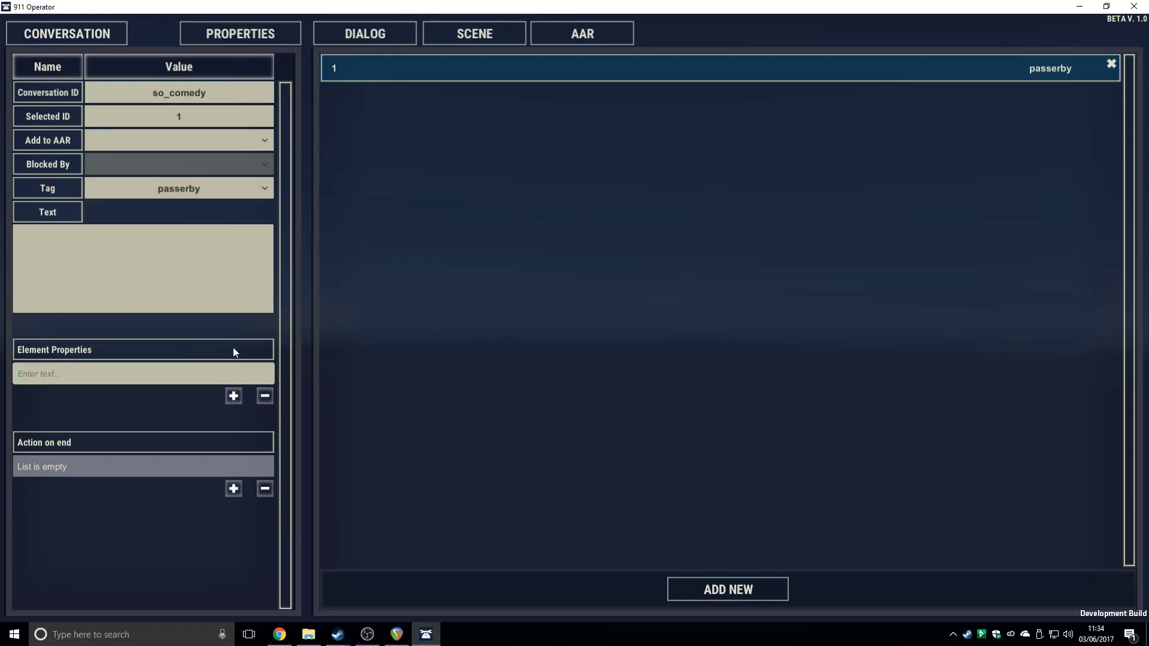
{"action": "left_click", "coordinate": [217, 187]}
{"action": "mouse_move", "coordinate": [266, 223]}
{"action": "left_mouse_down"}
{"action": "mouse_move", "coordinate": [267, 236]}
{"action": "mouse_move", "coordinate": [265, 212]}
{"action": "left_mouse_up"}
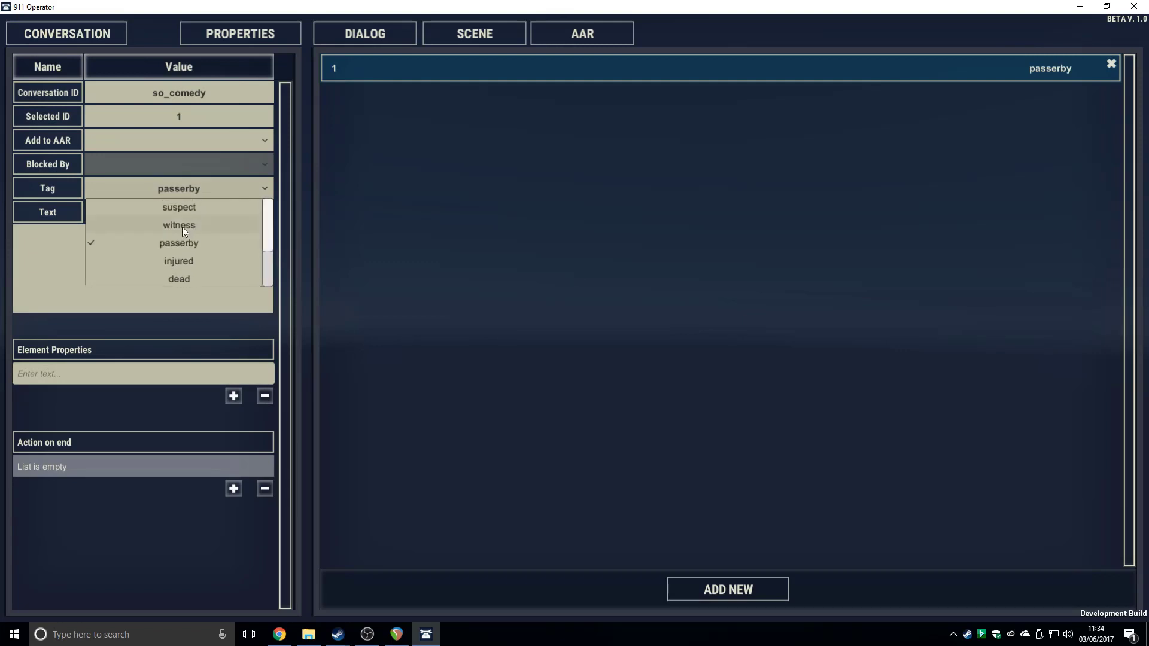
{"action": "left_click", "coordinate": [241, 225]}
Step: Give the witness scene element the text Caller, leaving its AAR entry unassigned, and remove its empty element property
{"action": "left_click", "coordinate": [138, 260]}
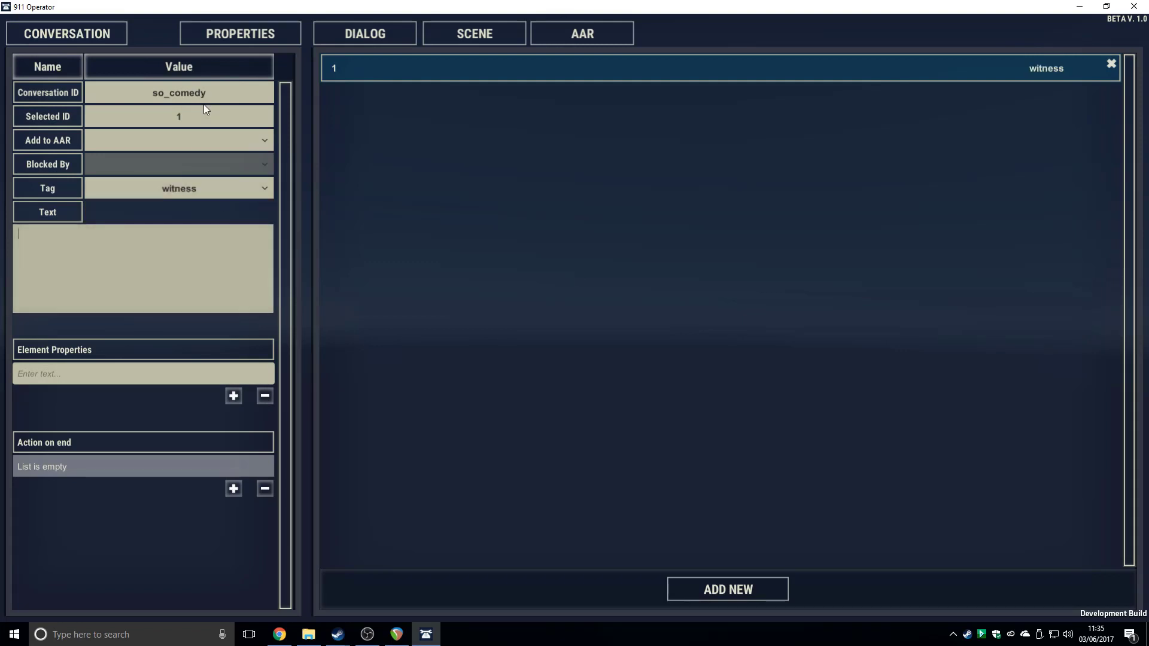
{"action": "left_click", "coordinate": [265, 142]}
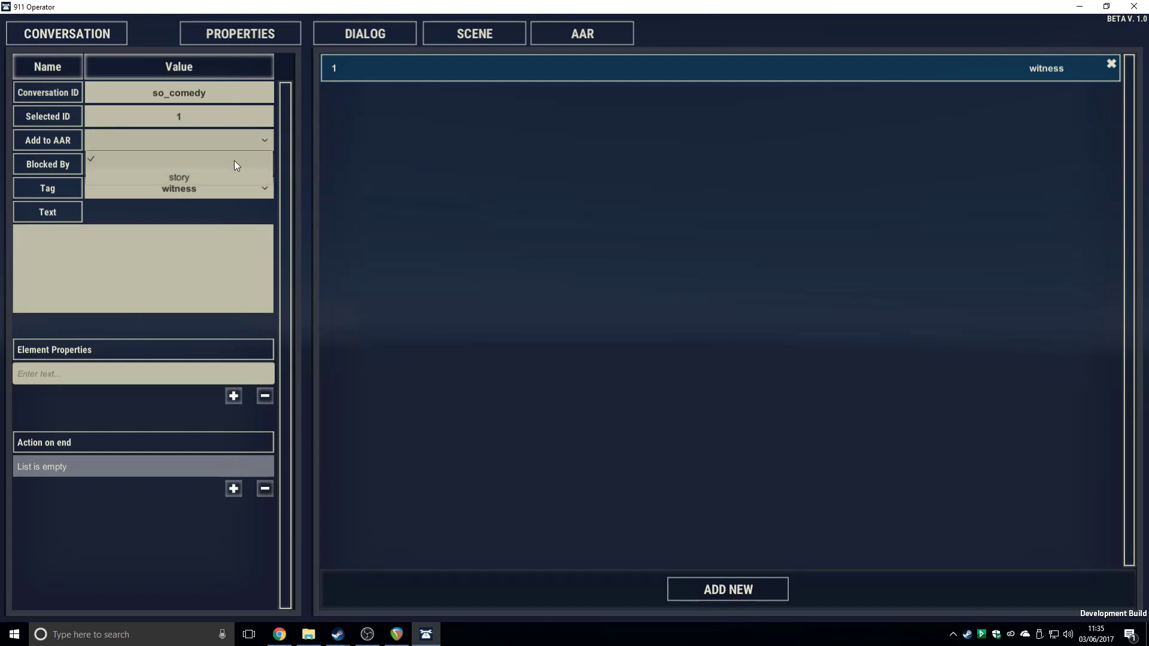
{"action": "left_click", "coordinate": [170, 237]}
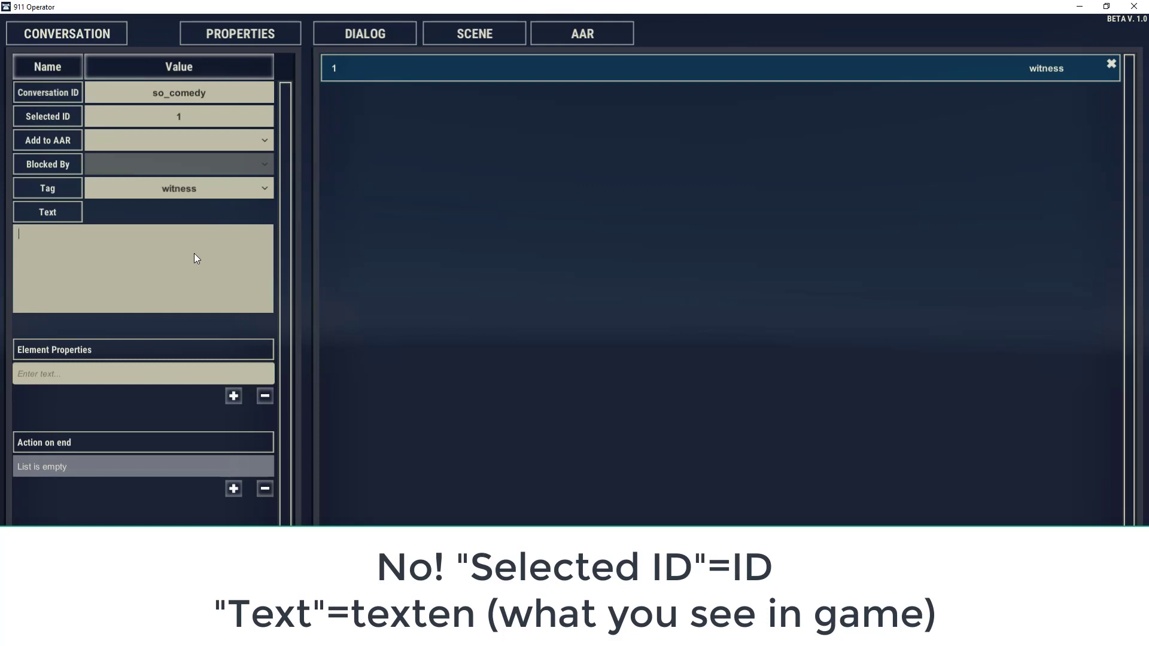
{"action": "type", "text": "Caller"}
{"action": "left_click", "coordinate": [70, 370]}
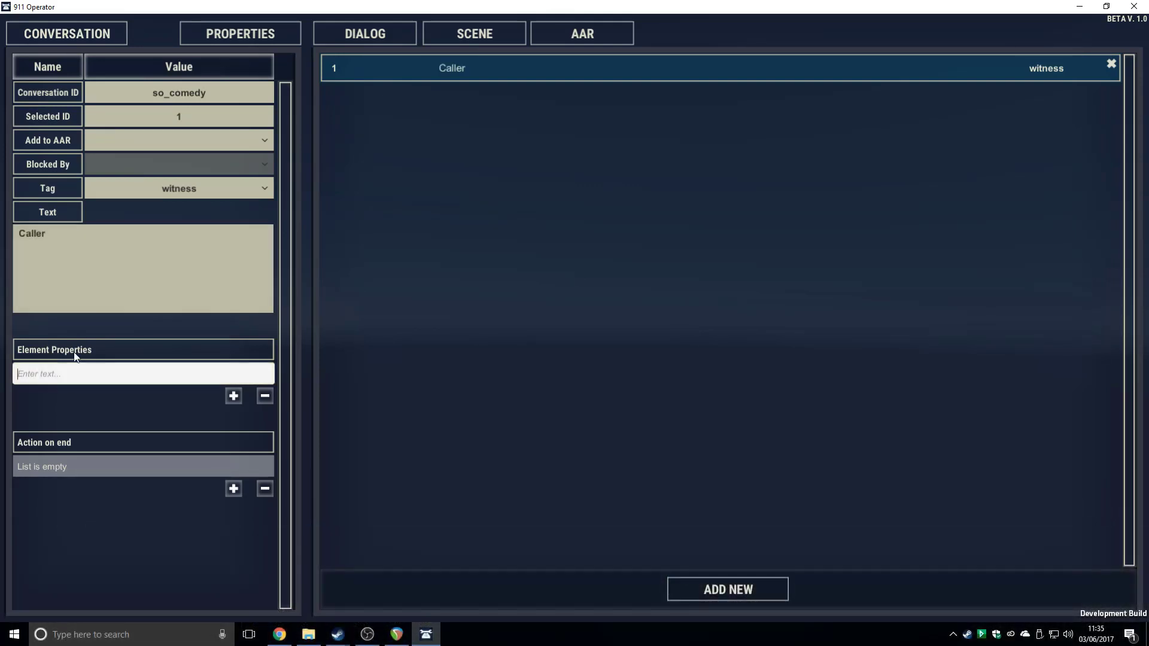
{"action": "left_click", "coordinate": [93, 258]}
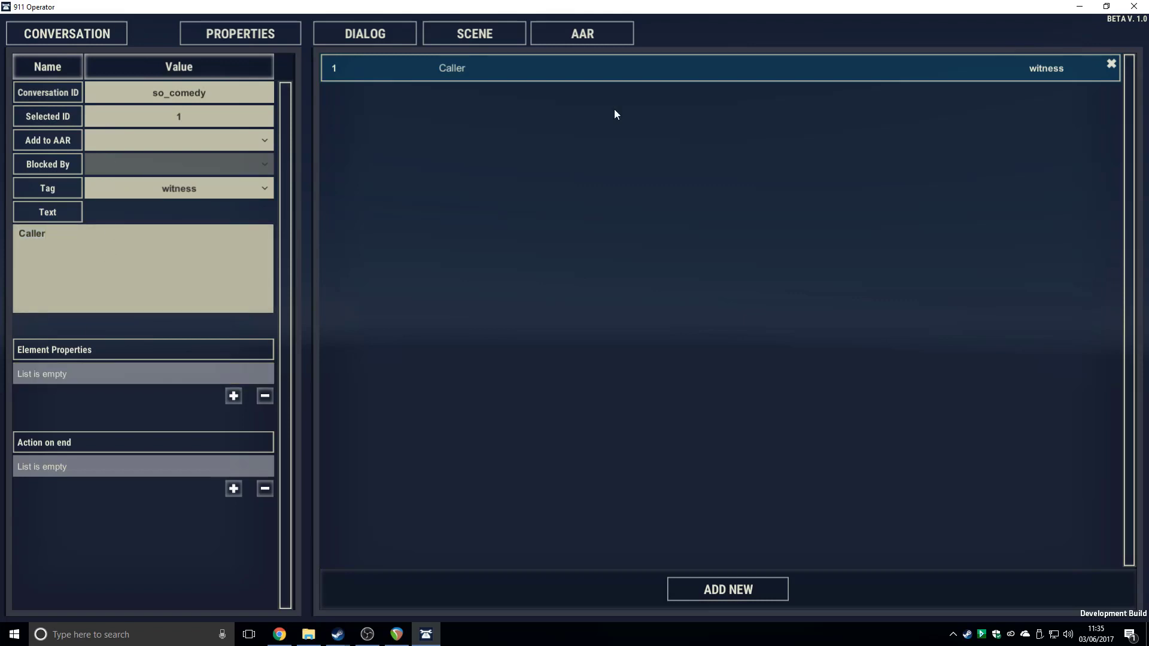
Step: Review the call's dialog, scene and AAR lists, and check the available conversation commands
{"action": "left_click", "coordinate": [365, 33]}
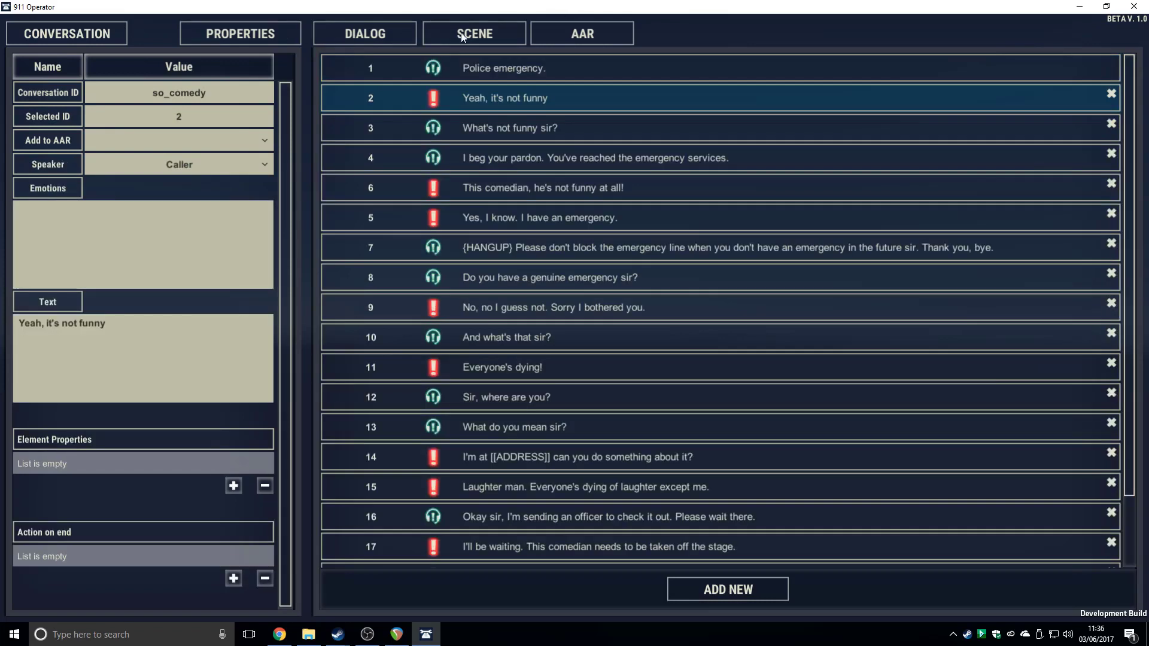
{"action": "left_click", "coordinate": [463, 36]}
{"action": "left_click", "coordinate": [580, 36]}
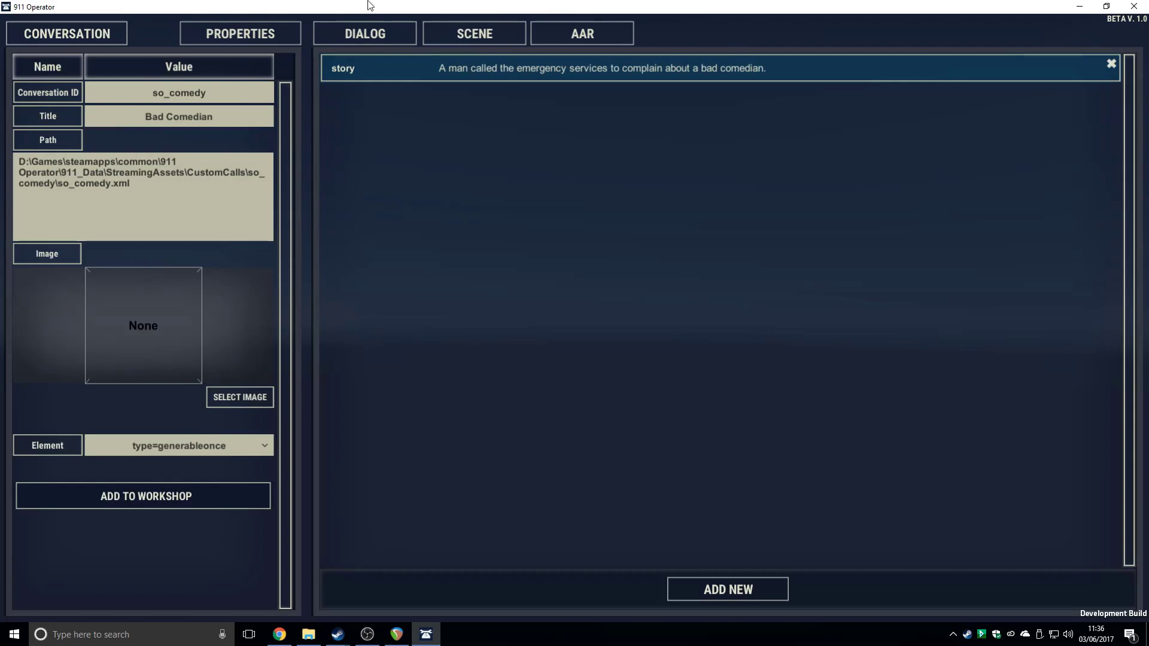
{"action": "left_click", "coordinate": [336, 36]}
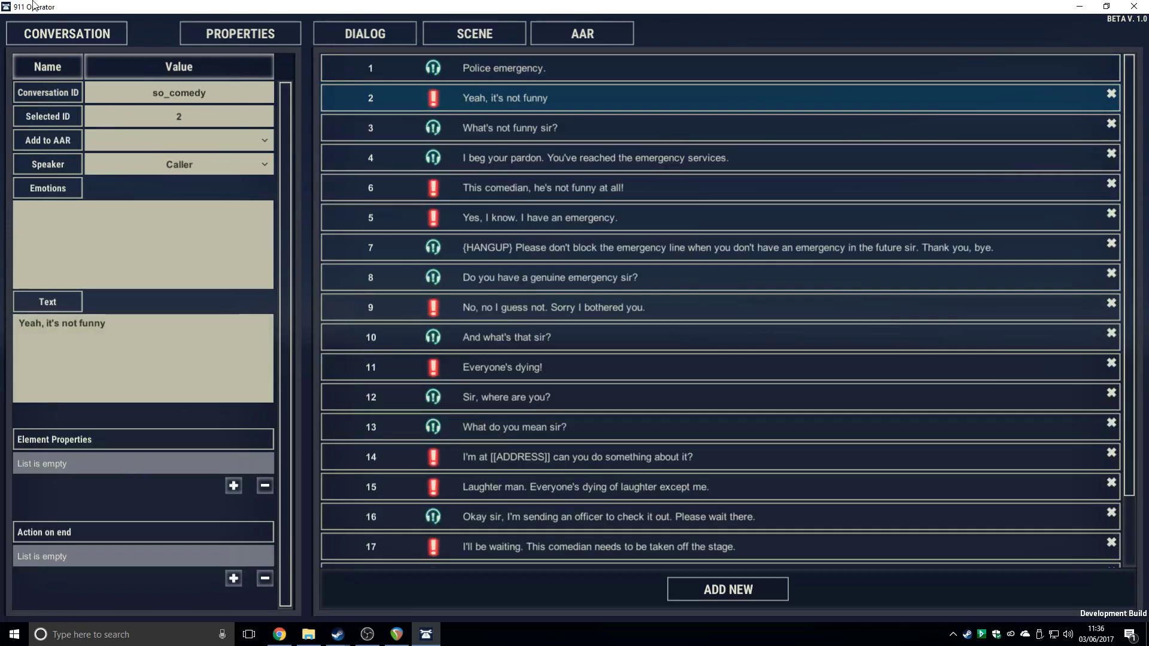
{"action": "left_click", "coordinate": [48, 36]}
{"action": "left_click", "coordinate": [94, 121]}
{"action": "left_click", "coordinate": [100, 28]}
{"action": "left_click", "coordinate": [94, 88]}
Step: Switch to File Explorer and open the game's 911 Operator folder under D:\Games\steamapps\common
{"action": "left_click", "coordinate": [1080, 6]}
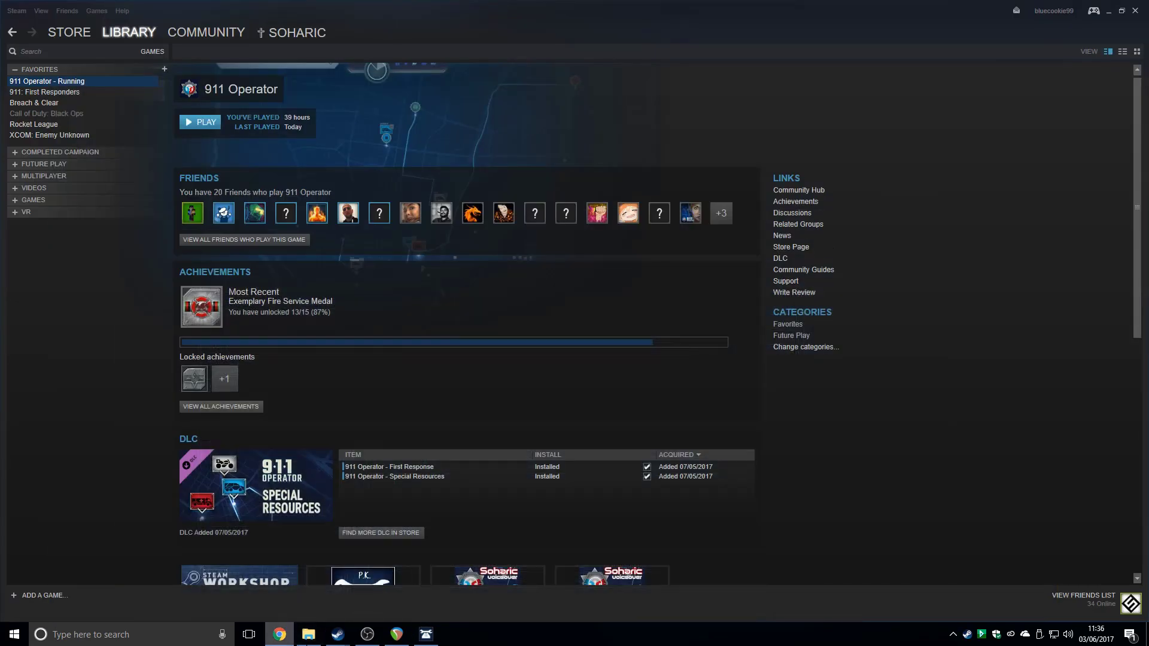
{"action": "left_click", "coordinate": [312, 637]}
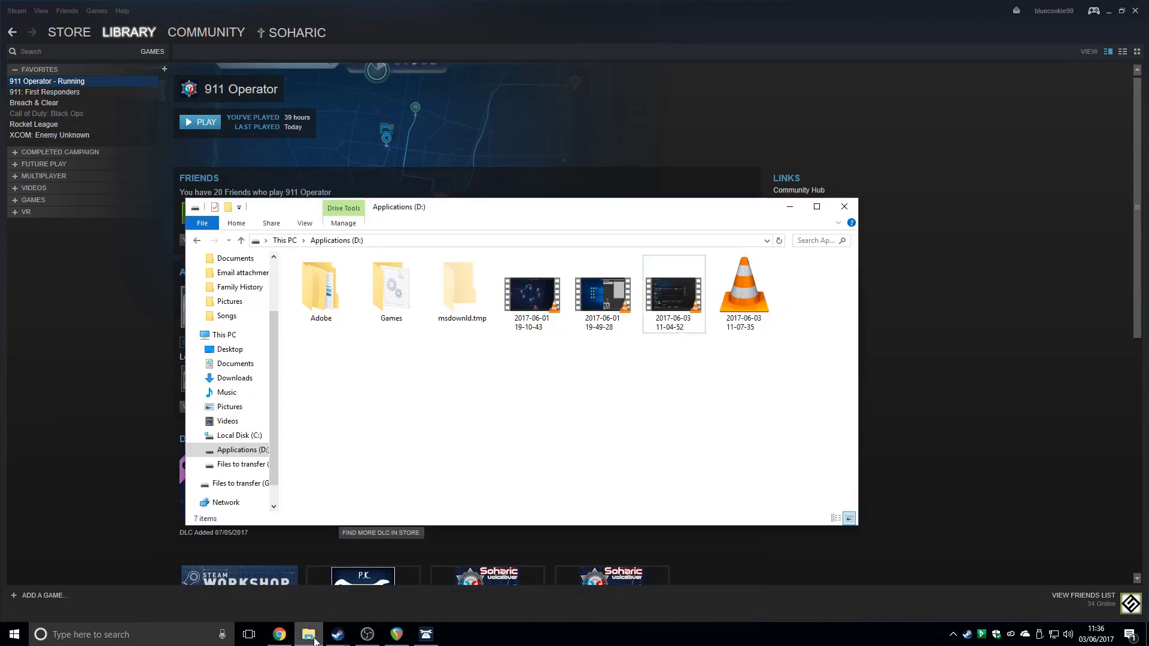
{"action": "double_click", "coordinate": [391, 296]}
{"action": "double_click", "coordinate": [352, 291]}
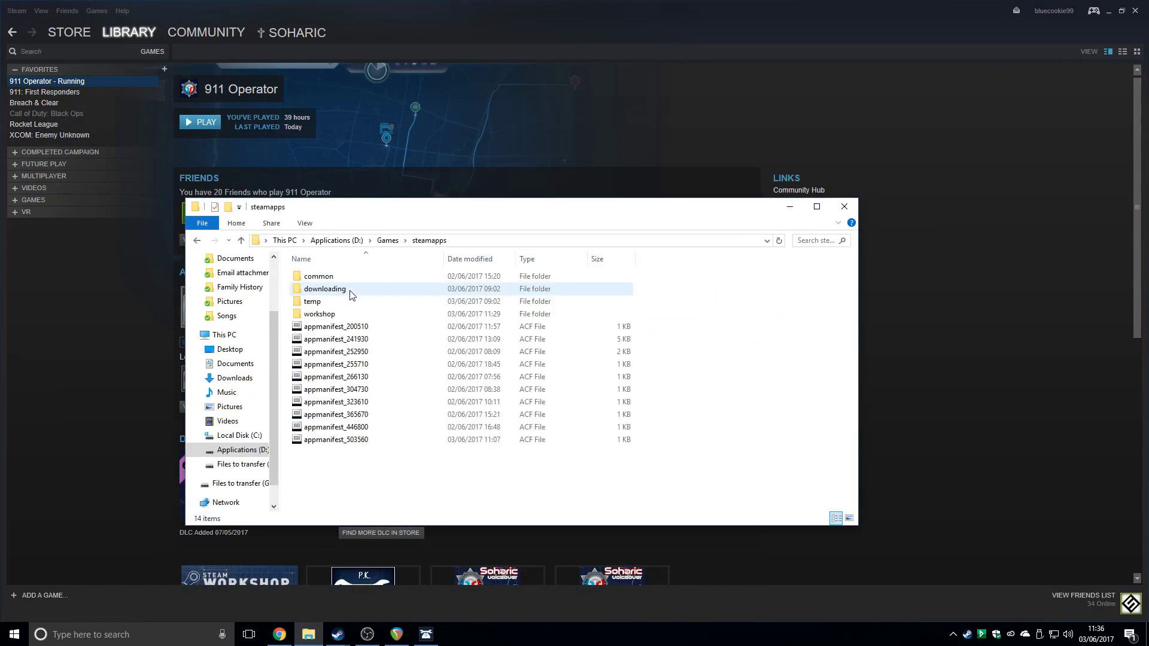
{"action": "double_click", "coordinate": [331, 317]}
{"action": "left_click", "coordinate": [429, 240]}
{"action": "double_click", "coordinate": [323, 276]}
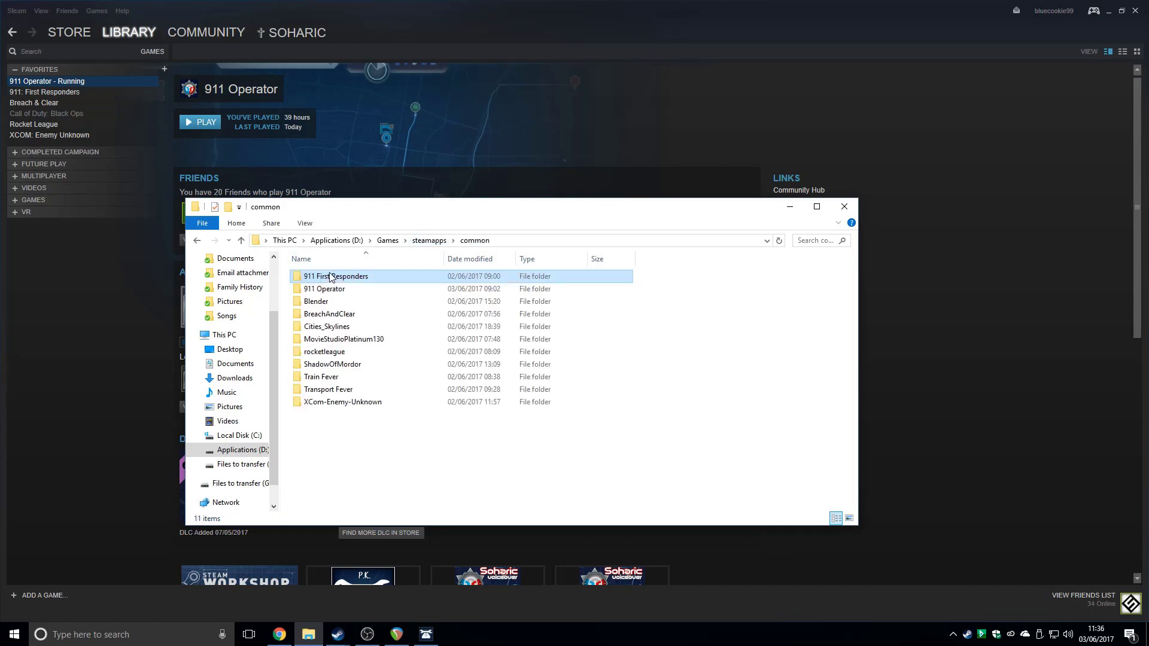
{"action": "double_click", "coordinate": [329, 277]}
{"action": "left_click", "coordinate": [475, 240]}
{"action": "double_click", "coordinate": [327, 289]}
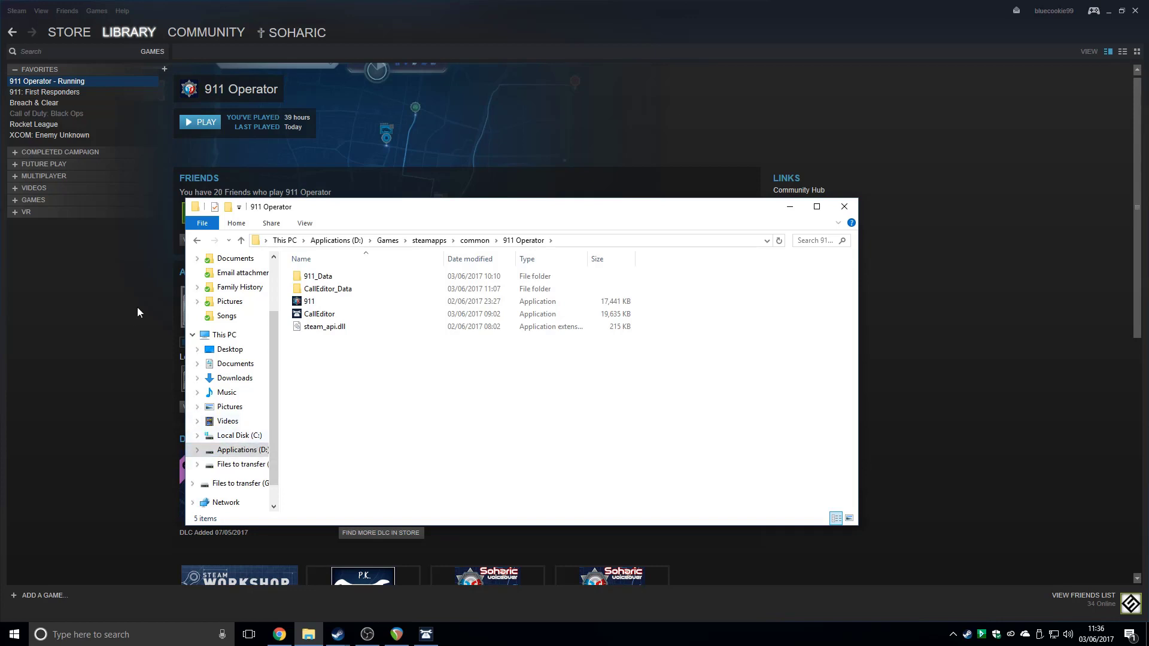
Step: Open so_comedy.xml from 911_Data\StreamingAssets\CustomCalls\so_comedy in Notepad++
{"action": "double_click", "coordinate": [358, 277]}
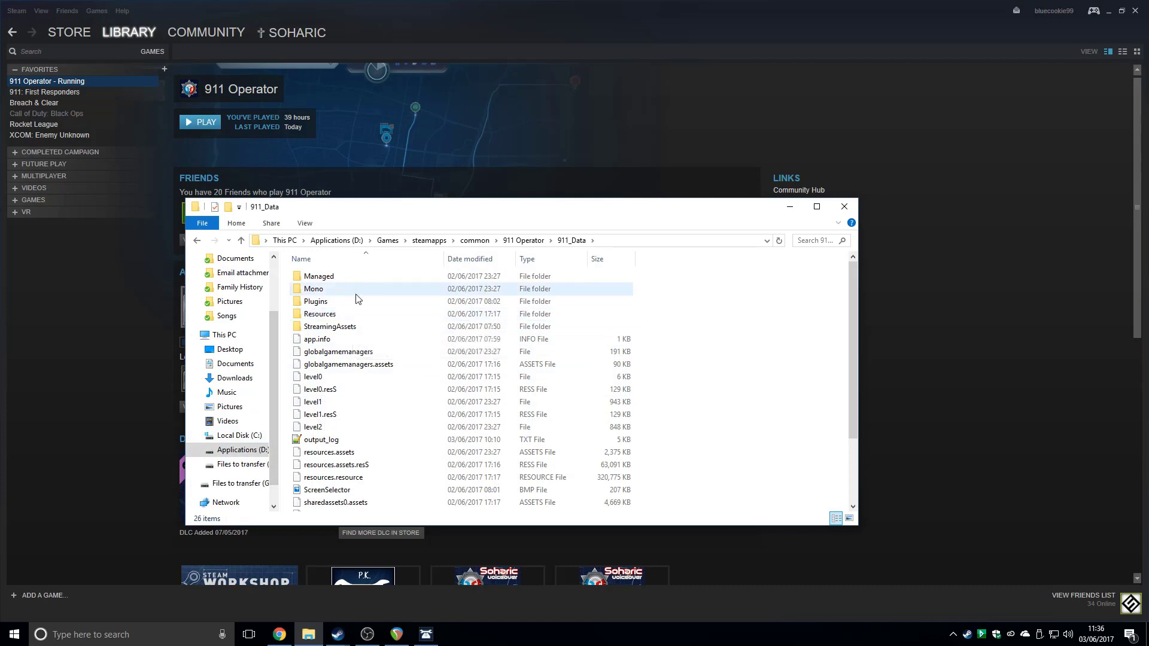
{"action": "double_click", "coordinate": [329, 326]}
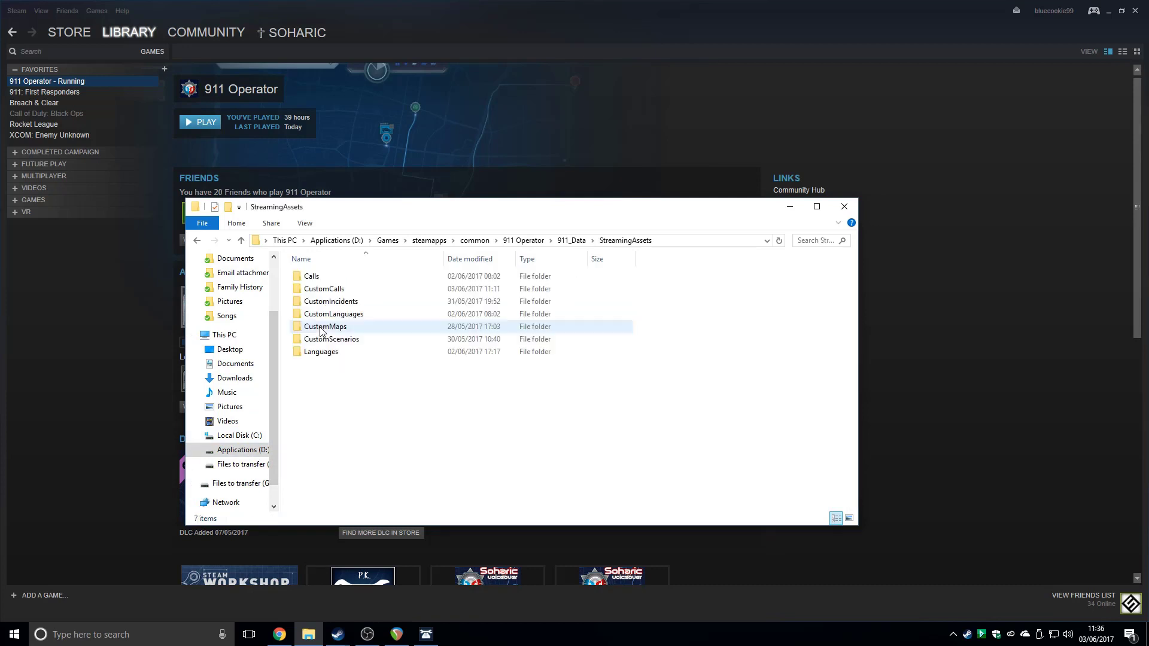
{"action": "double_click", "coordinate": [326, 288]}
{"action": "double_click", "coordinate": [326, 275]}
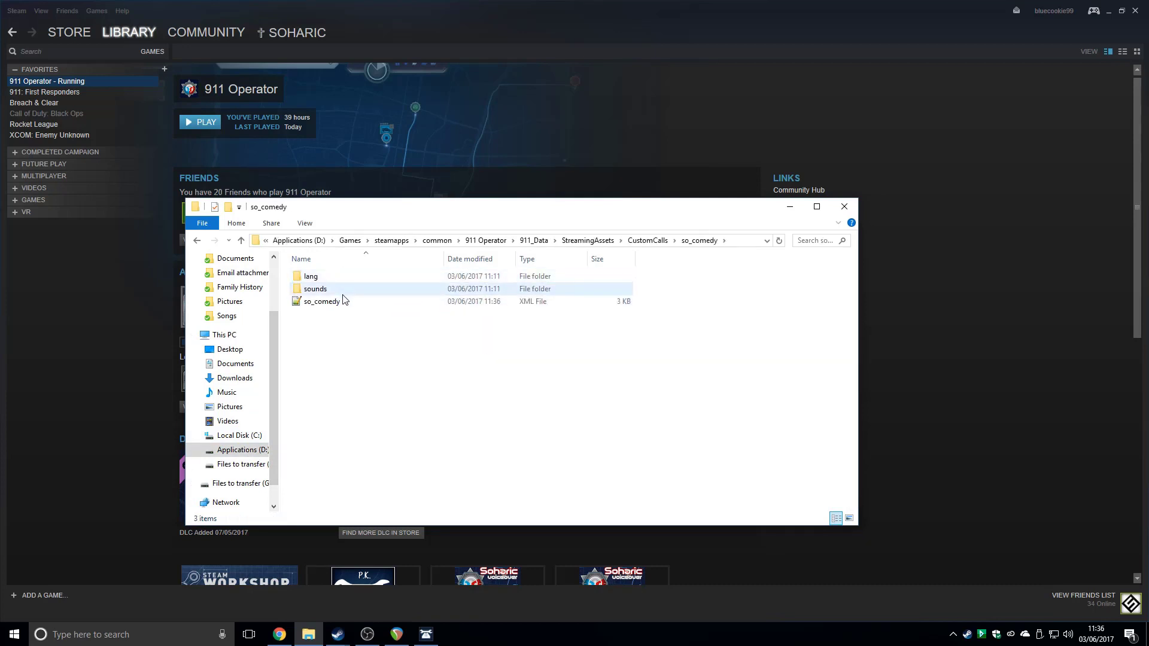
{"action": "double_click", "coordinate": [343, 299]}
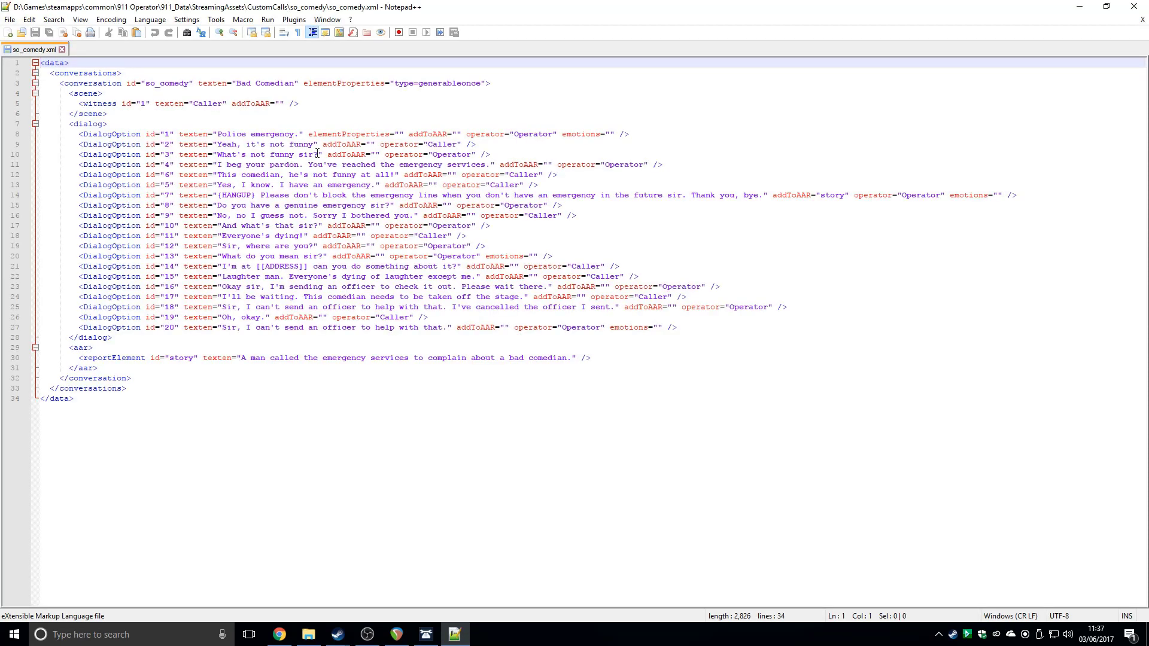
Step: Examine the dialog options in so_comedy.xml, including their IDs, texts, speakers and the AAR assignment of option 7
{"action": "left_click", "coordinate": [217, 134]}
{"action": "left_click_drag", "start_coordinate": [654, 170], "coordinate": [597, 167]}
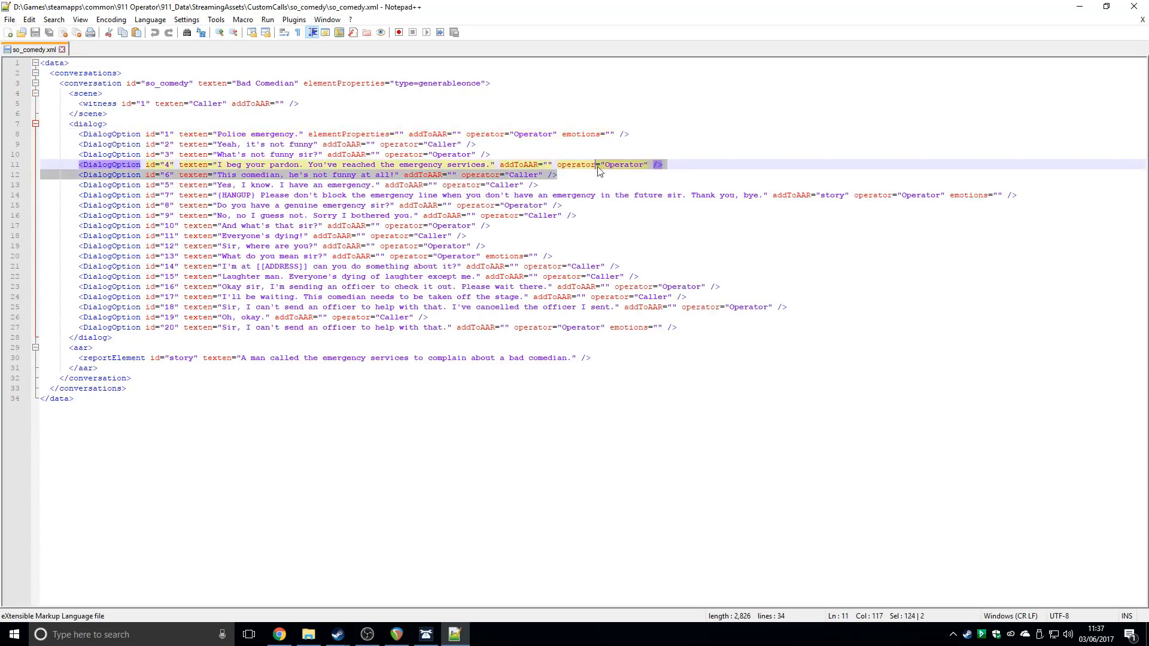
{"action": "left_click", "coordinate": [582, 167]}
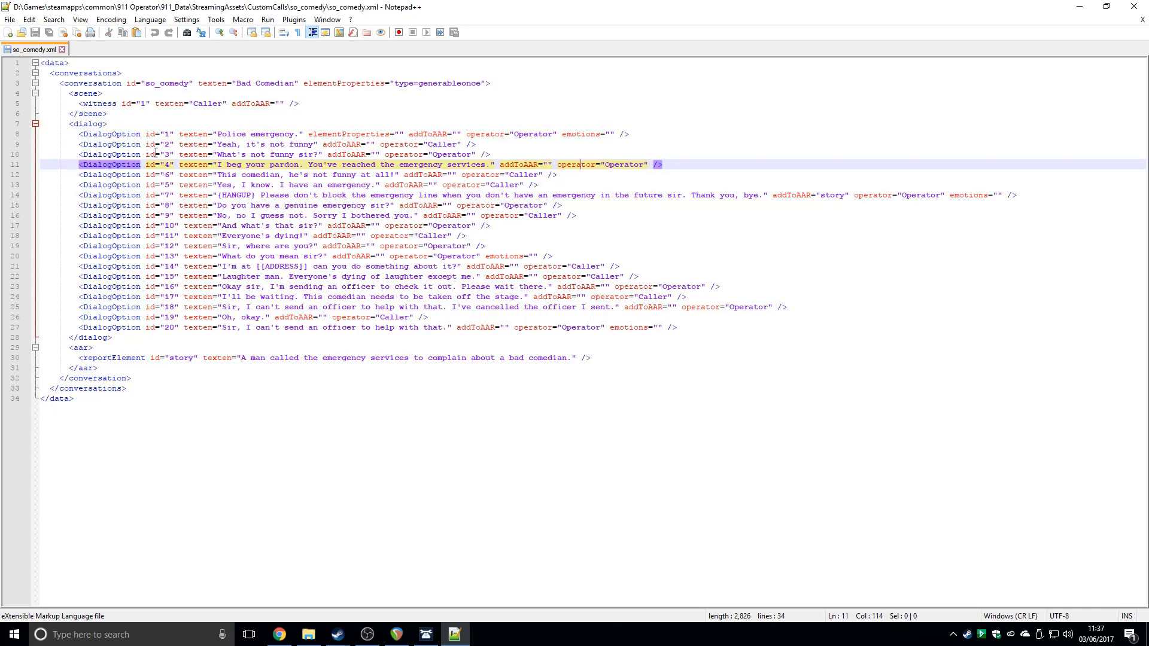
{"action": "left_click_drag", "start_coordinate": [167, 153], "coordinate": [189, 256]}
{"action": "left_click", "coordinate": [189, 256]}
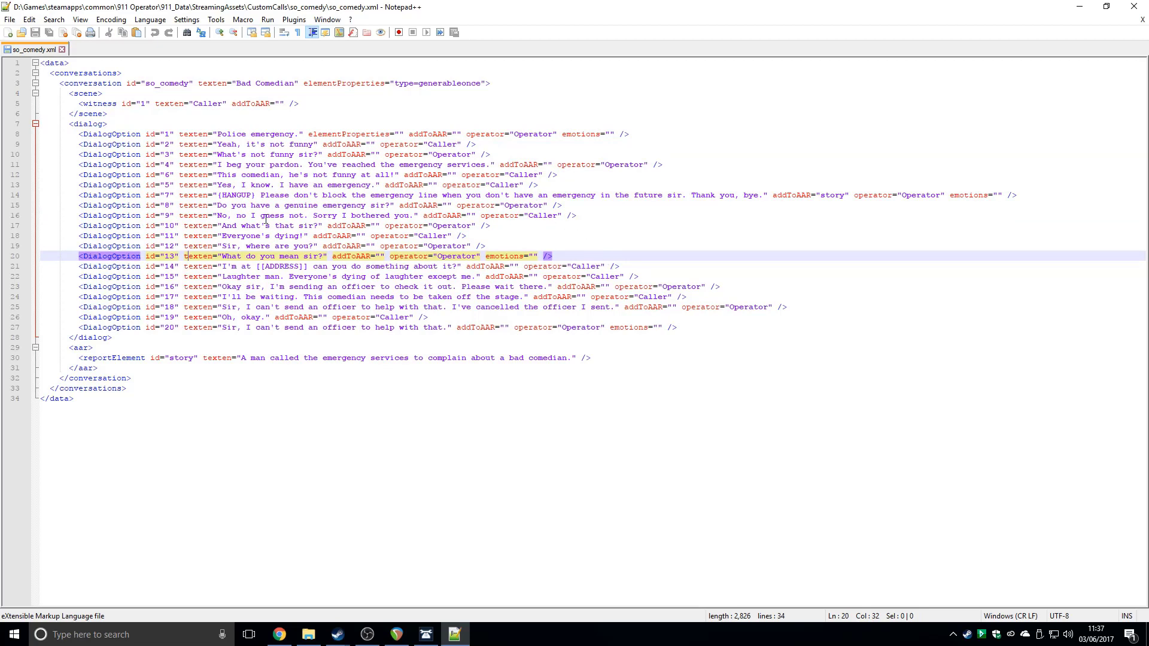
{"action": "left_click_drag", "start_coordinate": [229, 196], "coordinate": [919, 198]}
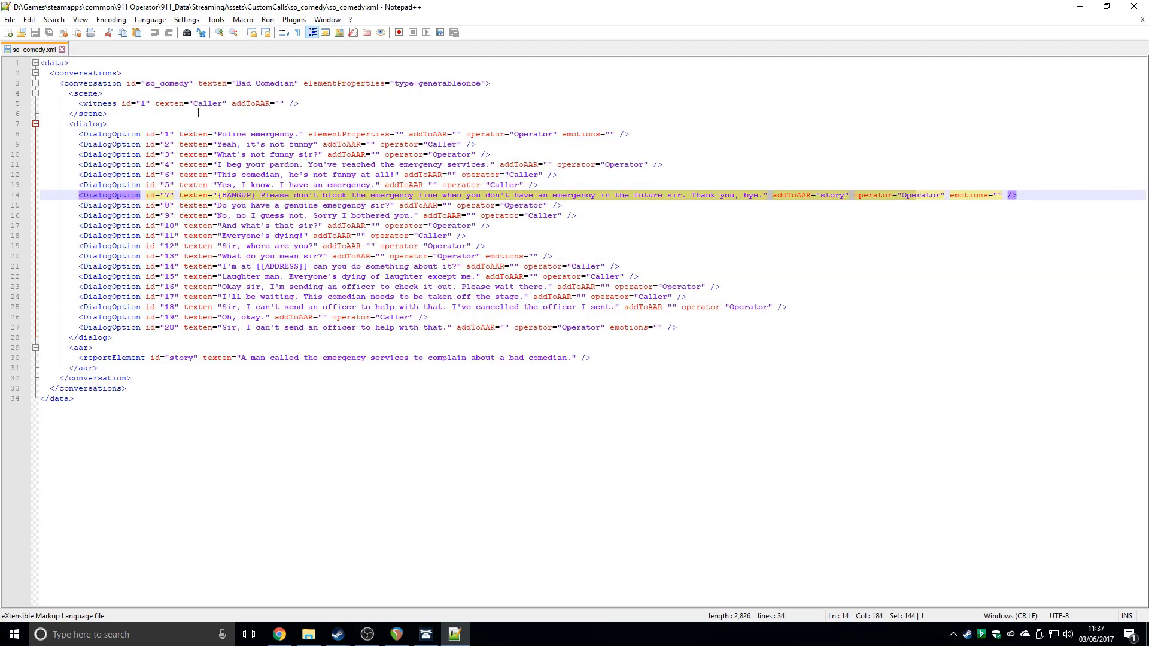
Step: Open the existing call file so22.xml from the workshop content folder 503560\932397348 as a reference
{"action": "left_click", "coordinate": [304, 639]}
{"action": "left_click", "coordinate": [468, 241]}
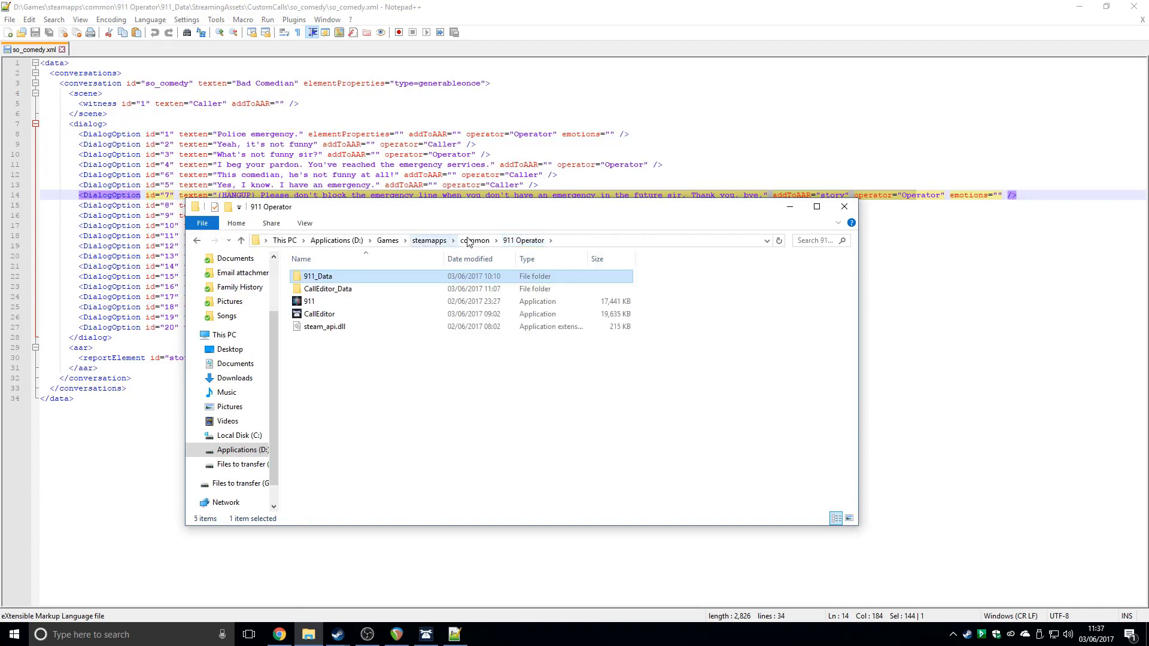
{"action": "left_click", "coordinate": [468, 240]}
{"action": "left_click", "coordinate": [429, 241]}
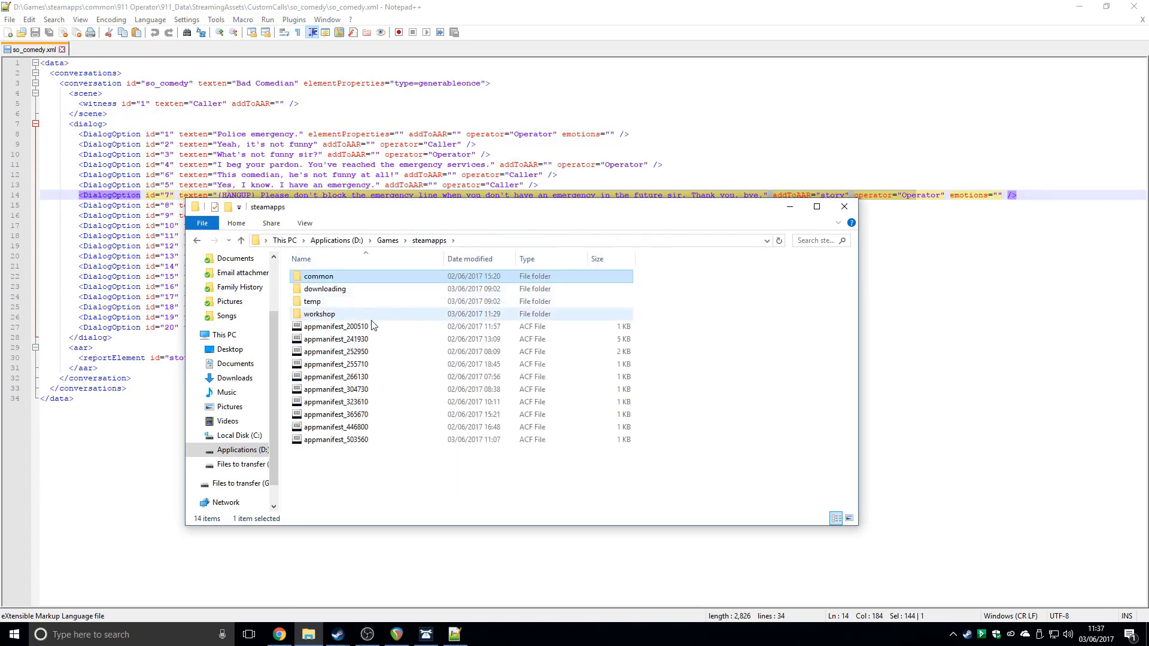
{"action": "double_click", "coordinate": [335, 313]}
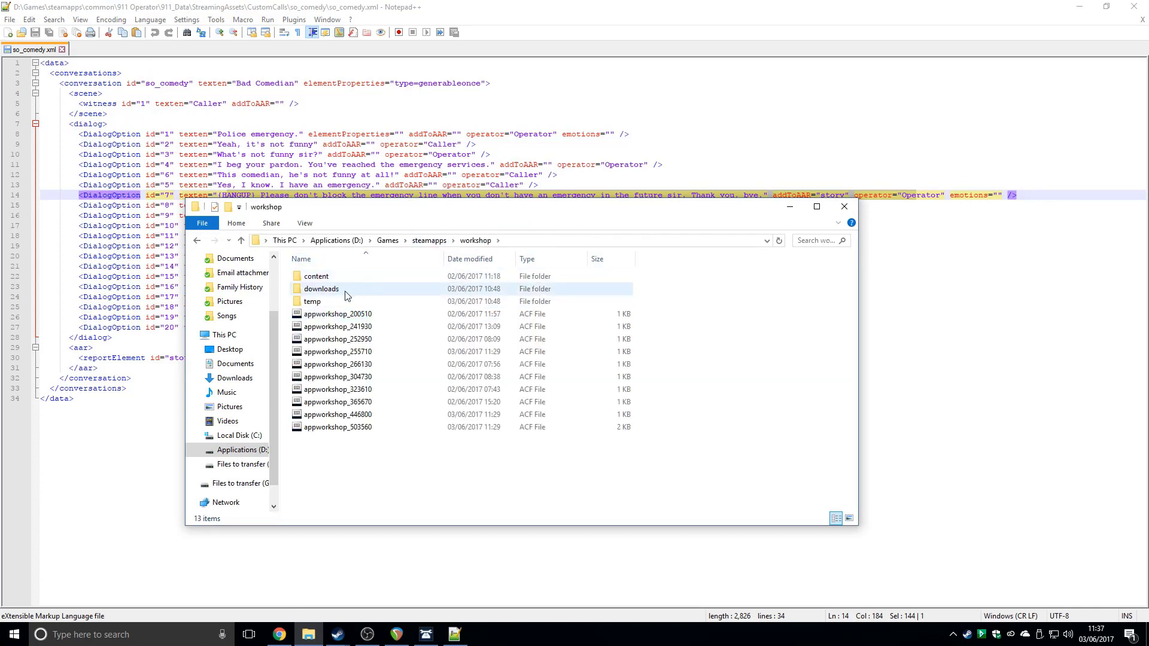
{"action": "double_click", "coordinate": [323, 276]}
{"action": "left_click", "coordinate": [338, 316]}
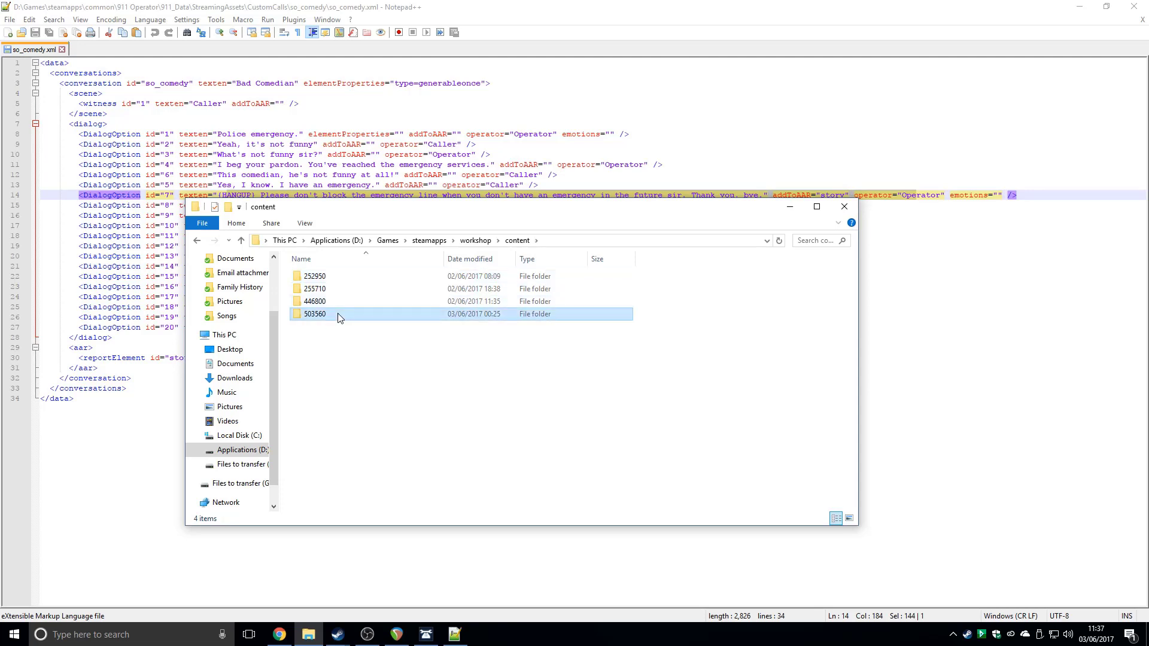
{"action": "double_click", "coordinate": [338, 315]}
{"action": "double_click", "coordinate": [349, 276]}
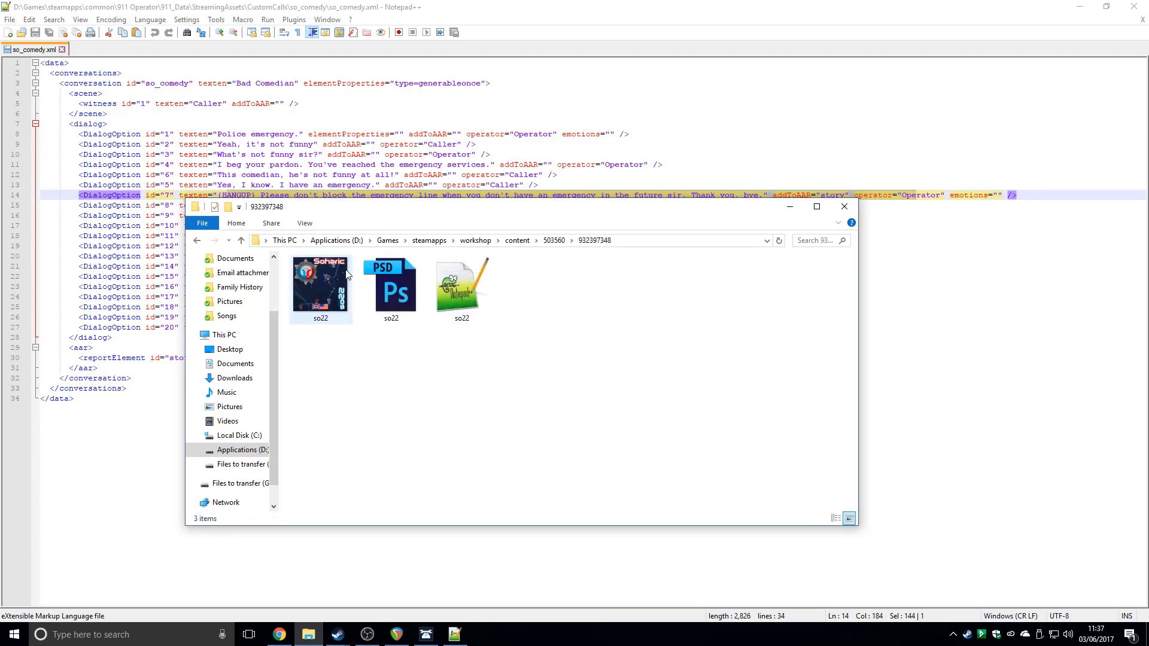
{"action": "double_click", "coordinate": [461, 286]}
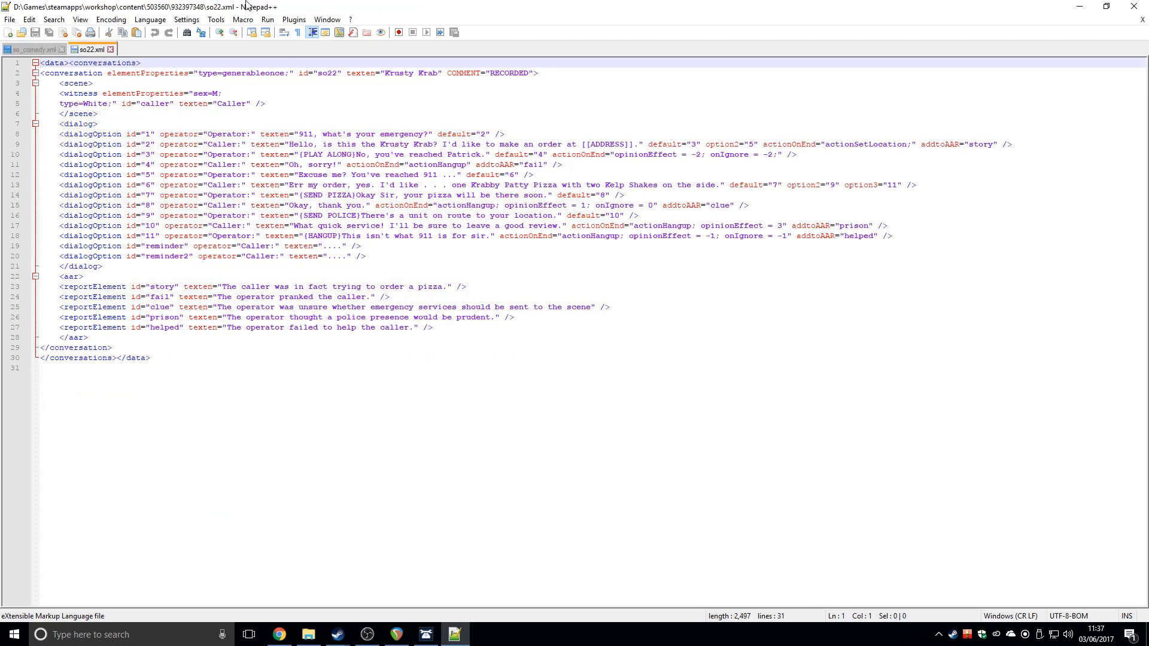
Step: Place so22.xml in a second view beside so_comedy.xml and widen the so_comedy.xml view
{"action": "mouse_move", "coordinate": [329, 6]}
{"action": "left_mouse_down"}
{"action": "mouse_move", "coordinate": [359, 580]}
{"action": "mouse_move", "coordinate": [317, 3]}
{"action": "left_mouse_up"}
{"action": "left_click_drag", "start_coordinate": [86, 51], "coordinate": [227, 154]}
{"action": "left_click", "coordinate": [285, 158]}
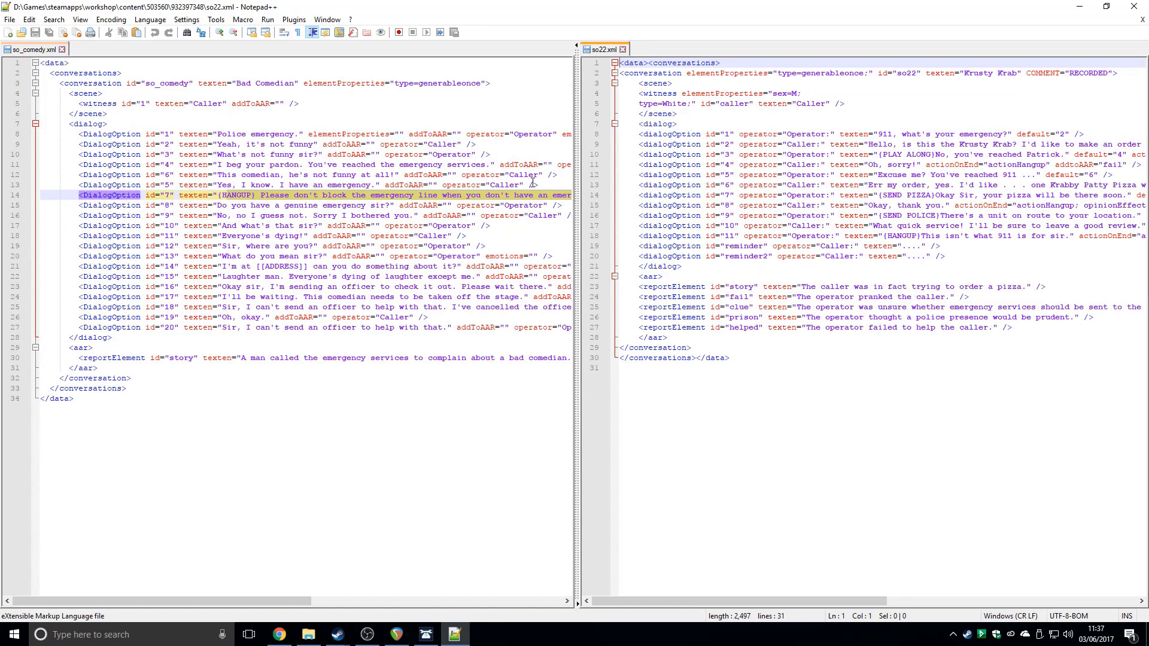
{"action": "left_click_drag", "start_coordinate": [577, 183], "coordinate": [295, 204]}
{"action": "left_click_drag", "start_coordinate": [801, 134], "coordinate": [703, 134]}
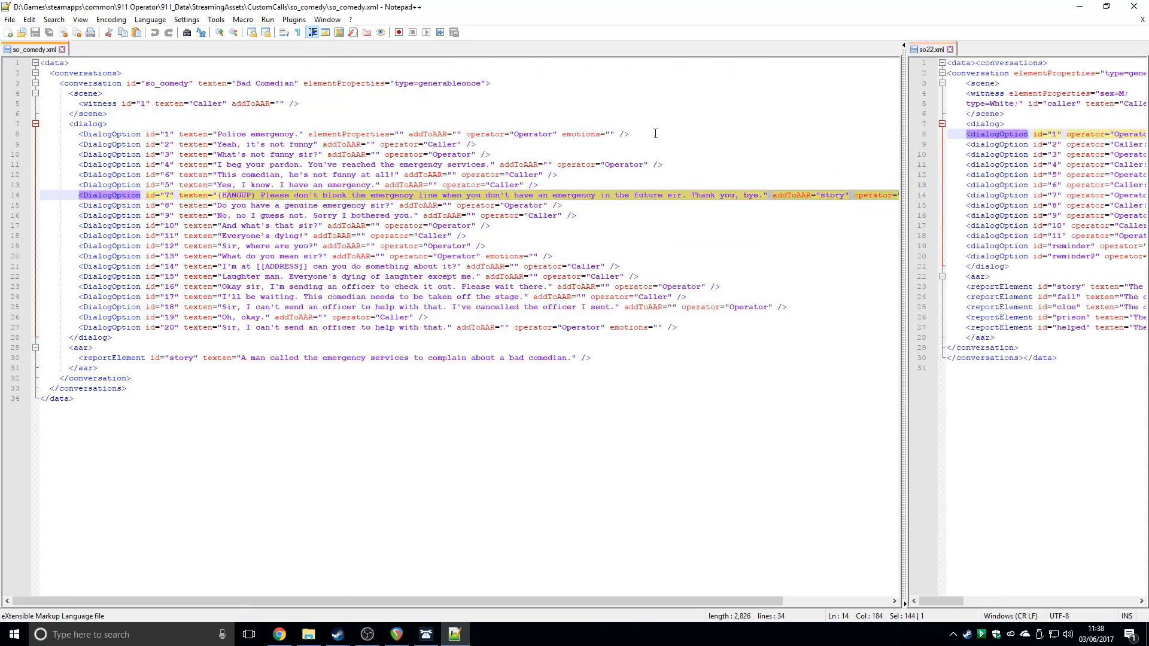
Step: Compare the dialog attributes in so_comedy.xml with the dialog options and AAR report elements in so22.xml
{"action": "left_click", "coordinate": [655, 133]}
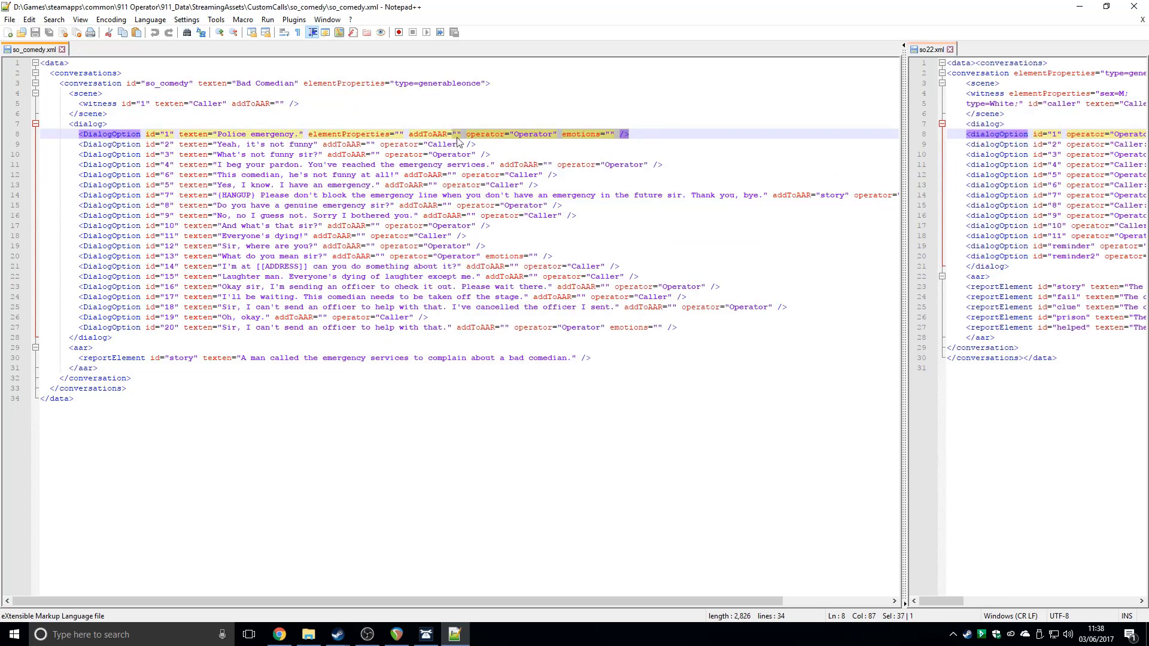
{"action": "left_click", "coordinate": [1039, 431]}
{"action": "left_click_drag", "start_coordinate": [1020, 310], "coordinate": [1145, 307]}
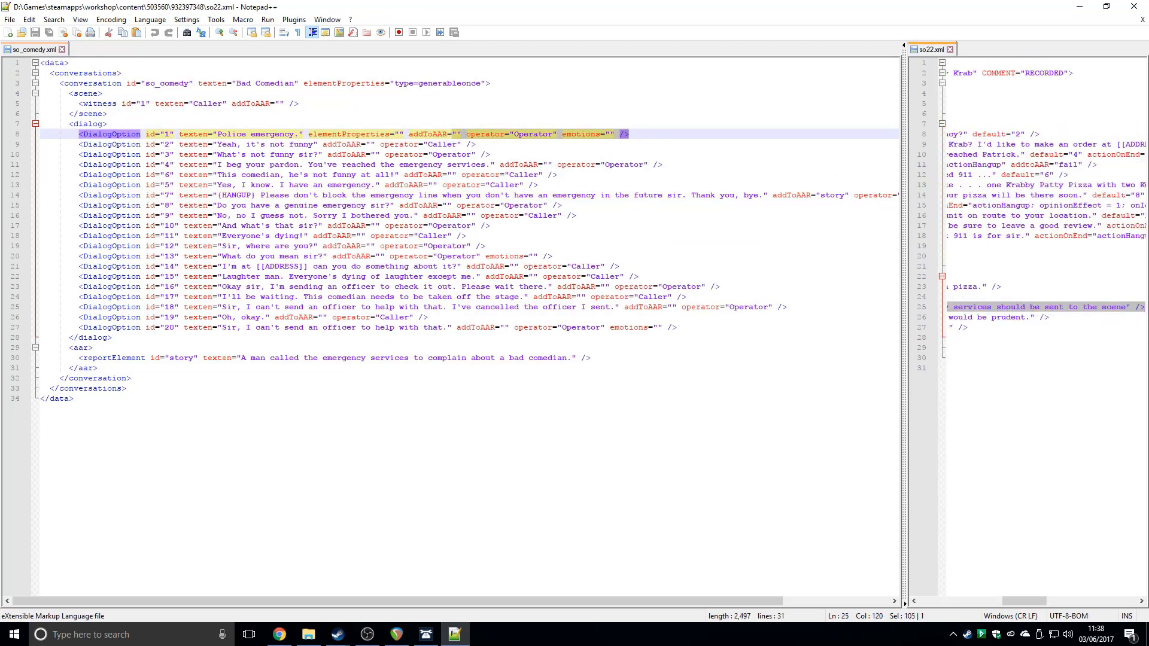
{"action": "left_click", "coordinate": [1069, 286]}
{"action": "left_click_drag", "start_coordinate": [1031, 303], "coordinate": [861, 290]}
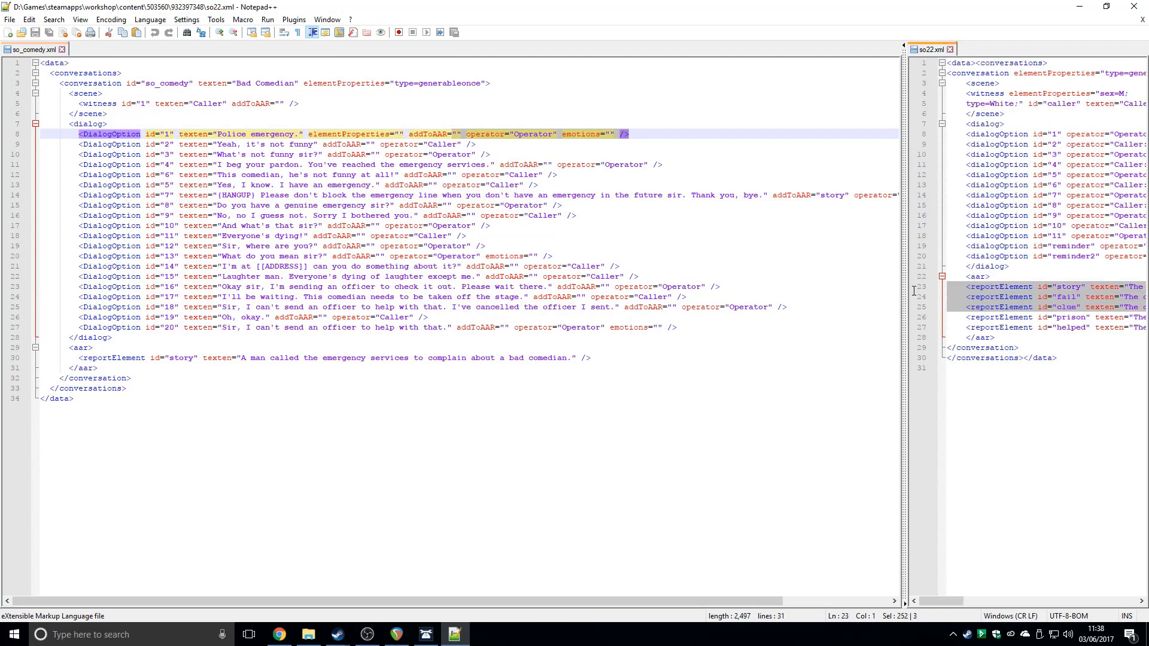
{"action": "left_click", "coordinate": [952, 295]}
{"action": "left_click_drag", "start_coordinate": [961, 294], "coordinate": [150, 158]}
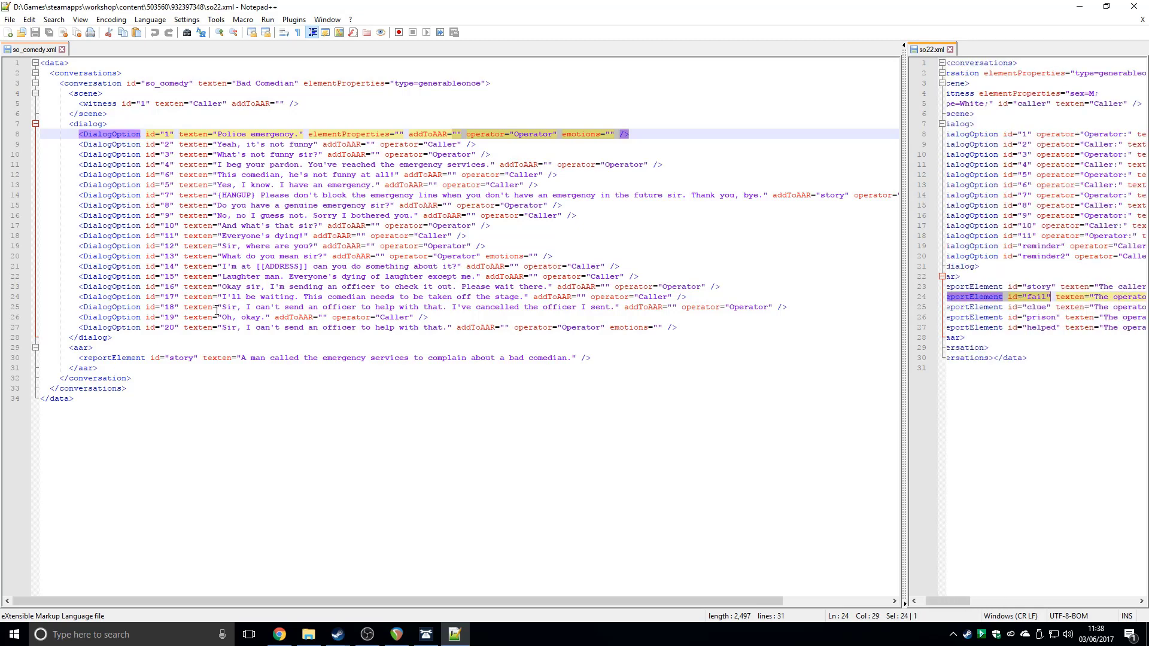
{"action": "left_click_drag", "start_coordinate": [216, 309], "coordinate": [245, 198]}
Step: Add the attribute actiononEnd="actionSetLocation;" to dialog option 14, where the caller gives the address, in so_comedy.xml
{"action": "left_click", "coordinate": [442, 276]}
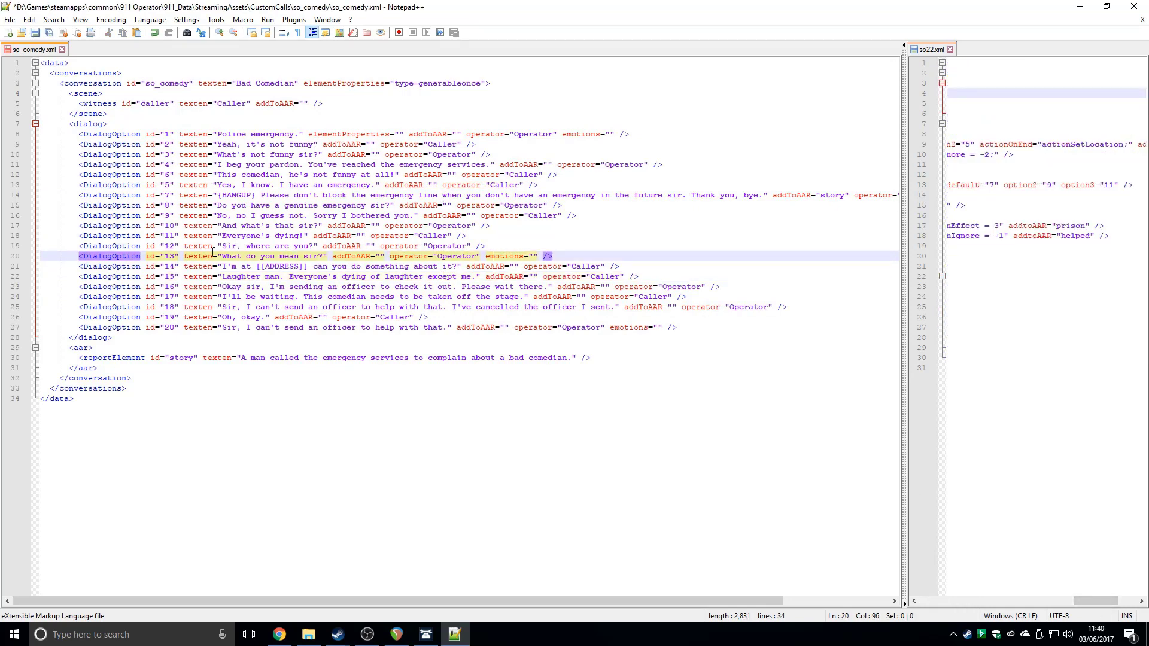
{"action": "left_click_drag", "start_coordinate": [251, 267], "coordinate": [600, 268]}
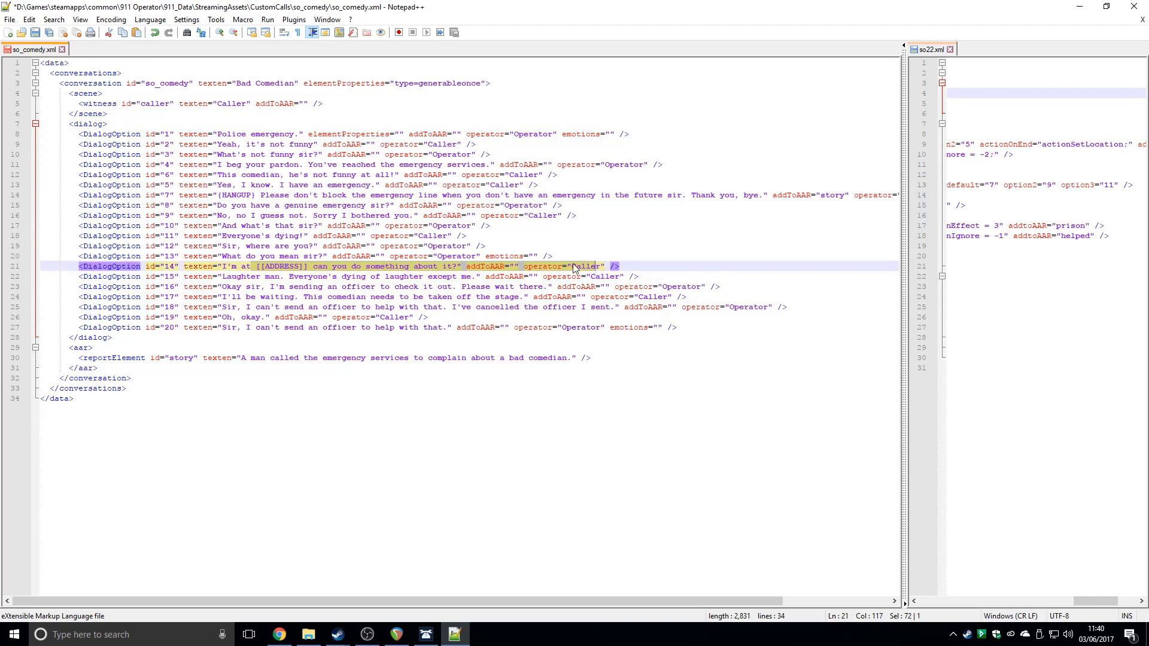
{"action": "left_click", "coordinate": [522, 267]}
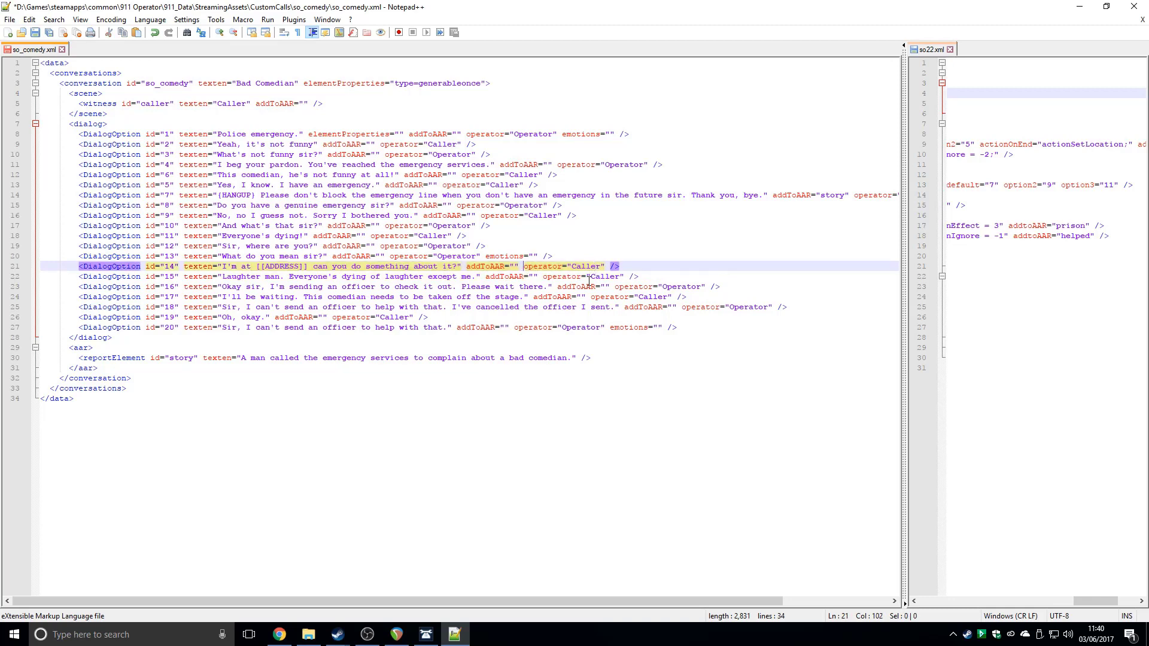
{"action": "type", "text": "actiononEnd"}
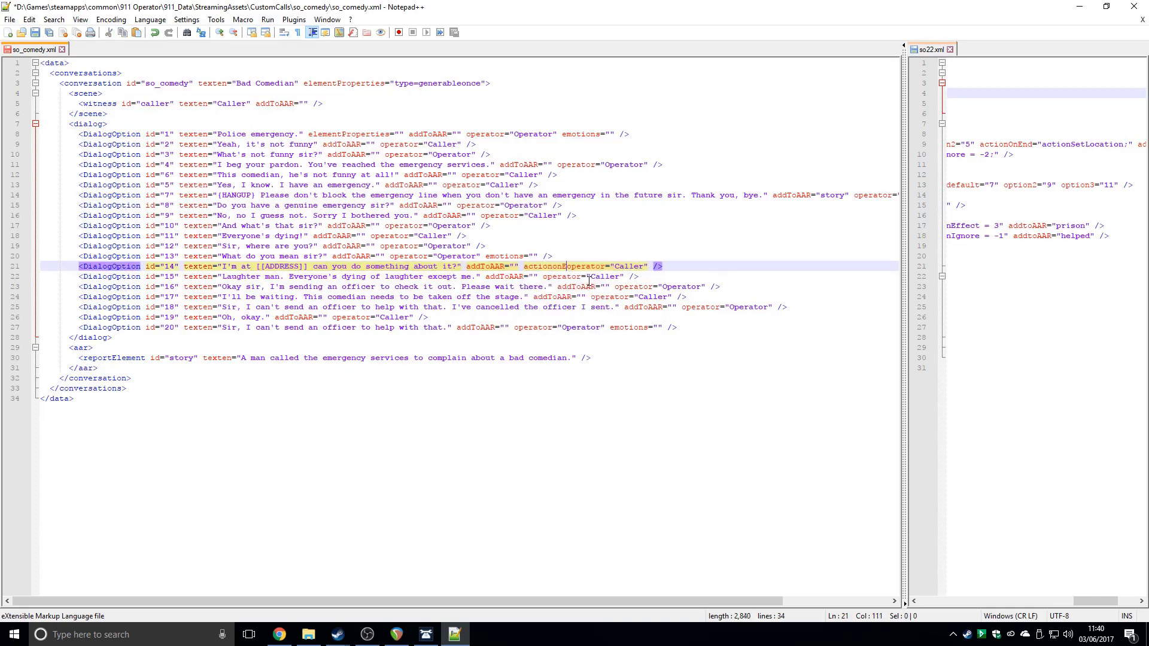
{"action": "type", "text": "=\"\""}
{"action": "mouse_move", "coordinate": [279, 267]}
{"action": "left_mouse_down"}
{"action": "mouse_move", "coordinate": [251, 265]}
{"action": "mouse_move", "coordinate": [263, 265]}
{"action": "left_mouse_up"}
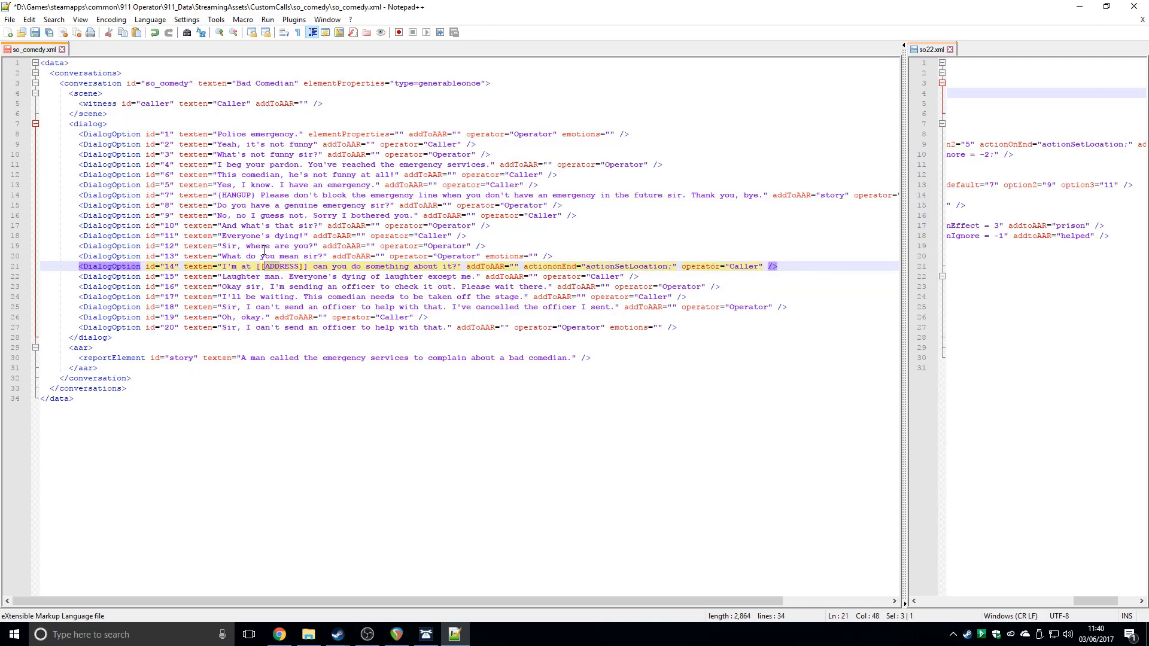
Step: Add the attribute actiononEnd="actionHangup;" to dialog option 7, the operator's hang-up line, in so_comedy.xml
{"action": "left_click_drag", "start_coordinate": [813, 197], "coordinate": [883, 189]}
{"action": "left_click", "coordinate": [868, 198]}
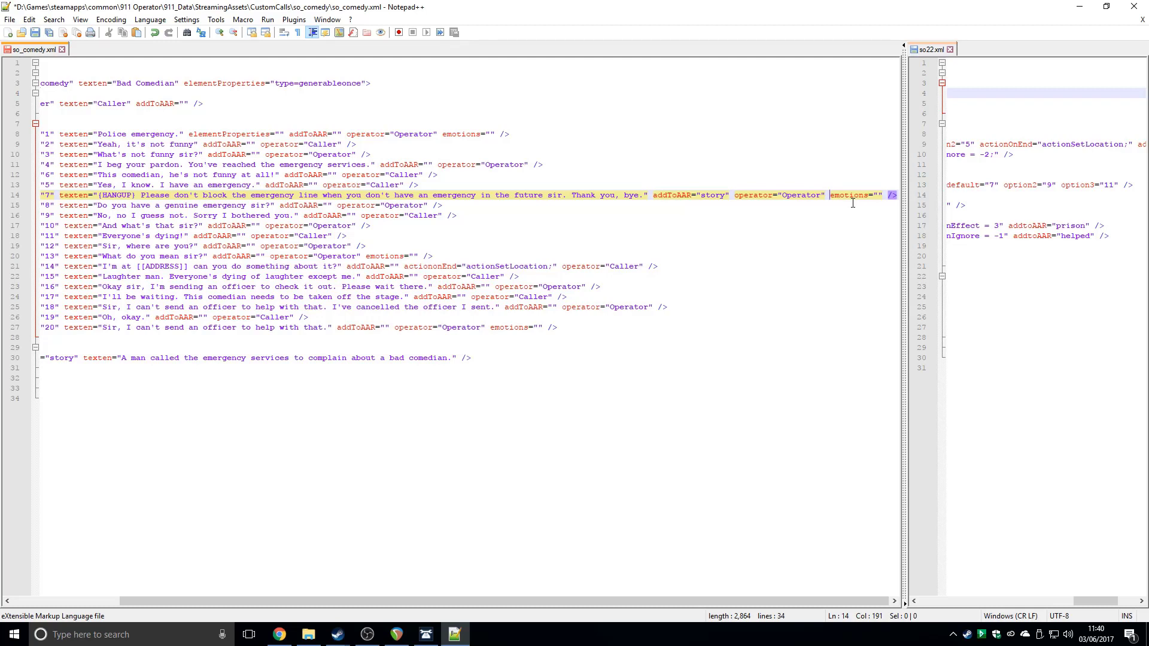
{"action": "type", "text": "actiononEnd="}
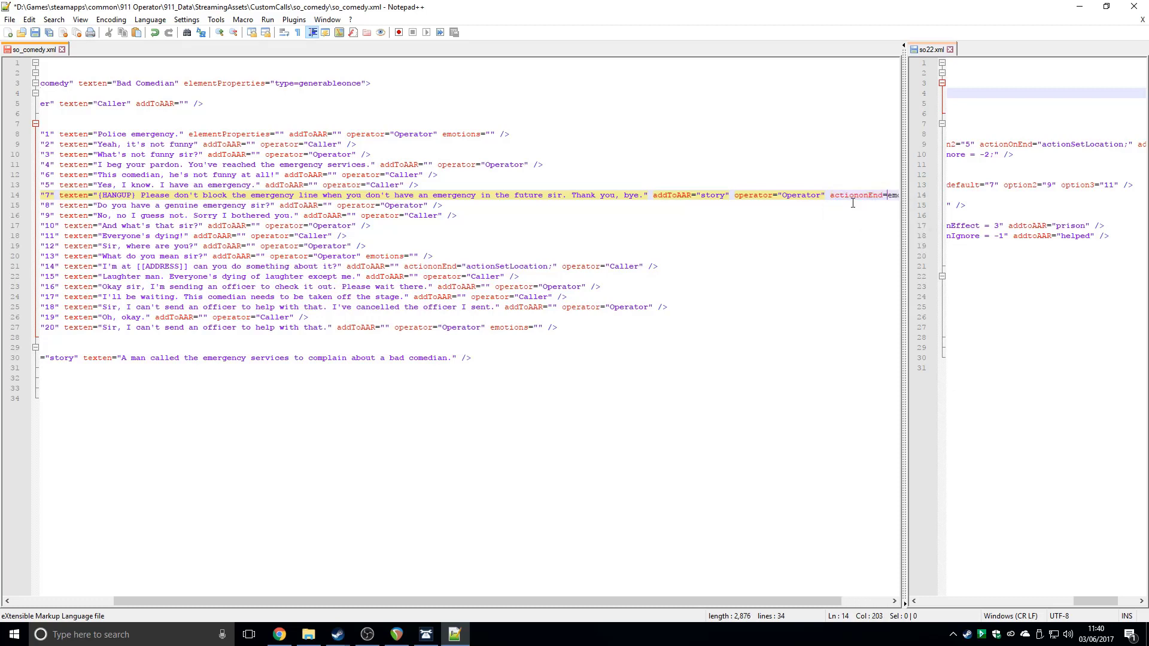
{"action": "type", "text": "\"action"}
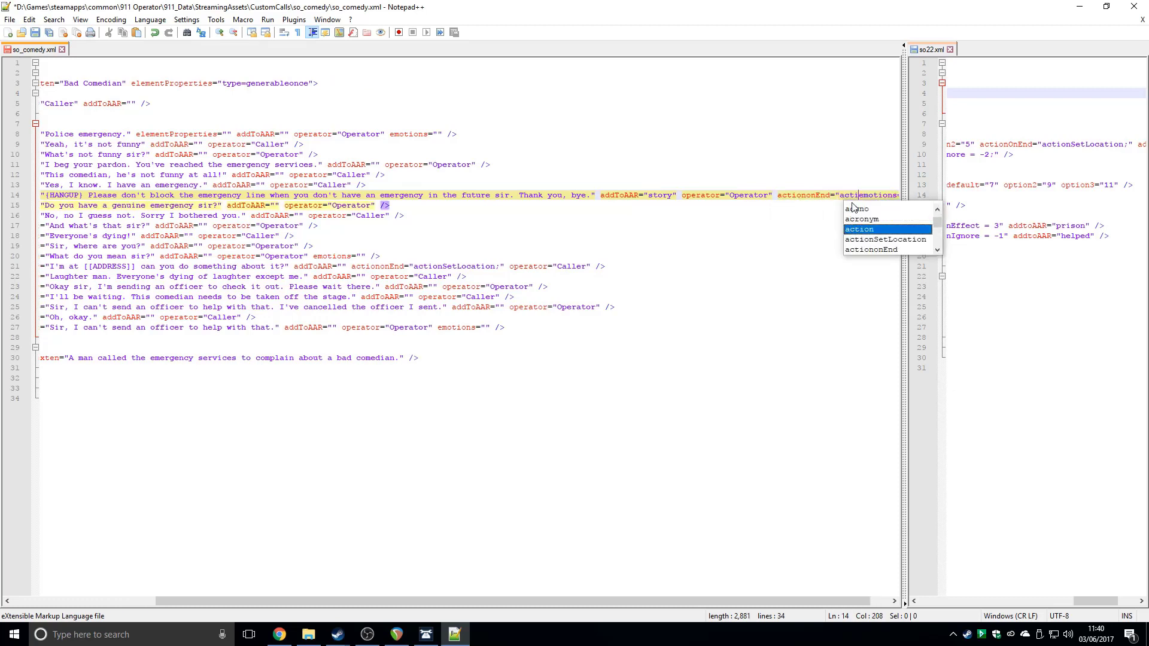
{"action": "type", "text": "Hangup"}
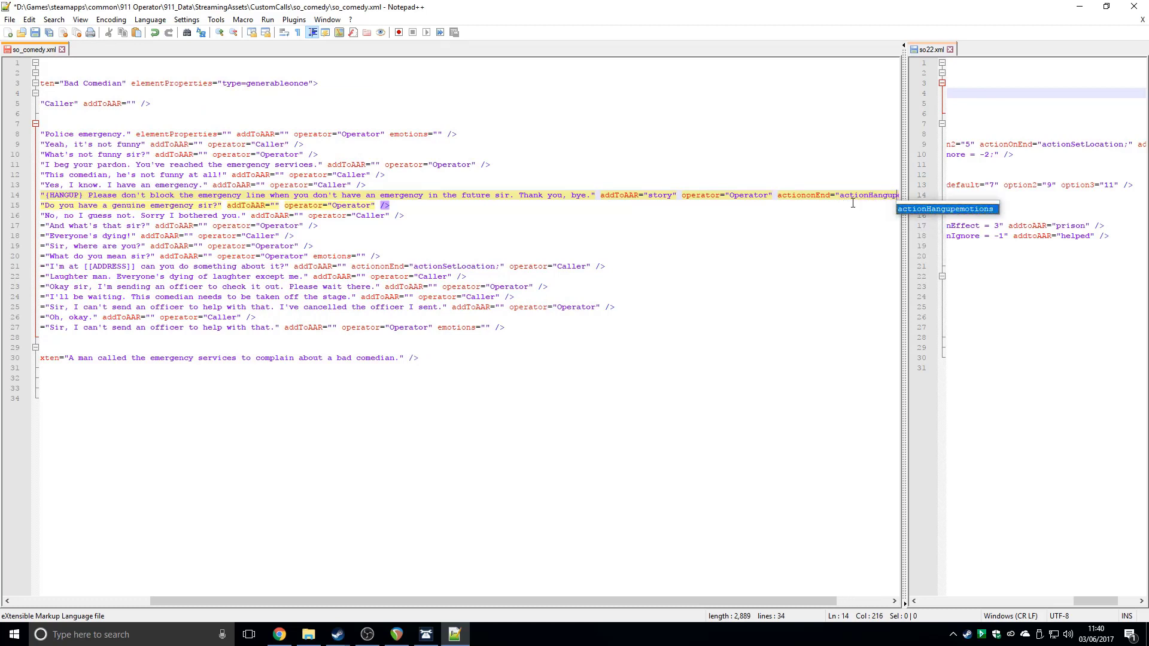
{"action": "type", "text": "\";2emotions=\"\""}
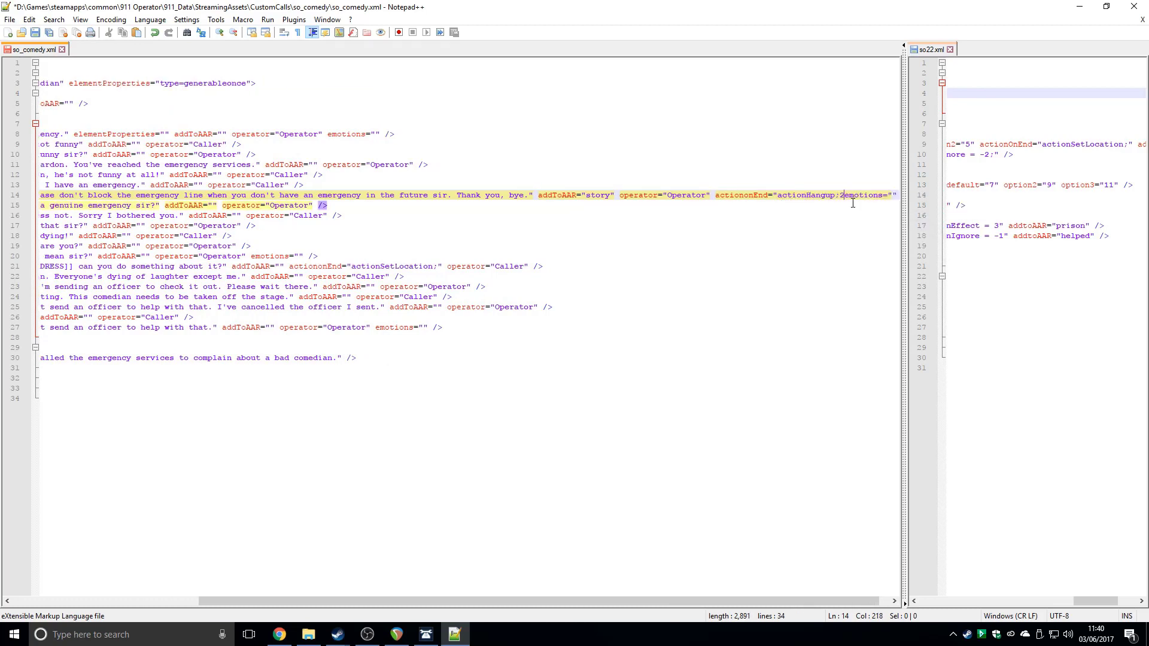
{"action": "key", "text": "Right"}
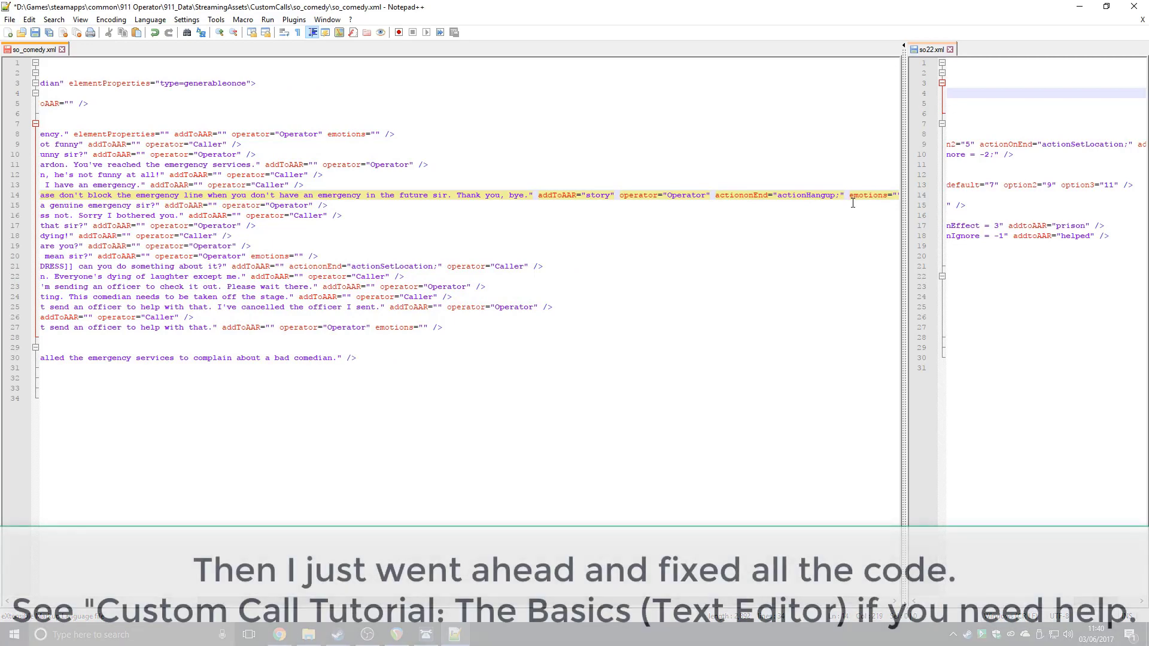
Step: Add an empty default="" attribute to every dialog option and actiononEnd="opinionEffect=-1;" to dialog option 2 in so_comedy.xml
{"action": "left_click_drag", "start_coordinate": [431, 135], "coordinate": [40, 134]}
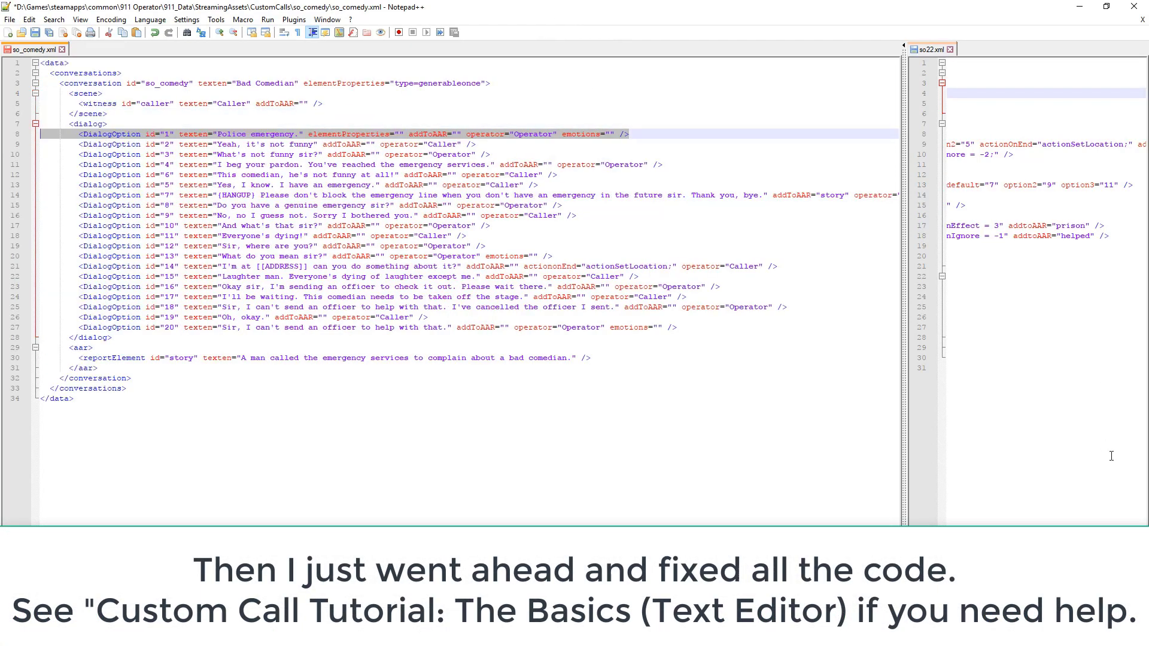
{"action": "scroll", "coordinate": [1045, 291], "scroll_direction": "left", "scroll_amount": 4}
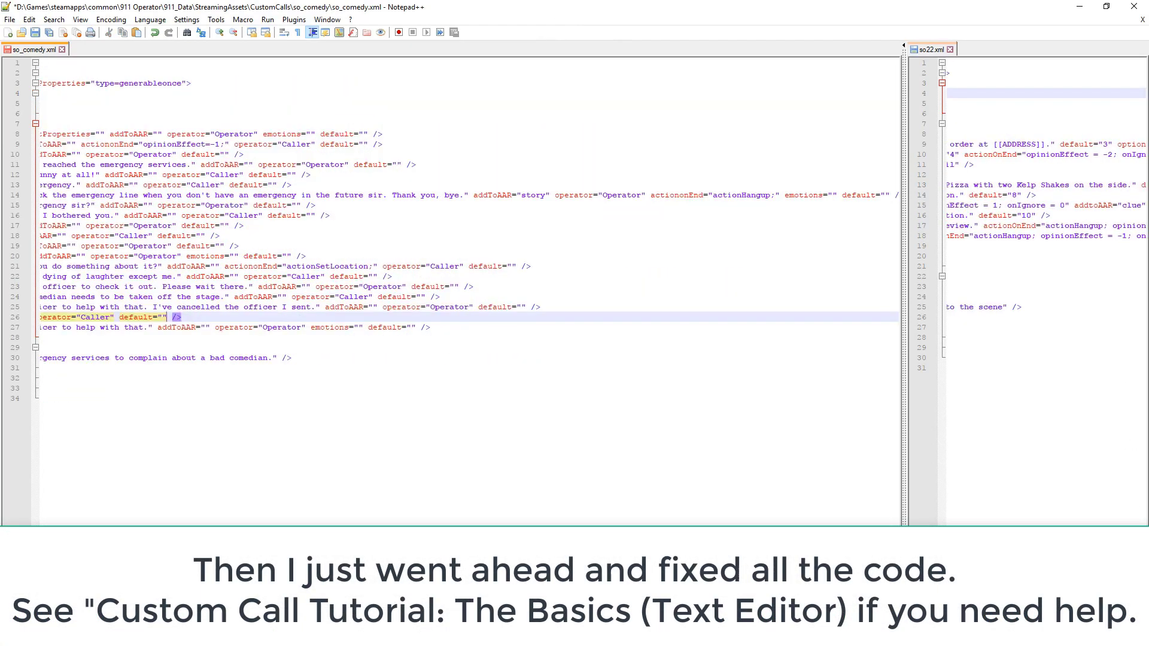
{"action": "scroll", "coordinate": [469, 291], "scroll_direction": "left", "scroll_amount": 5}
{"action": "scroll", "coordinate": [469, 227], "scroll_direction": "left", "scroll_amount": 3}
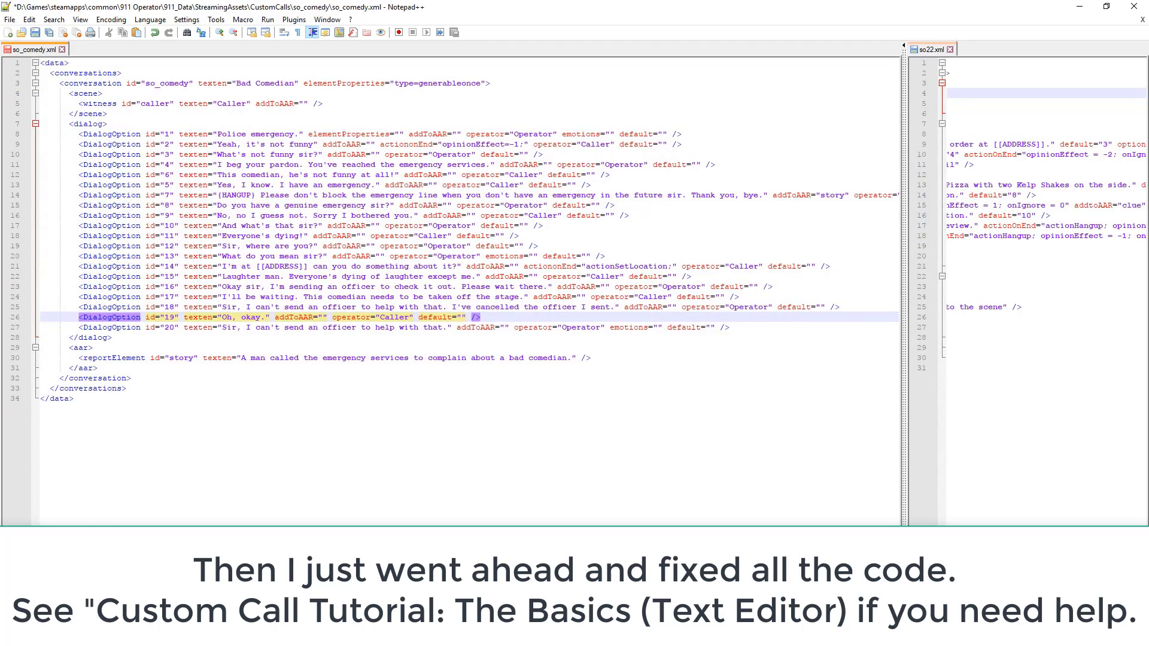
{"action": "scroll", "coordinate": [469, 292], "scroll_direction": "right", "scroll_amount": 5}
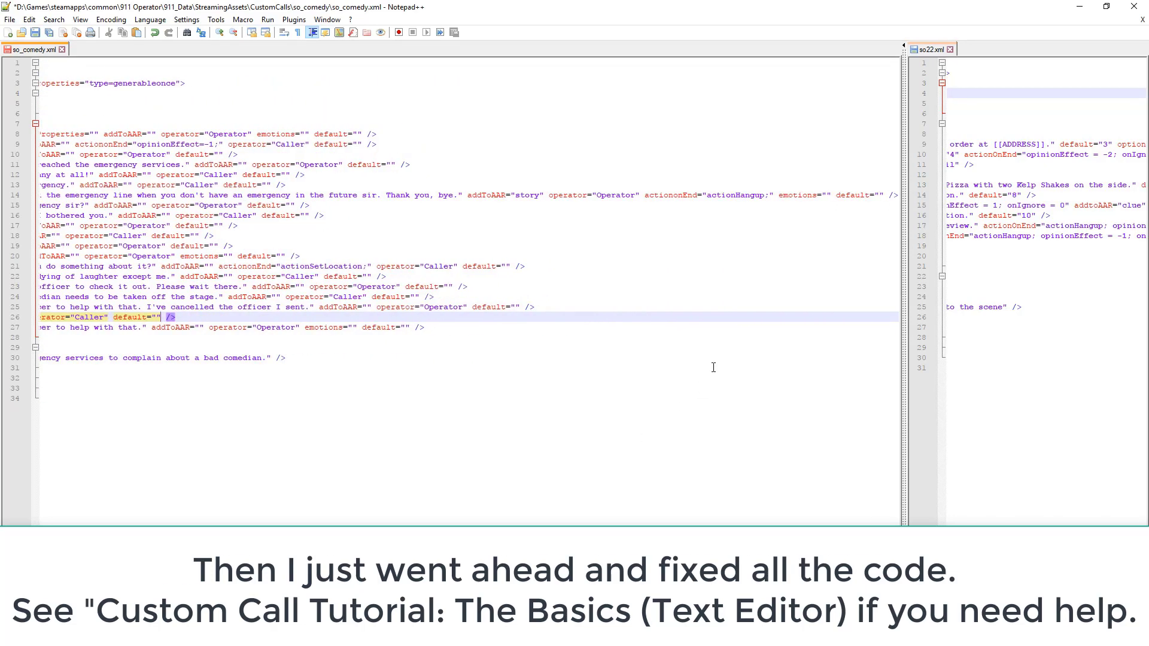
Step: Remove the empty default attribute from hang-up dialog option 7 and close the reference file so22.xml
{"action": "left_click_drag", "start_coordinate": [894, 190], "coordinate": [837, 199]}
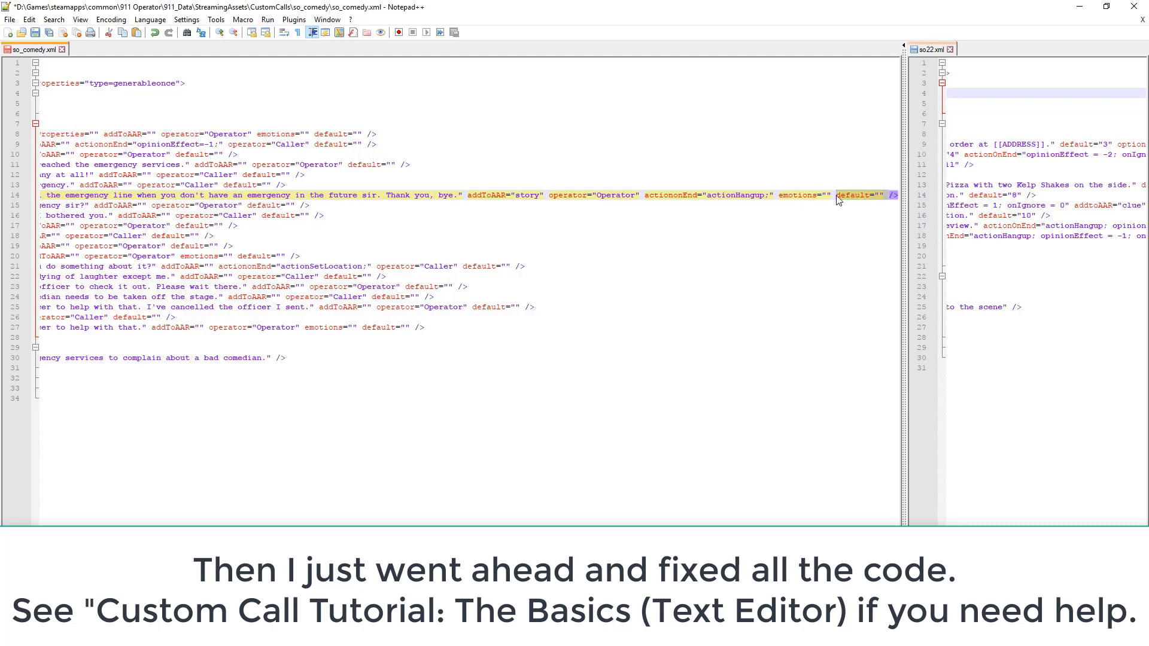
{"action": "key", "text": "Delete"}
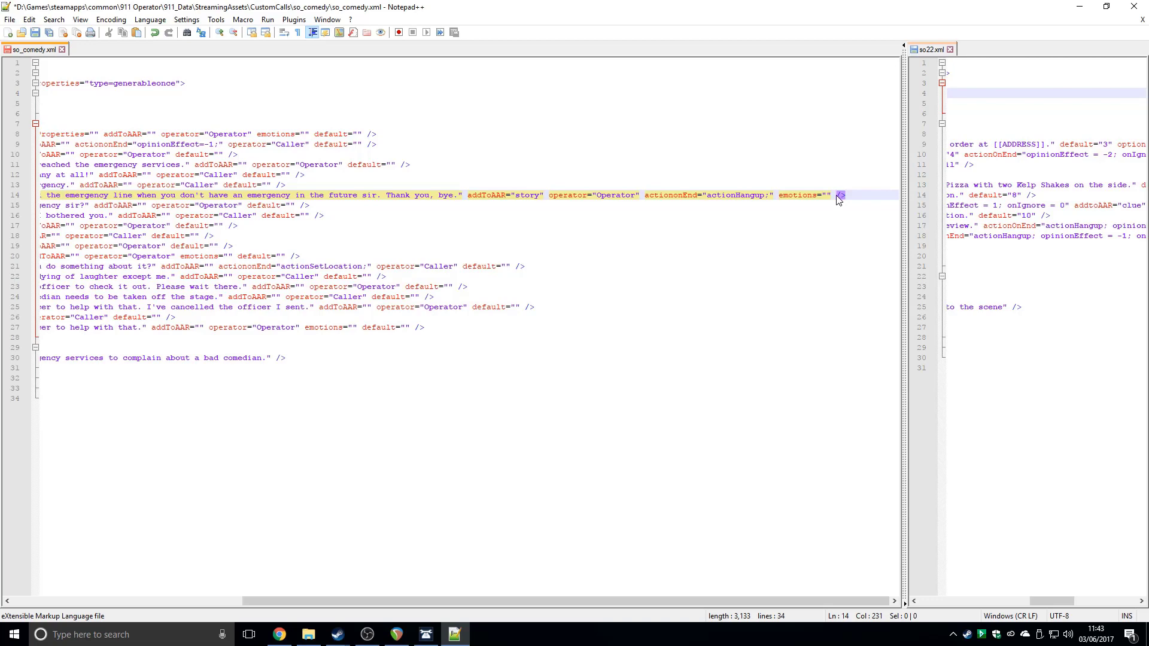
{"action": "left_click", "coordinate": [949, 49]}
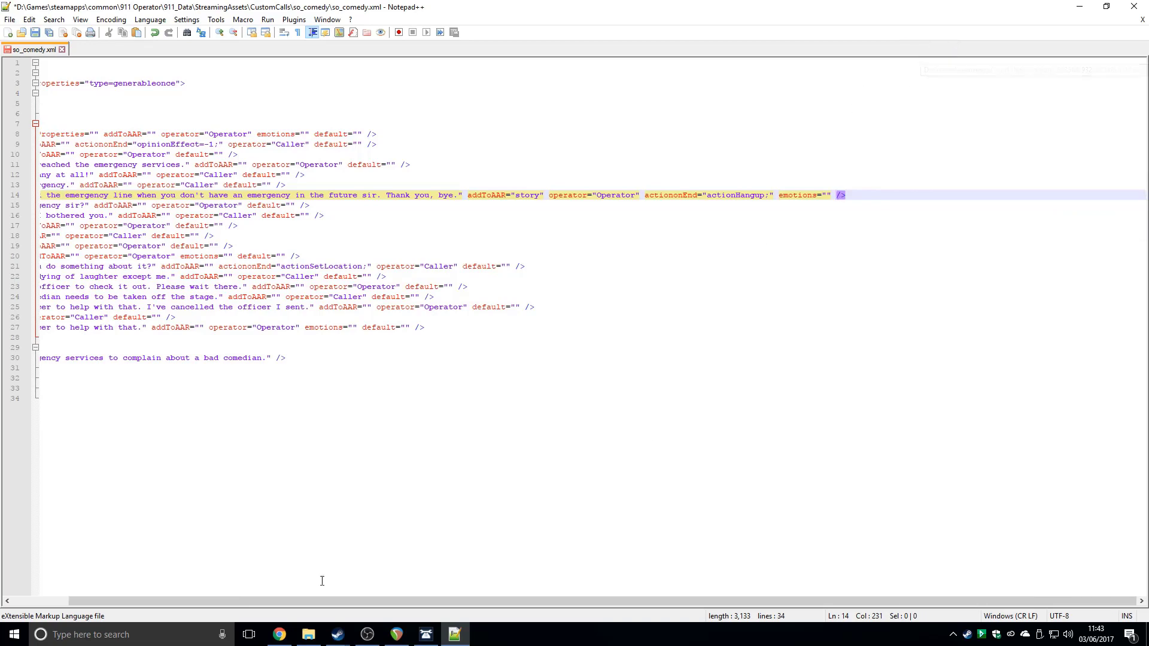
Step: Look up Bad Comedian's first dialog lines in 911 Operator and set dialog option 1 to default="2" in so_comedy.xml
{"action": "left_click", "coordinate": [425, 634]}
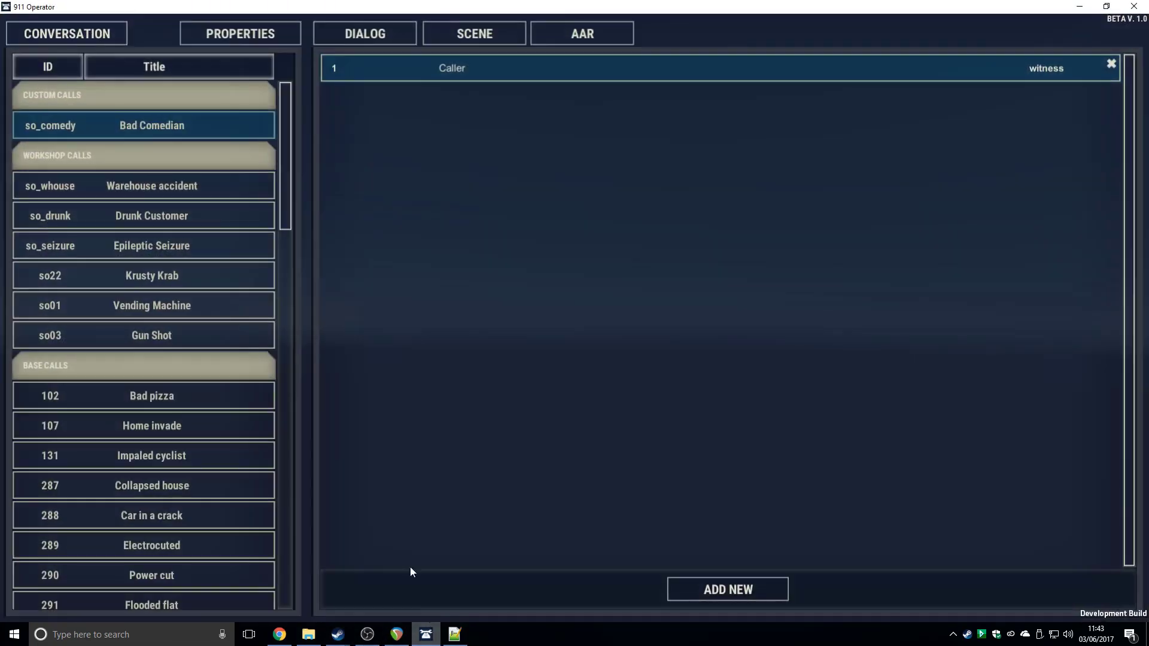
{"action": "left_click", "coordinate": [160, 124]}
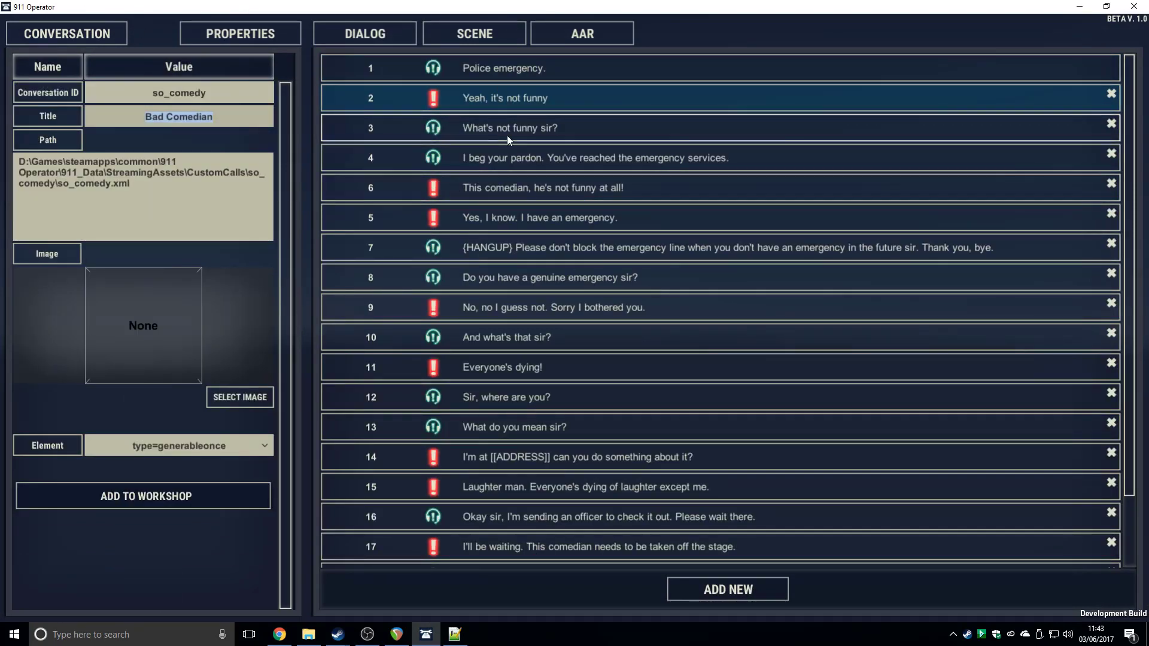
{"action": "left_click", "coordinate": [499, 66]}
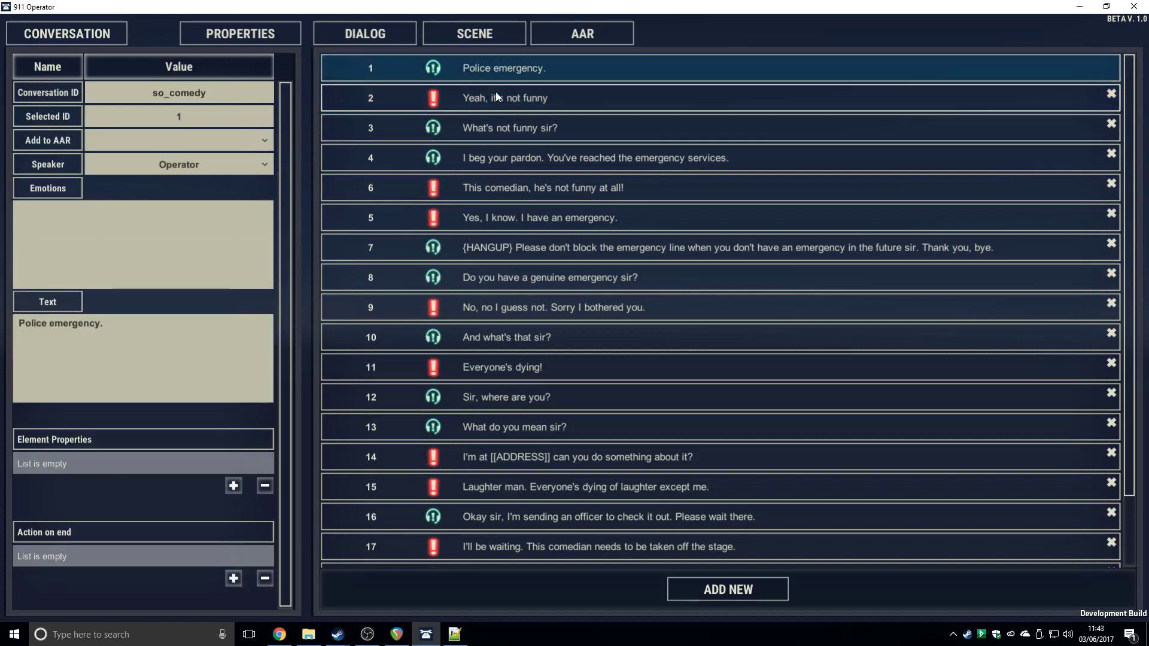
{"action": "left_click", "coordinate": [495, 91]}
{"action": "key", "text": "alt+Tab"}
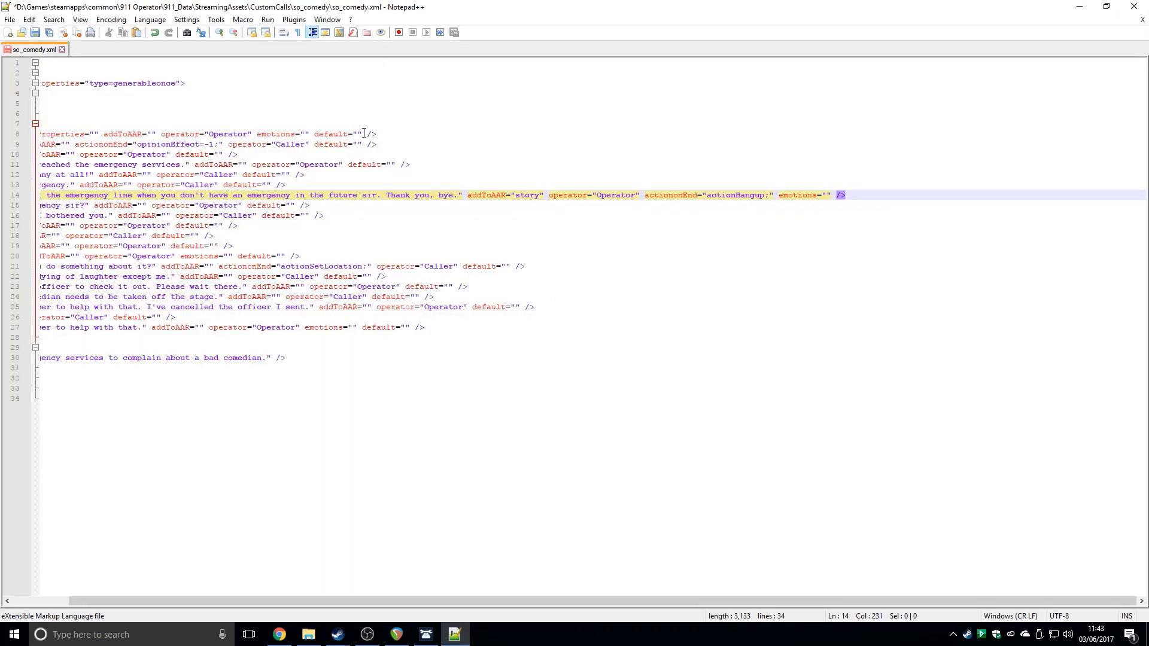
{"action": "left_click_drag", "start_coordinate": [314, 134], "coordinate": [221, 127]}
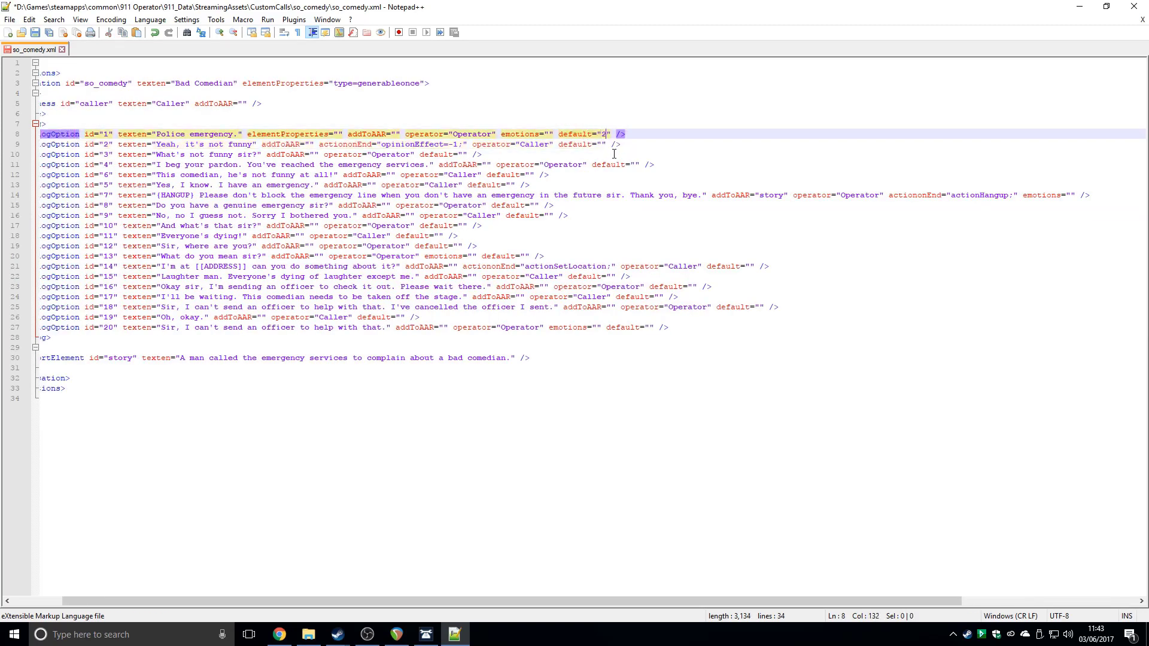
Step: Check the replies to dialog option 2 in 911 Operator and give that option default="3" option2="4" in so_comedy.xml
{"action": "key", "text": "alt+Tab"}
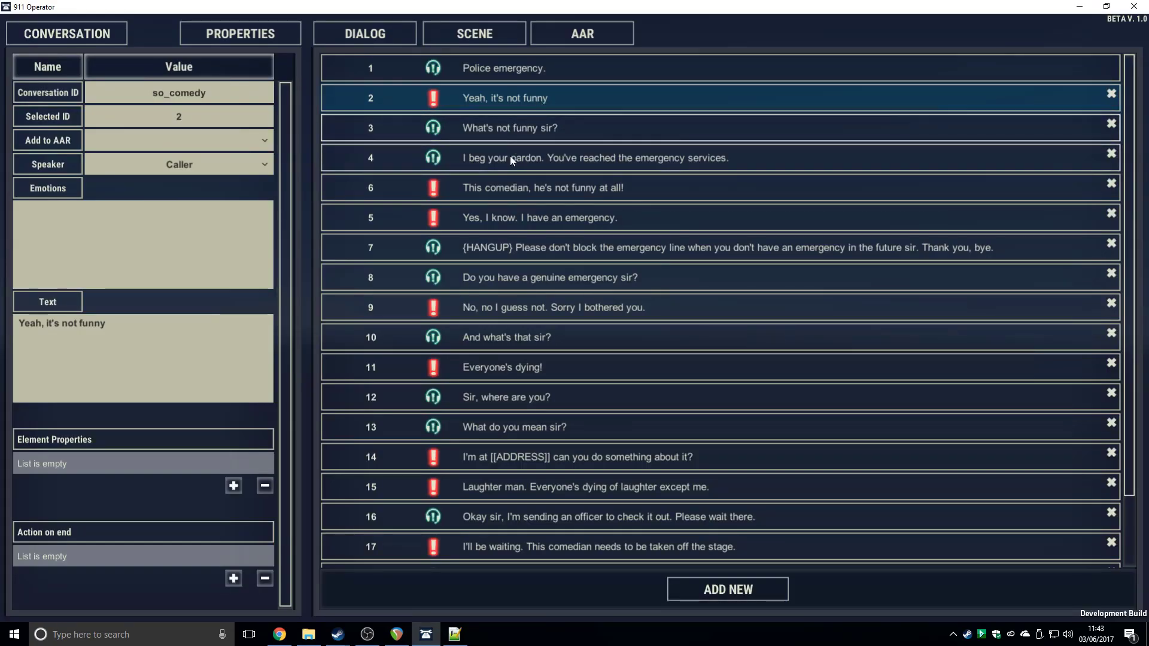
{"action": "key", "text": "alt+Tab"}
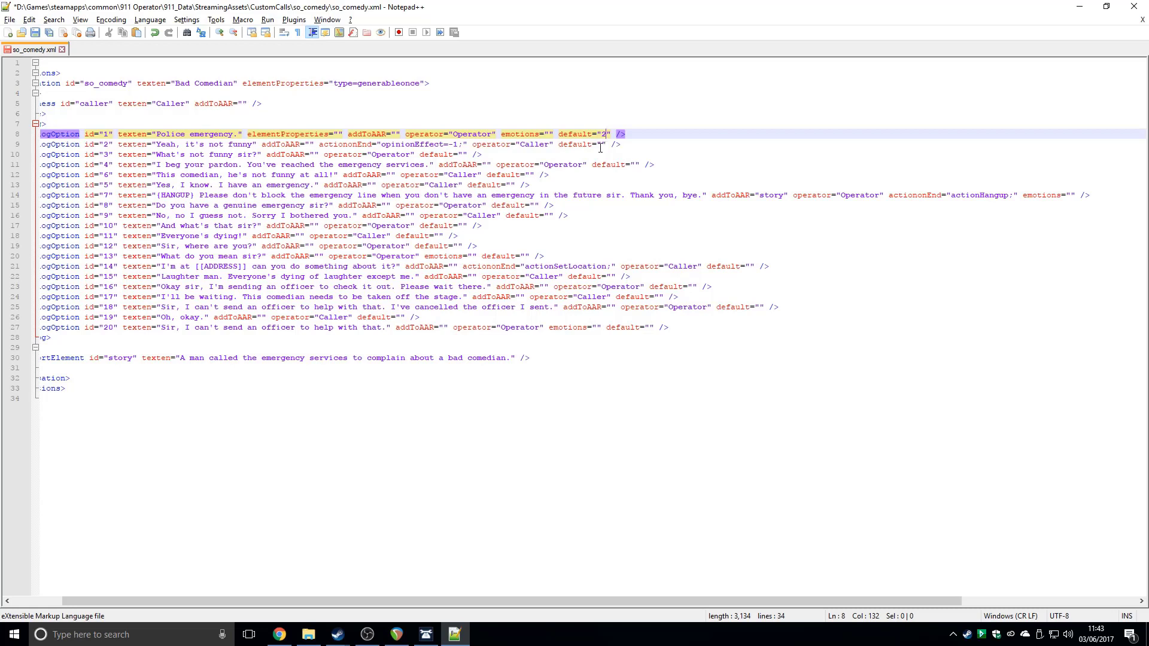
{"action": "left_click", "coordinate": [605, 145]}
{"action": "type", "text": "3\""}
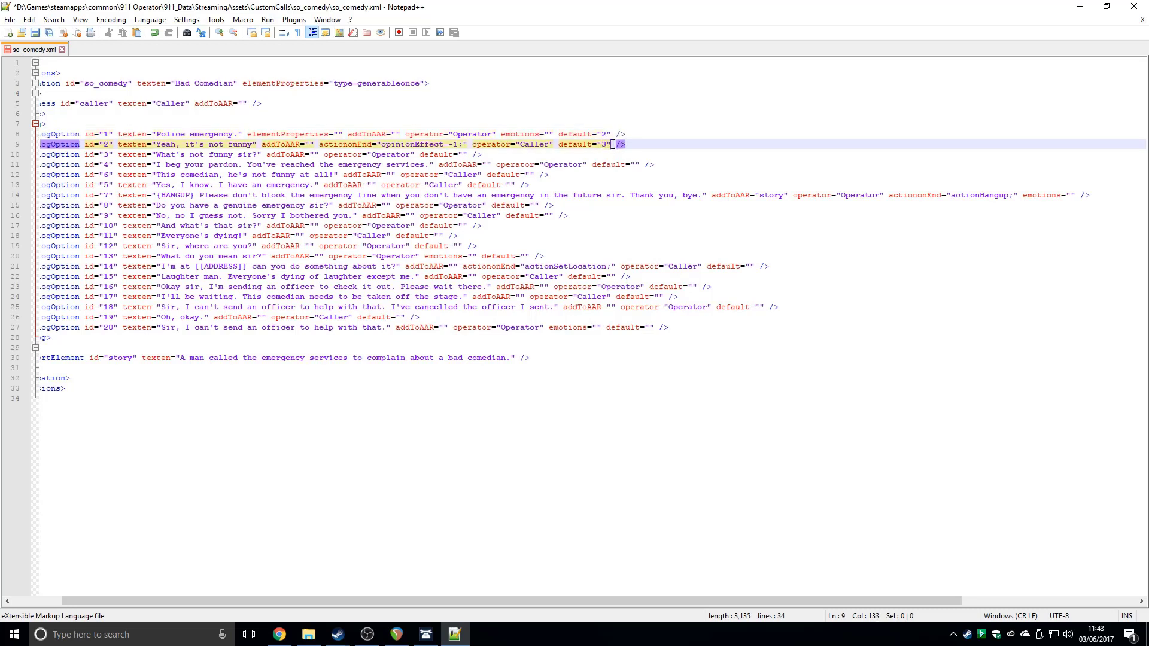
{"action": "type", "text": " option2=\"4\""}
{"action": "key", "text": "ctrl+s"}
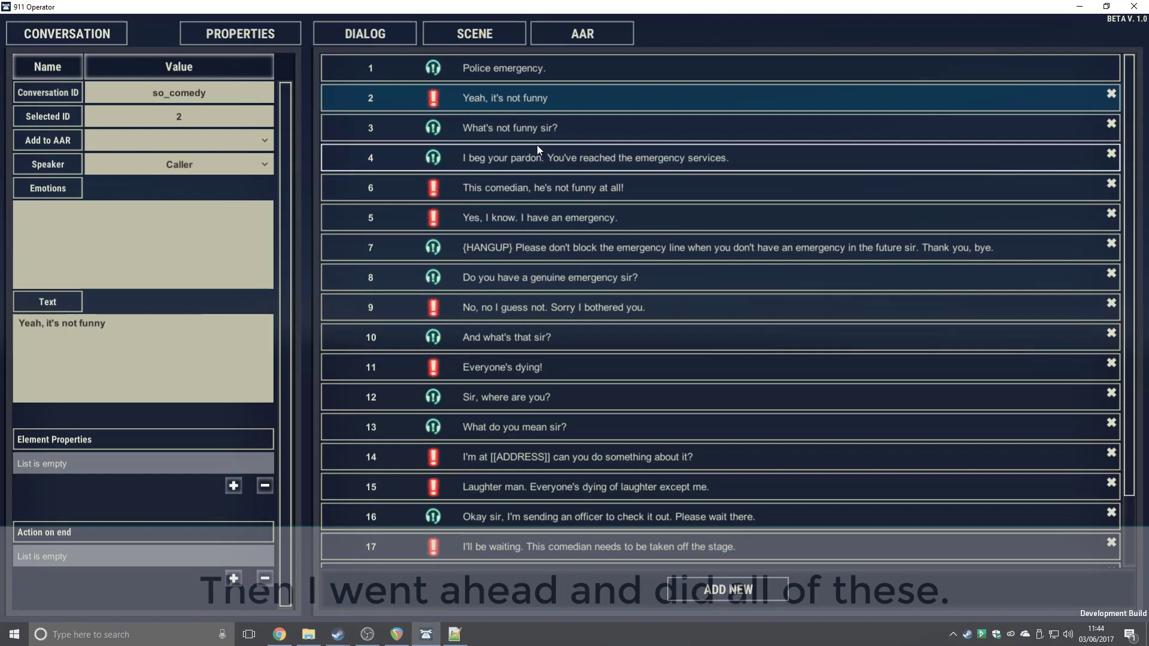
Step: Link dialog options 3 to 20, except hang-up option 7, through default and option2 values, ending with default="19" on option 18, and save so_comedy.xml
{"action": "left_click", "coordinate": [523, 135]}
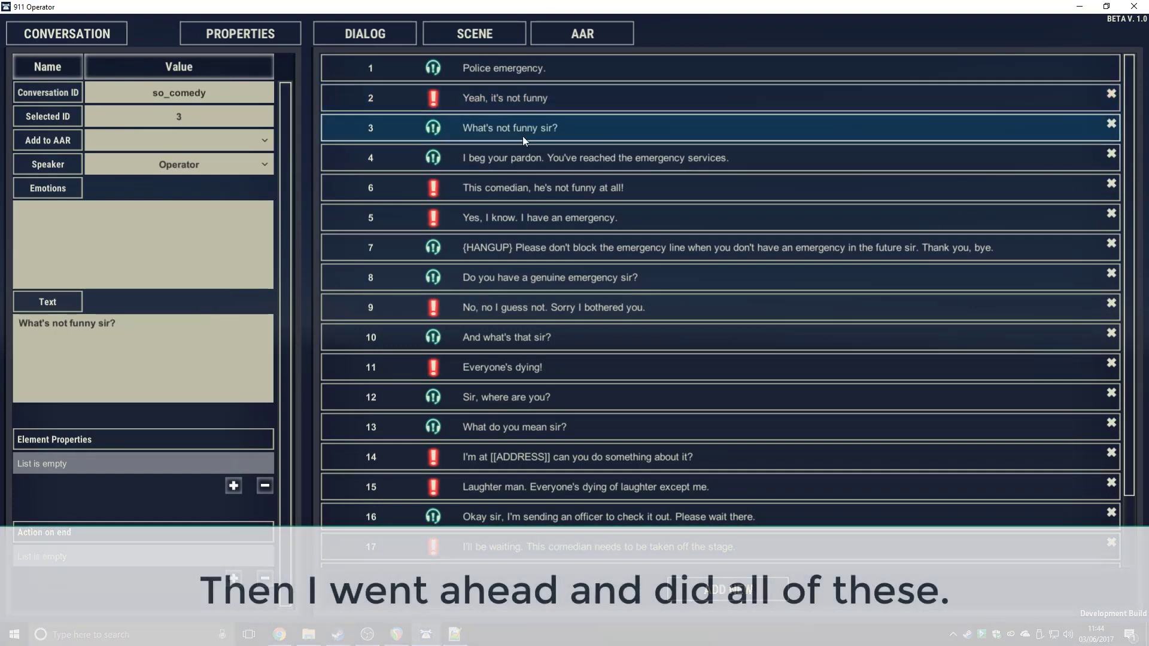
{"action": "left_click", "coordinate": [496, 185]}
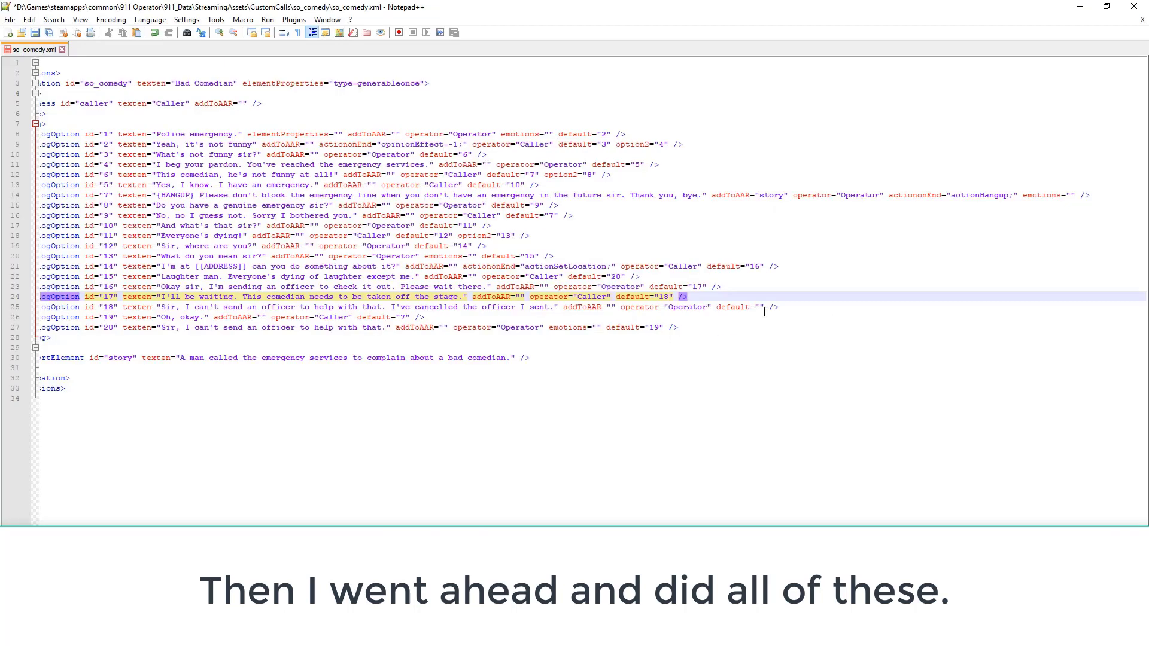
{"action": "left_click", "coordinate": [760, 308]}
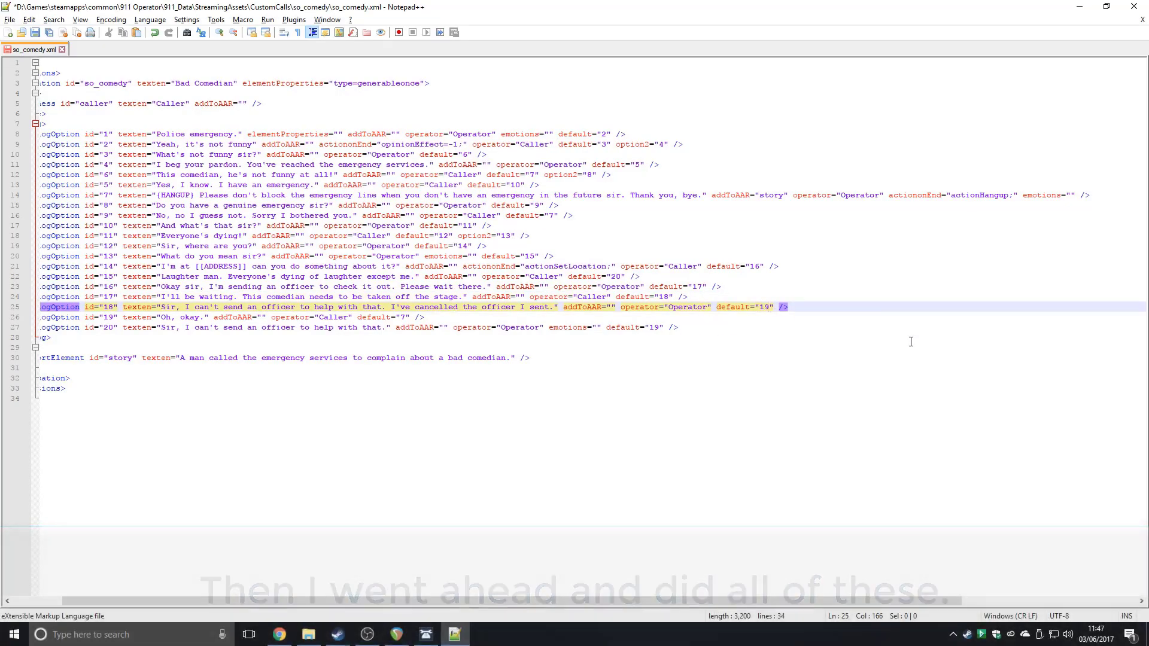
{"action": "key", "text": "ctrl+s"}
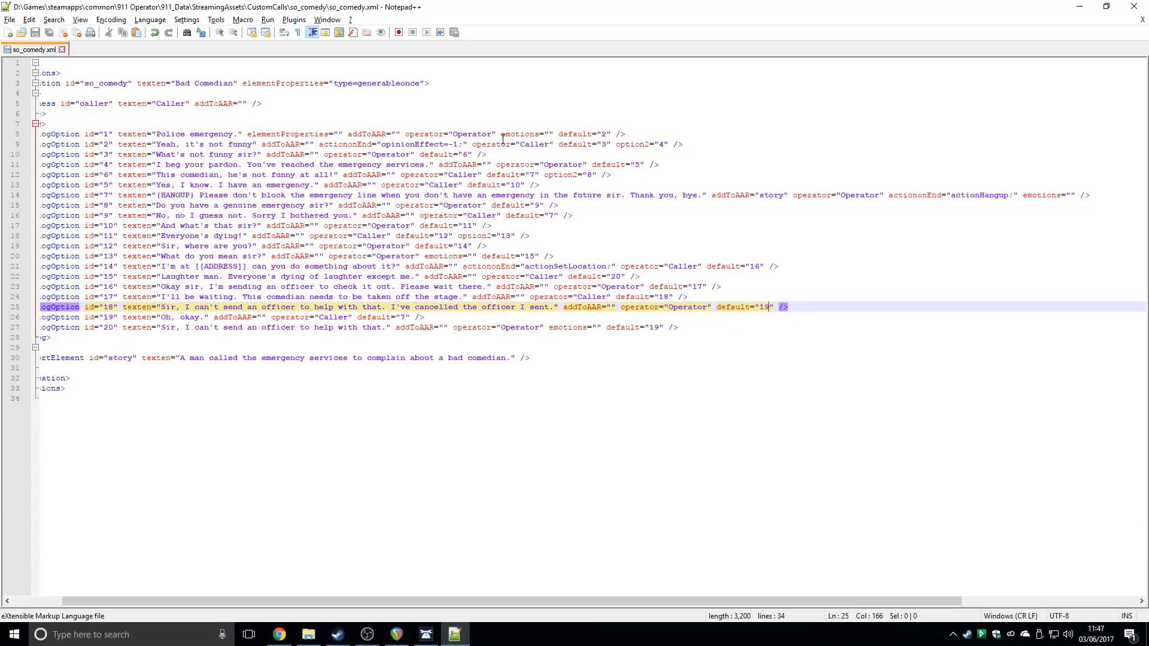
Step: Close the text editor and reopen the Bad Comedian call from the full conversation list in 911 Operator
{"action": "left_click", "coordinate": [1132, 7]}
{"action": "left_click", "coordinate": [27, 42]}
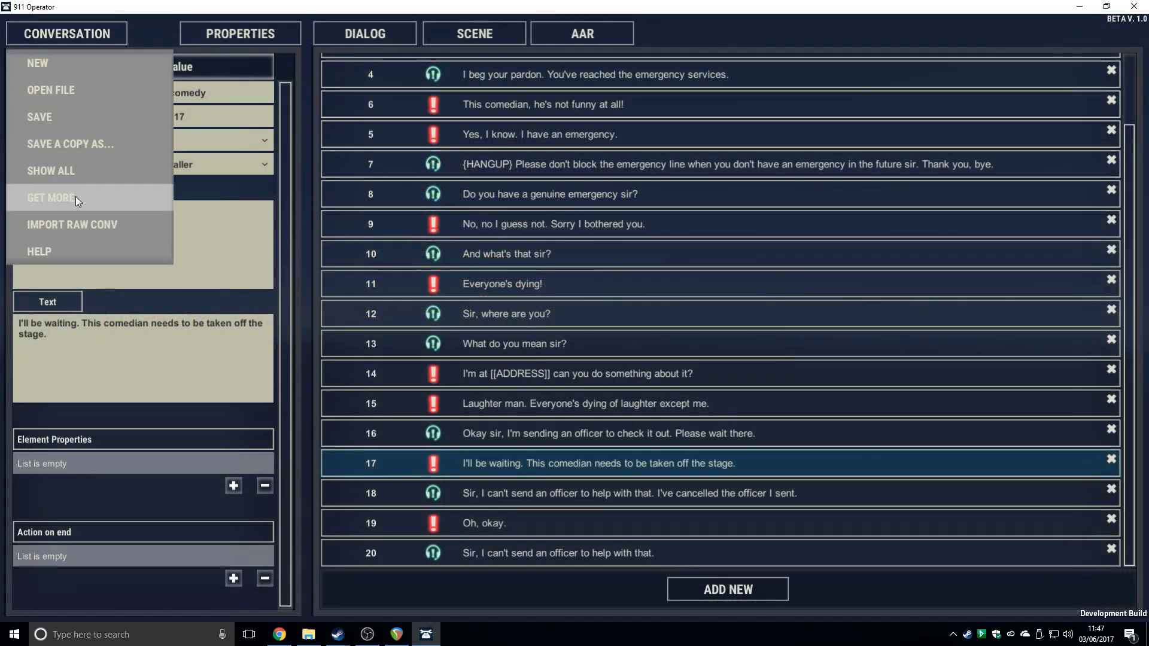
{"action": "left_click", "coordinate": [72, 172]}
{"action": "left_click", "coordinate": [106, 129]}
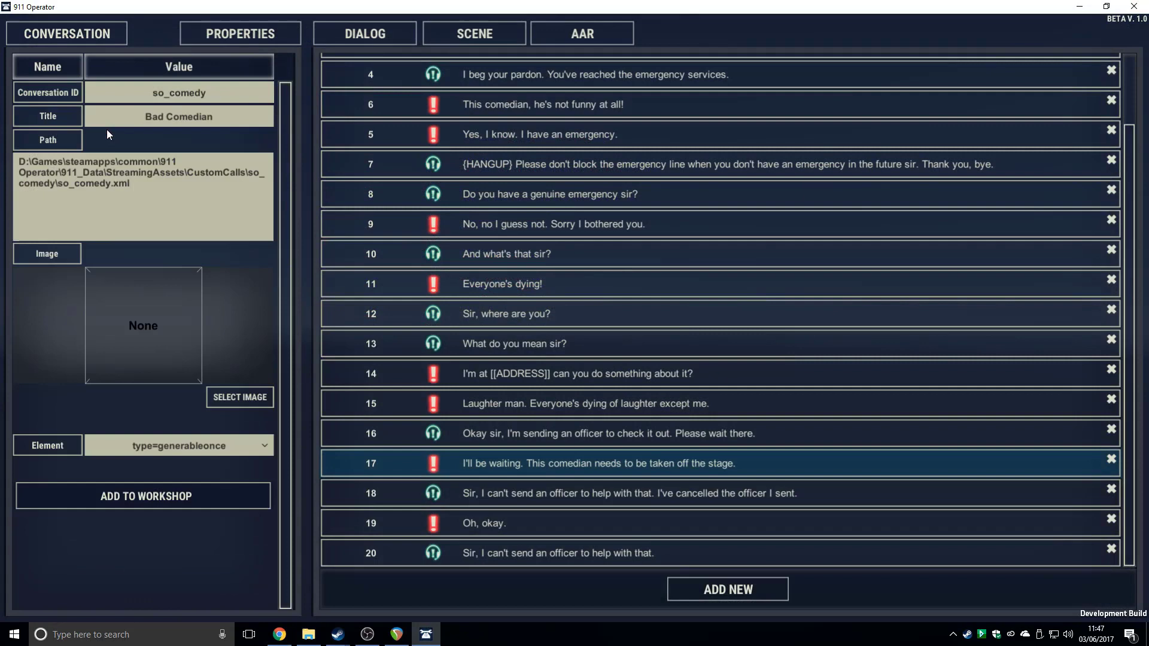
Step: Try to refresh Bad Comedian by loading the so_drunk call, reopening so_comedy from the conversation list and showing its dialog
{"action": "left_click", "coordinate": [70, 42]}
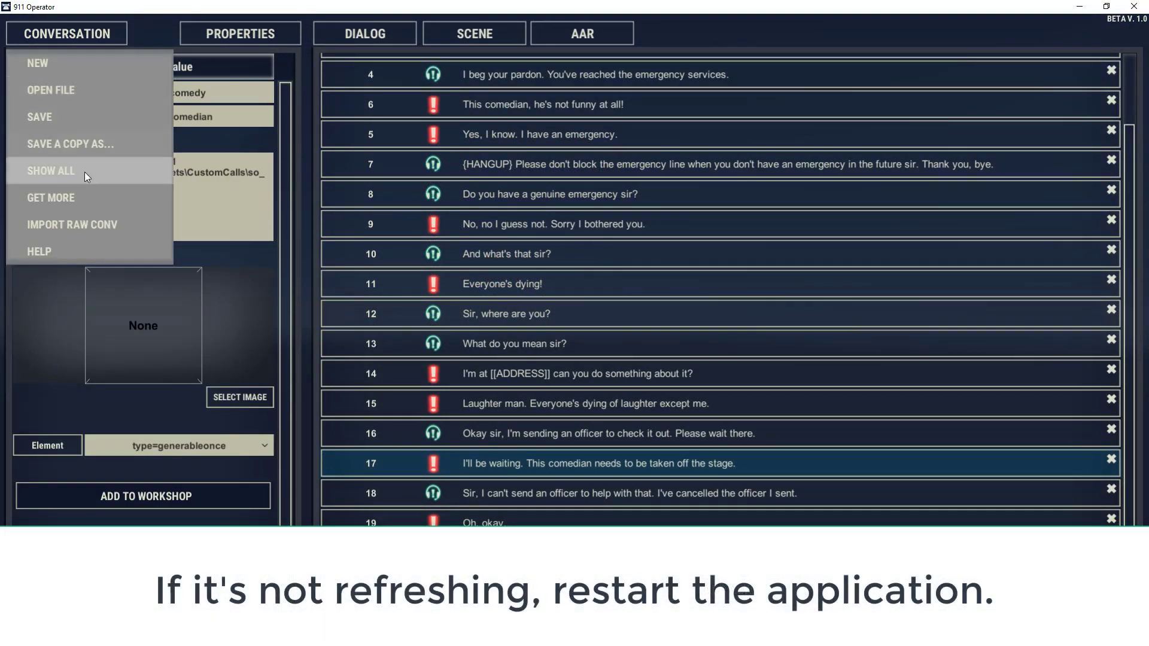
{"action": "left_click", "coordinate": [84, 171]}
{"action": "left_click", "coordinate": [92, 225]}
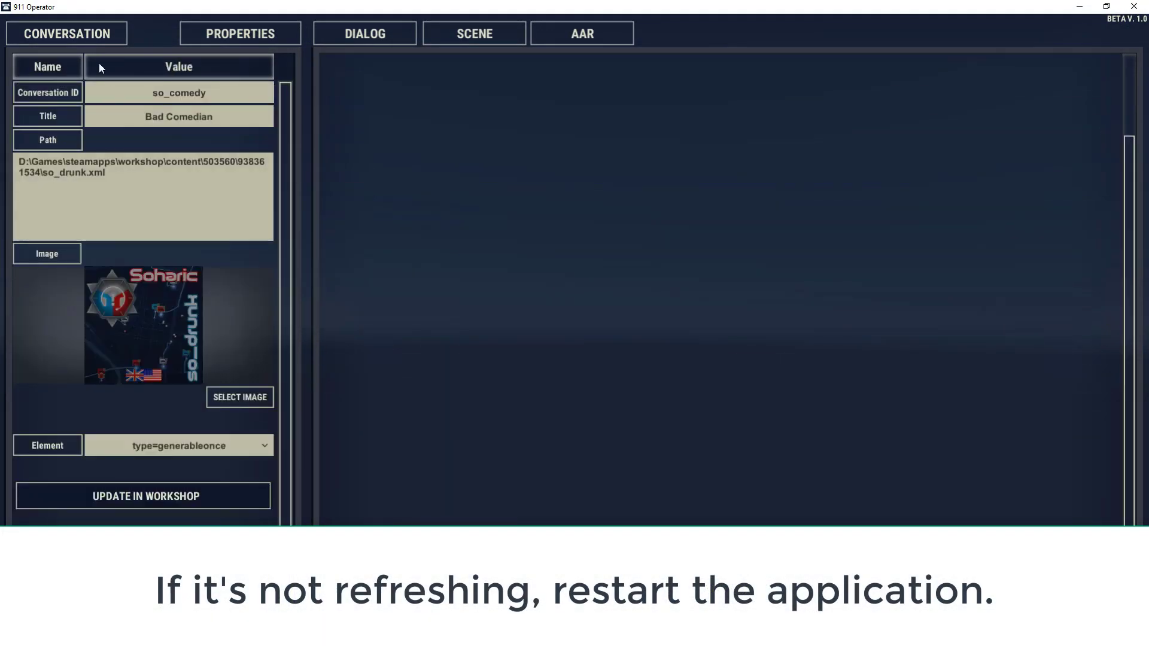
{"action": "left_click", "coordinate": [71, 35]}
{"action": "left_click", "coordinate": [71, 167]}
{"action": "left_click", "coordinate": [115, 117]}
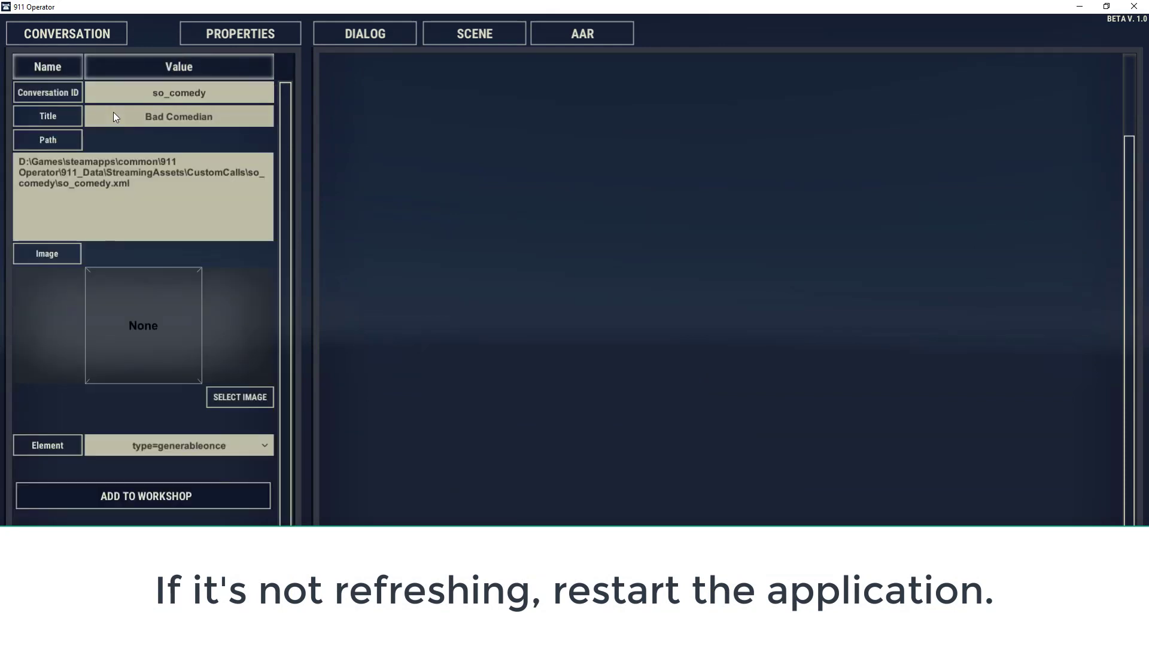
{"action": "left_click", "coordinate": [353, 39]}
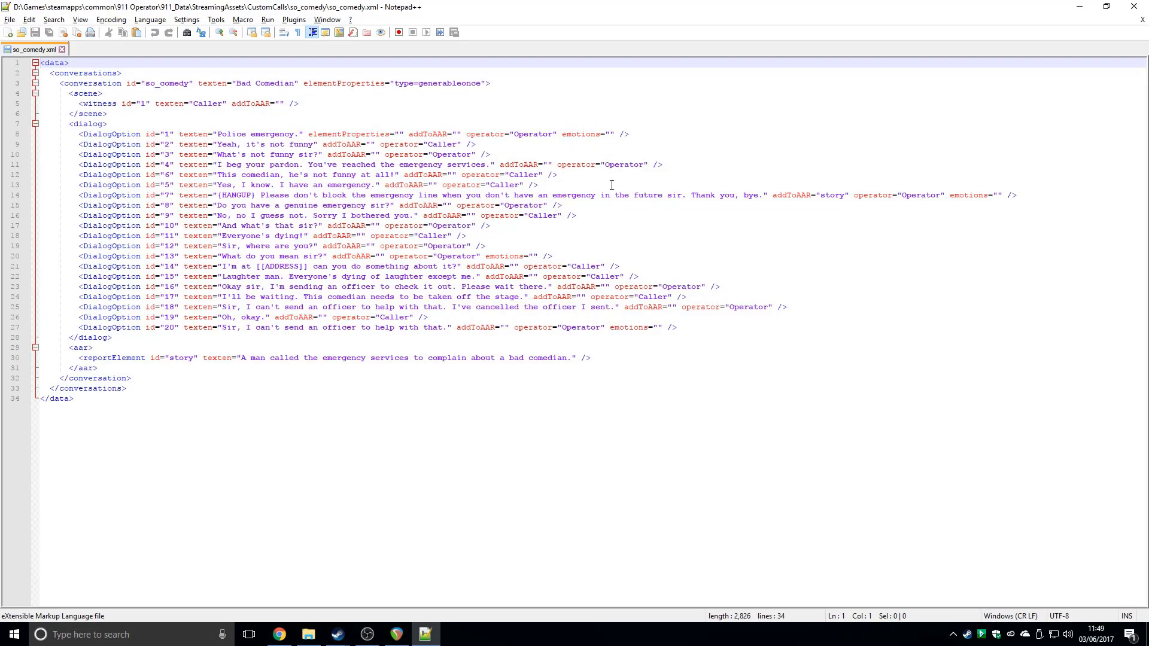
Step: Replace the whole content of so_comedy.xml with the version holding the default and option2 links and the opinionEffect=-1, actionHangup and actionSetLocation end actions
{"action": "key", "text": "ctrl+a"}
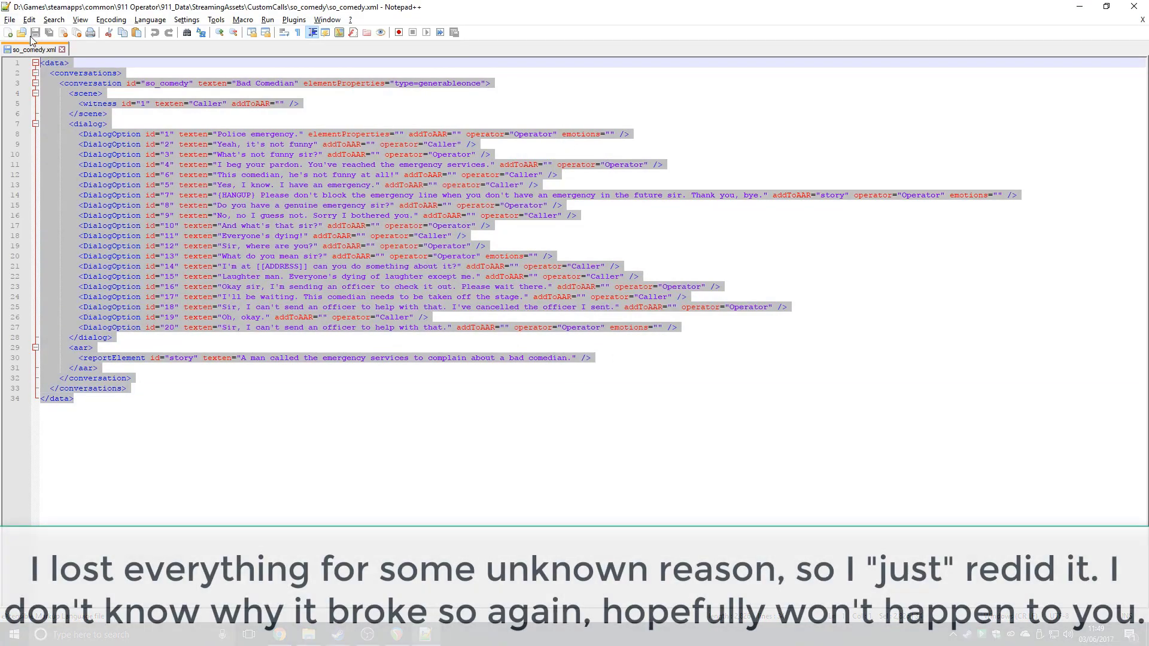
{"action": "key", "text": "ctrl+v"}
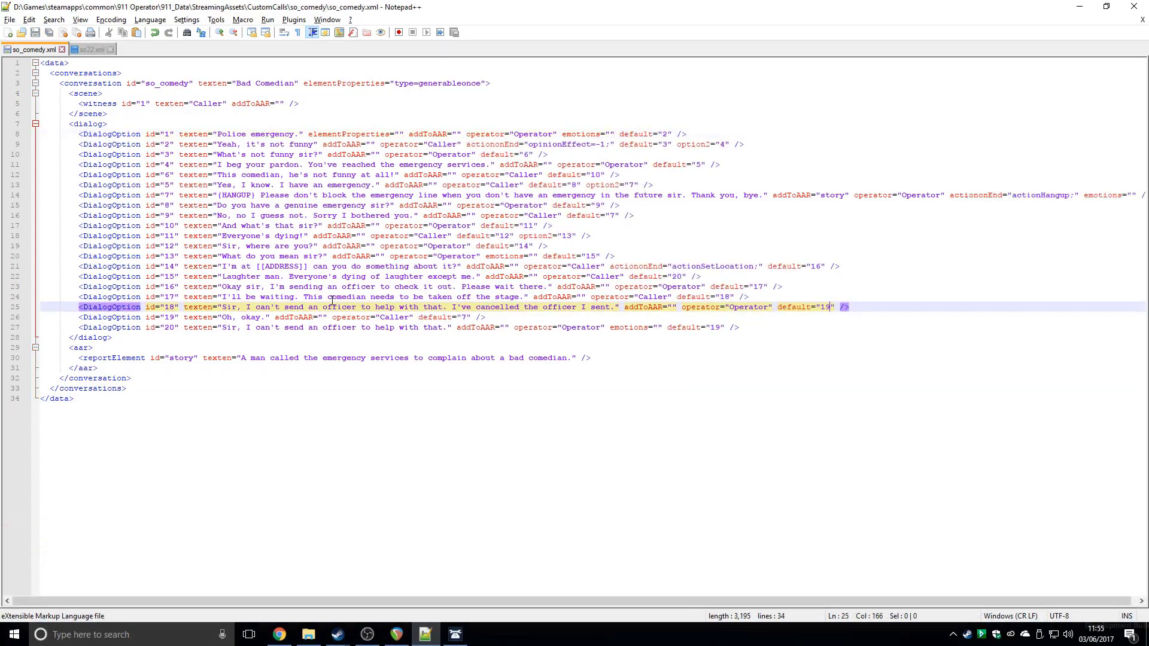
{"action": "left_click_drag", "start_coordinate": [131, 396], "coordinate": [2, 56]}
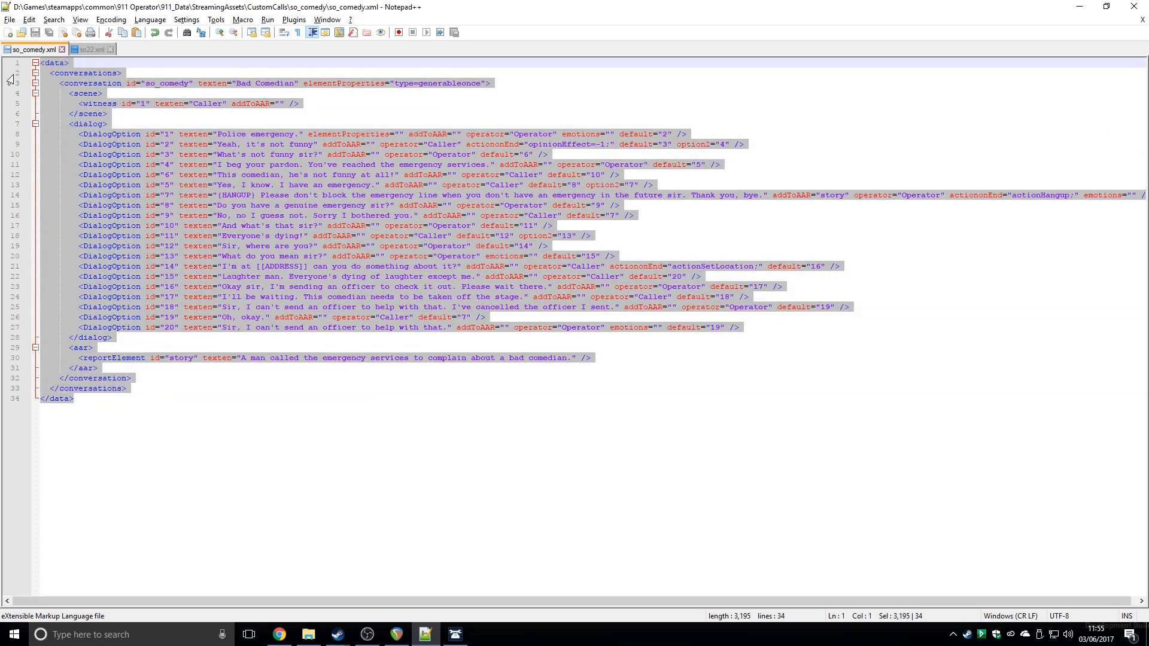
{"action": "left_click", "coordinate": [344, 113]}
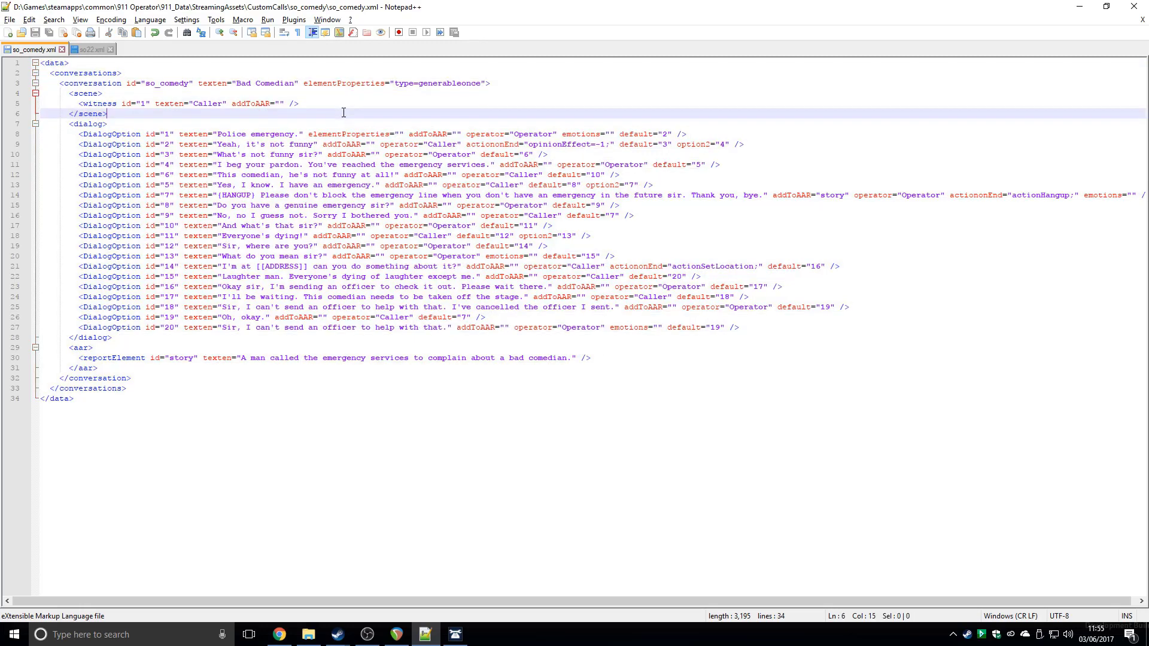
Step: Close the running 911 Operator editor and the so22.xml file, select all of so_comedy.xml, and minimize the text editor
{"action": "left_click", "coordinate": [456, 636]}
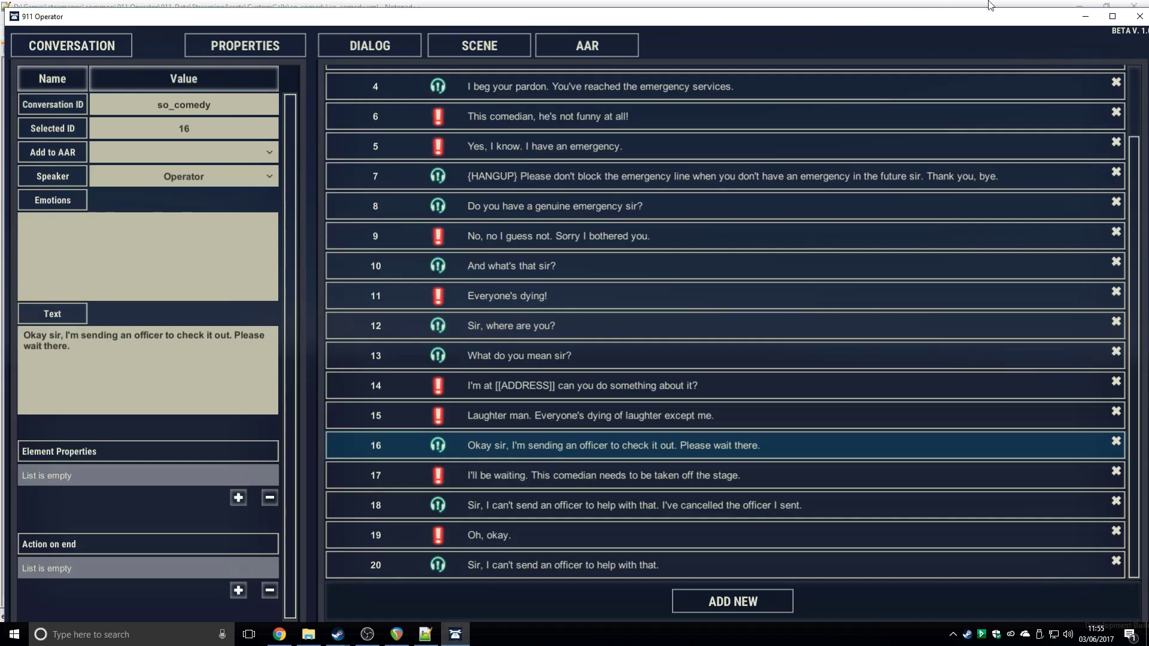
{"action": "left_click", "coordinate": [1138, 18]}
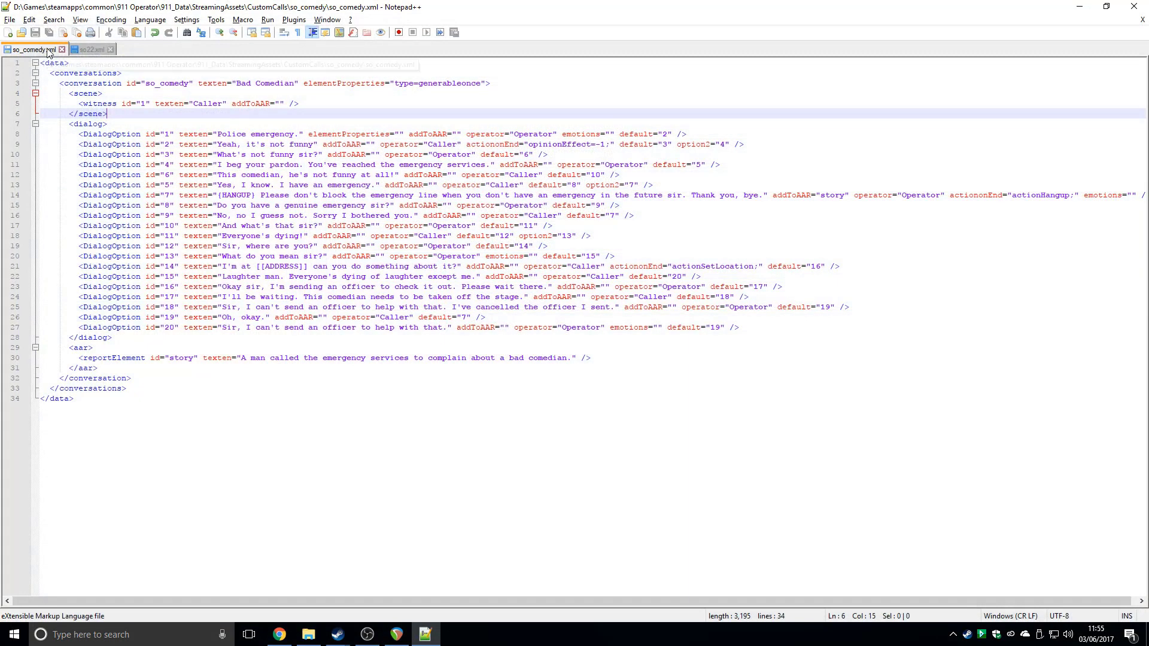
{"action": "key", "text": "ctrl+a"}
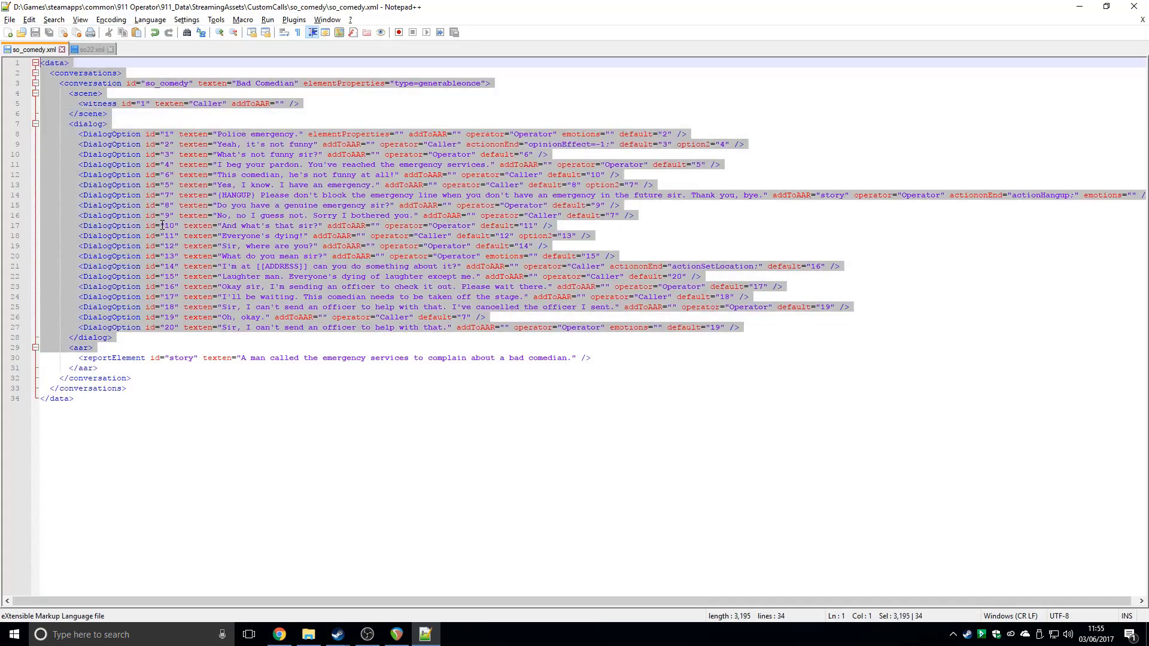
{"action": "left_click", "coordinate": [110, 49]}
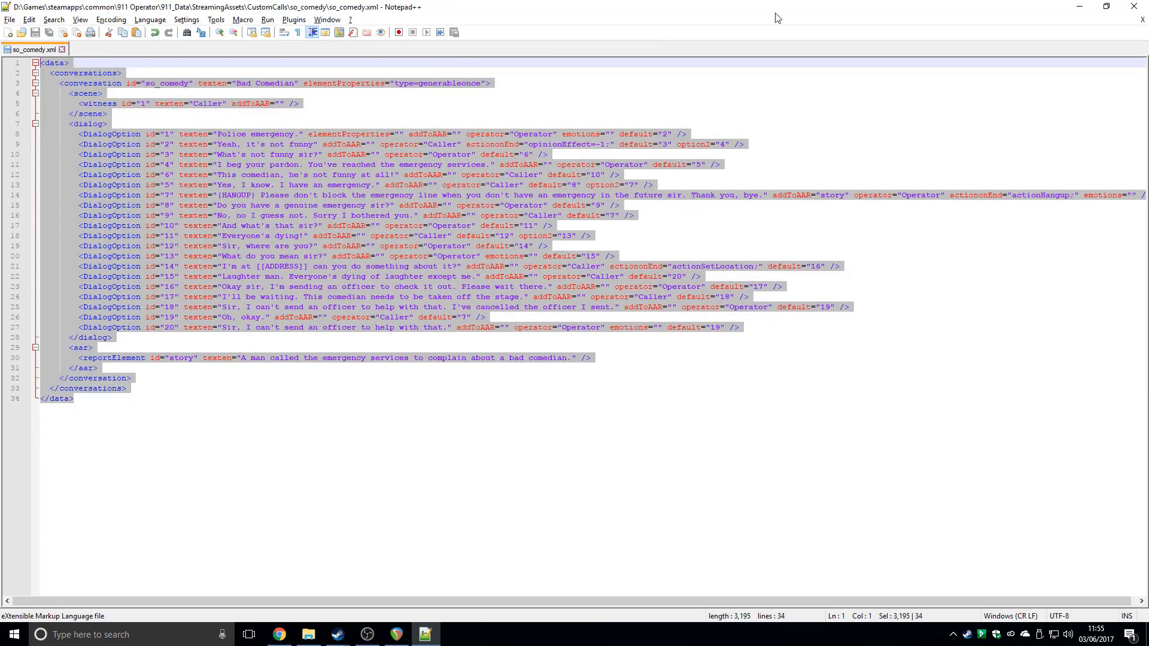
{"action": "left_click", "coordinate": [1077, 6]}
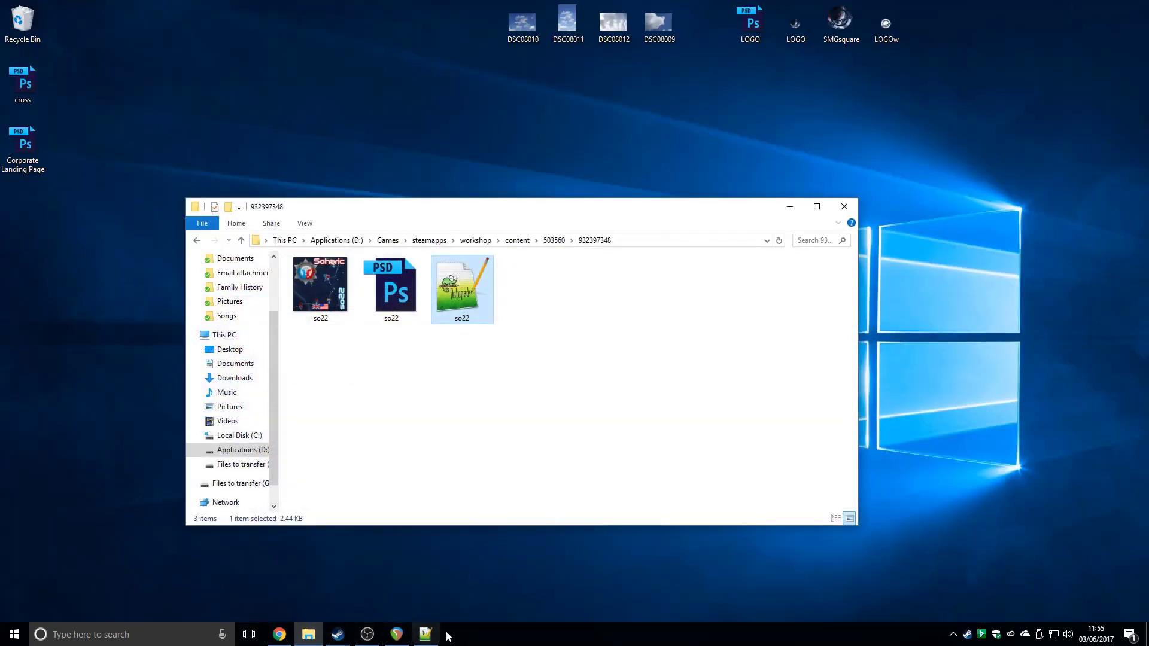
Step: Switch to the Steam library, launch 911 Operator's game editor, and open the custom call Bad Comedian
{"action": "mouse_move", "coordinate": [349, 638]}
{"action": "left_click", "coordinate": [336, 597]}
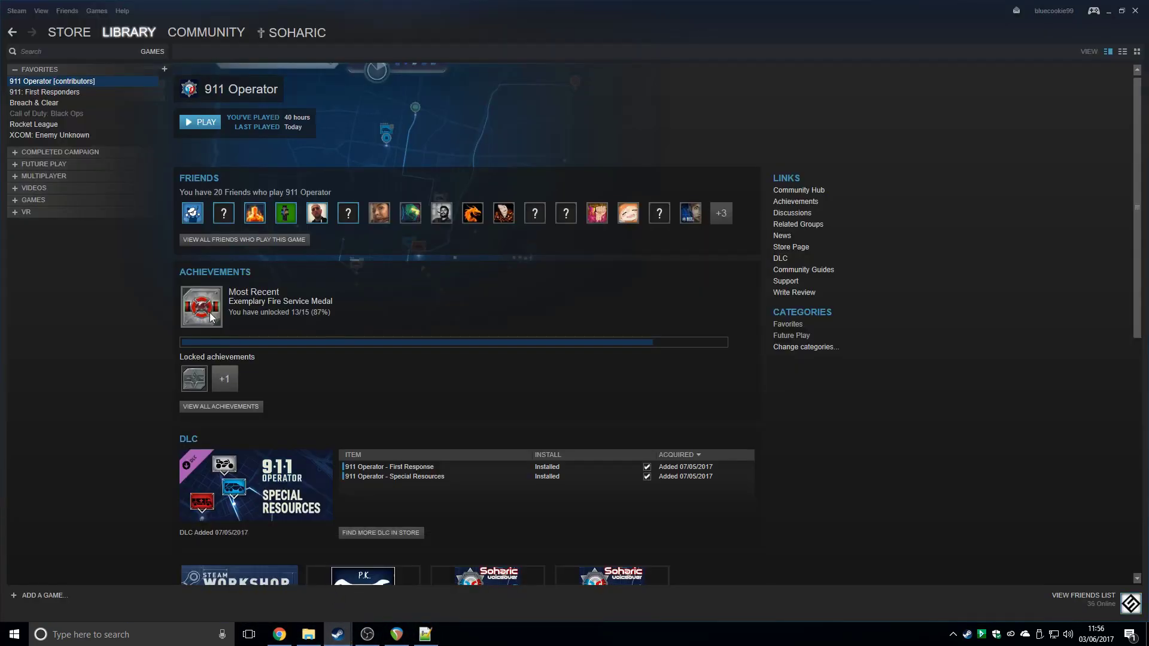
{"action": "left_click", "coordinate": [201, 123]}
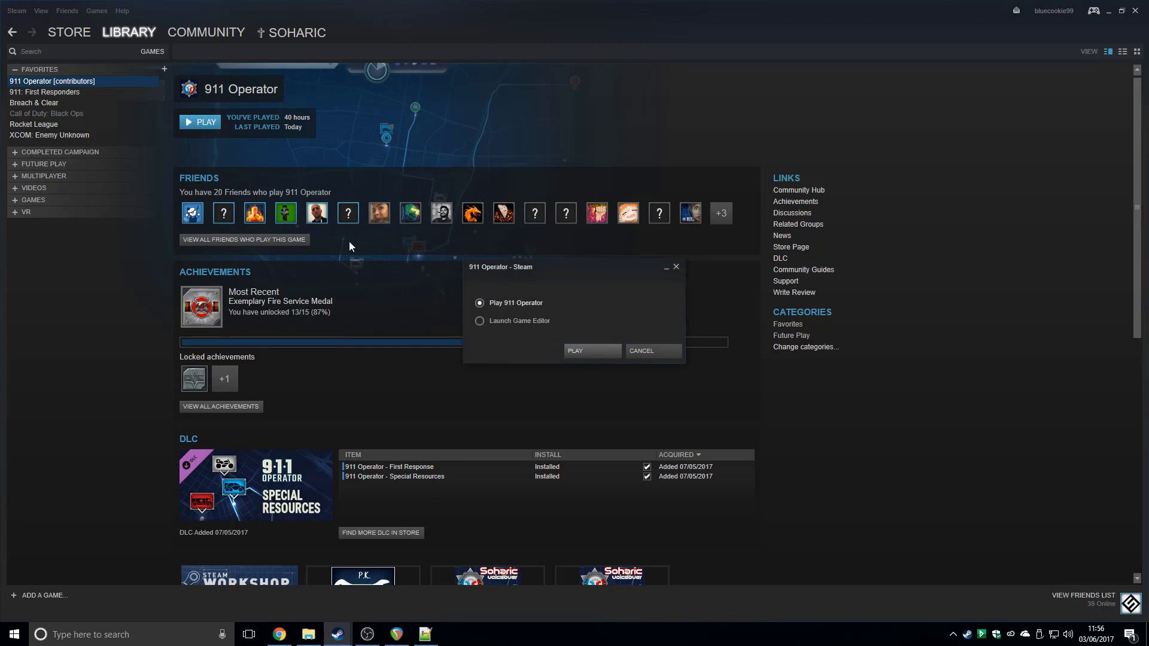
{"action": "left_click", "coordinate": [527, 322]}
{"action": "left_click", "coordinate": [587, 353]}
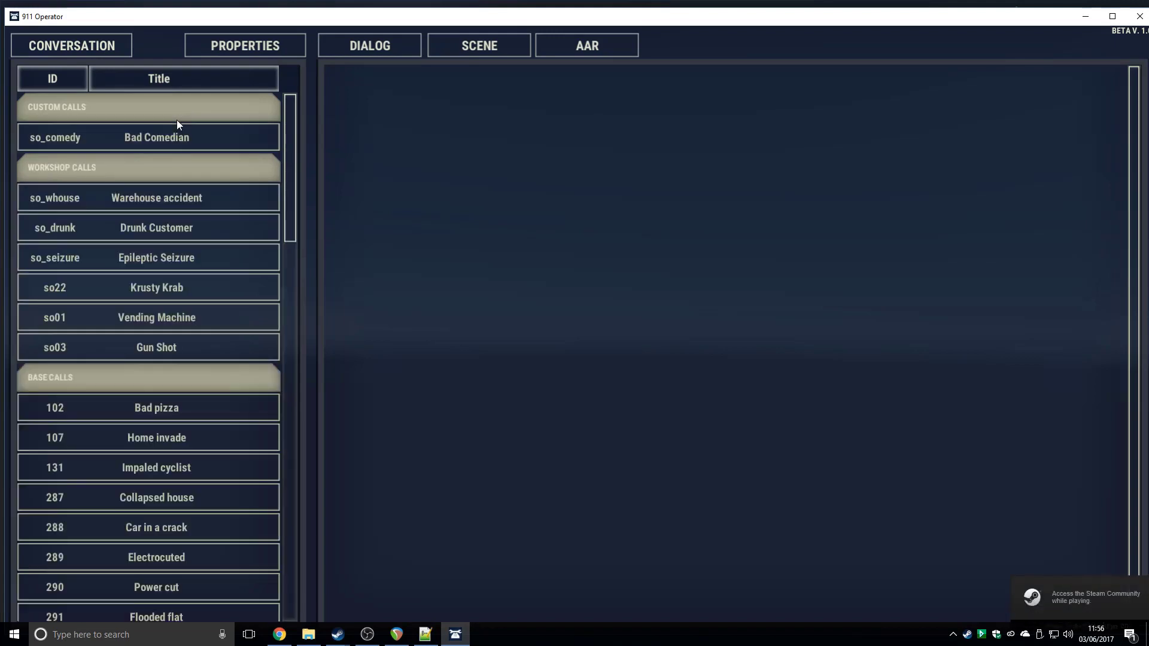
{"action": "left_click", "coordinate": [174, 137]}
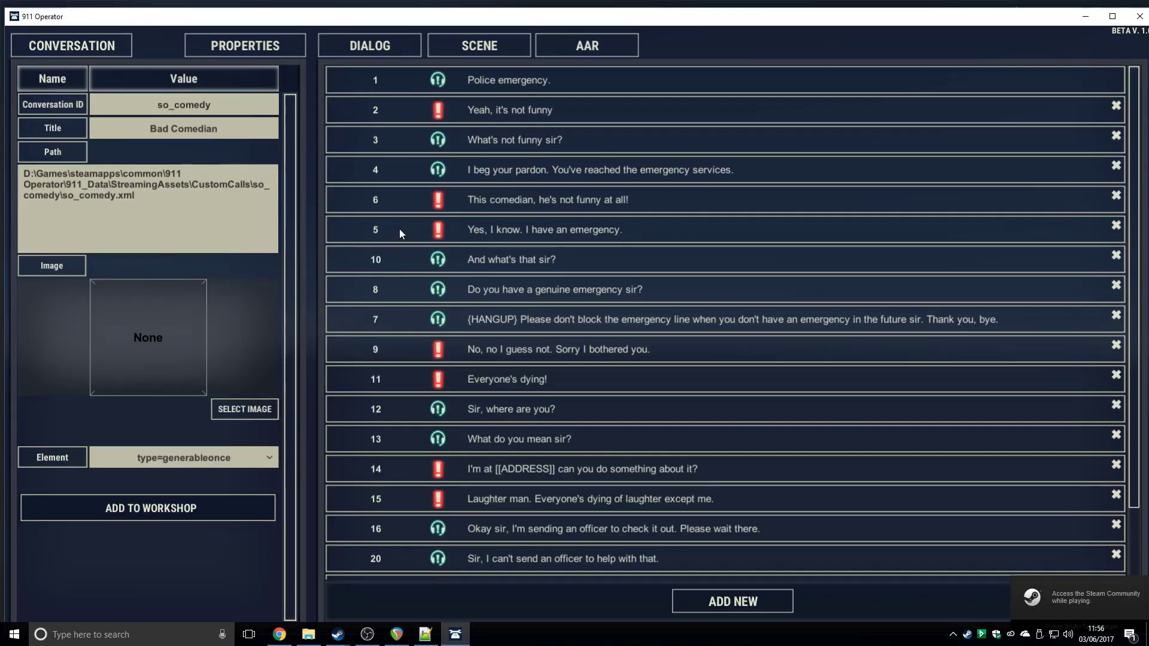
Step: Examine the links of Bad Comedian's dialog options 9, 6, 1, 10, 7, 11, 12 and 15
{"action": "left_click", "coordinate": [507, 348]}
{"action": "left_click", "coordinate": [489, 204]}
{"action": "left_click", "coordinate": [476, 83]}
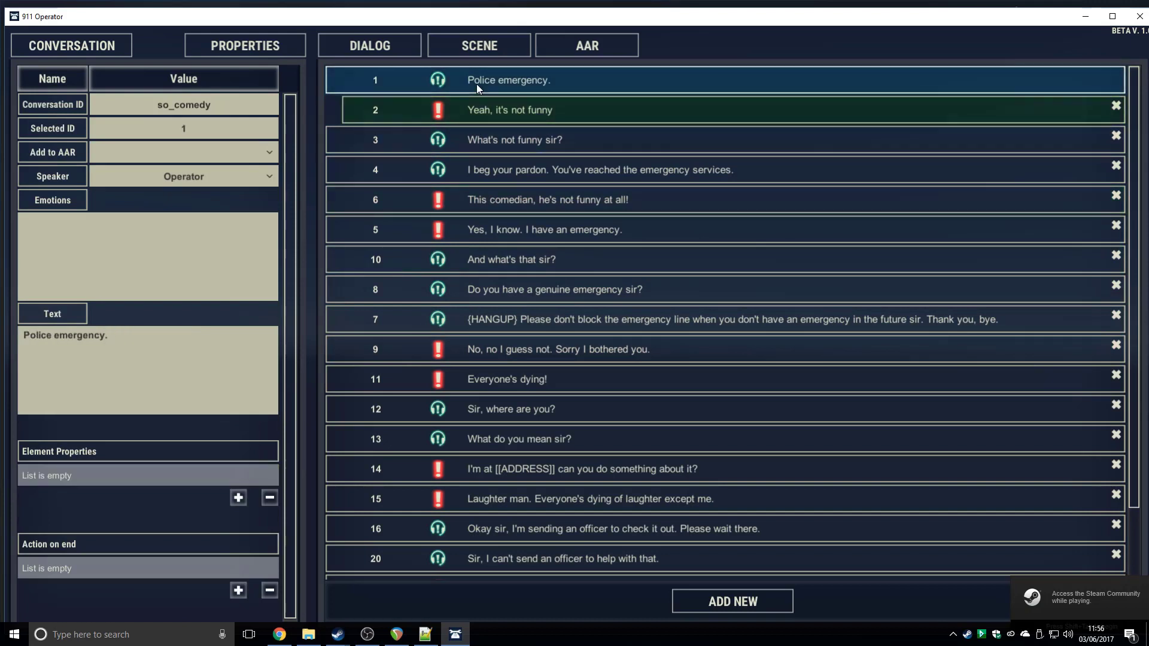
{"action": "left_click", "coordinate": [473, 260]}
{"action": "left_click", "coordinate": [472, 318]}
{"action": "left_click", "coordinate": [483, 349]}
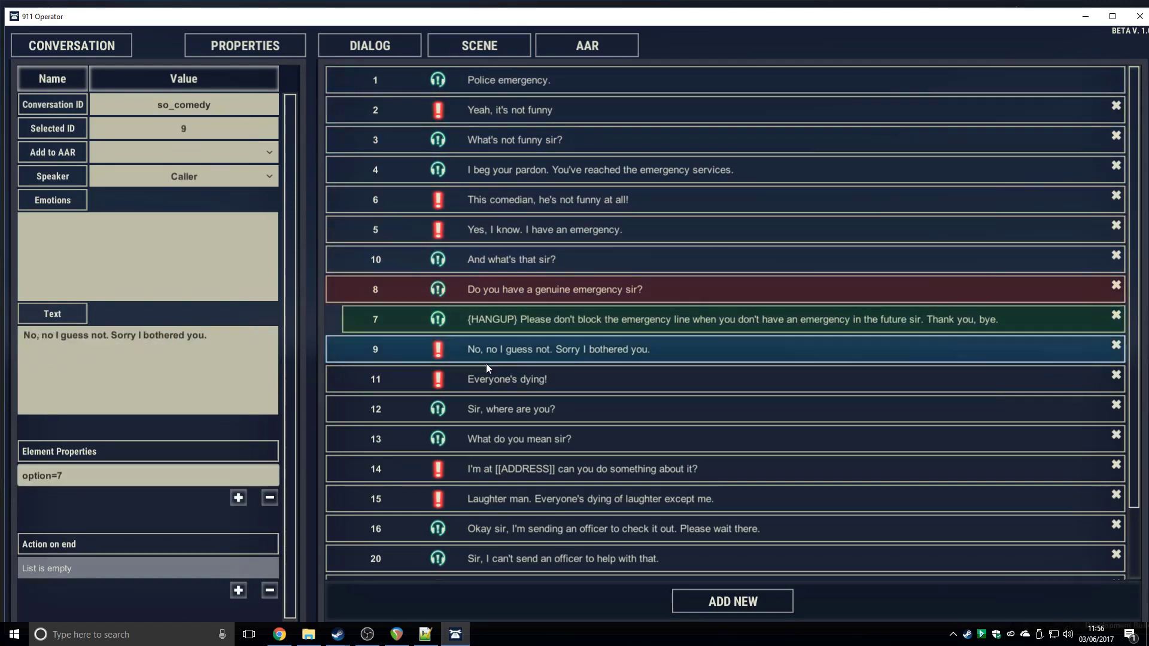
{"action": "left_click", "coordinate": [488, 378]}
{"action": "left_click", "coordinate": [493, 407]}
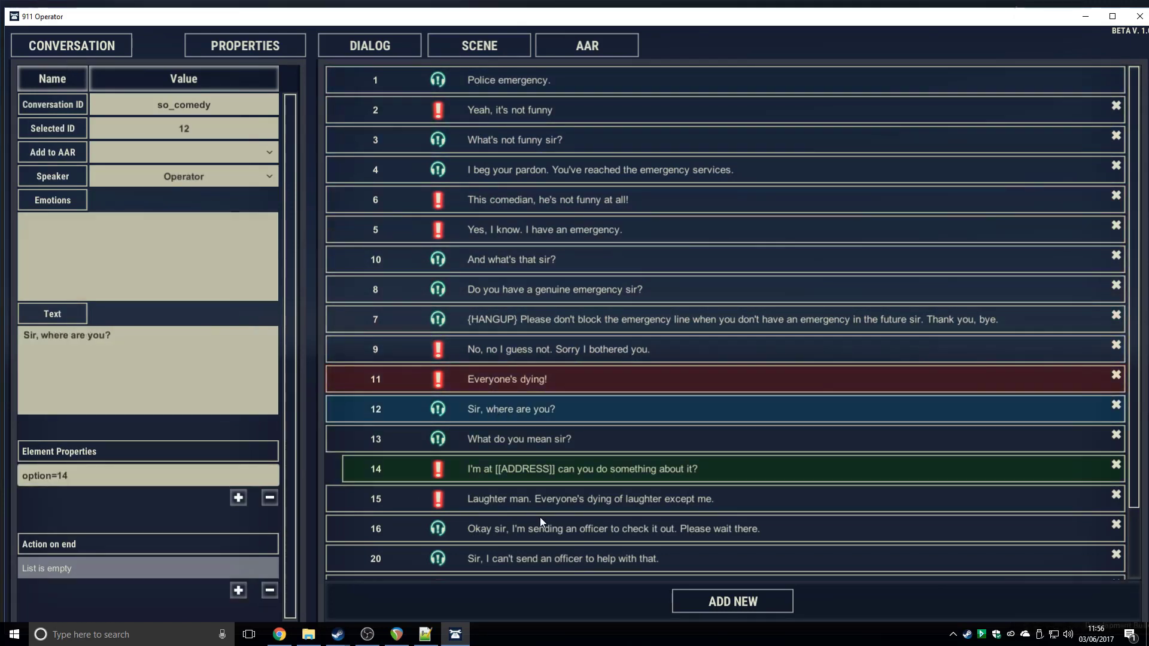
{"action": "left_click", "coordinate": [610, 496]}
Step: Check how dialog options 4, 8 and 9 connect to hang-up option 7
{"action": "left_click", "coordinate": [562, 289]}
{"action": "left_click", "coordinate": [532, 173]}
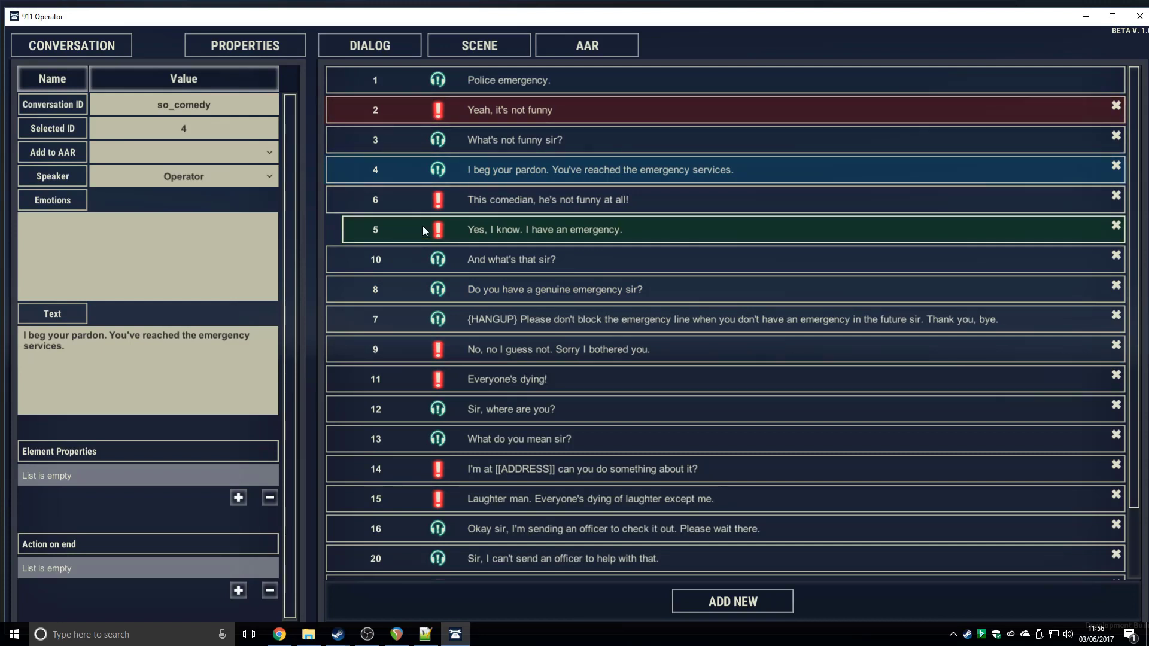
{"action": "left_click", "coordinate": [439, 266]}
{"action": "left_click", "coordinate": [463, 295]}
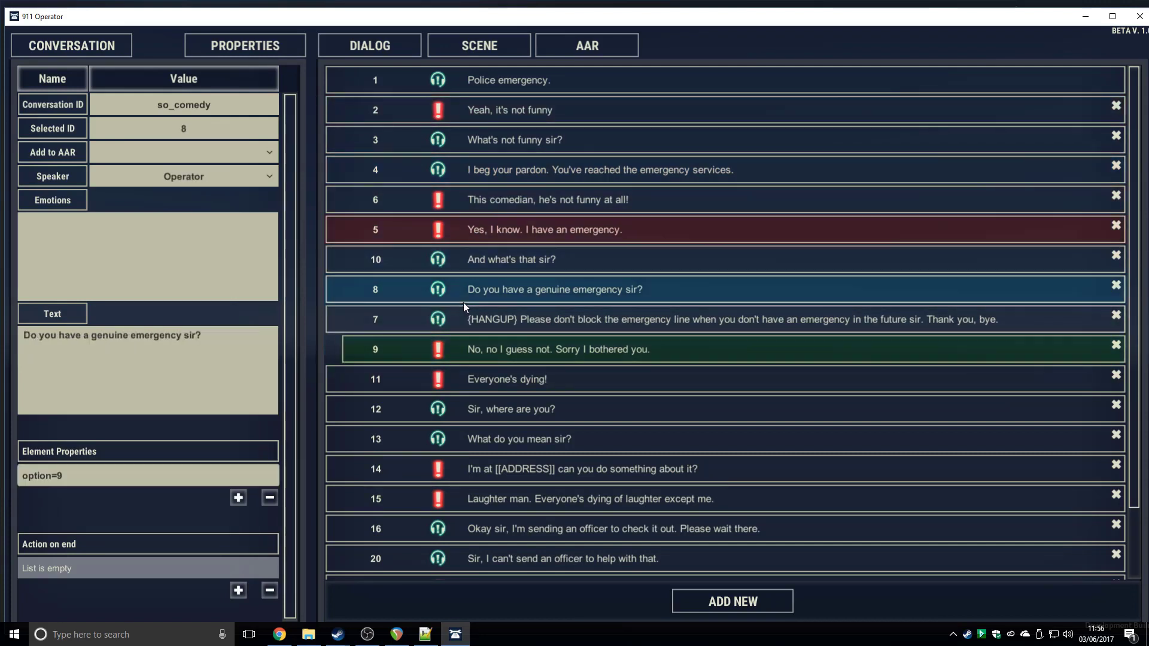
{"action": "left_click", "coordinate": [464, 325]}
{"action": "left_click", "coordinate": [464, 362]}
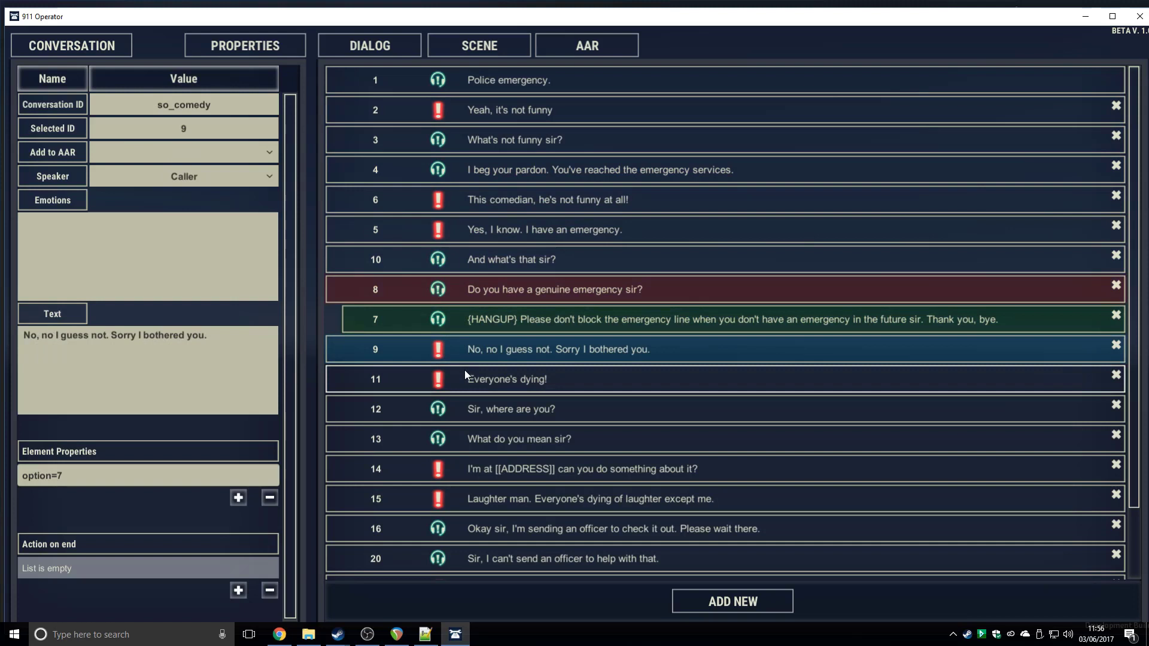
{"action": "left_click", "coordinate": [451, 305]}
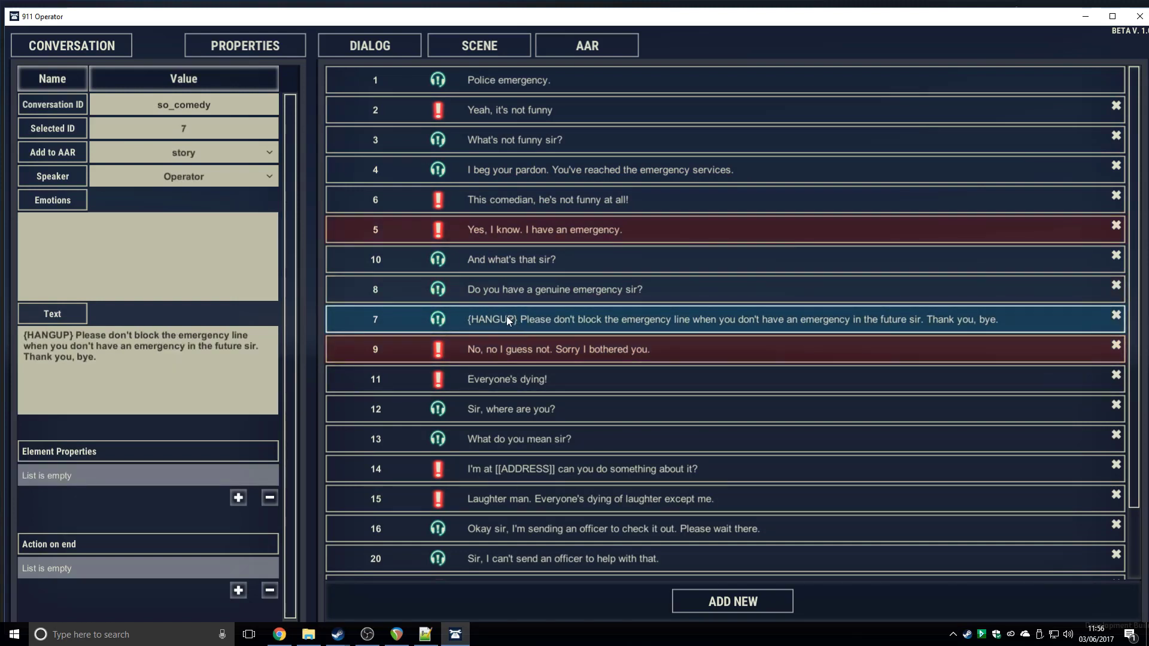
Step: Examine the links of closing options 20 and 19, and recheck options 12, 9, 8, 6, 7 and 11
{"action": "scroll", "coordinate": [598, 316], "scroll_direction": "down", "scroll_amount": 3}
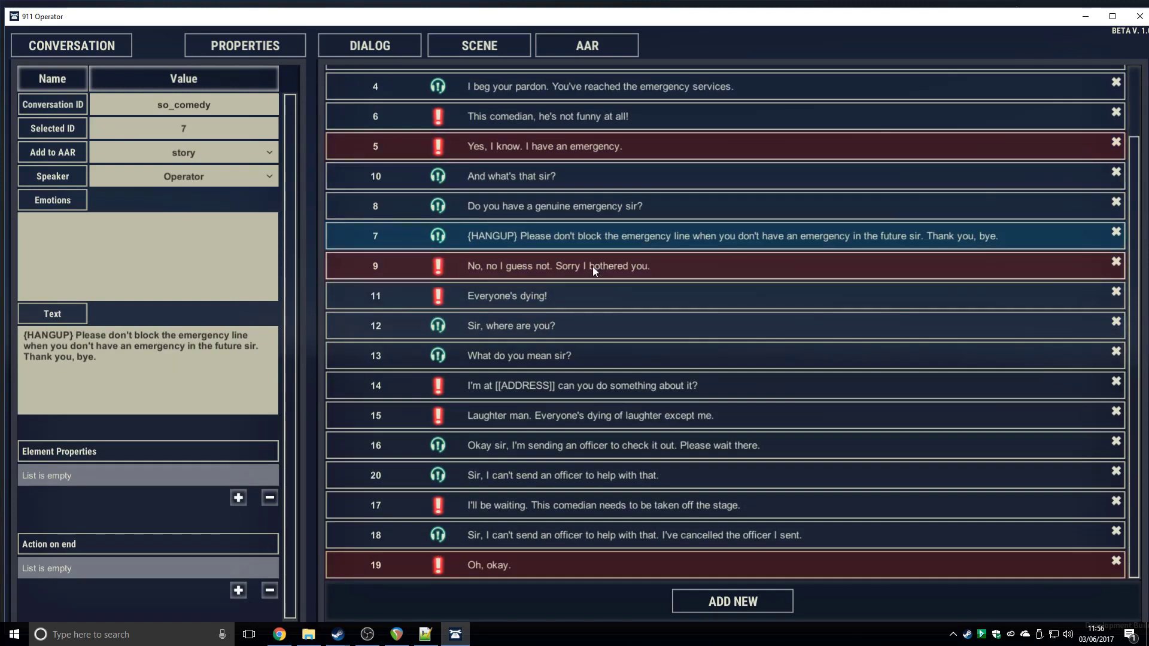
{"action": "left_click", "coordinate": [515, 483]}
{"action": "left_click", "coordinate": [500, 556]}
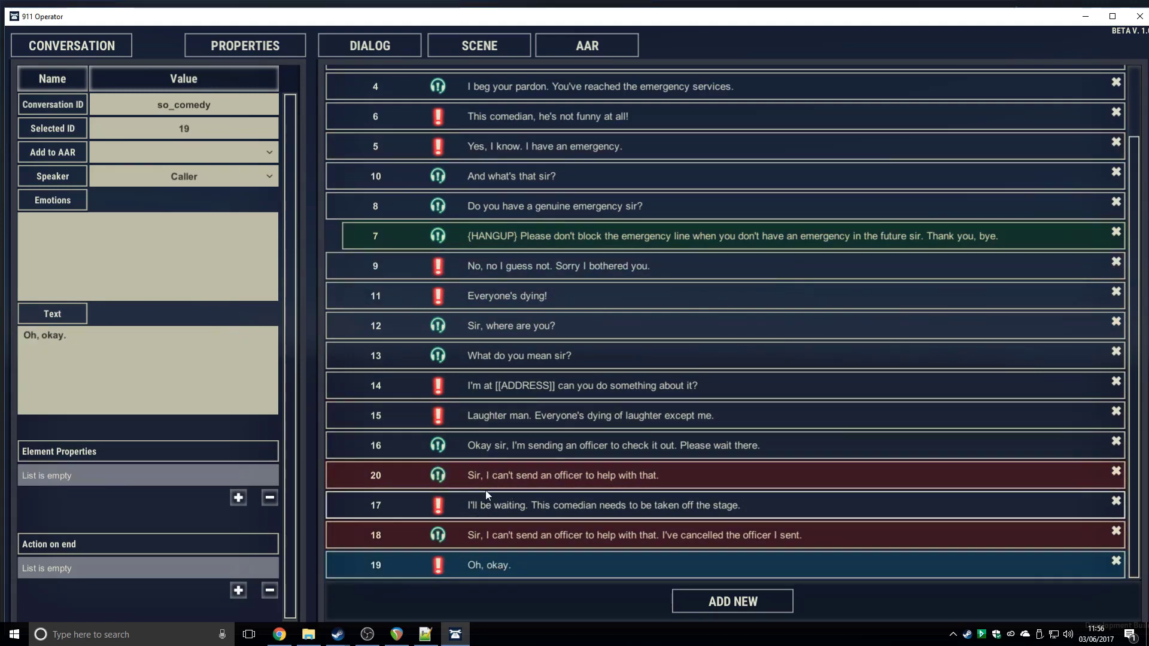
{"action": "left_click", "coordinate": [496, 326]}
{"action": "left_click", "coordinate": [495, 263]}
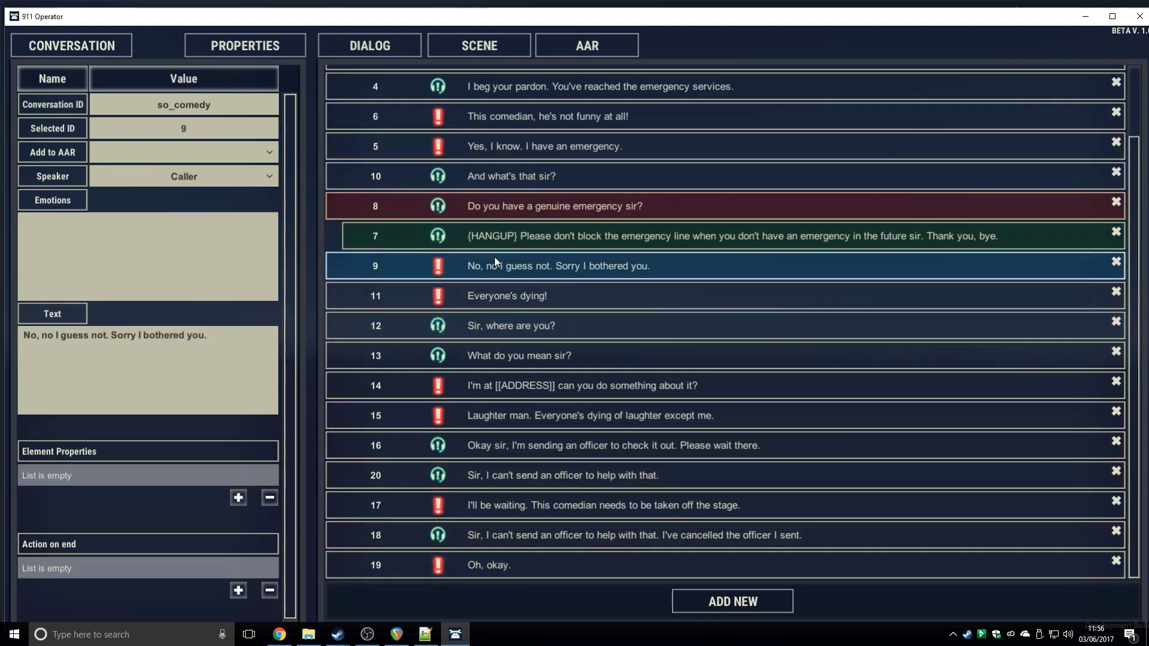
{"action": "left_click", "coordinate": [486, 211]}
{"action": "left_click", "coordinate": [476, 117]}
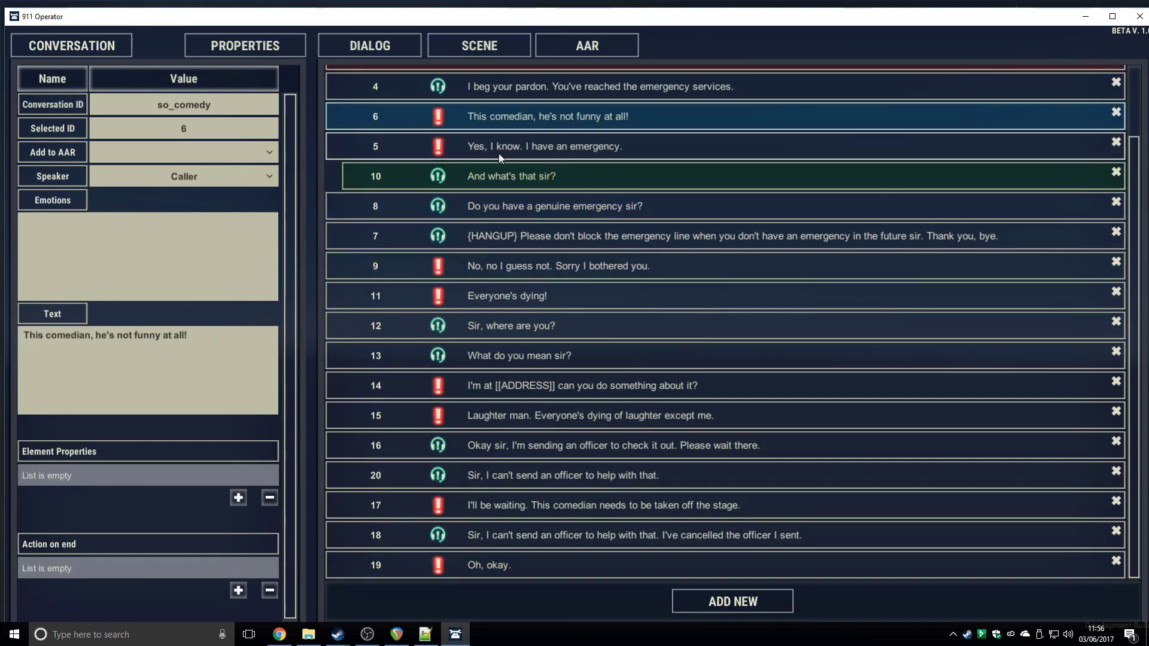
{"action": "left_click", "coordinate": [496, 236]}
{"action": "left_click", "coordinate": [494, 299]}
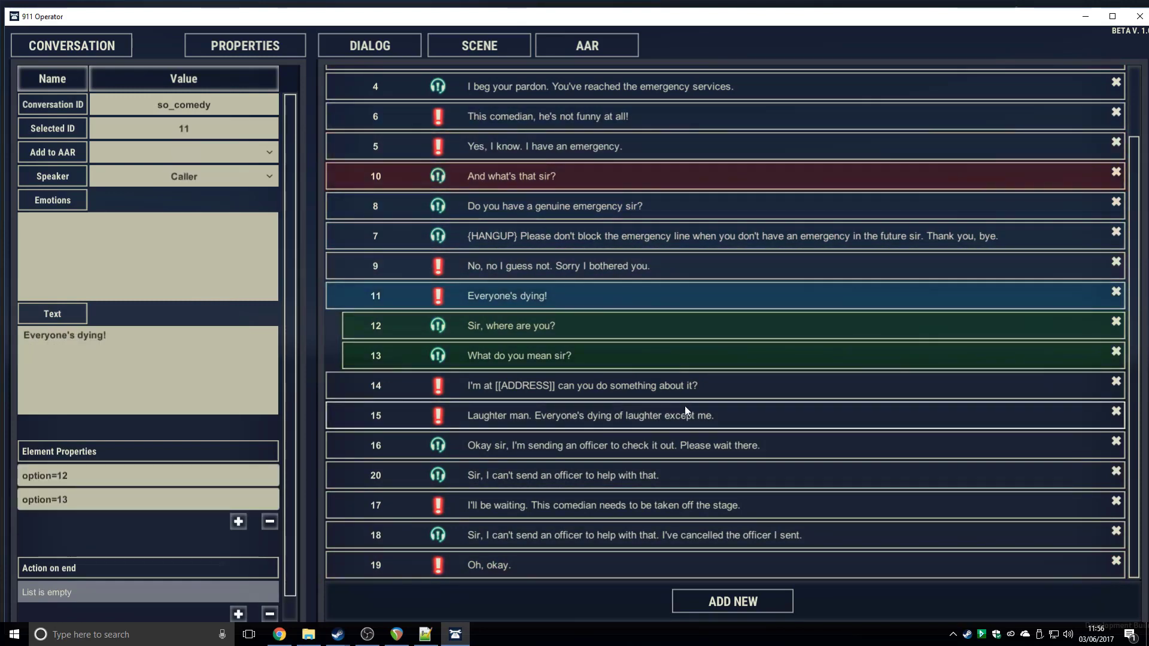
{"action": "scroll", "coordinate": [511, 374], "scroll_direction": "up", "scroll_amount": 2}
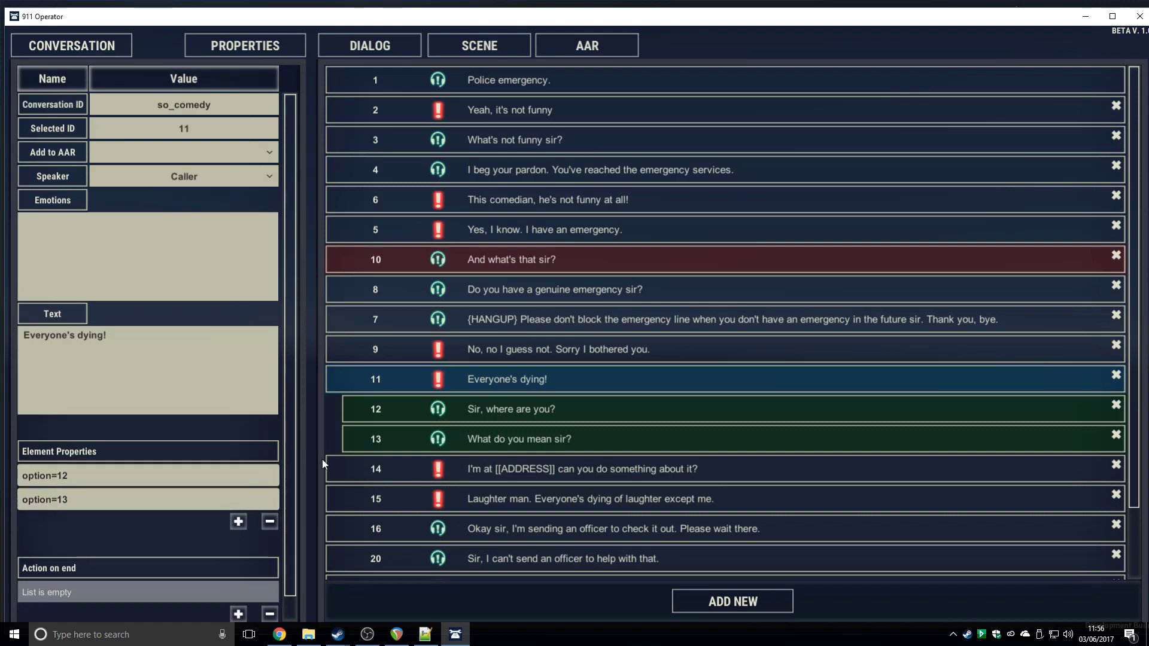
Step: Check the call's after-action report entry and its scene entry for the Caller witness
{"action": "left_click", "coordinate": [454, 48]}
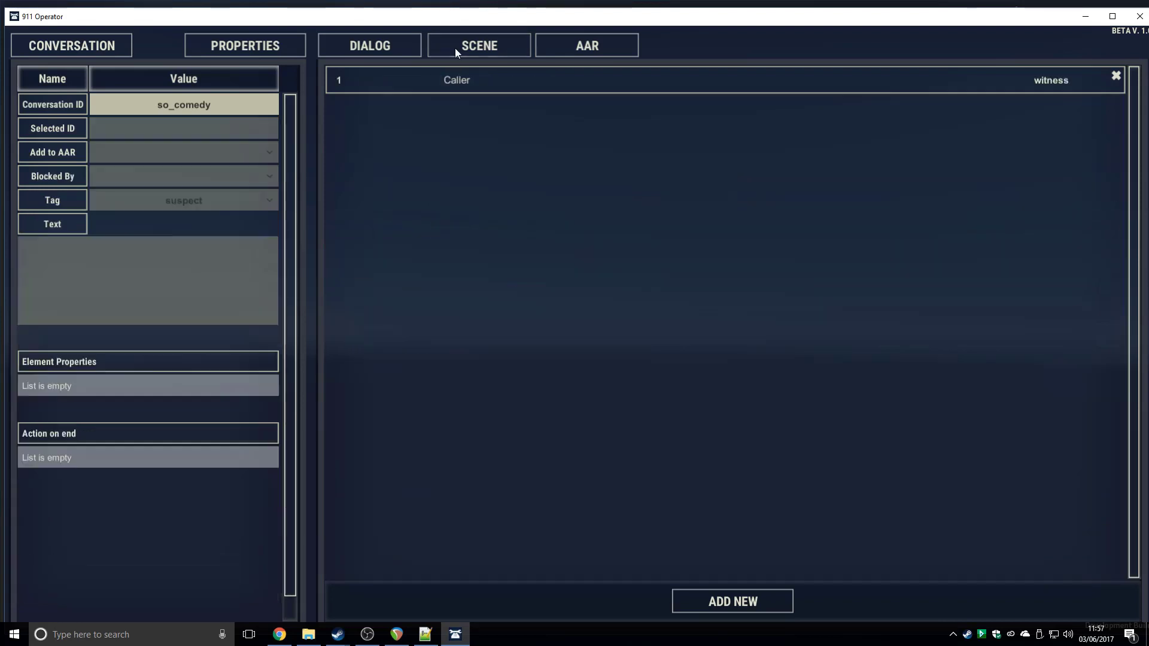
{"action": "left_click", "coordinate": [548, 45]}
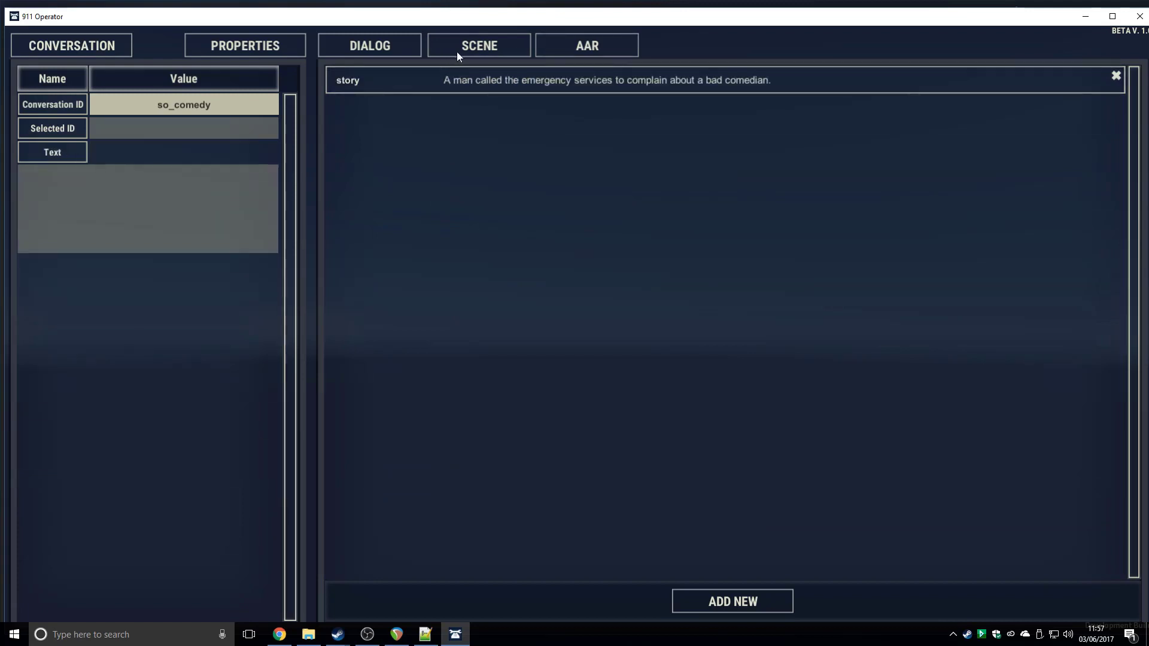
{"action": "left_click", "coordinate": [457, 50]}
{"action": "left_click", "coordinate": [447, 89]}
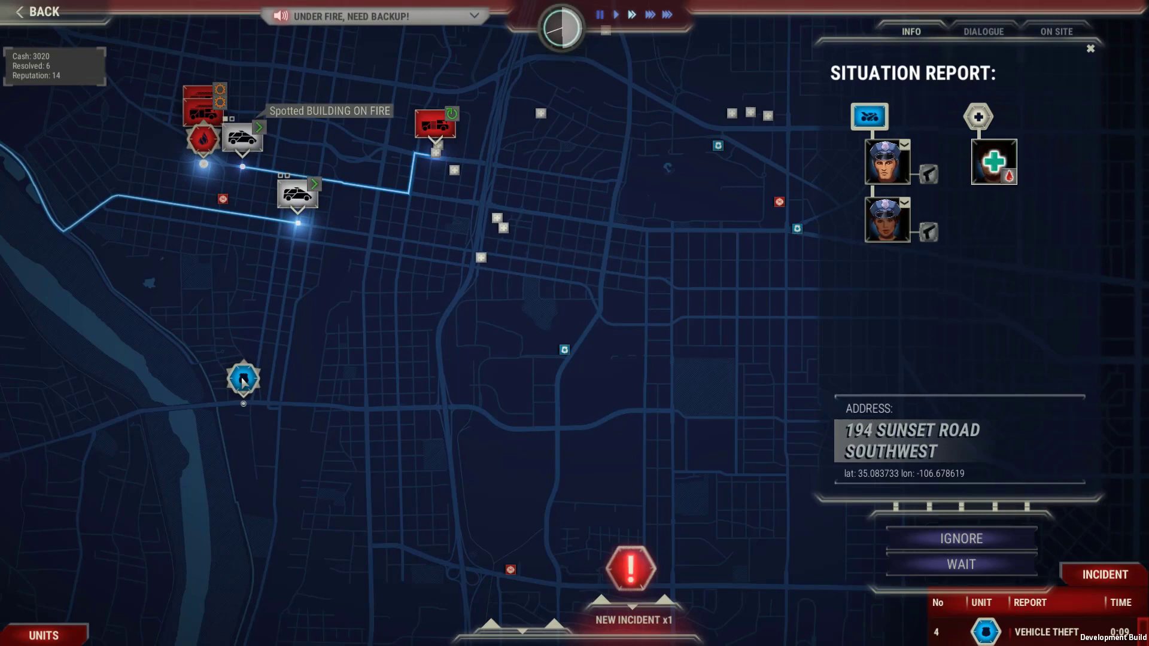
Step: Examine the situation reports of the fire and the injured-person incident on the 911 Operator duty map
{"action": "right_click", "coordinate": [244, 382]}
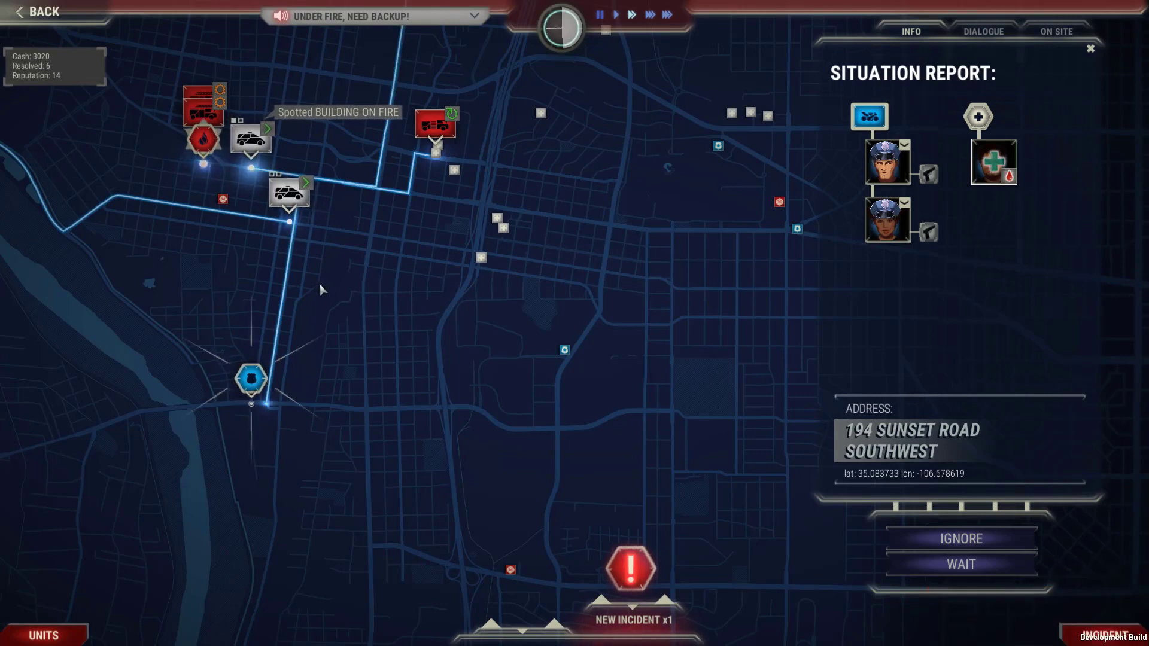
{"action": "left_click_drag", "start_coordinate": [327, 294], "coordinate": [455, 412]}
{"action": "left_click_drag", "start_coordinate": [331, 258], "coordinate": [578, 397]}
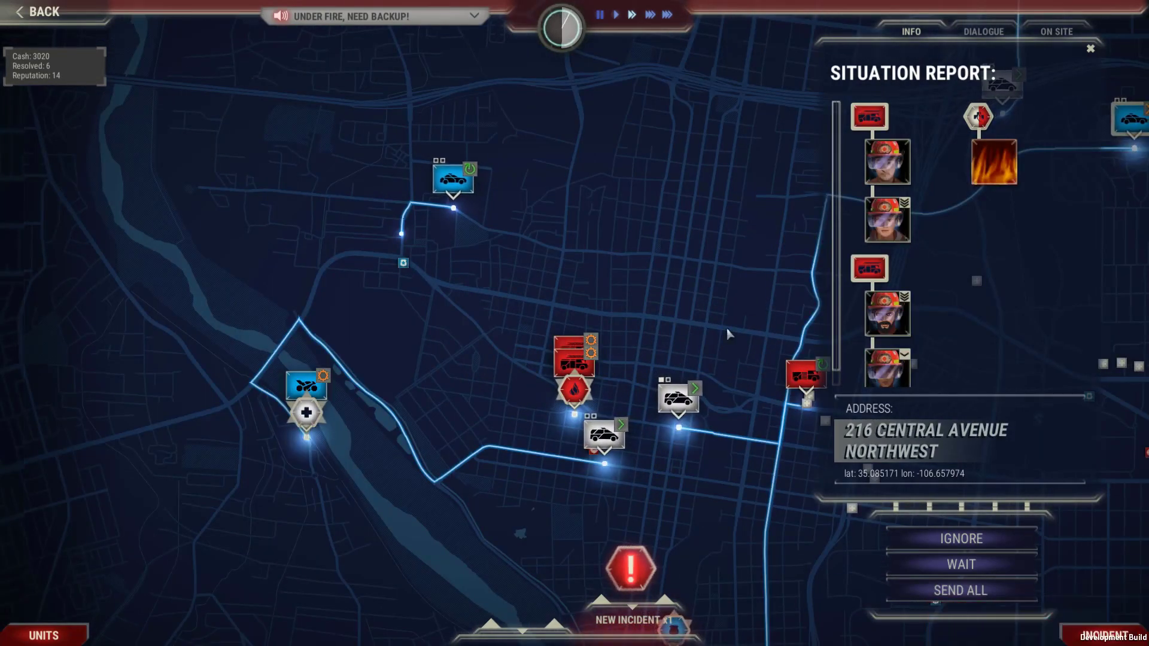
{"action": "mouse_move", "coordinate": [996, 176]}
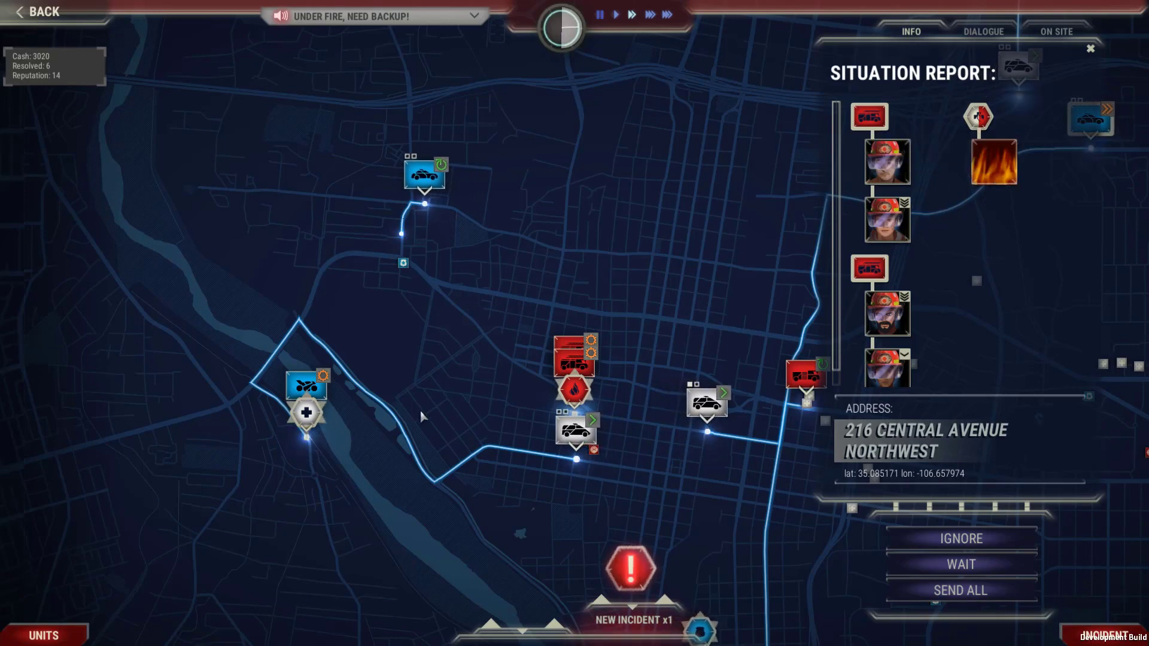
{"action": "left_click", "coordinate": [306, 413]}
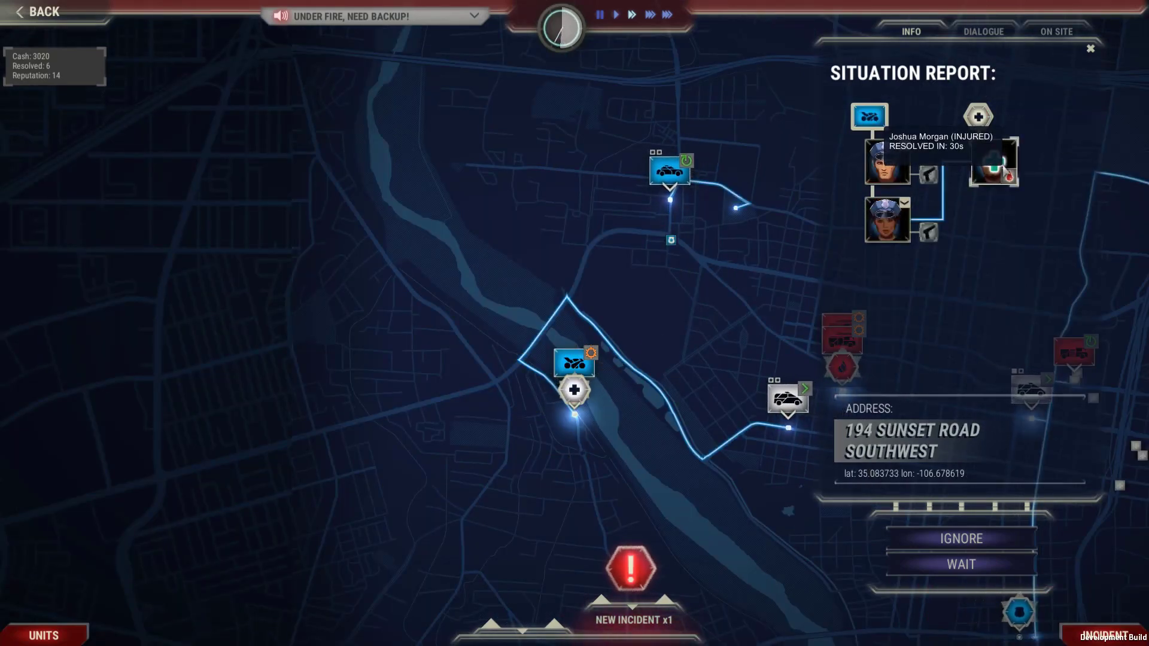
{"action": "left_click_drag", "start_coordinate": [752, 268], "coordinate": [619, 492]}
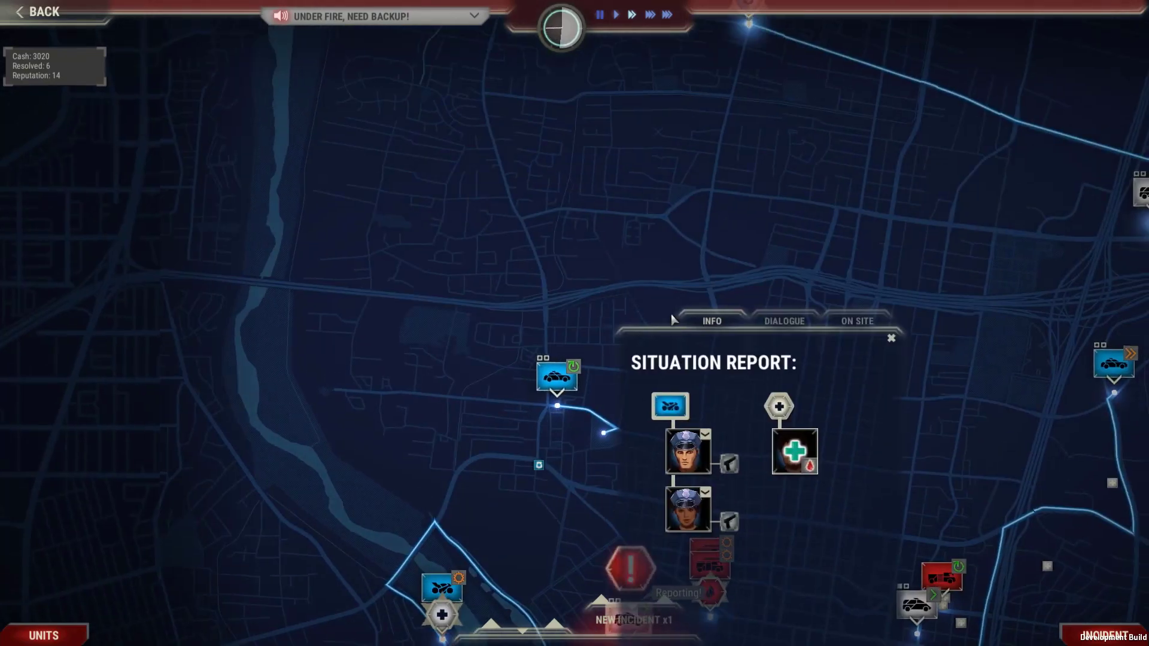
{"action": "left_click_drag", "start_coordinate": [728, 143], "coordinate": [613, 361]}
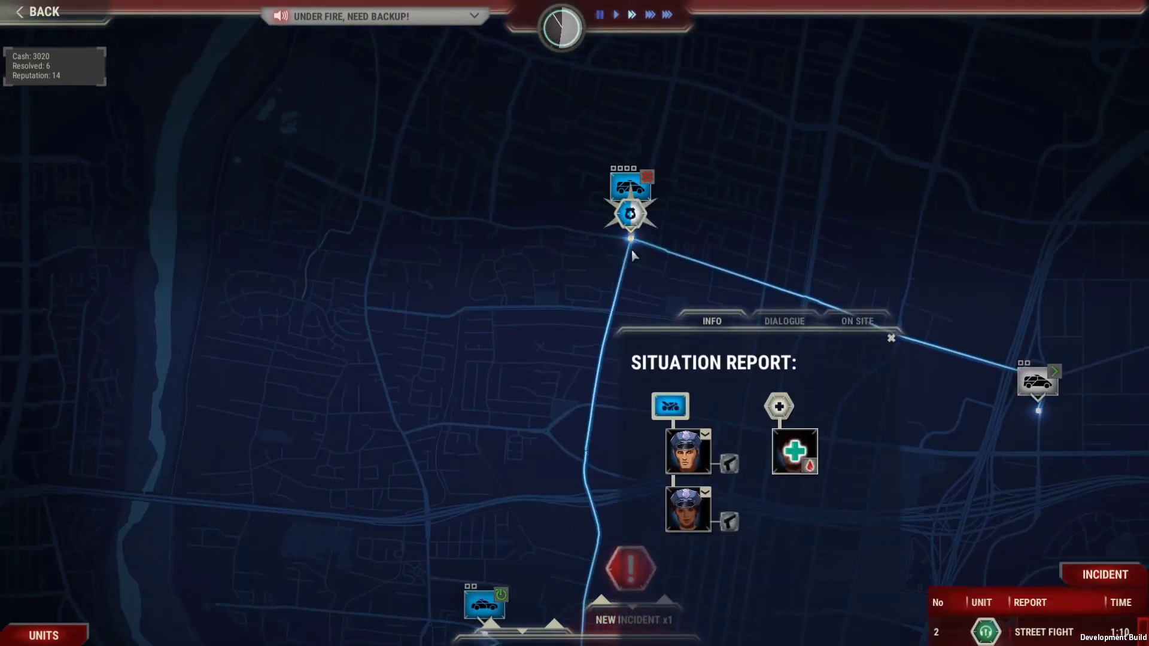
Step: Close the injured-person incident's situation report and answer the incoming 911 call
{"action": "left_click_drag", "start_coordinate": [583, 440], "coordinate": [500, 128]}
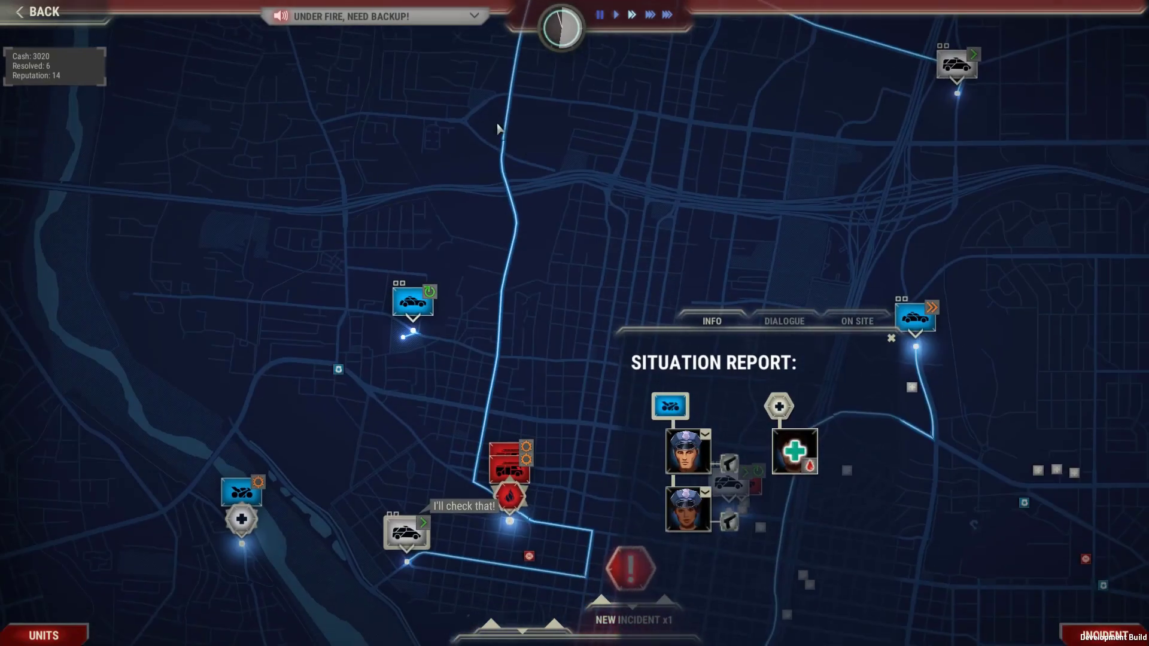
{"action": "left_click", "coordinate": [892, 340]}
{"action": "left_click_drag", "start_coordinate": [691, 409], "coordinate": [693, 266]}
{"action": "left_click", "coordinate": [516, 571]}
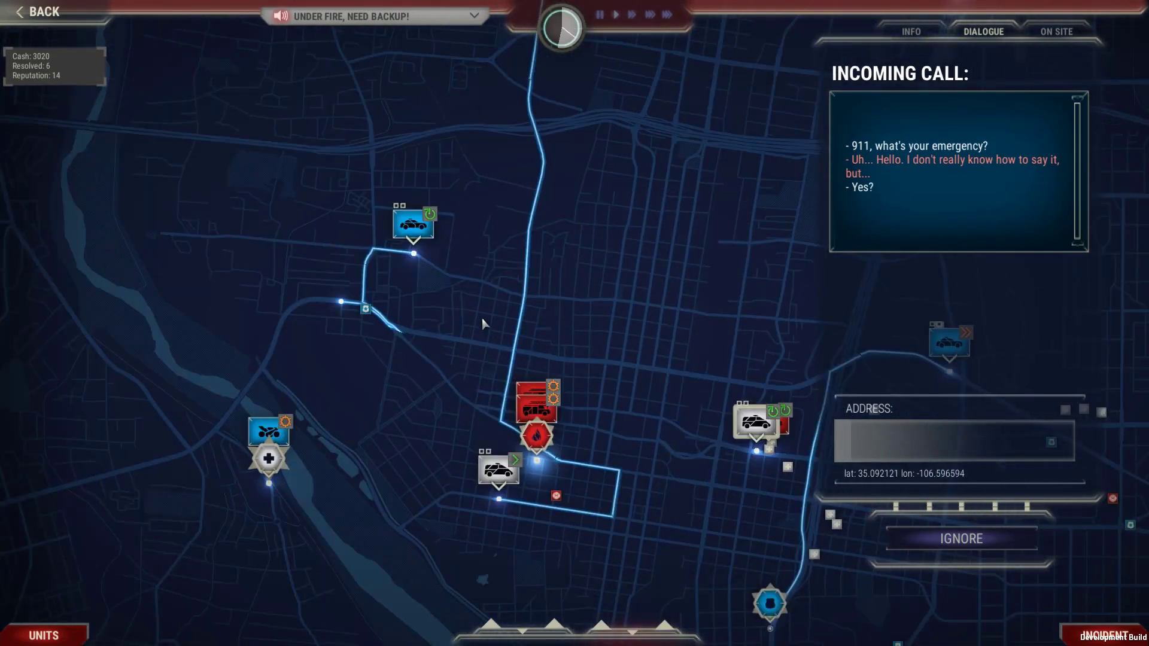
Step: Reply "I am sorry what do you mean ma'am?" to the caller and dispatch a free ambulance to the new medical incident
{"action": "left_click_drag", "start_coordinate": [566, 366], "coordinate": [390, 407]}
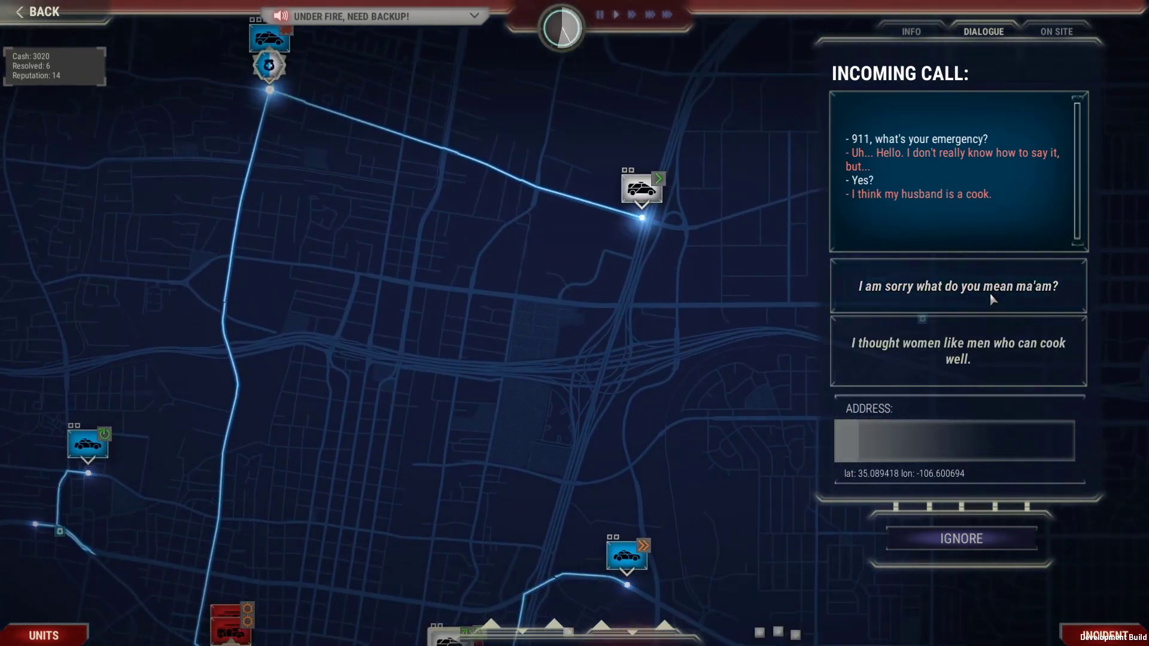
{"action": "left_click", "coordinate": [915, 299]}
{"action": "left_click", "coordinate": [630, 568]}
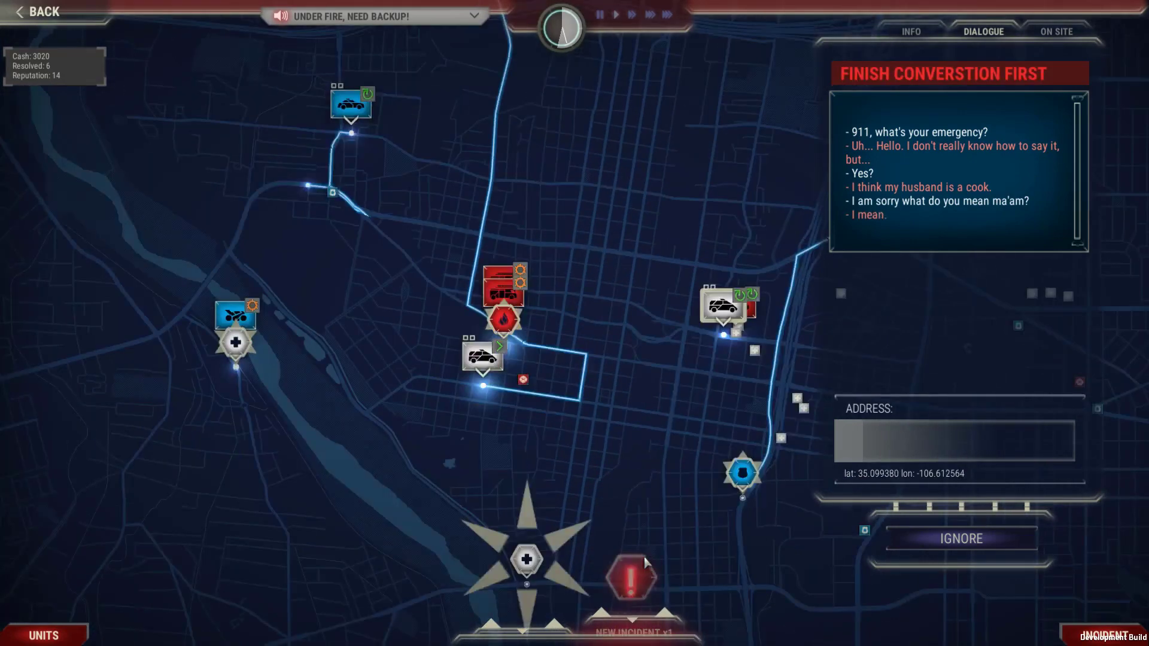
{"action": "right_click", "coordinate": [577, 383]}
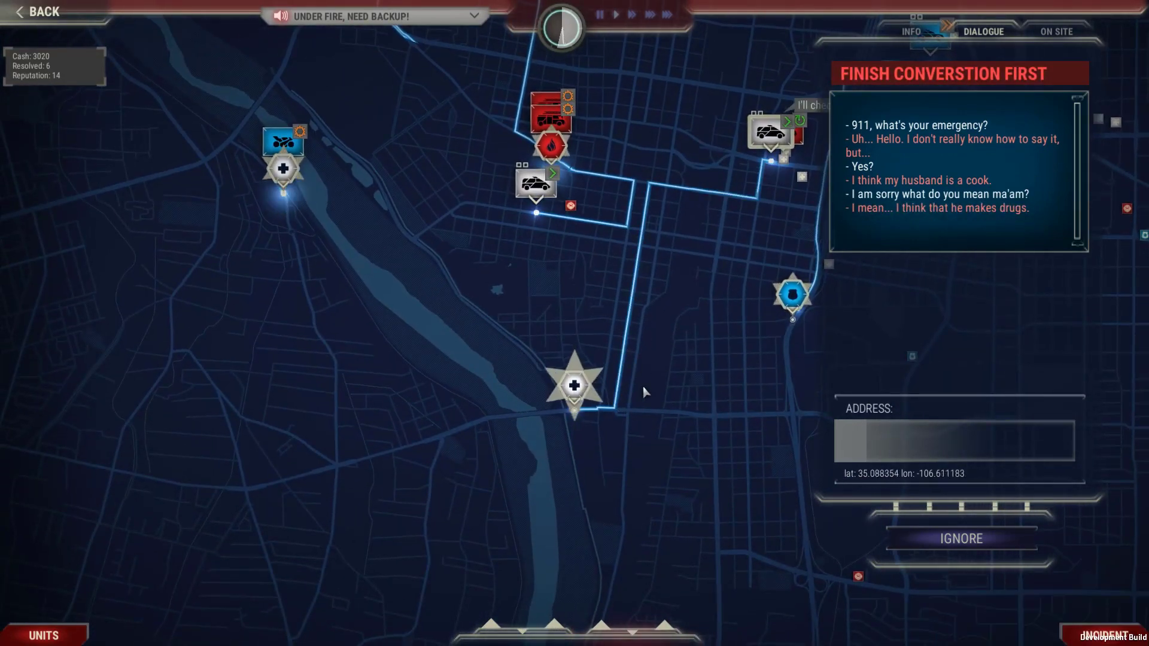
Step: Ask the caller why she thinks so and choose [CHECK THE CELLAR], meanwhile sending the free police car to a street northeast of the fire
{"action": "left_click", "coordinate": [952, 292]}
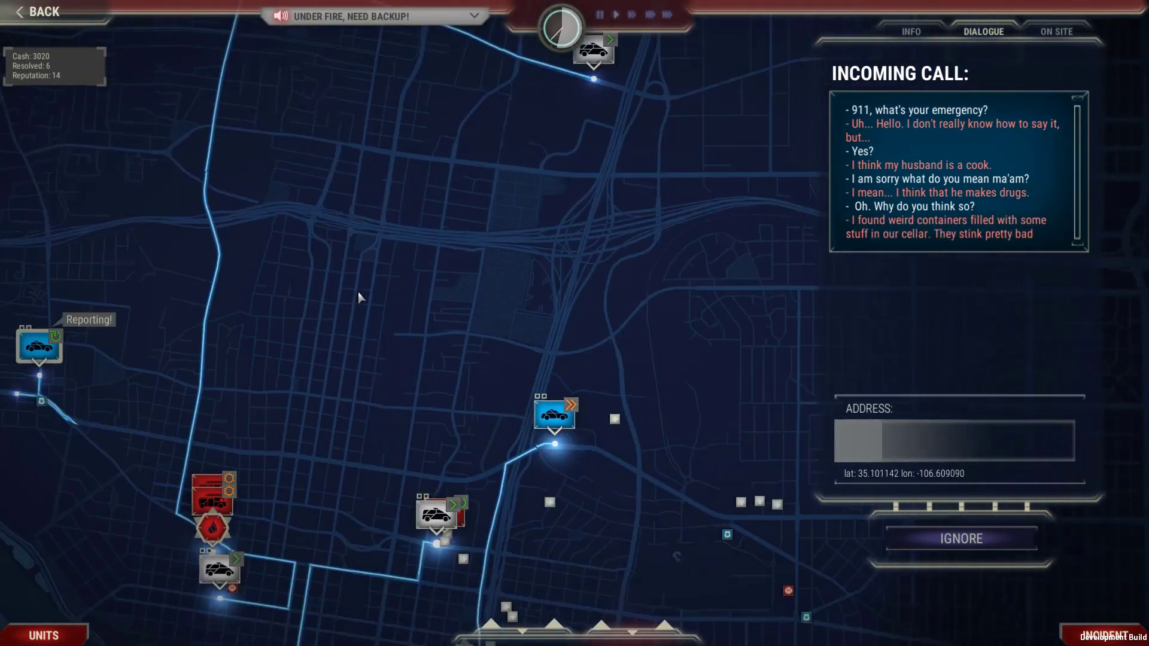
{"action": "left_click", "coordinate": [336, 304]}
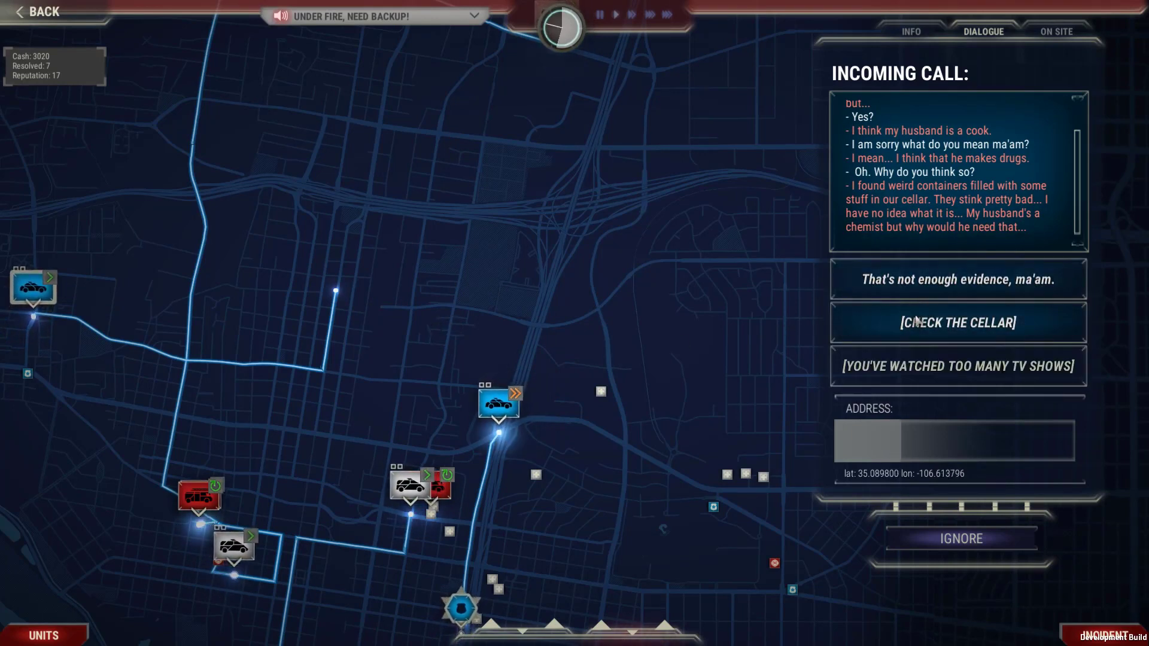
{"action": "left_click", "coordinate": [917, 322]}
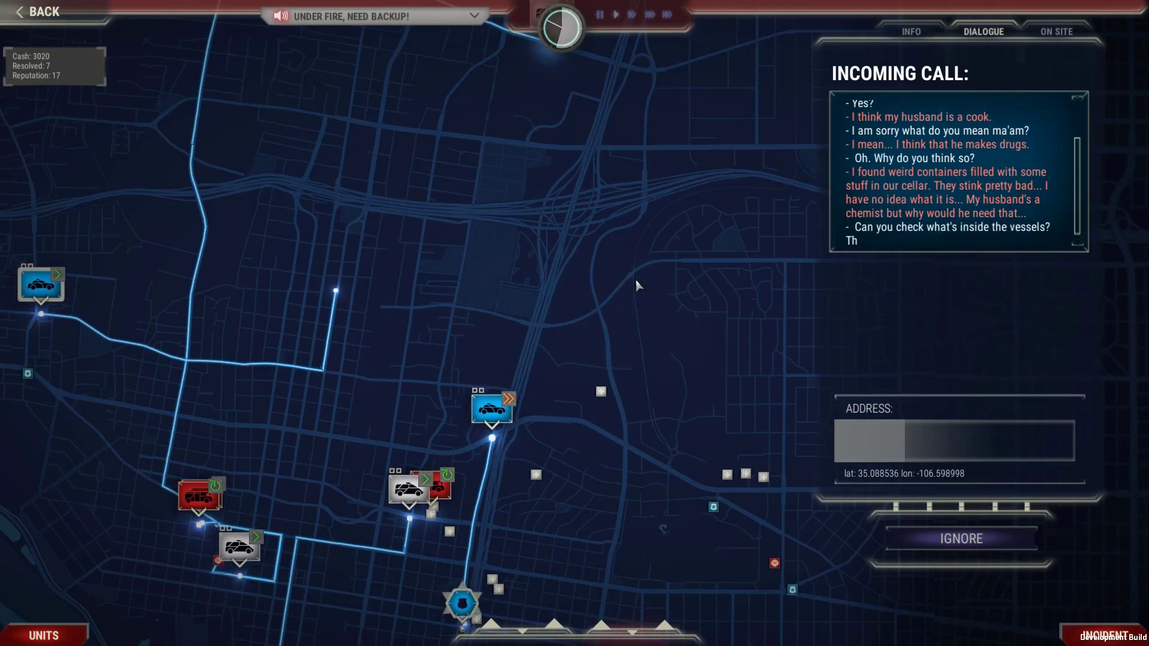